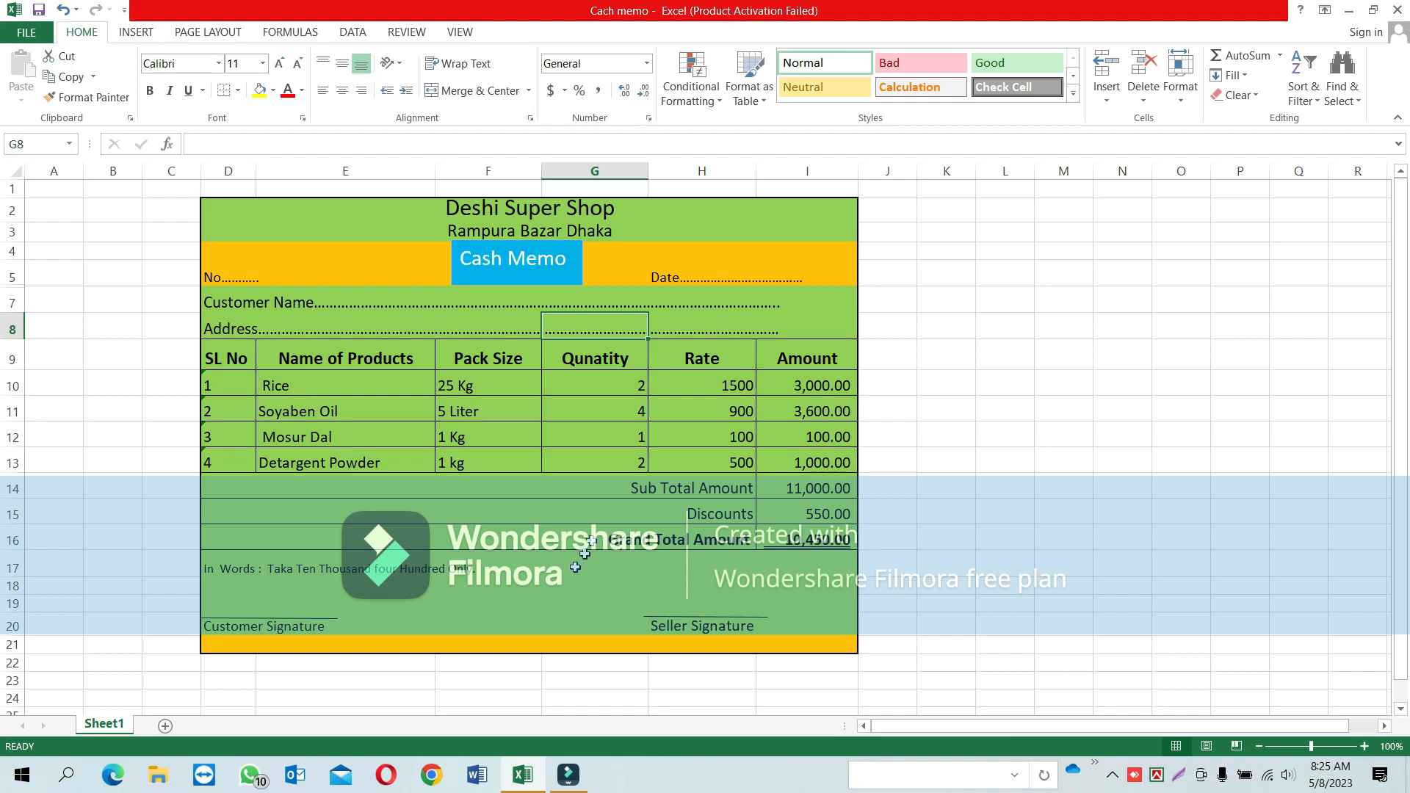
{"action": "left_click", "coordinate": [487, 209]}
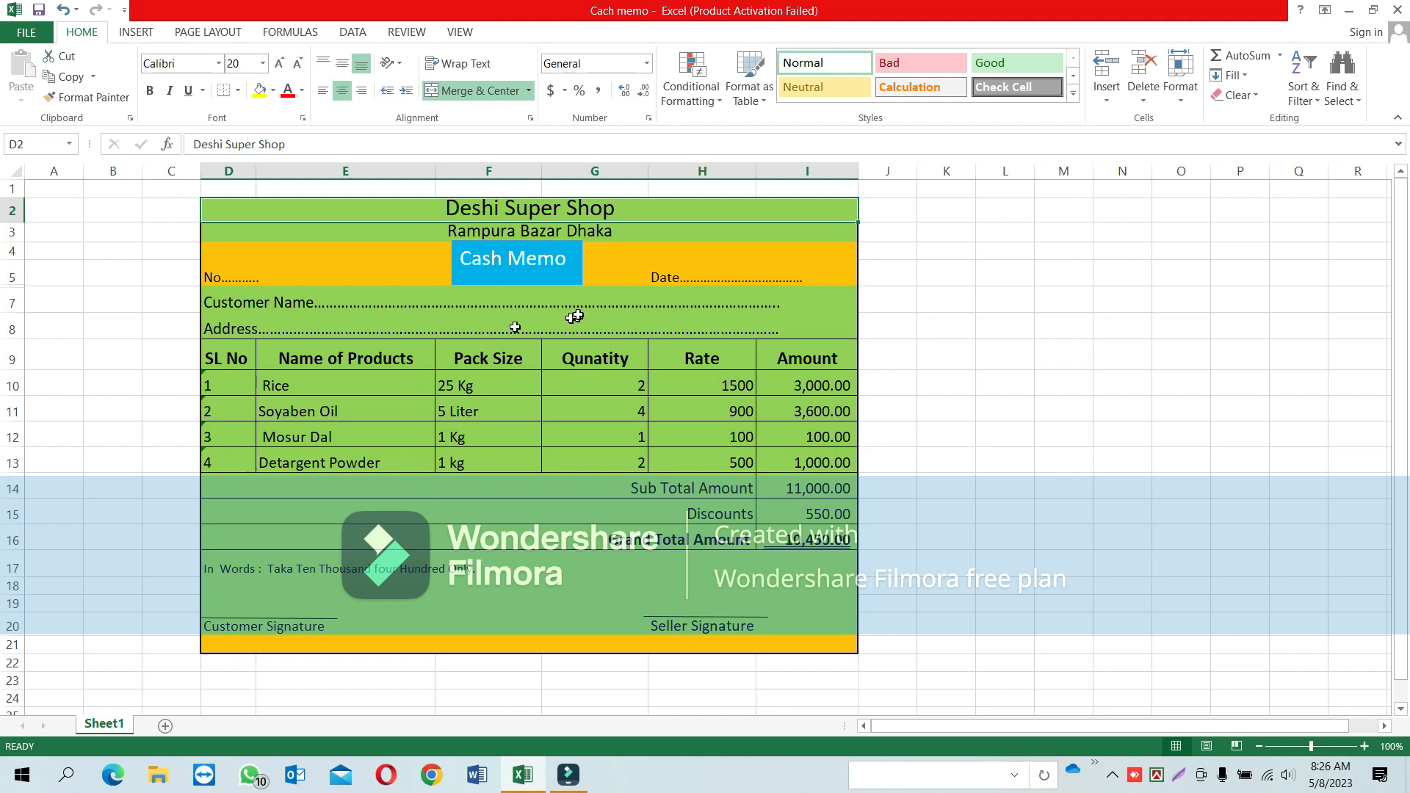
{"action": "double_click", "coordinate": [484, 211]}
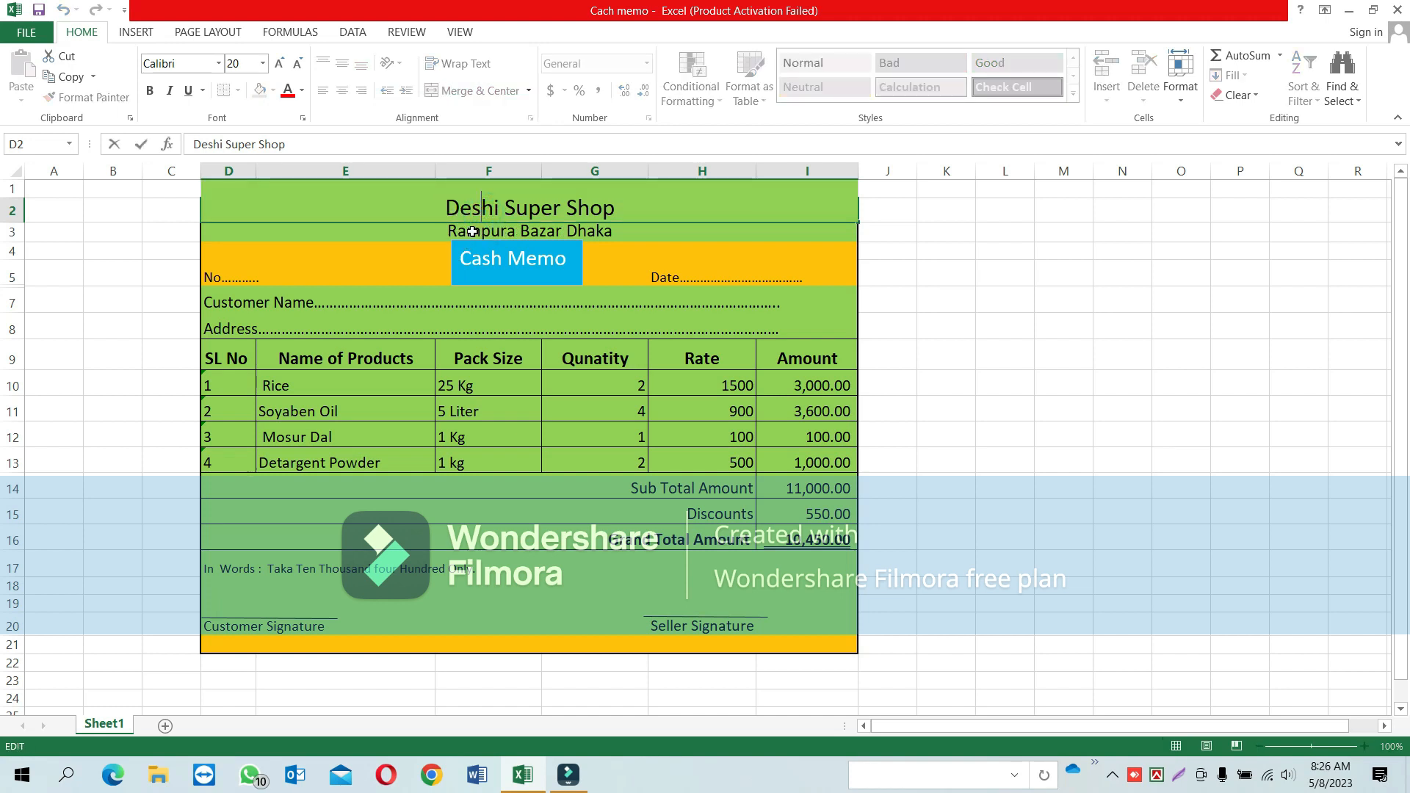
{"action": "left_click", "coordinate": [472, 232]}
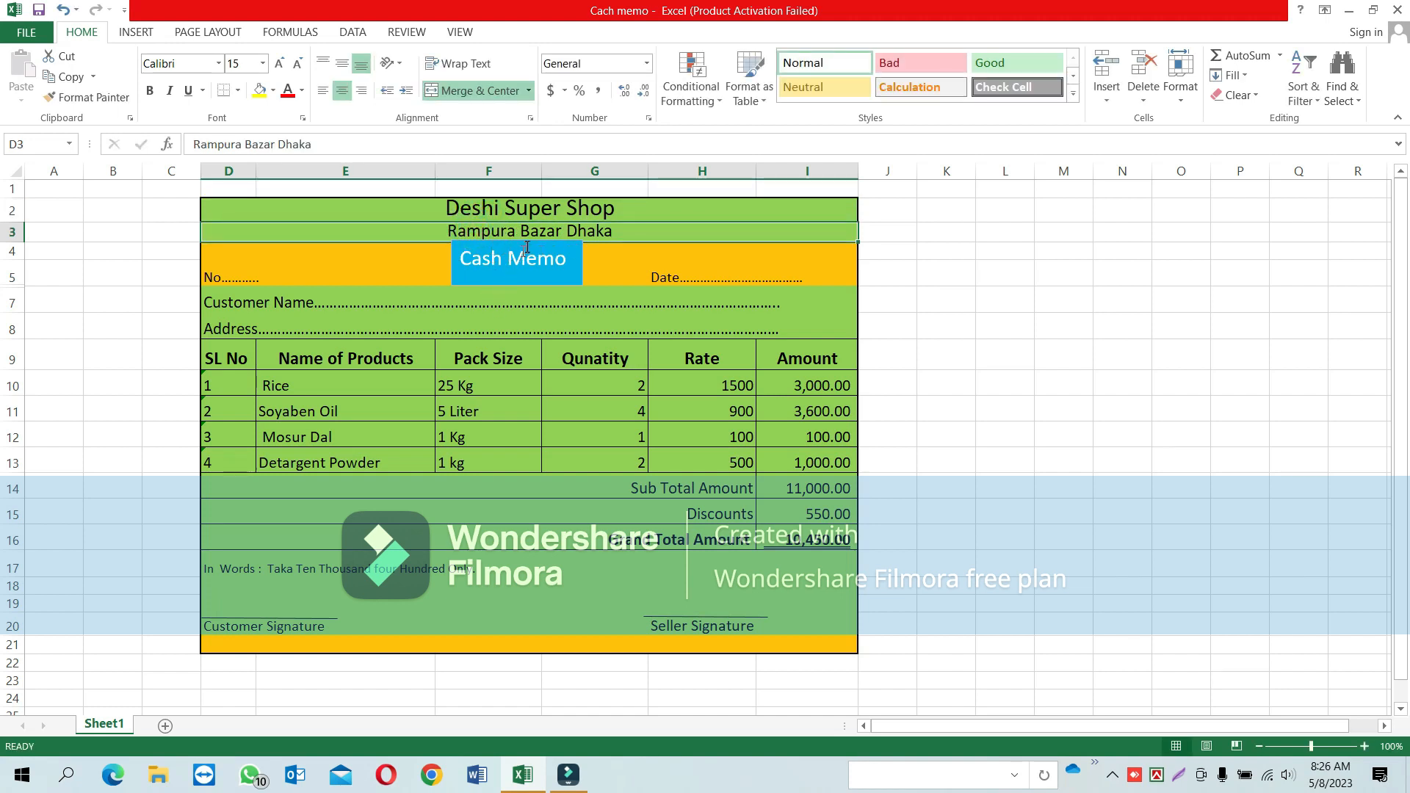
{"action": "left_click", "coordinate": [537, 288]}
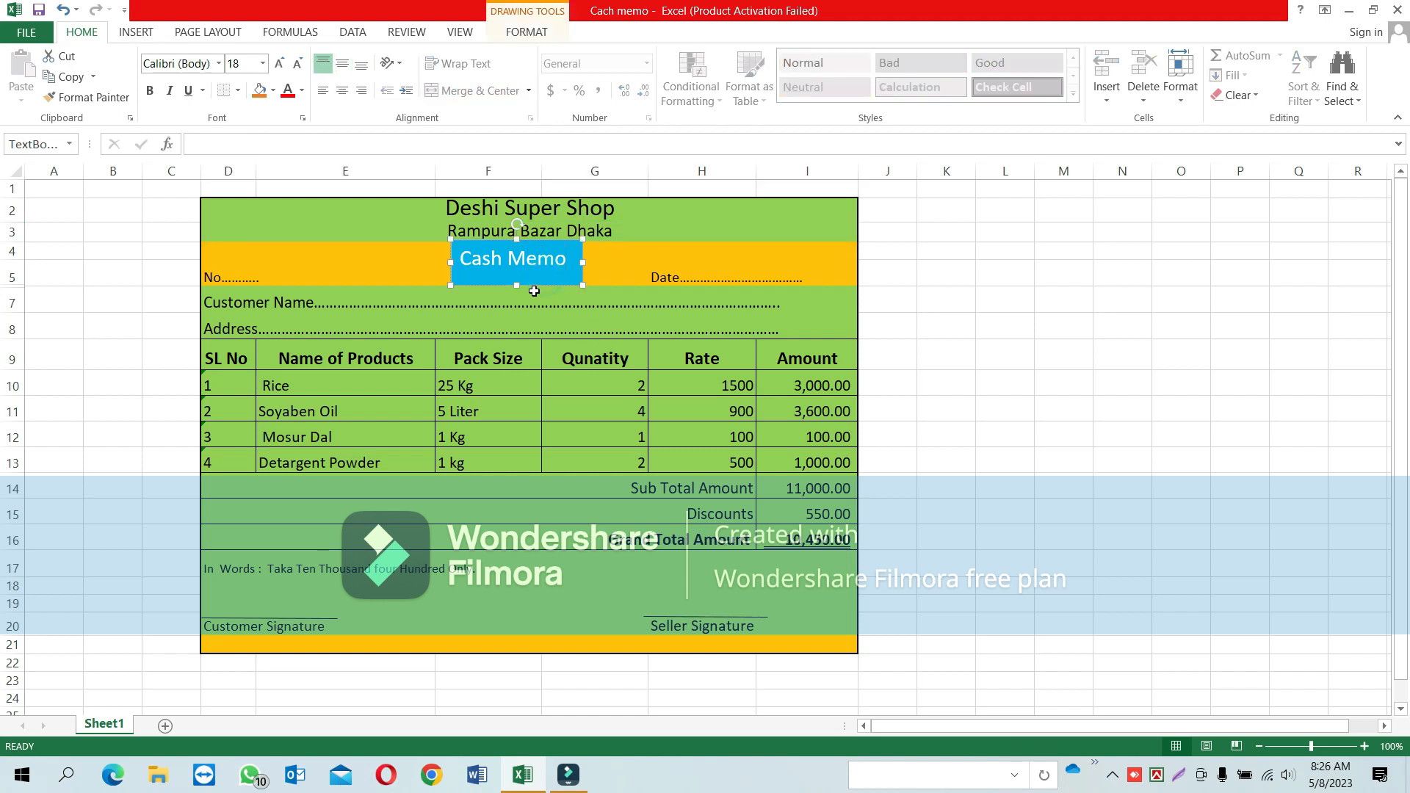
{"action": "mouse_move", "coordinate": [570, 286]}
{"action": "left_mouse_down"}
{"action": "mouse_move", "coordinate": [674, 294]}
{"action": "mouse_move", "coordinate": [529, 290]}
{"action": "mouse_move", "coordinate": [632, 290]}
{"action": "mouse_move", "coordinate": [570, 290]}
{"action": "left_mouse_up"}
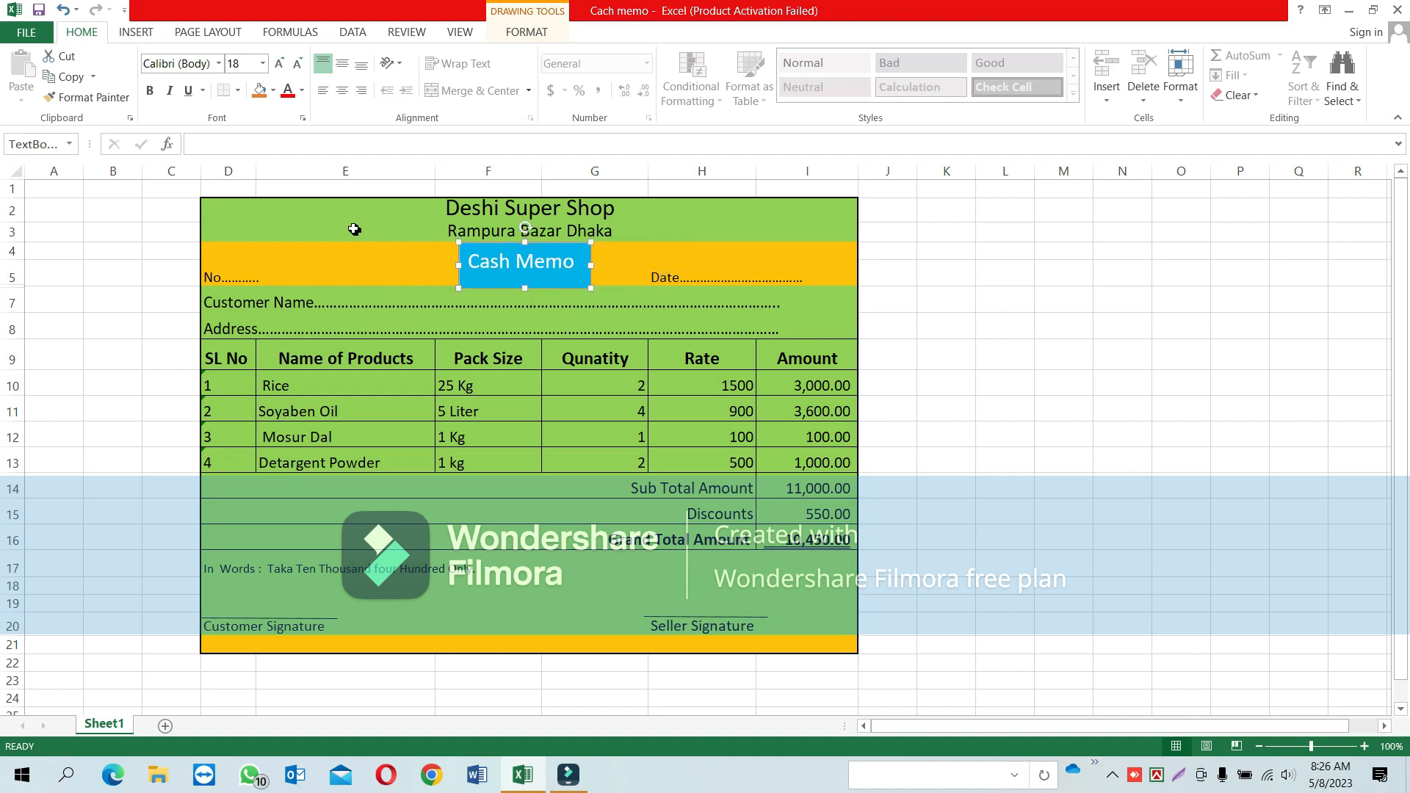
Step: Clear all text and numbers from the memo range D2:I21, keeping its formatting
{"action": "left_click", "coordinate": [327, 228]}
{"action": "left_click_drag", "start_coordinate": [251, 204], "coordinate": [395, 644]}
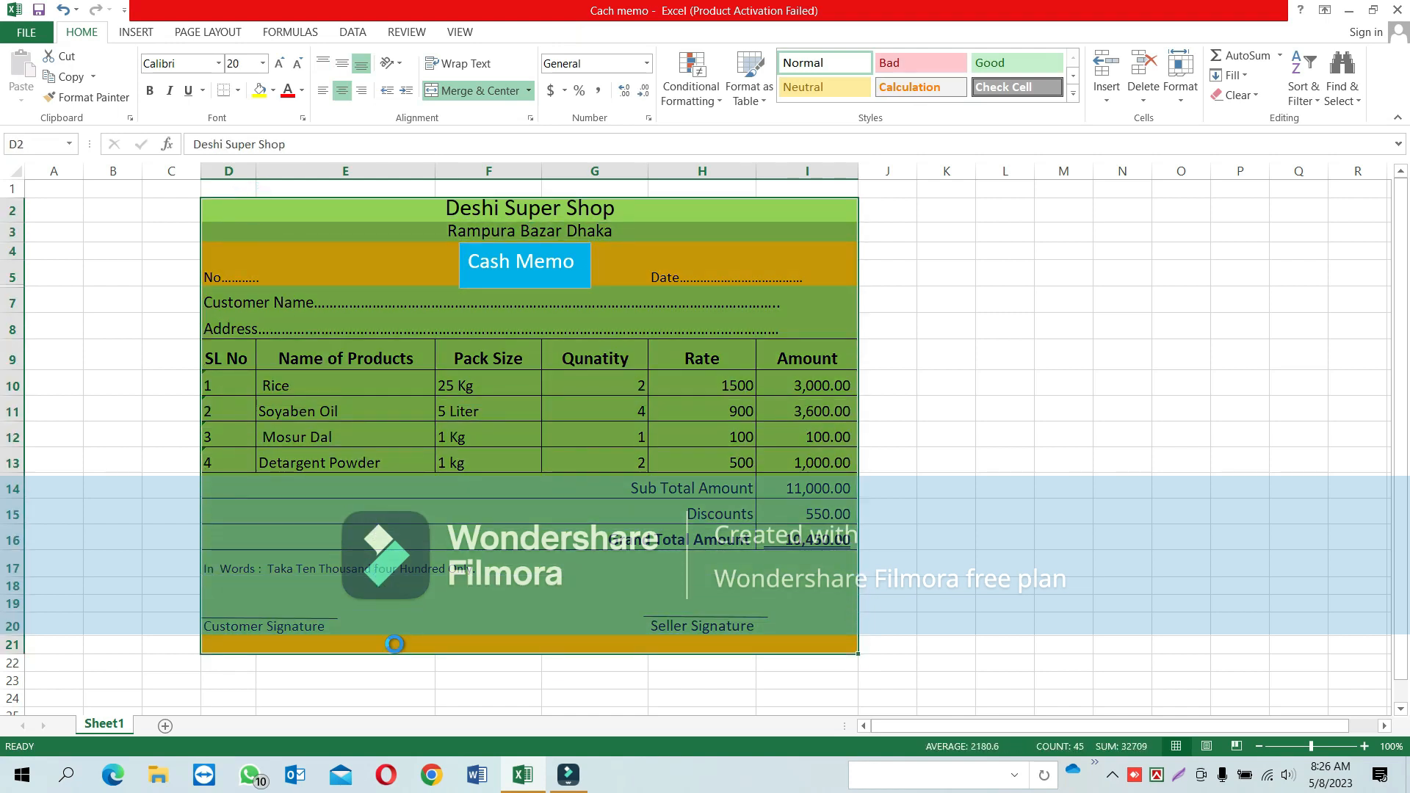
{"action": "key", "text": "Delete"}
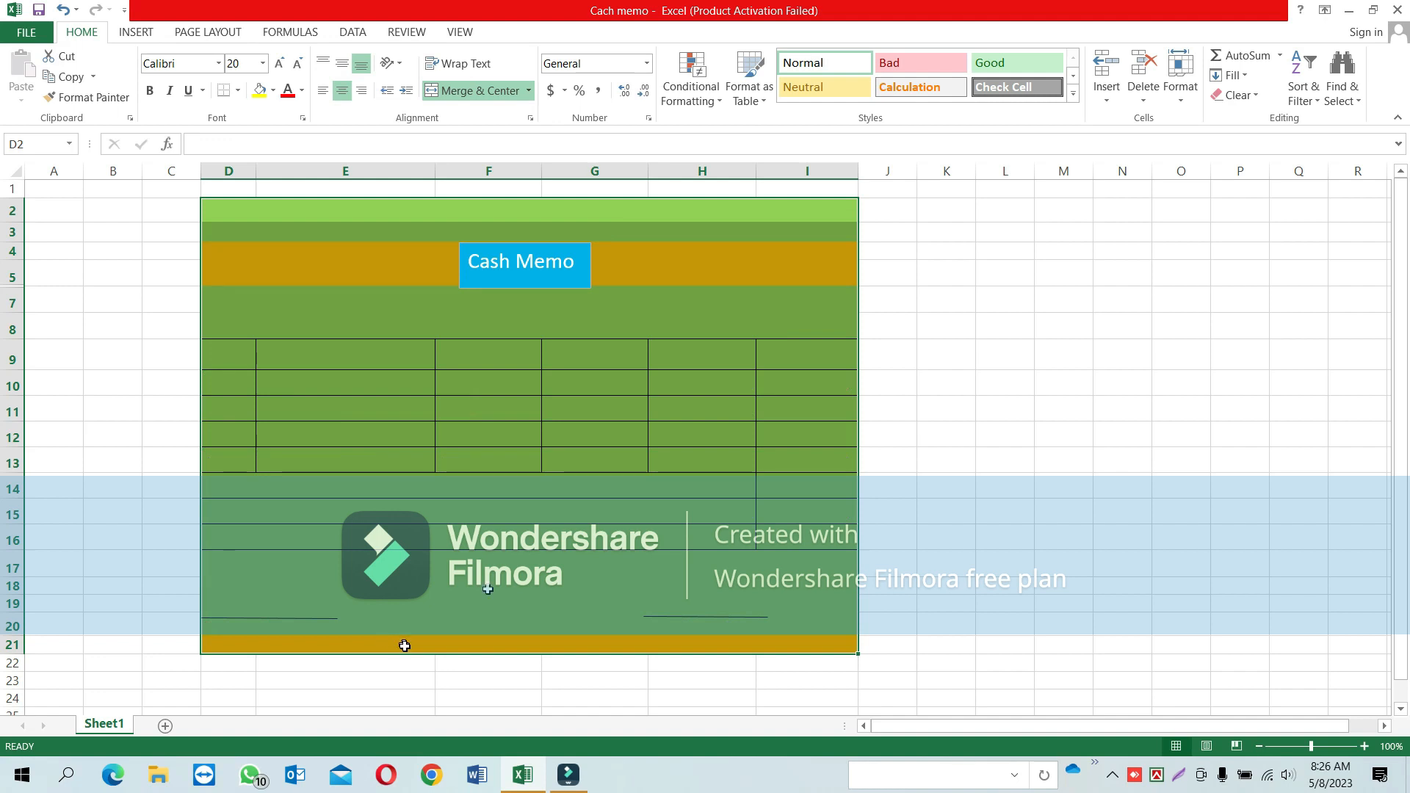
{"action": "left_click", "coordinate": [338, 272]}
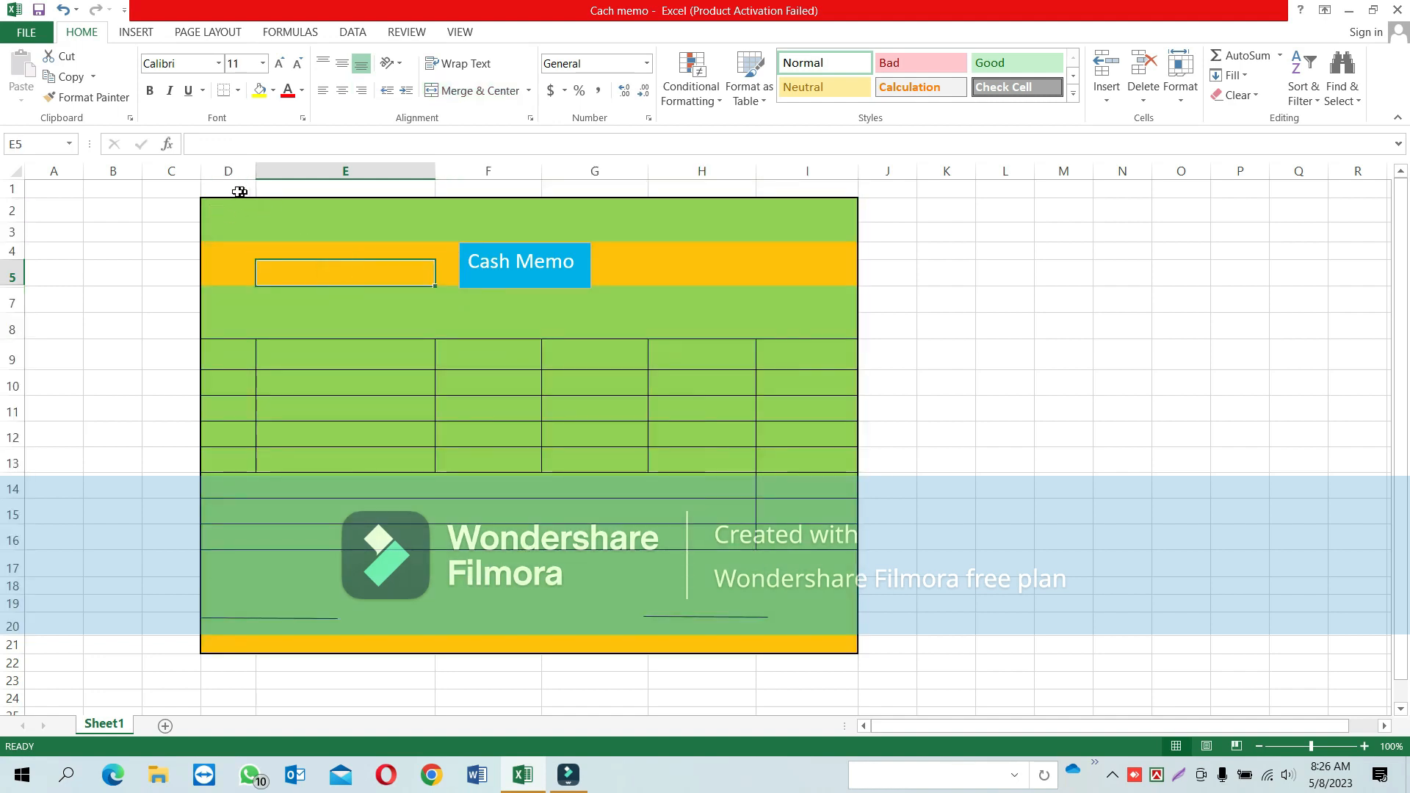
Step: Remove the fill color from the whole memo range D2:I21
{"action": "left_click", "coordinate": [218, 206]}
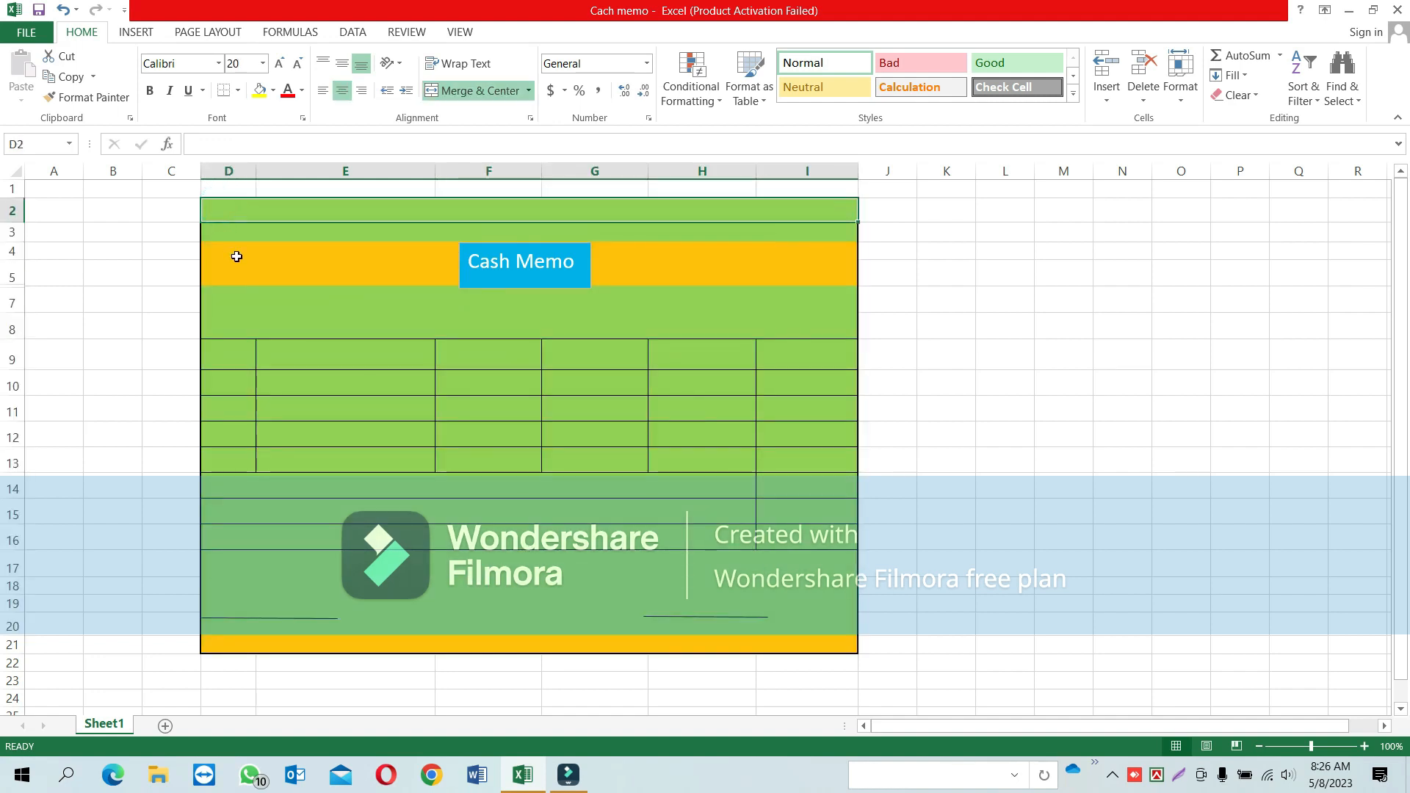
{"action": "mouse_move", "coordinate": [239, 214]}
{"action": "left_mouse_down"}
{"action": "mouse_move", "coordinate": [243, 497]}
{"action": "mouse_move", "coordinate": [263, 651]}
{"action": "left_mouse_up"}
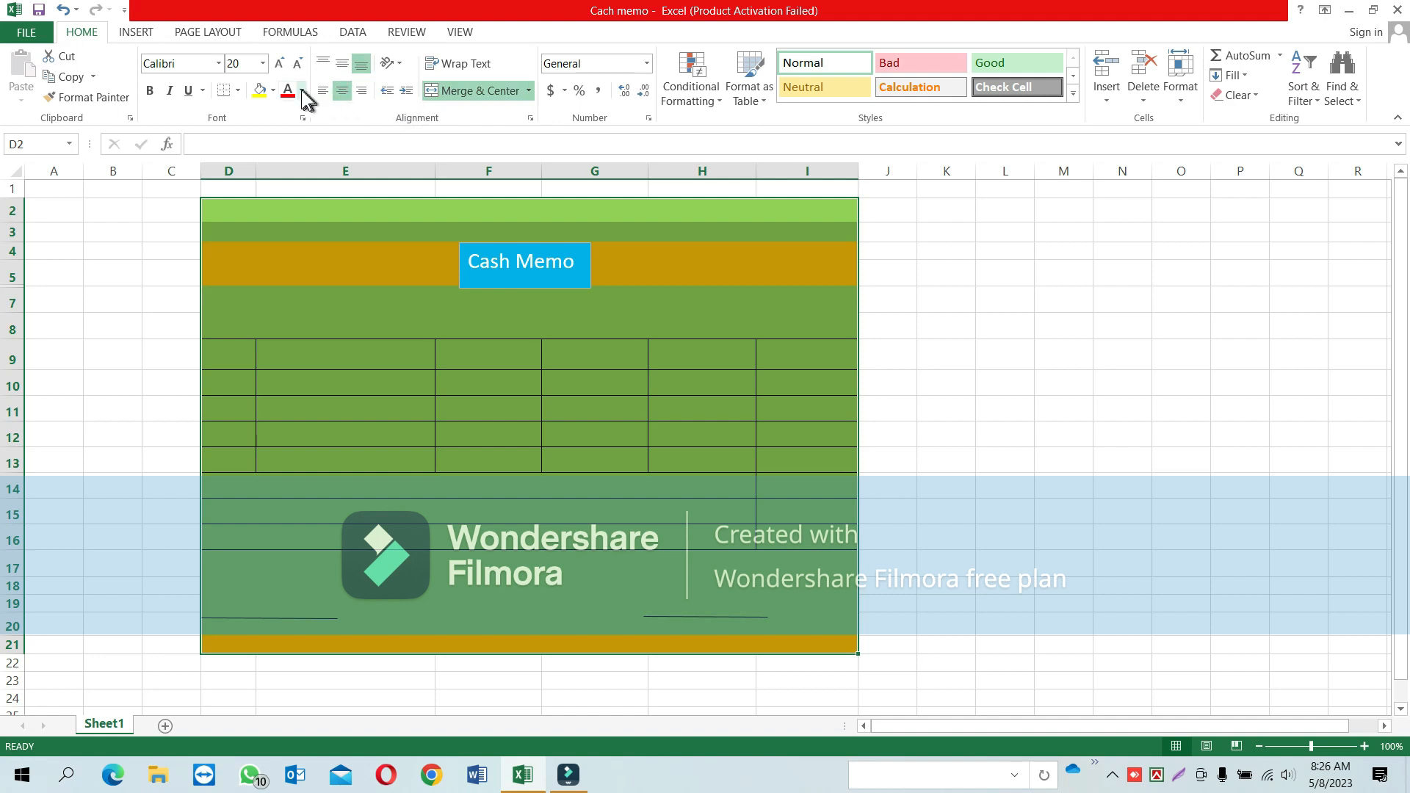
{"action": "left_click", "coordinate": [274, 90]}
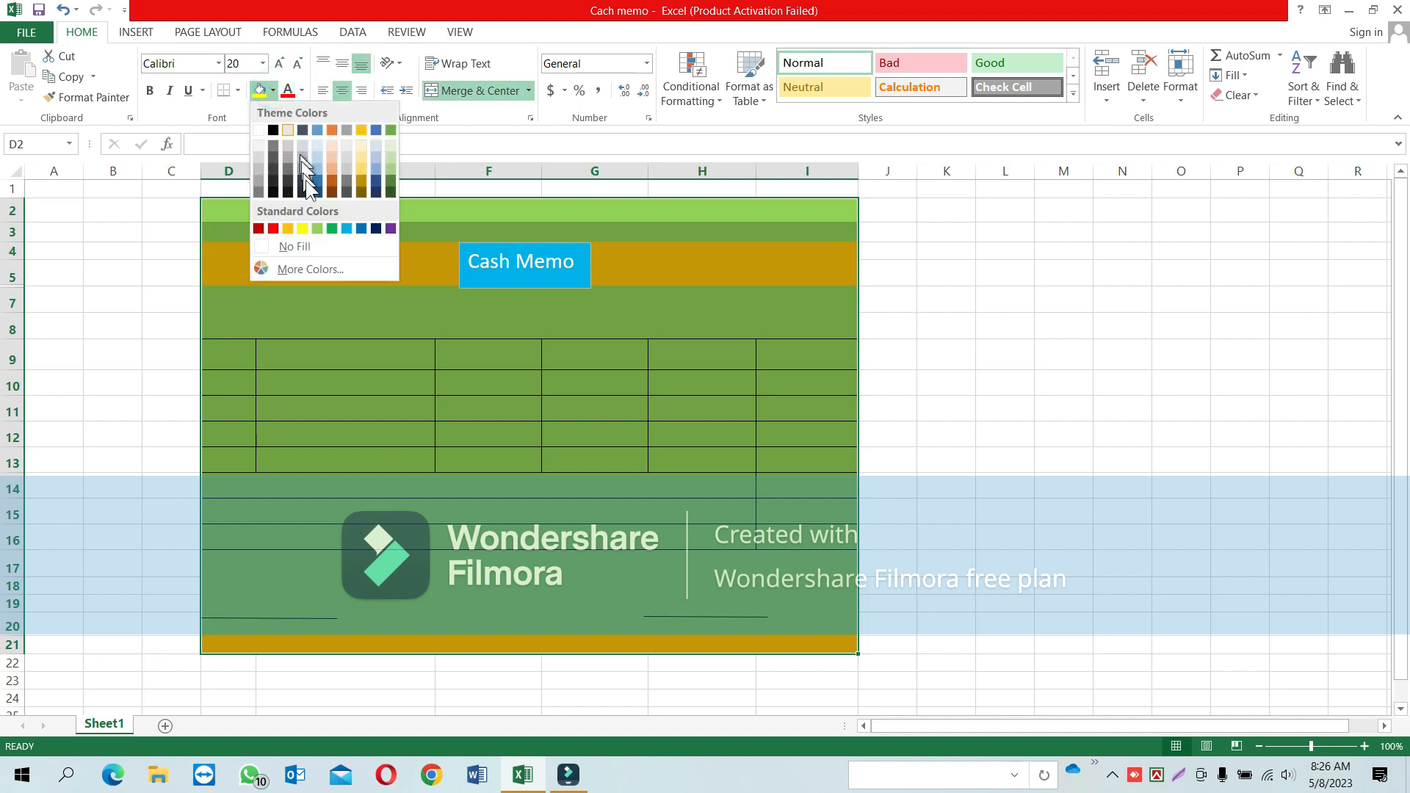
{"action": "left_click", "coordinate": [306, 250]}
{"action": "left_click", "coordinate": [533, 401]}
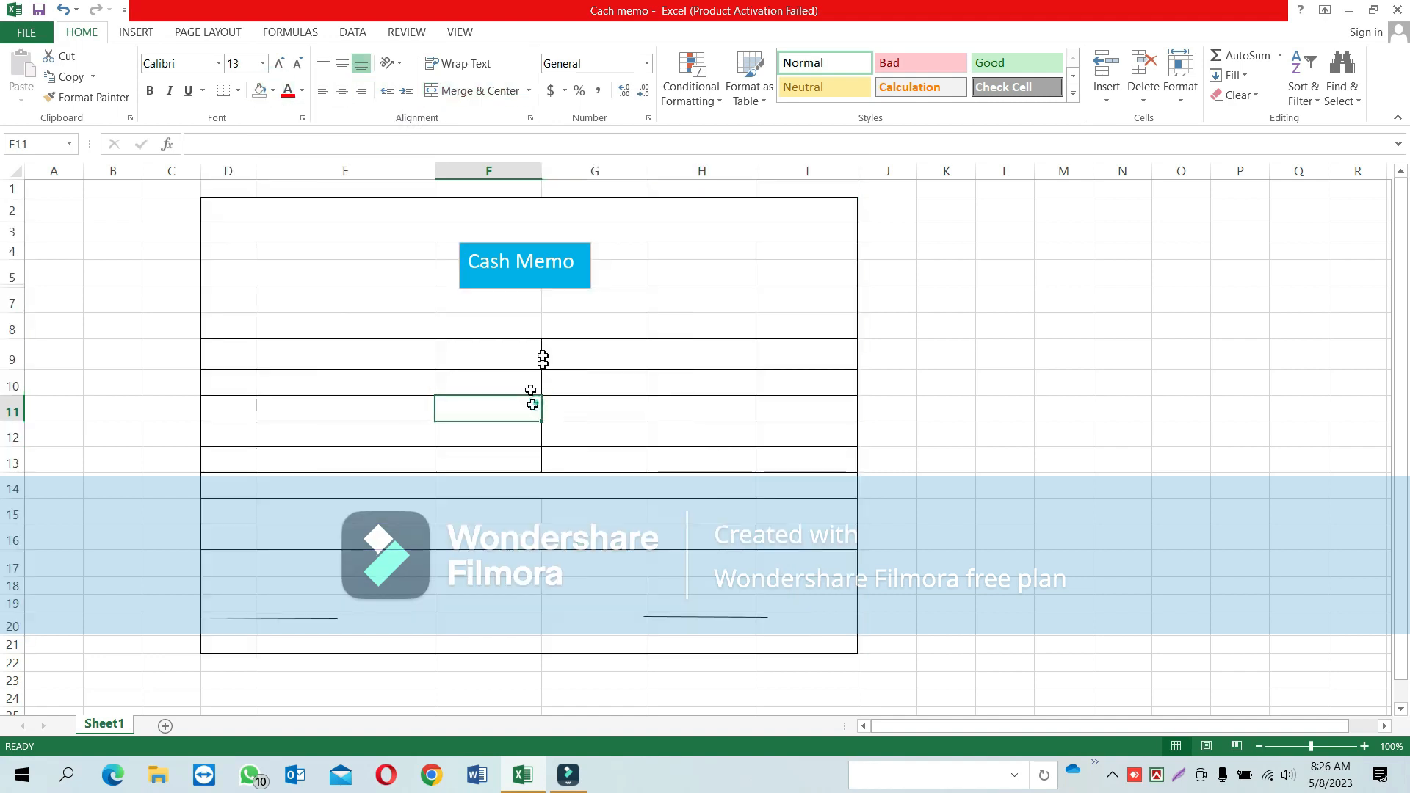
Step: Delete the blue Cash Memo text box from the memo heading
{"action": "left_click", "coordinate": [519, 266]}
{"action": "left_click", "coordinate": [536, 293]}
{"action": "key", "text": "Delete"}
{"action": "left_click", "coordinate": [526, 301]}
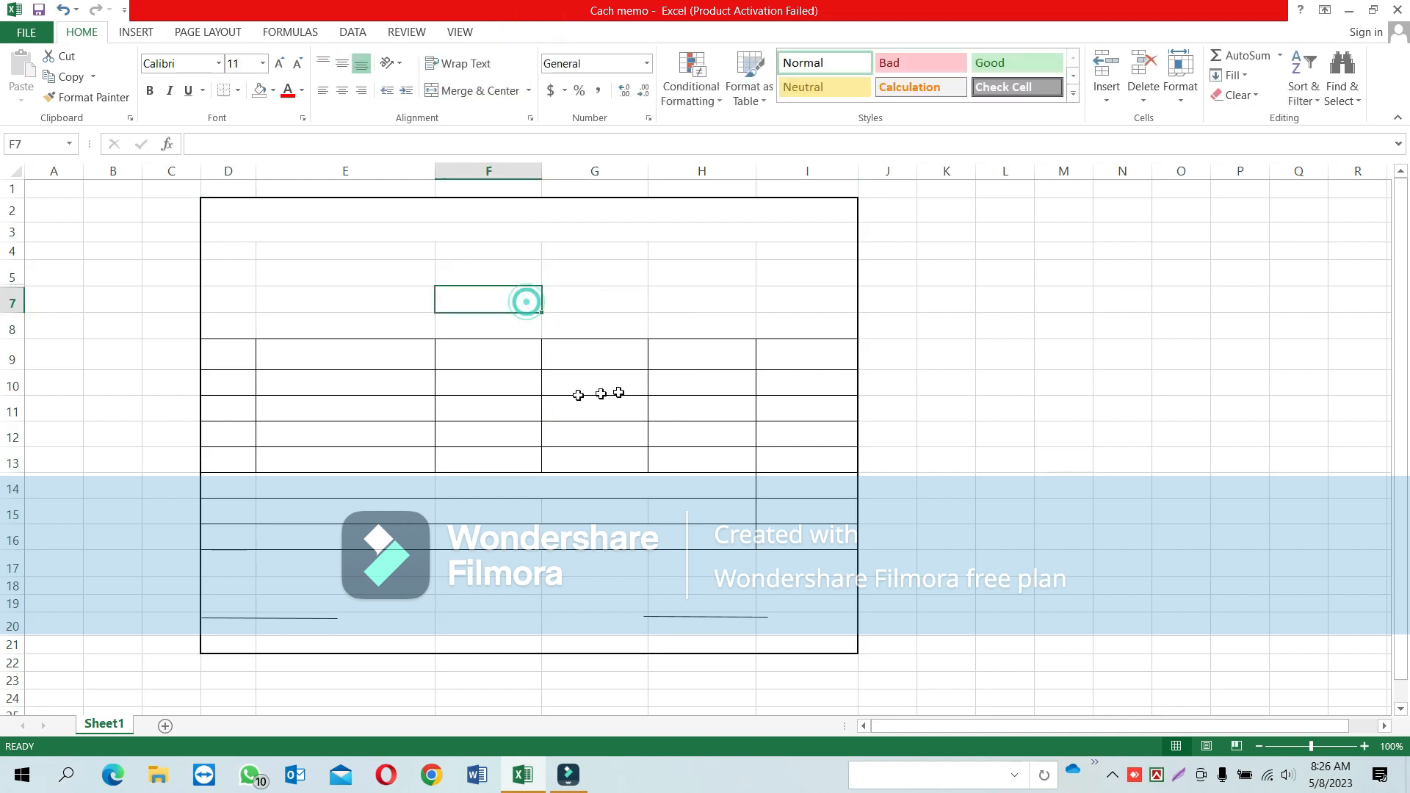
Step: Unmerge the title row cells D2:I2 of the memo
{"action": "left_click", "coordinate": [217, 205]}
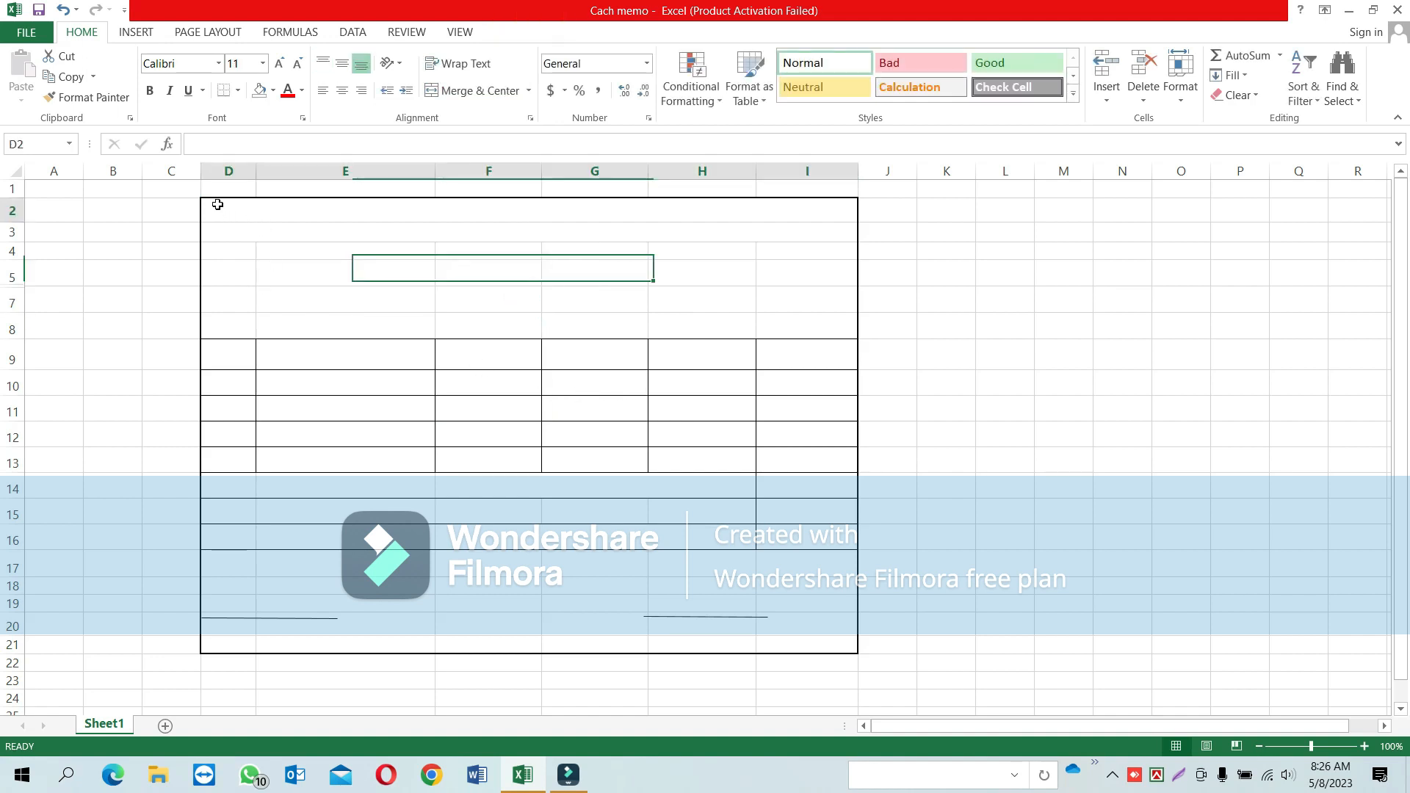
{"action": "left_click", "coordinate": [250, 234]}
{"action": "left_click", "coordinate": [231, 208]}
{"action": "left_click", "coordinate": [465, 90]}
{"action": "left_click", "coordinate": [373, 297]}
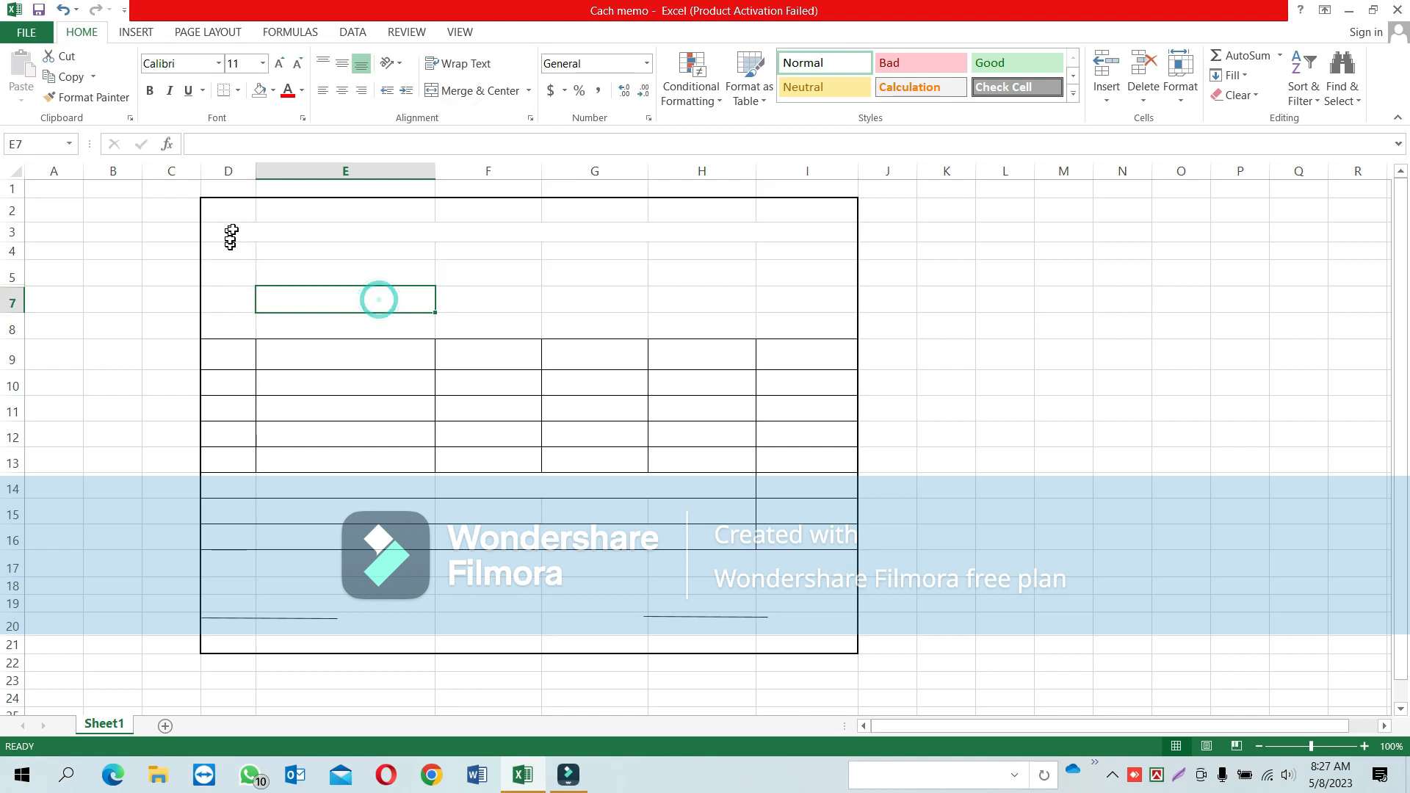
Step: Merge and center cells D2:I2 and enter the shop title "Deshi Super Shop" in them
{"action": "left_click_drag", "start_coordinate": [231, 208], "coordinate": [815, 213]}
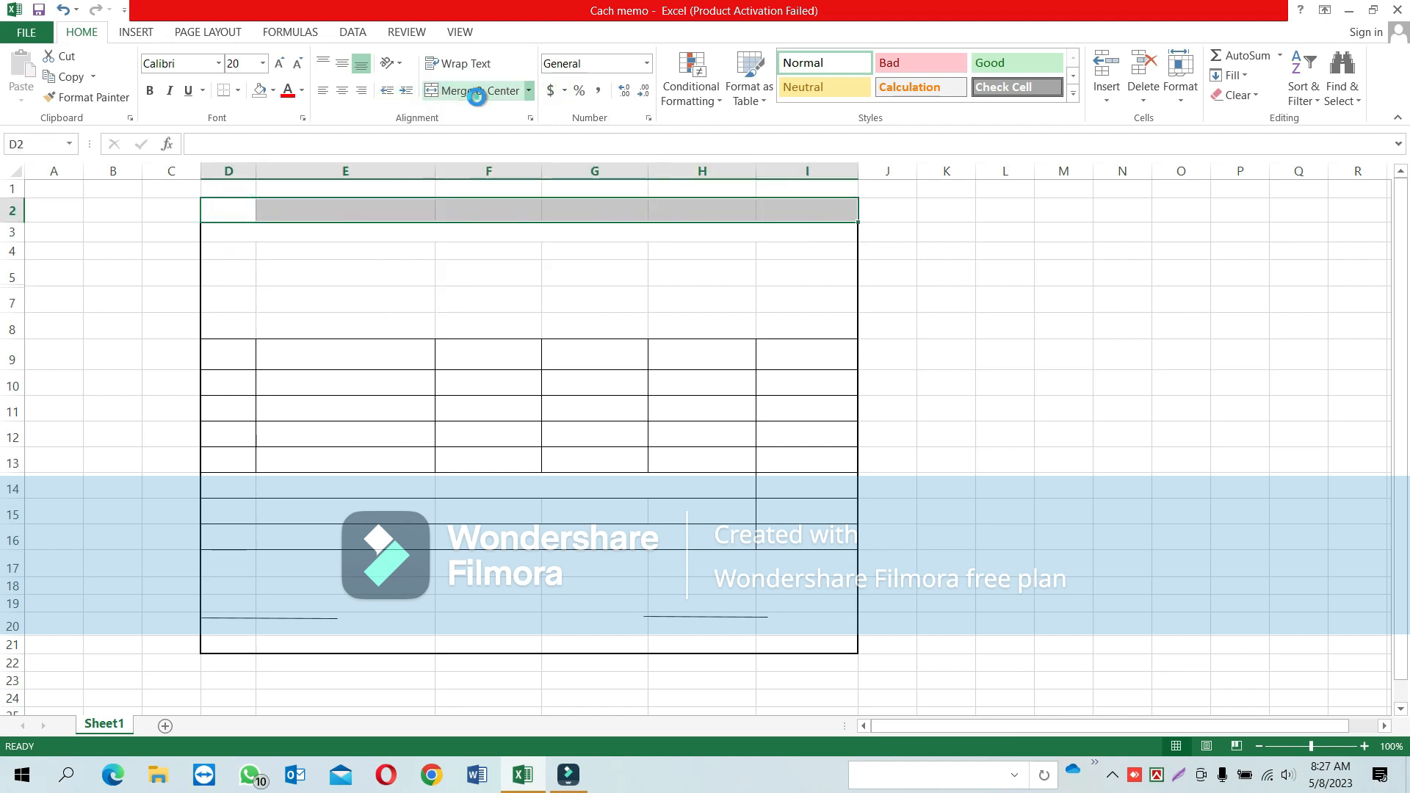
{"action": "left_click", "coordinate": [477, 96]}
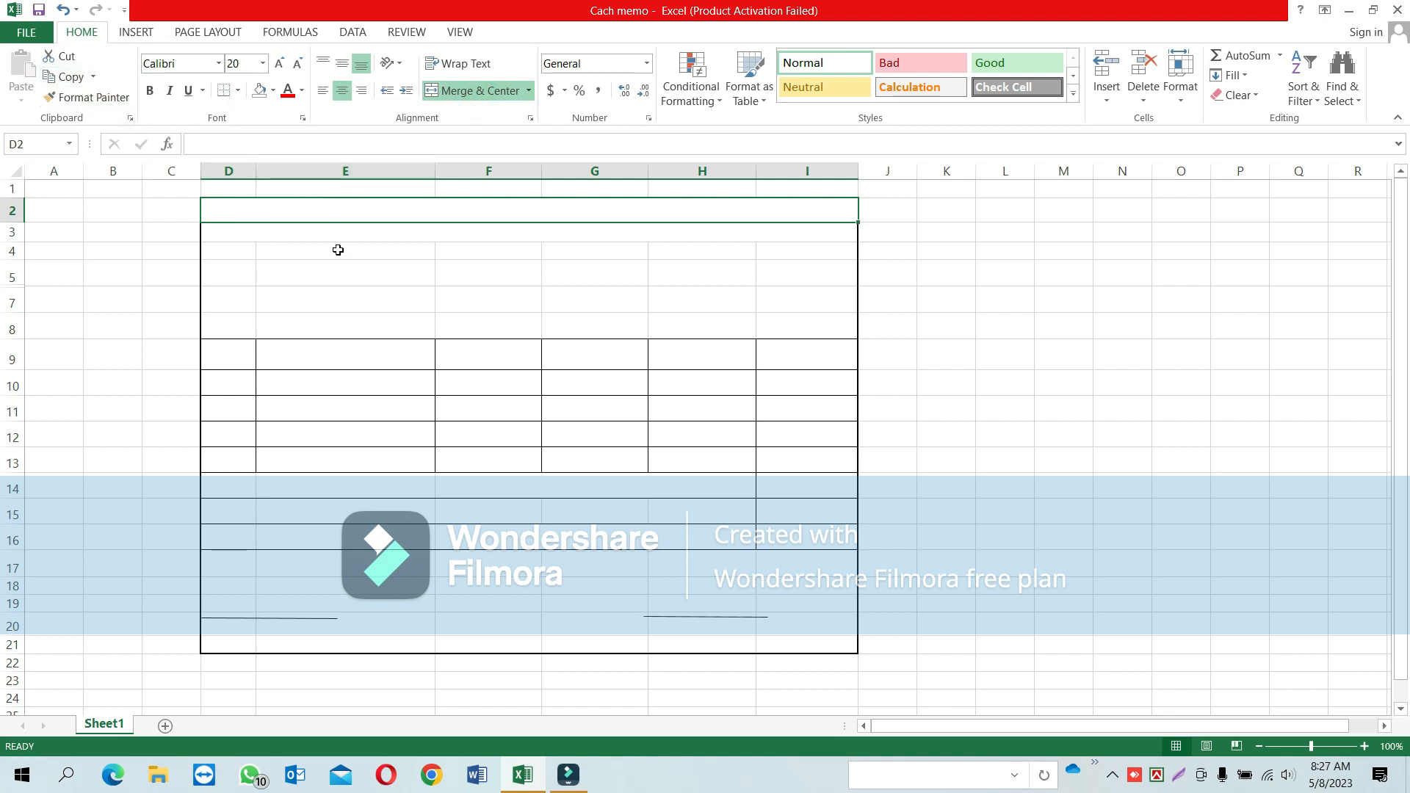
{"action": "type", "text": "Deshi Sup"}
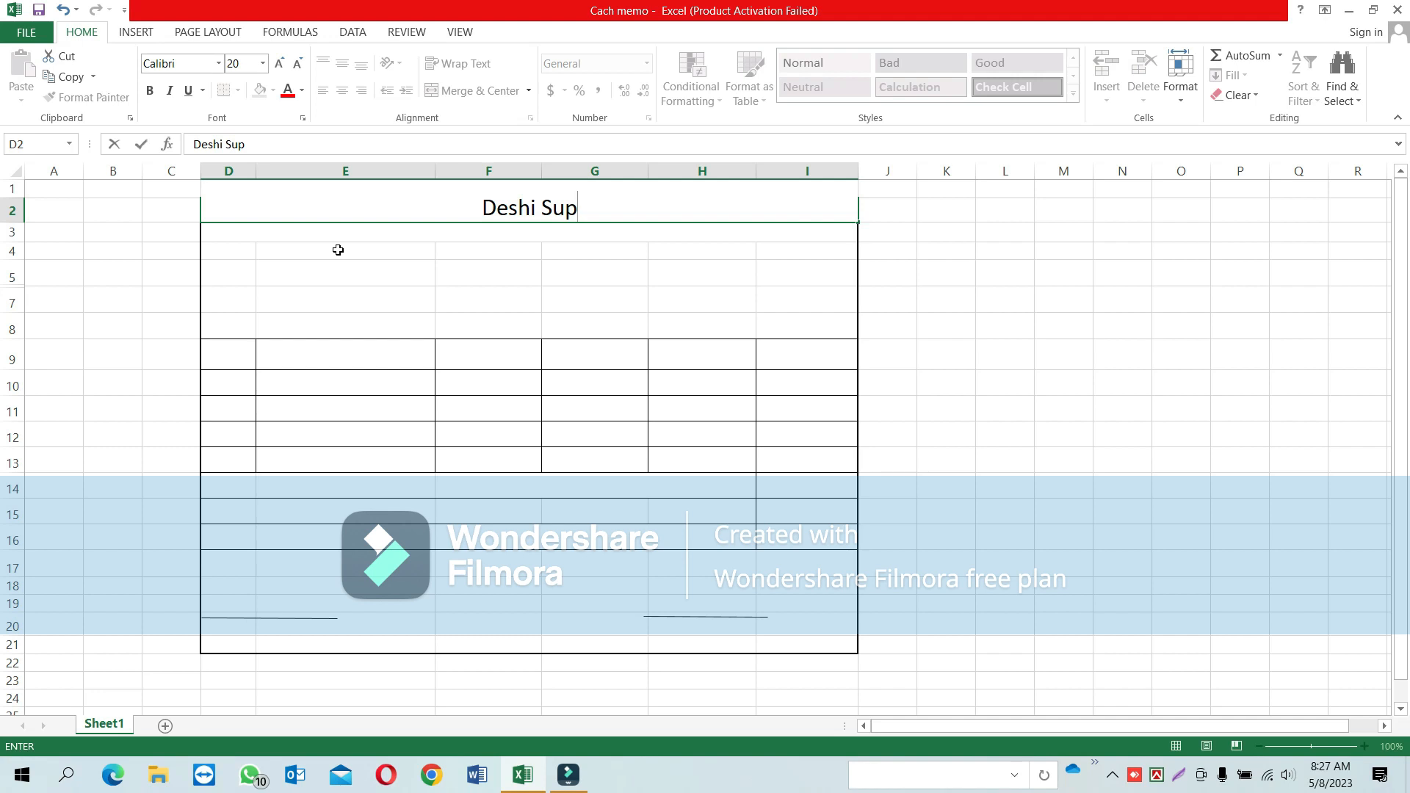
{"action": "type", "text": "er Sh"}
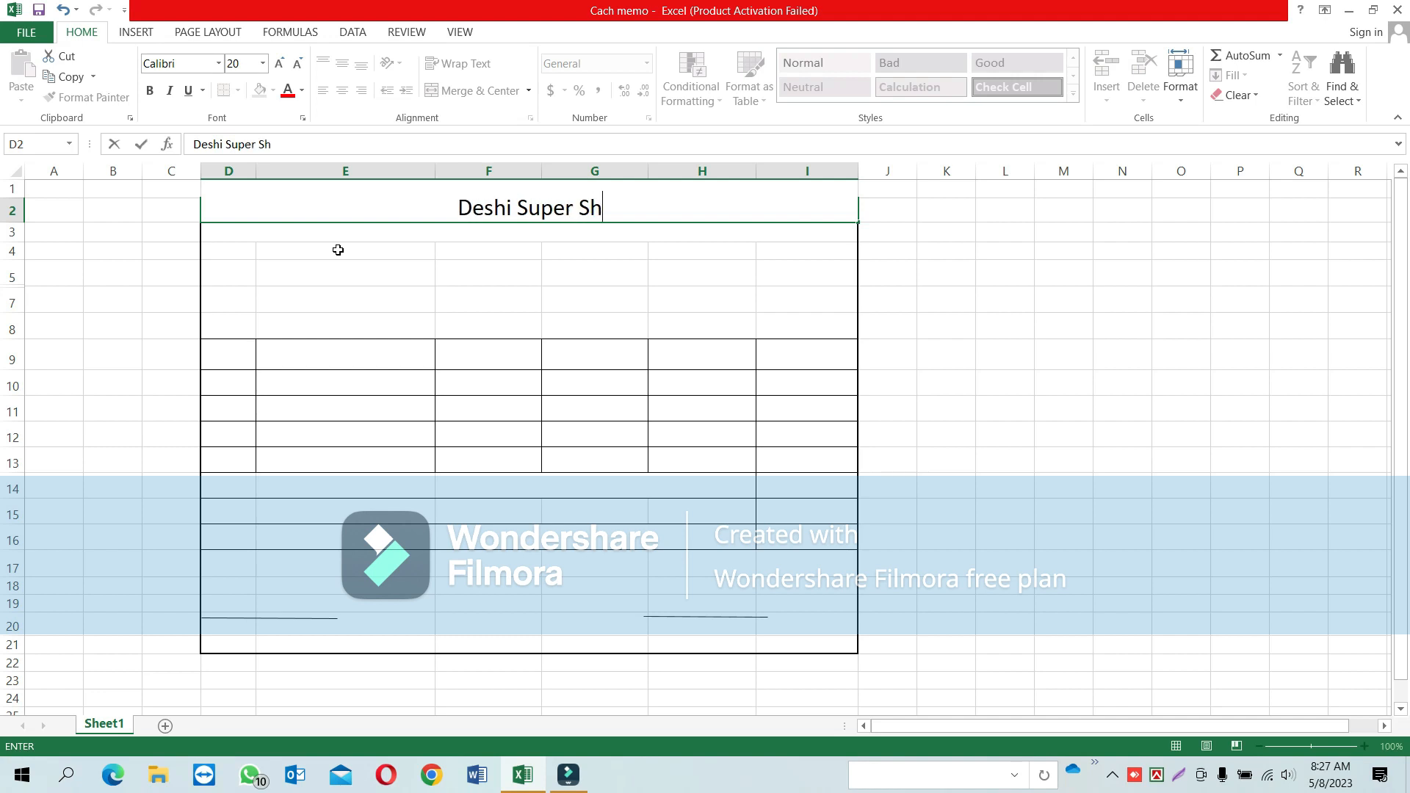
{"action": "type", "text": "op"}
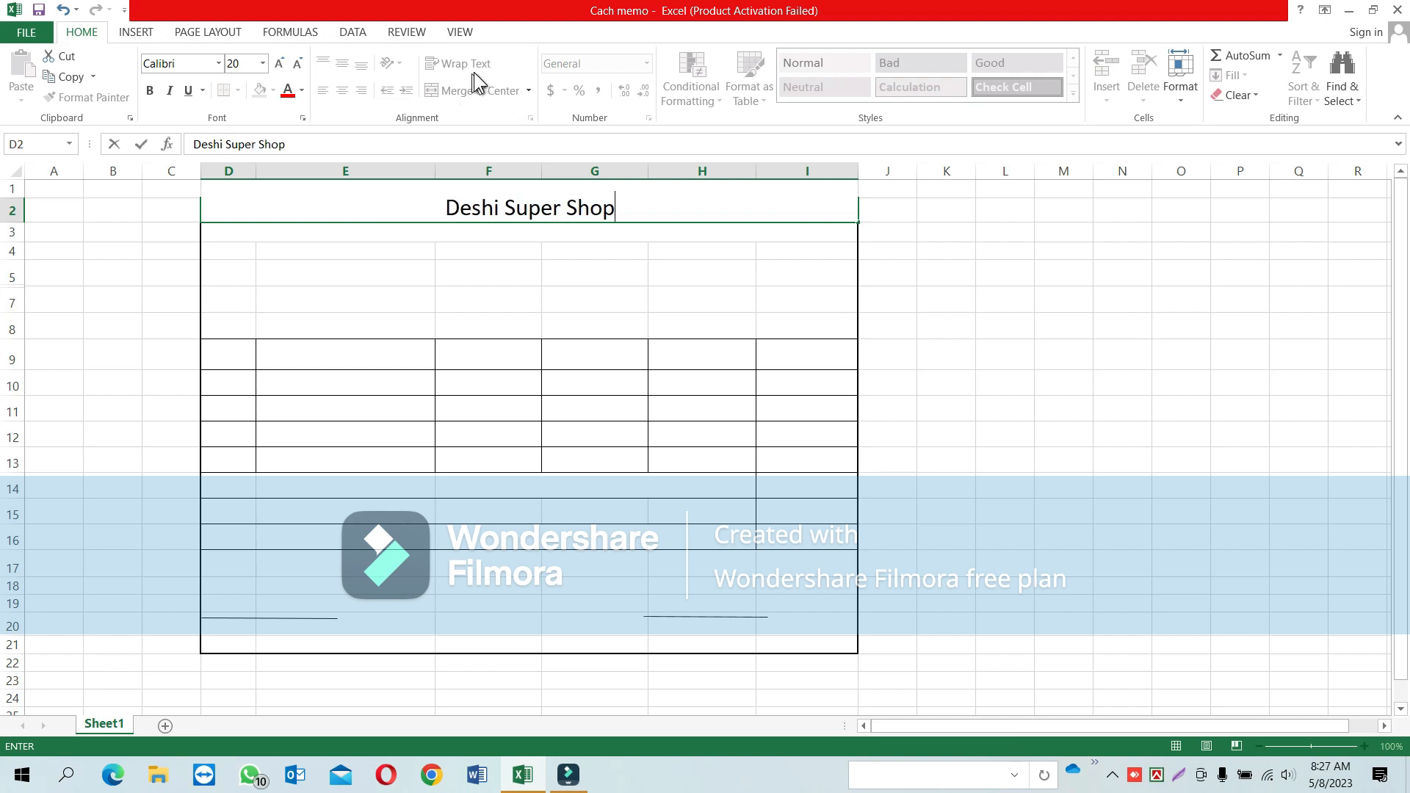
Step: Enter the shop location "Rampura Bazar Dhaka" in the merged row 3 below the title
{"action": "left_click", "coordinate": [440, 230]}
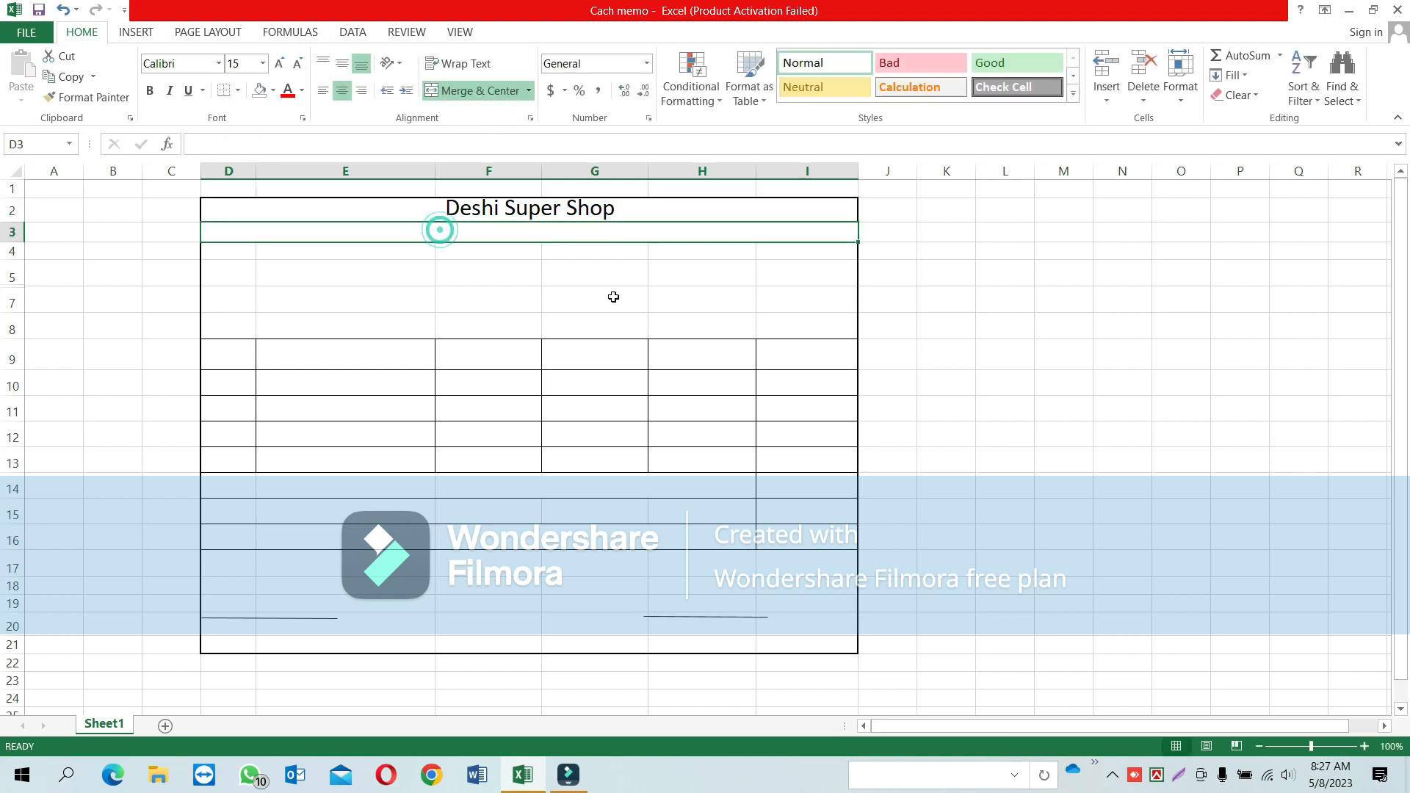
{"action": "type", "text": "Rampu"}
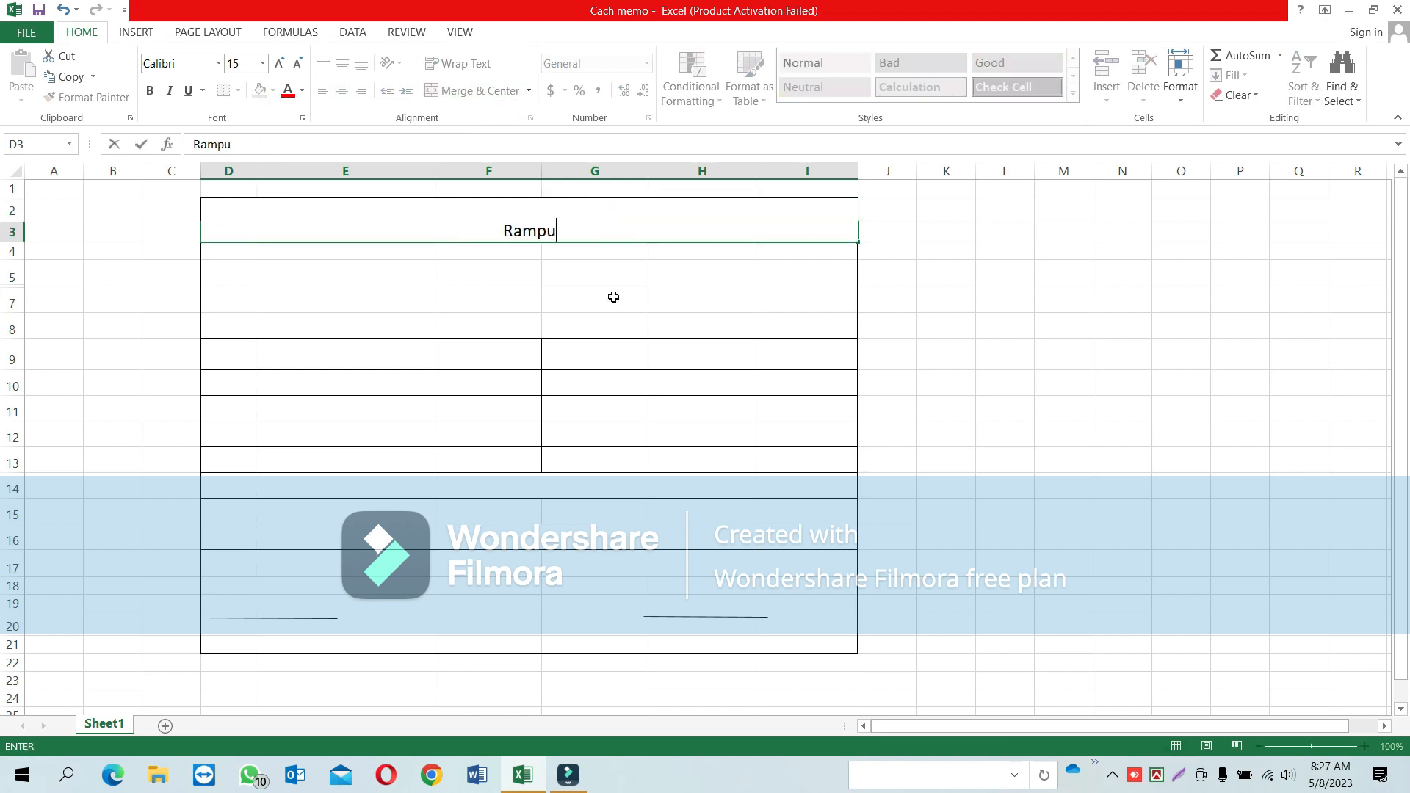
{"action": "type", "text": "ra Baz"}
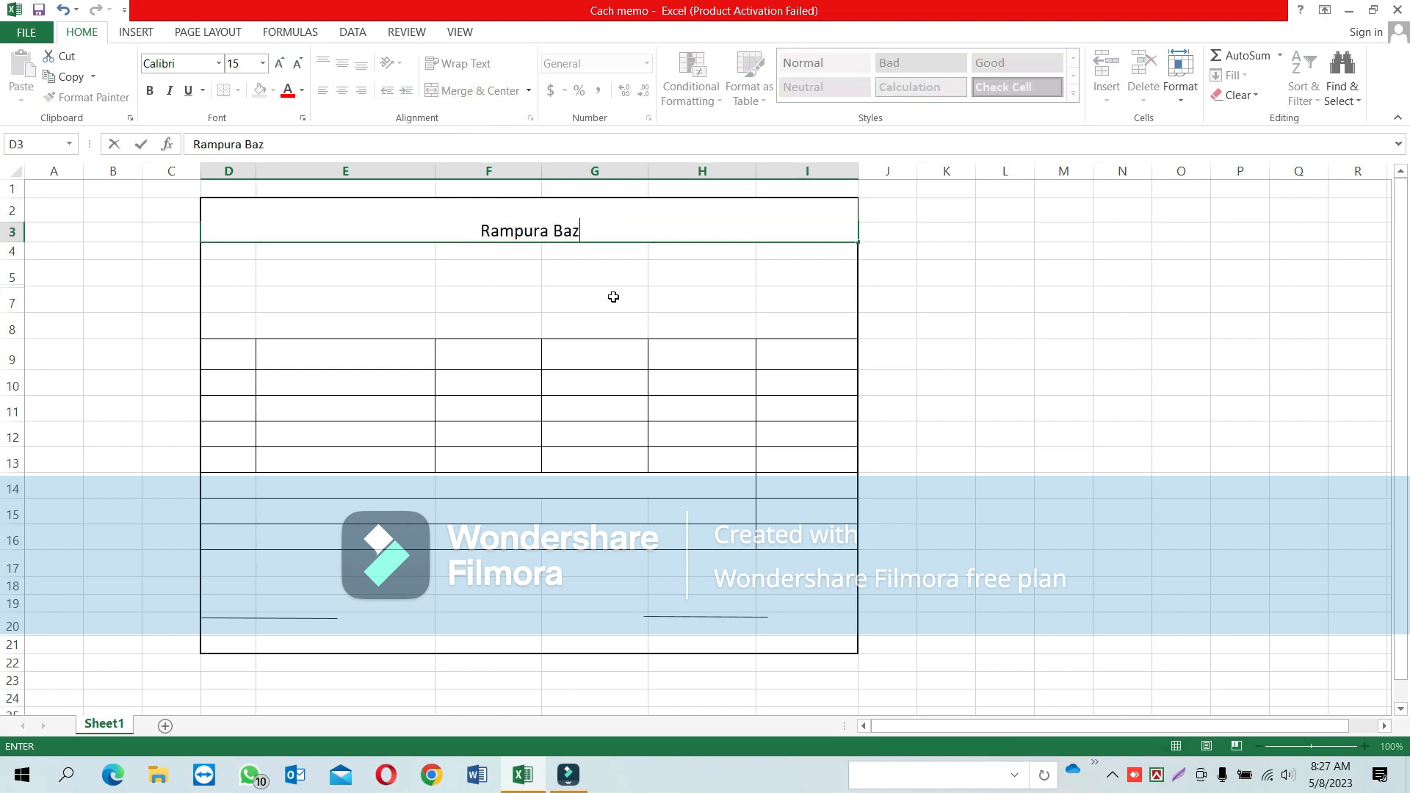
{"action": "type", "text": "ar Dhaka"}
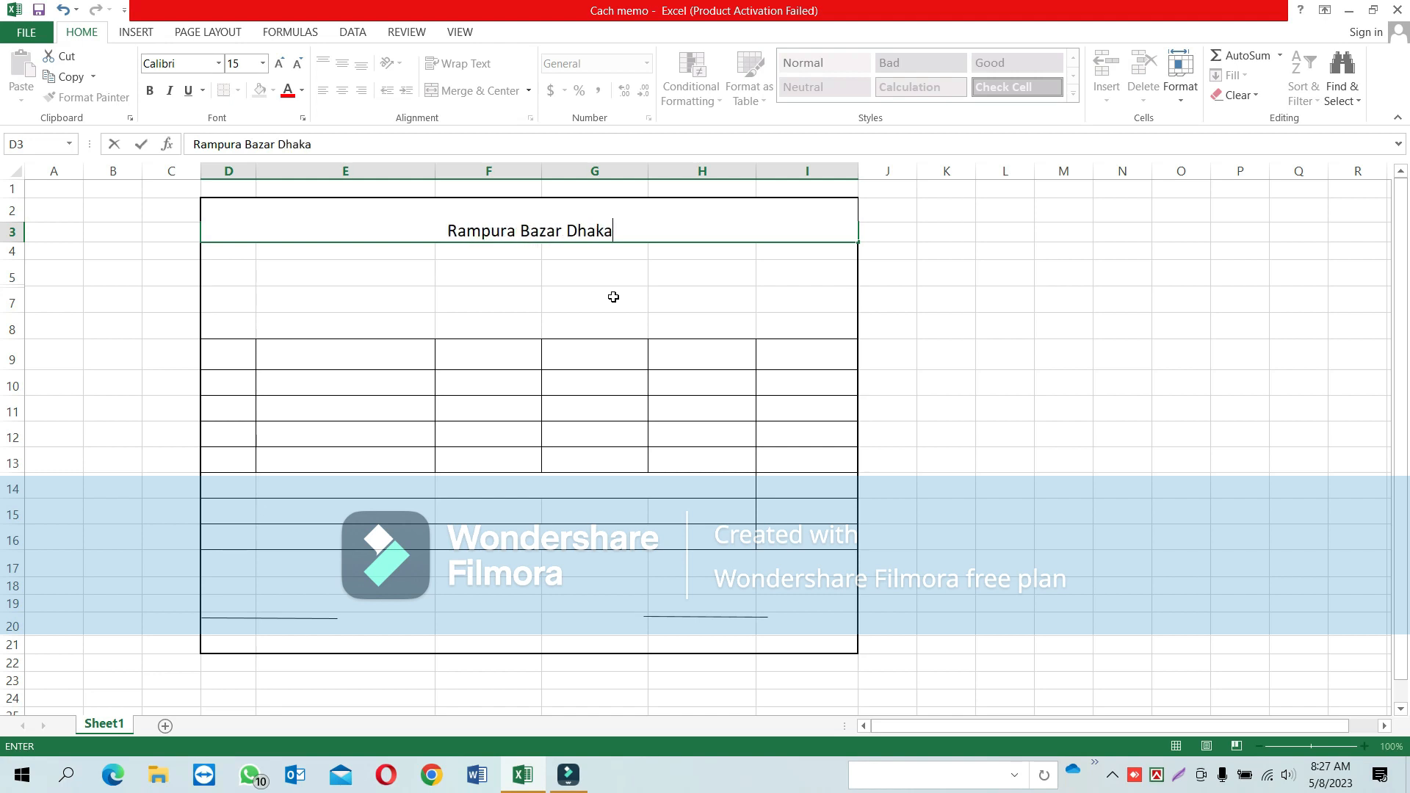
{"action": "left_click", "coordinate": [595, 332]}
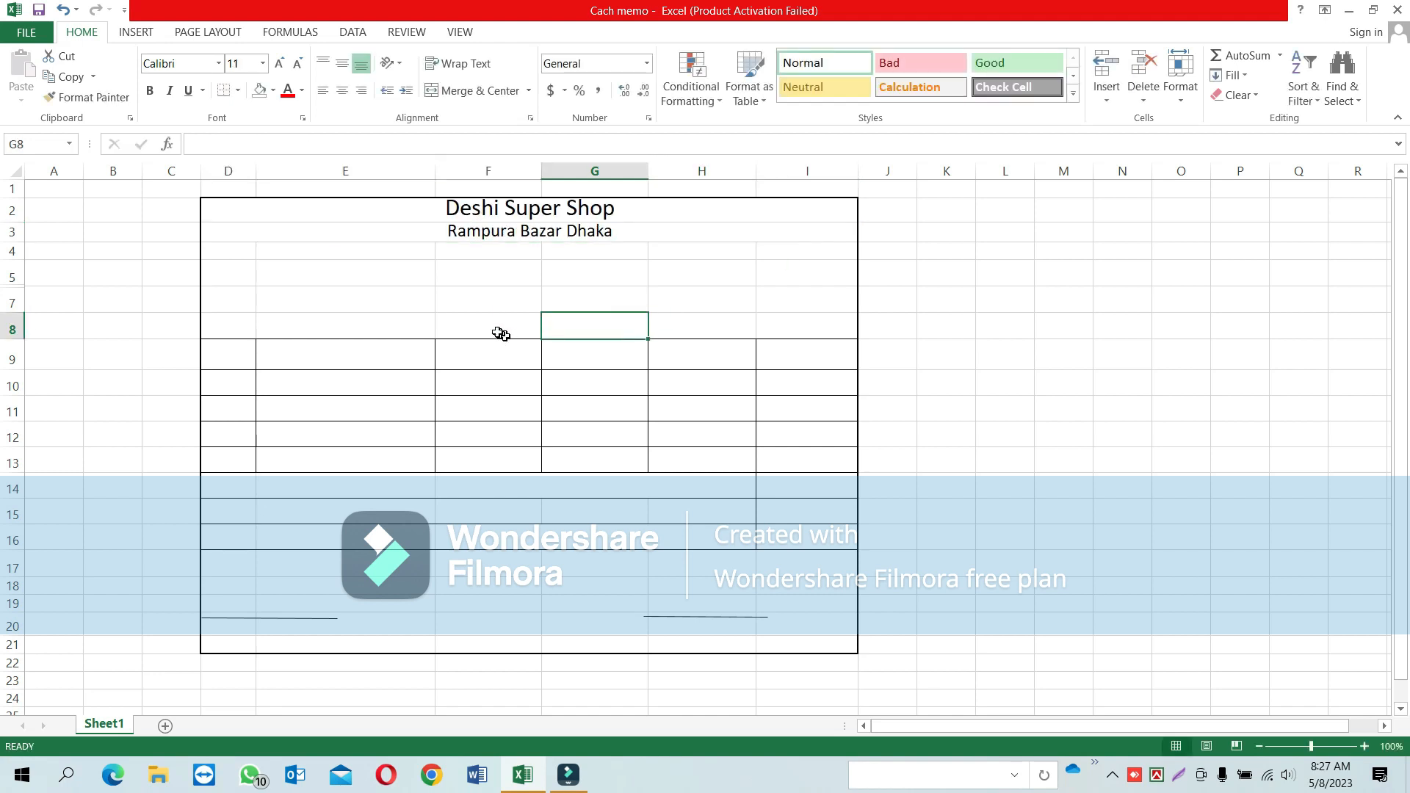
Step: Add a "No" label with a dotted line in D5 and a "date:" label with a dotted line in H5
{"action": "left_click", "coordinate": [251, 276]}
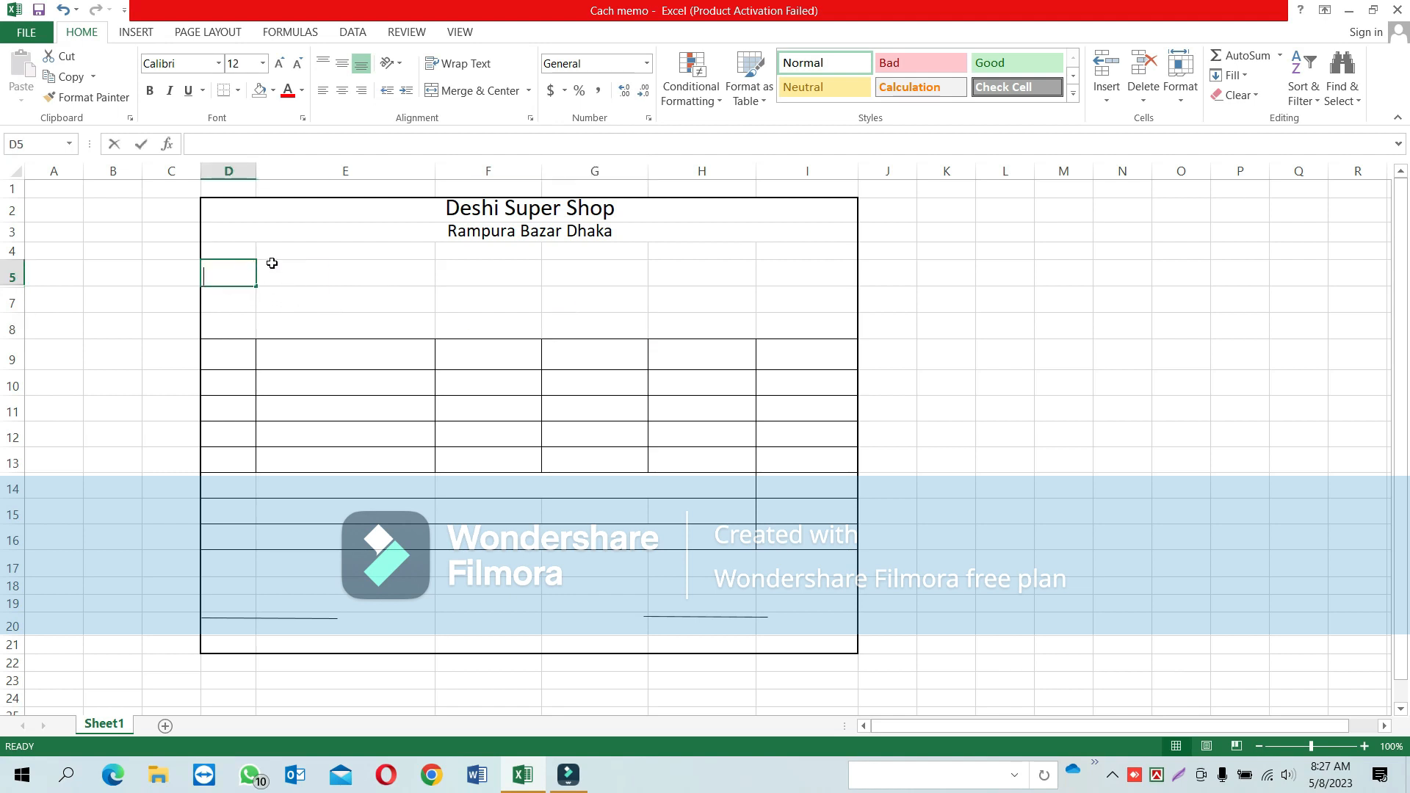
{"action": "type", "text": "No"}
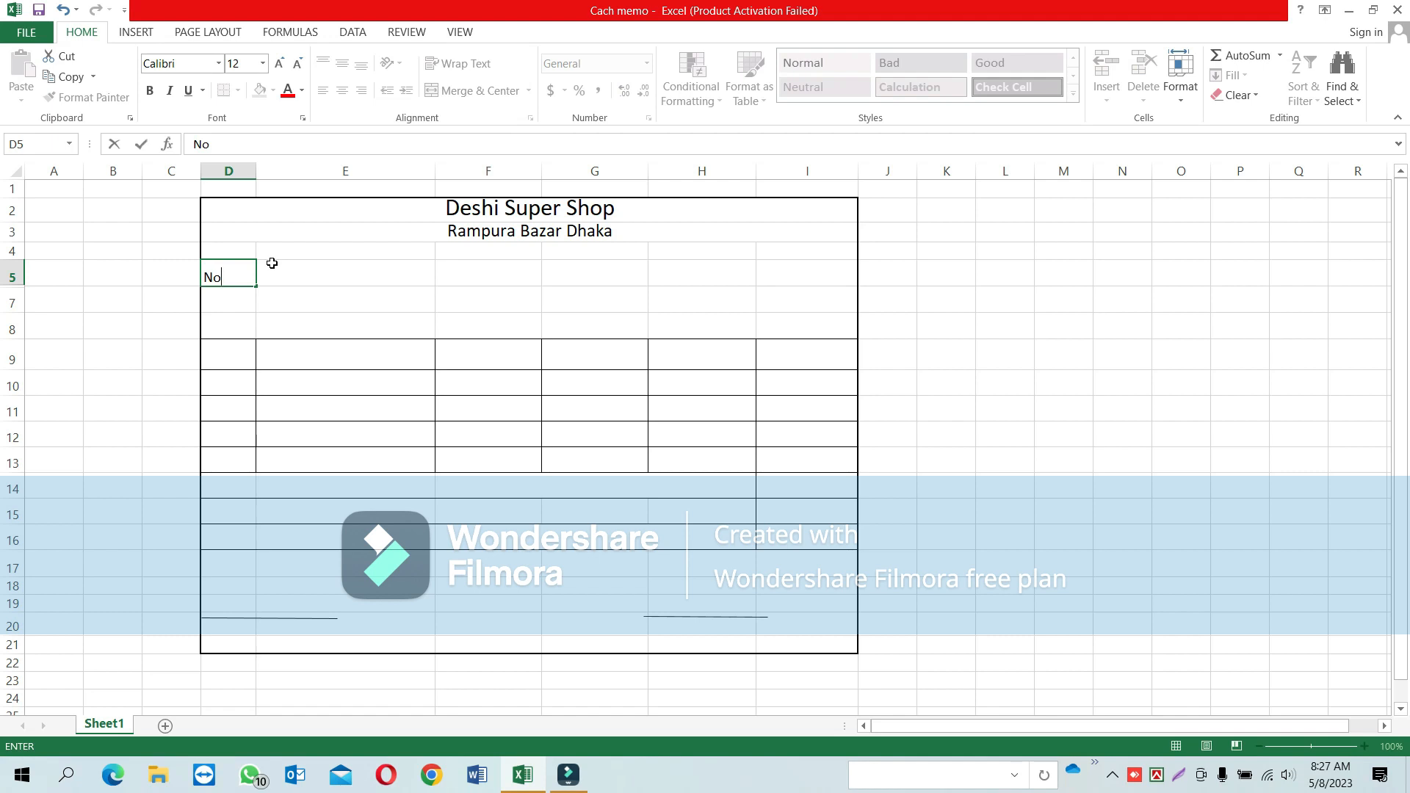
{"action": "type", "text": "........................"}
{"action": "left_click", "coordinate": [673, 281]}
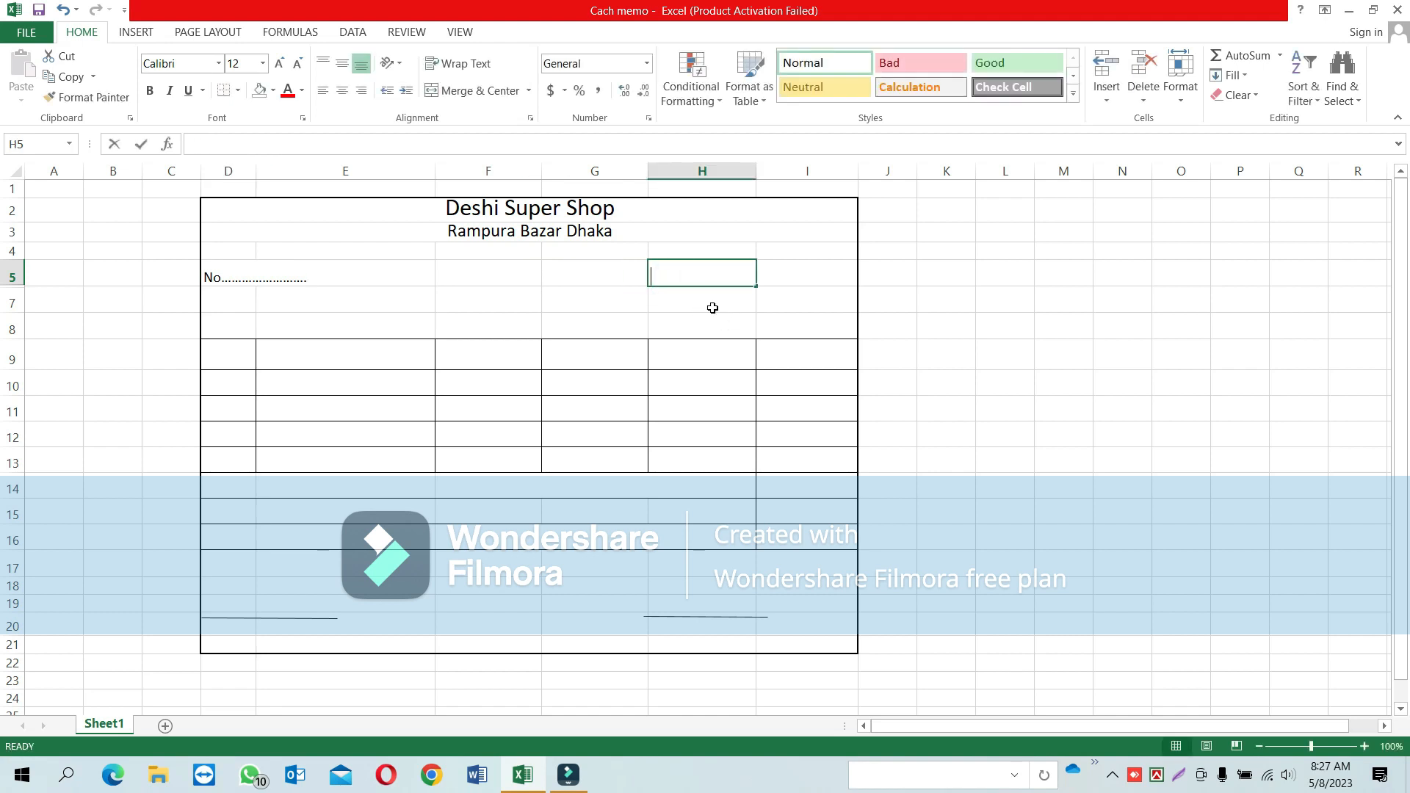
{"action": "type", "text": "date:"}
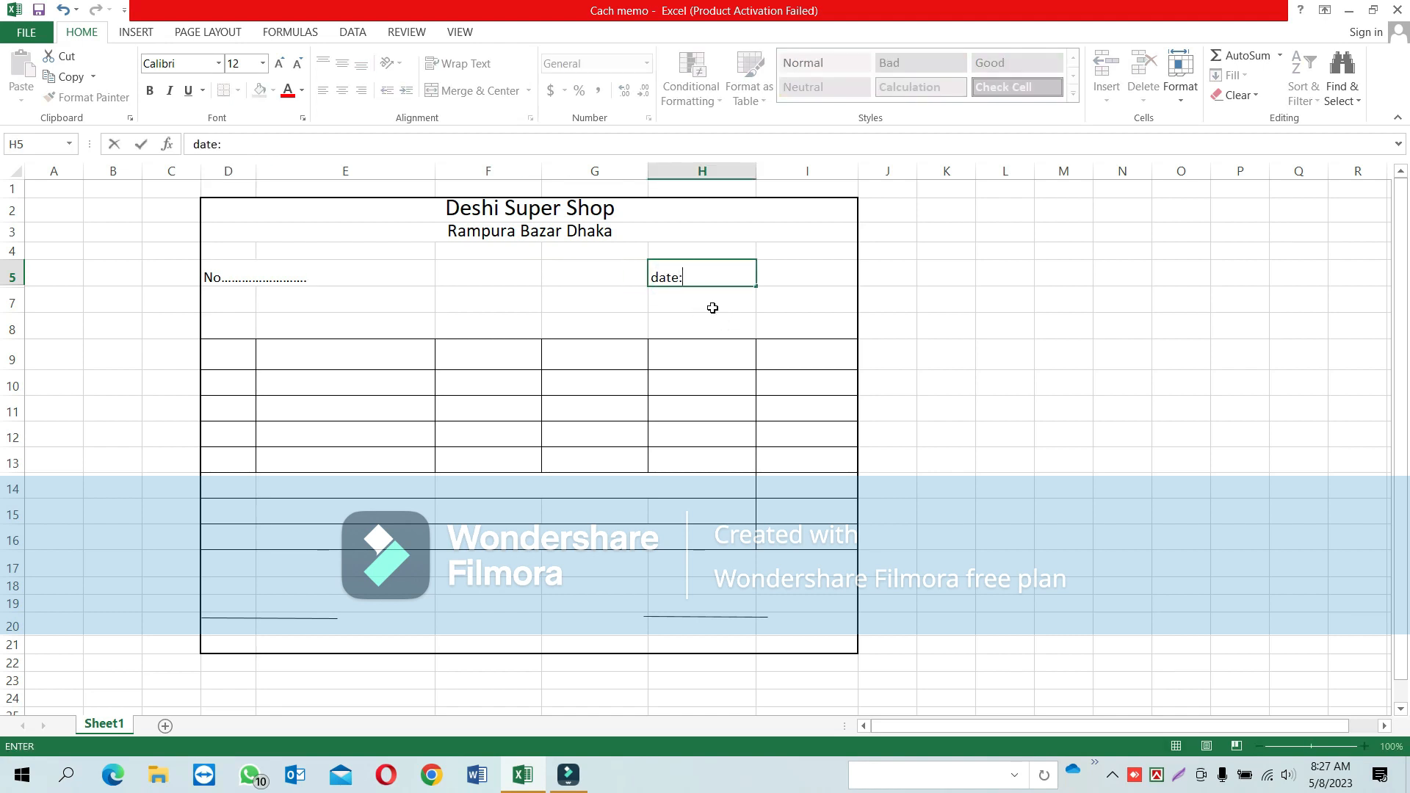
{"action": "type", "text": " ........................."}
{"action": "left_click", "coordinate": [553, 364]}
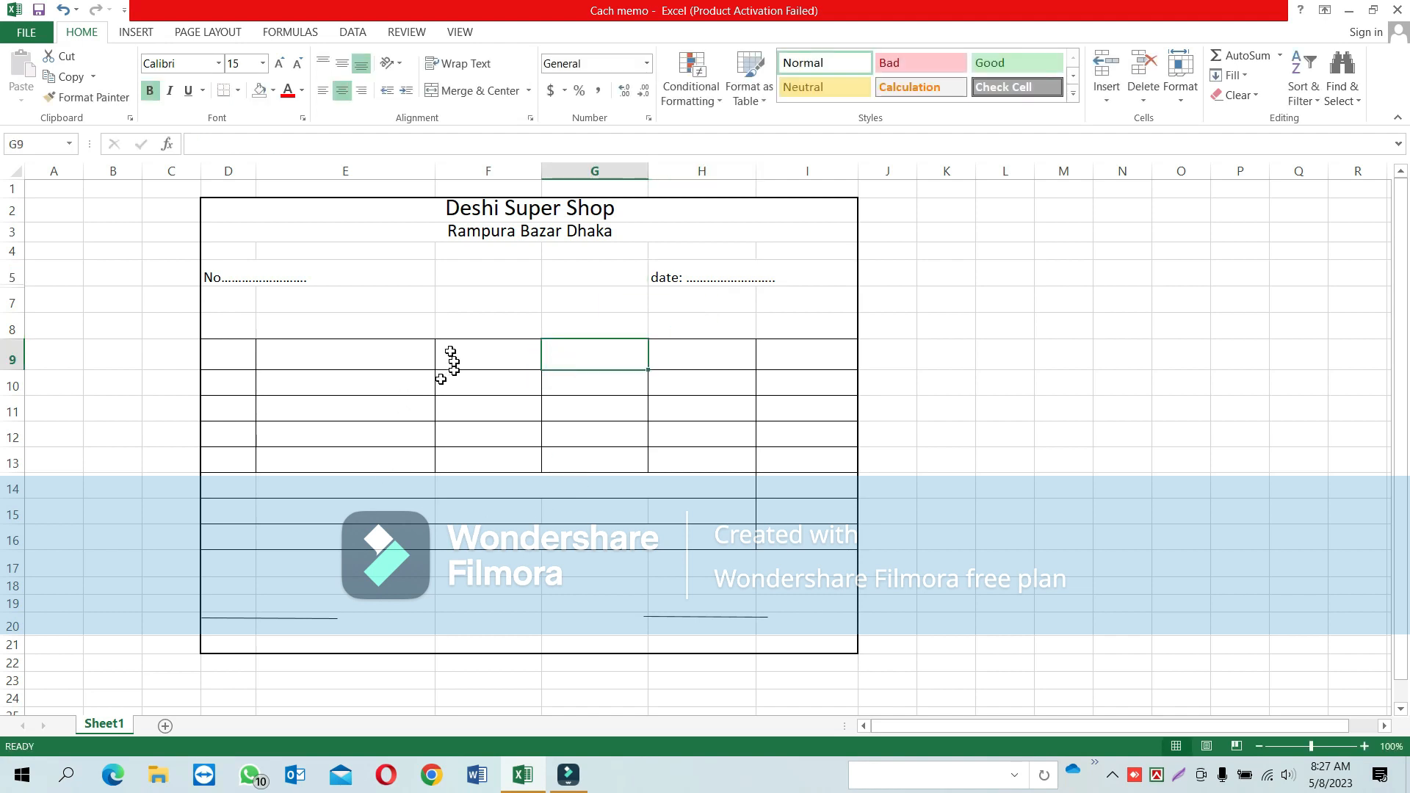
Step: Enter the label "Customer Name" in D7 and the label "Address" in D8
{"action": "left_click", "coordinate": [224, 297]}
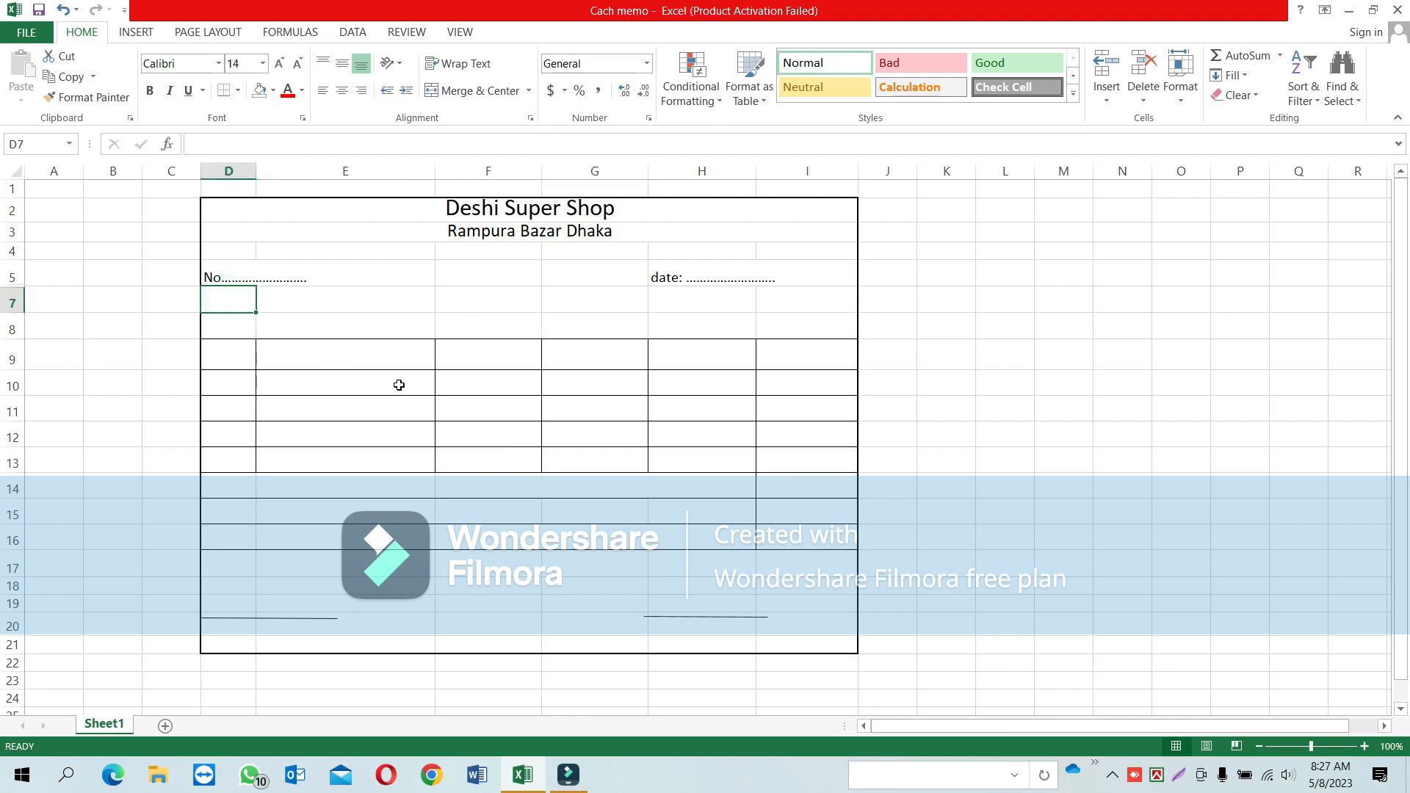
{"action": "type", "text": "Cust"}
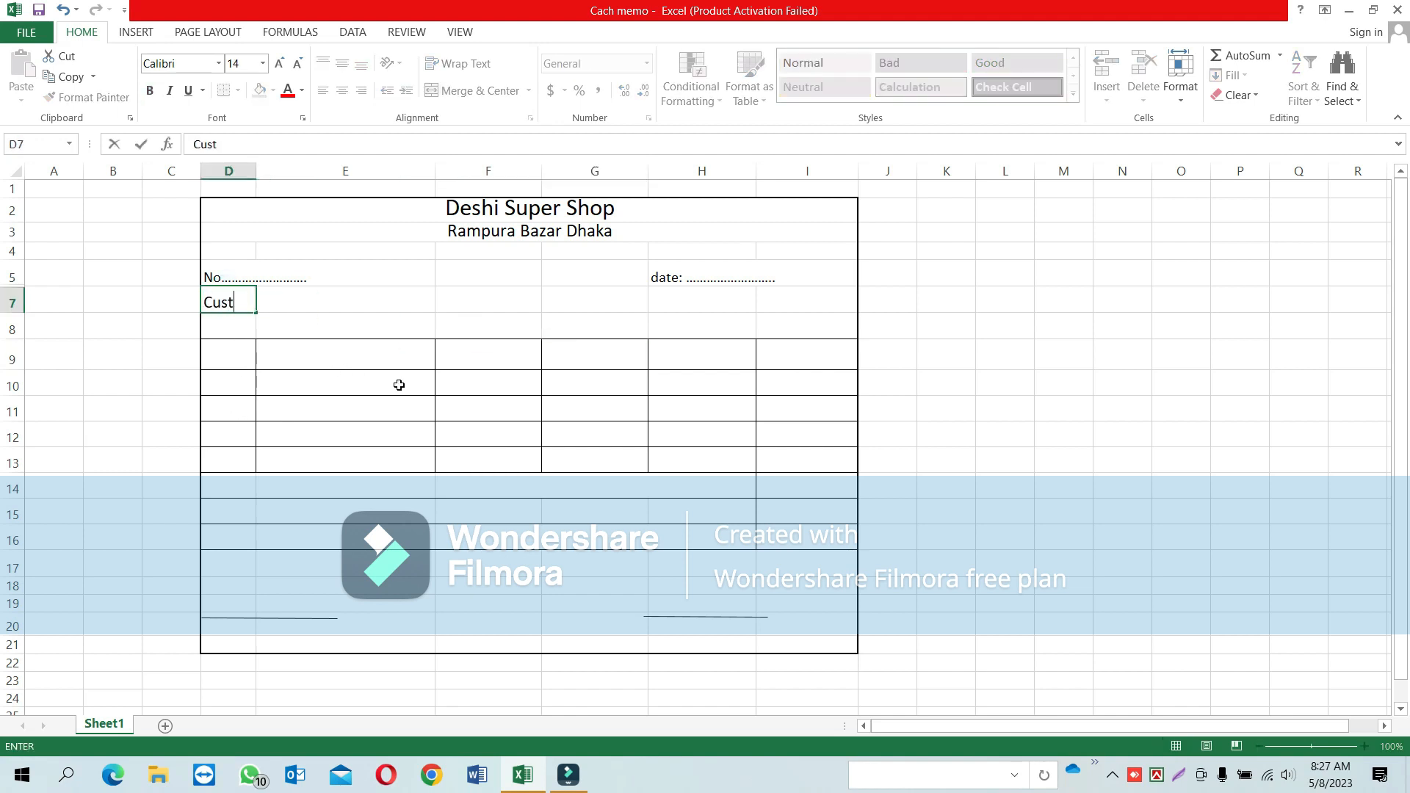
{"action": "type", "text": "omer Name"}
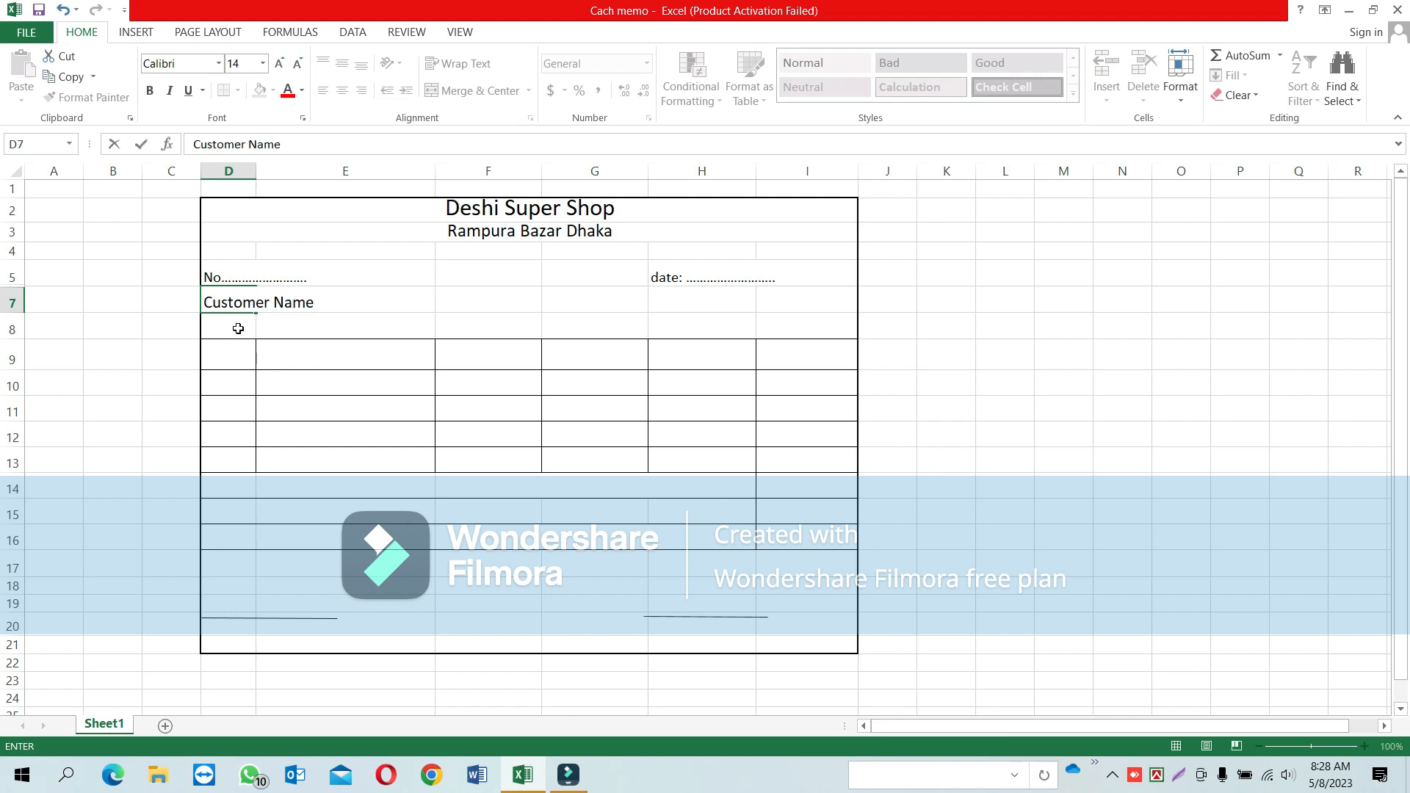
{"action": "key", "text": "Return"}
{"action": "type", "text": "Address"}
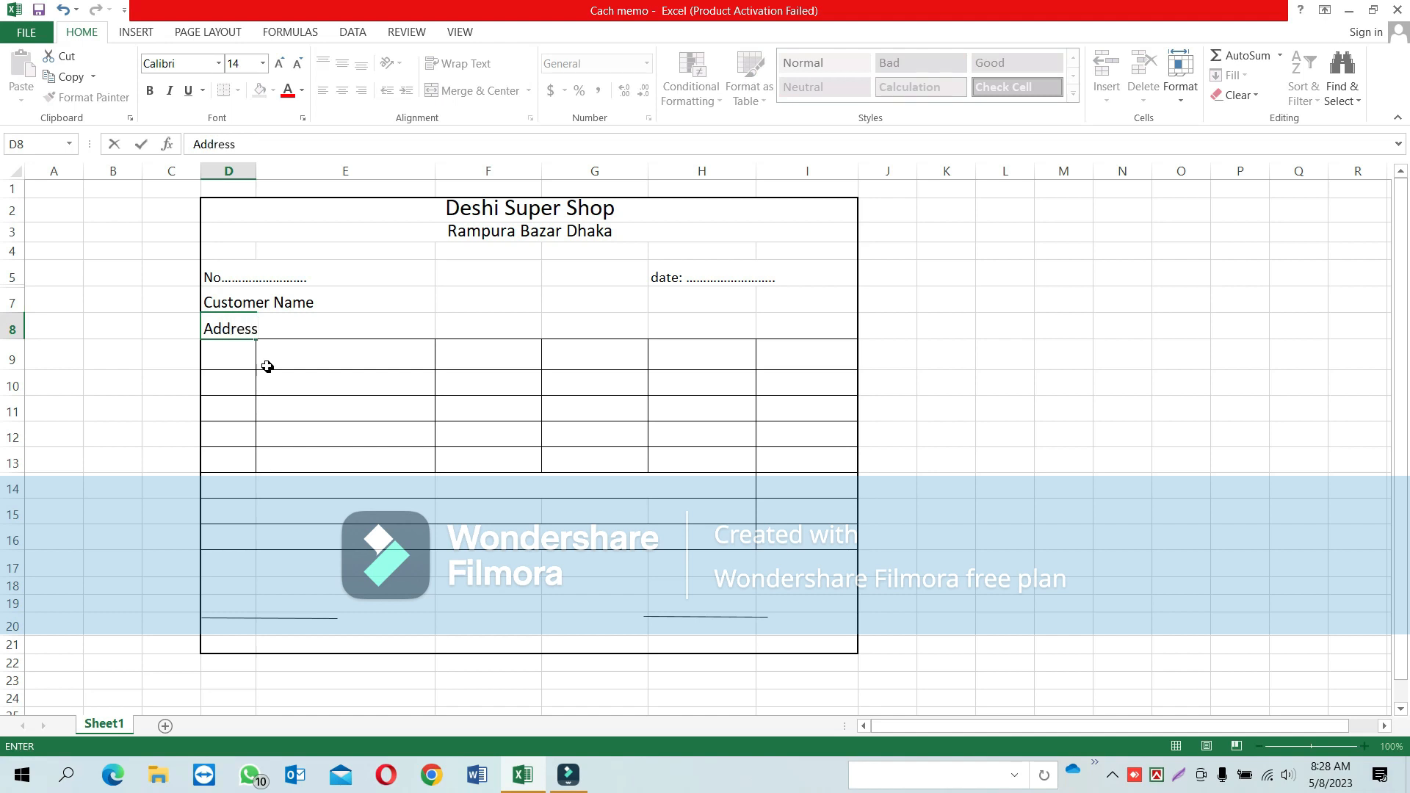
Step: Extend the "Customer Name" label in D7 and the "Address" label in D8 with dotted lines reaching towards column I
{"action": "left_click", "coordinate": [237, 304]}
{"action": "double_click", "coordinate": [318, 304]}
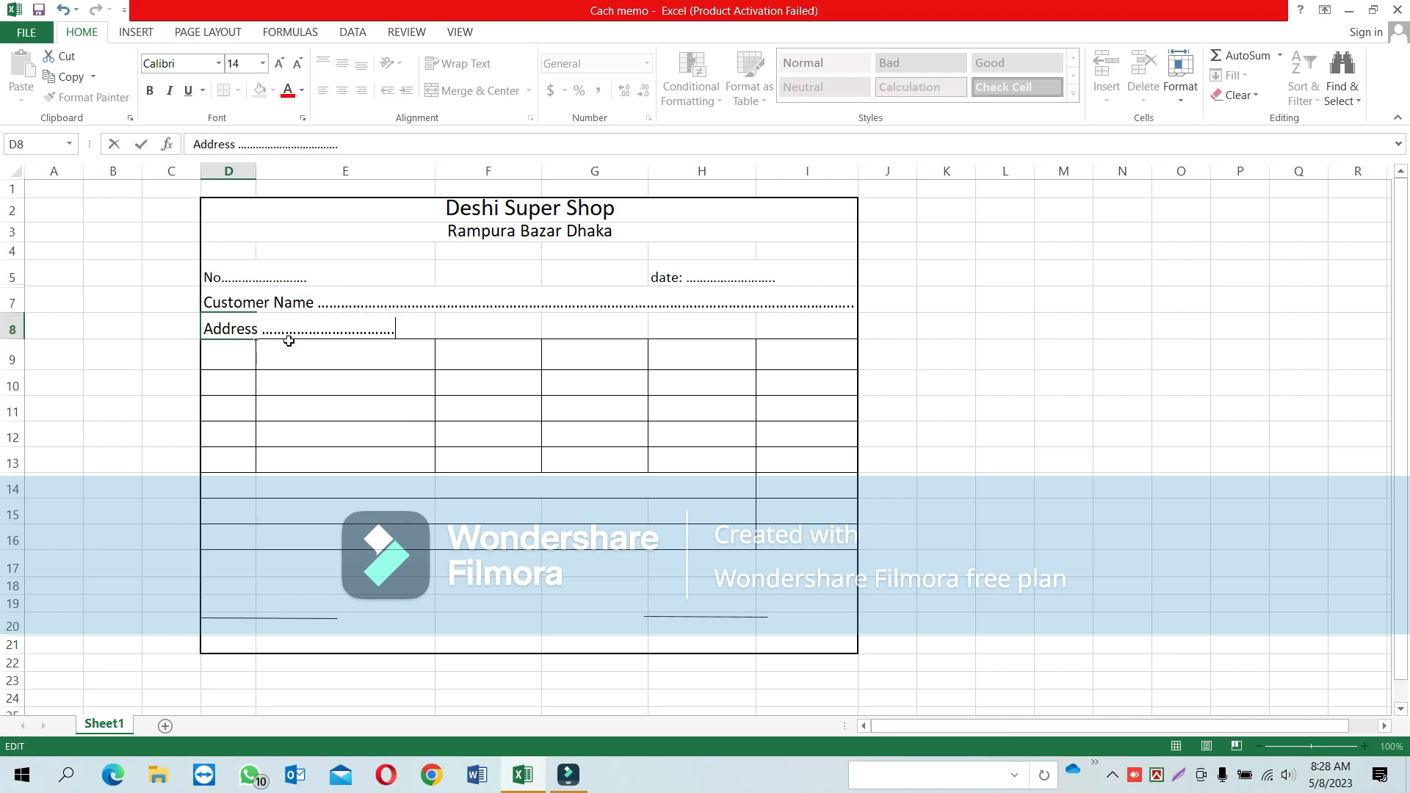
{"action": "type", "text": "...................................................................................................................................................................."}
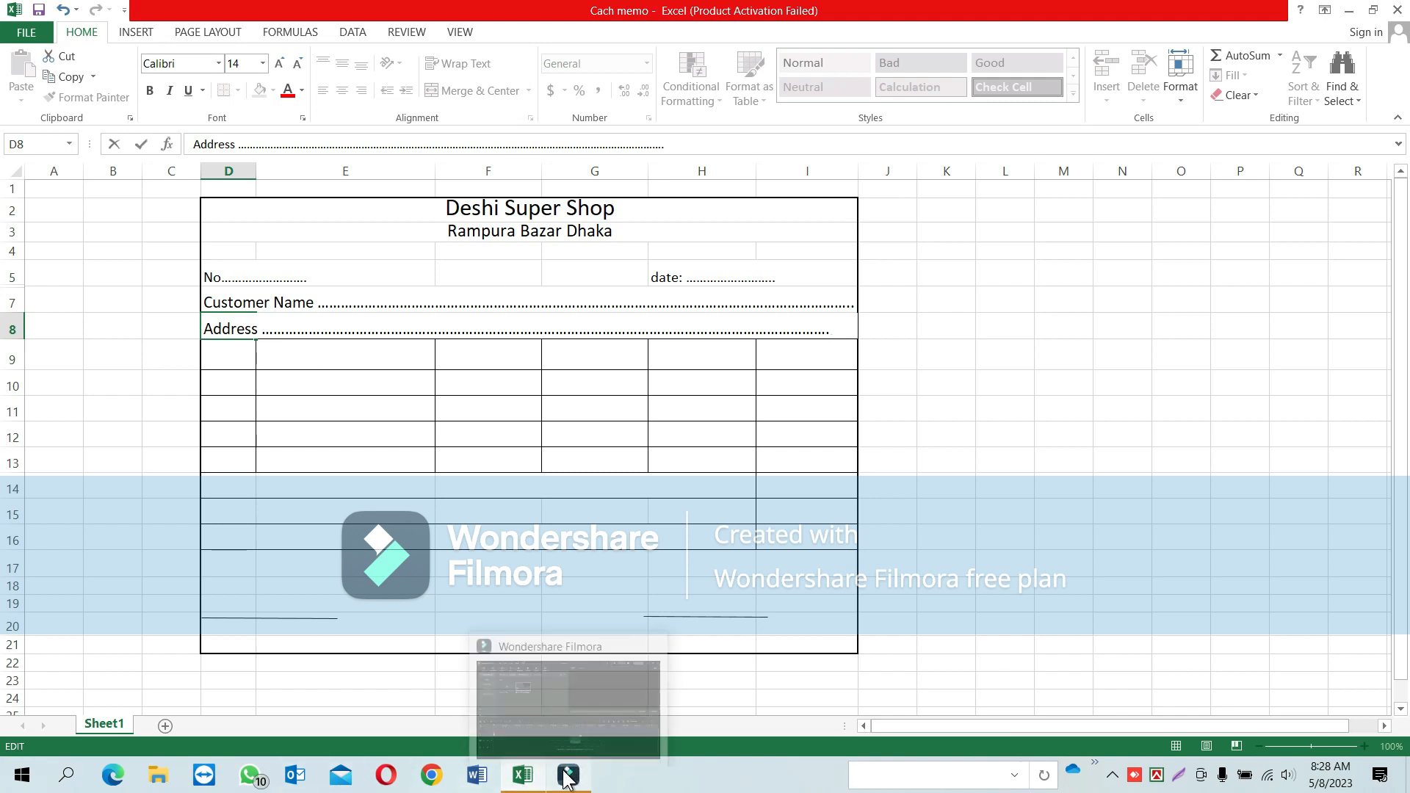
Step: Enter the table headings "SL No" in D9 and "Description" in E9
{"action": "left_click", "coordinate": [236, 352]}
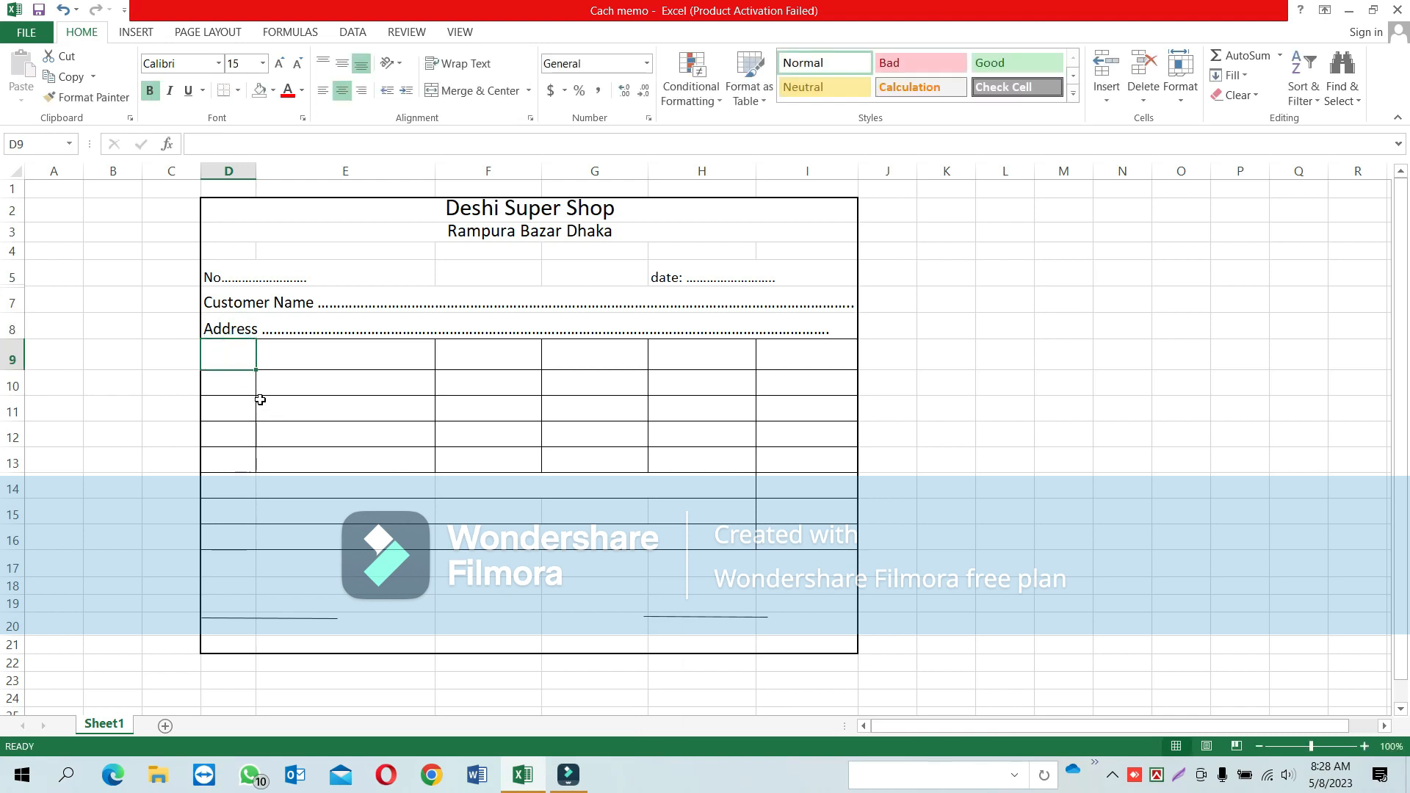
{"action": "type", "text": "SL"}
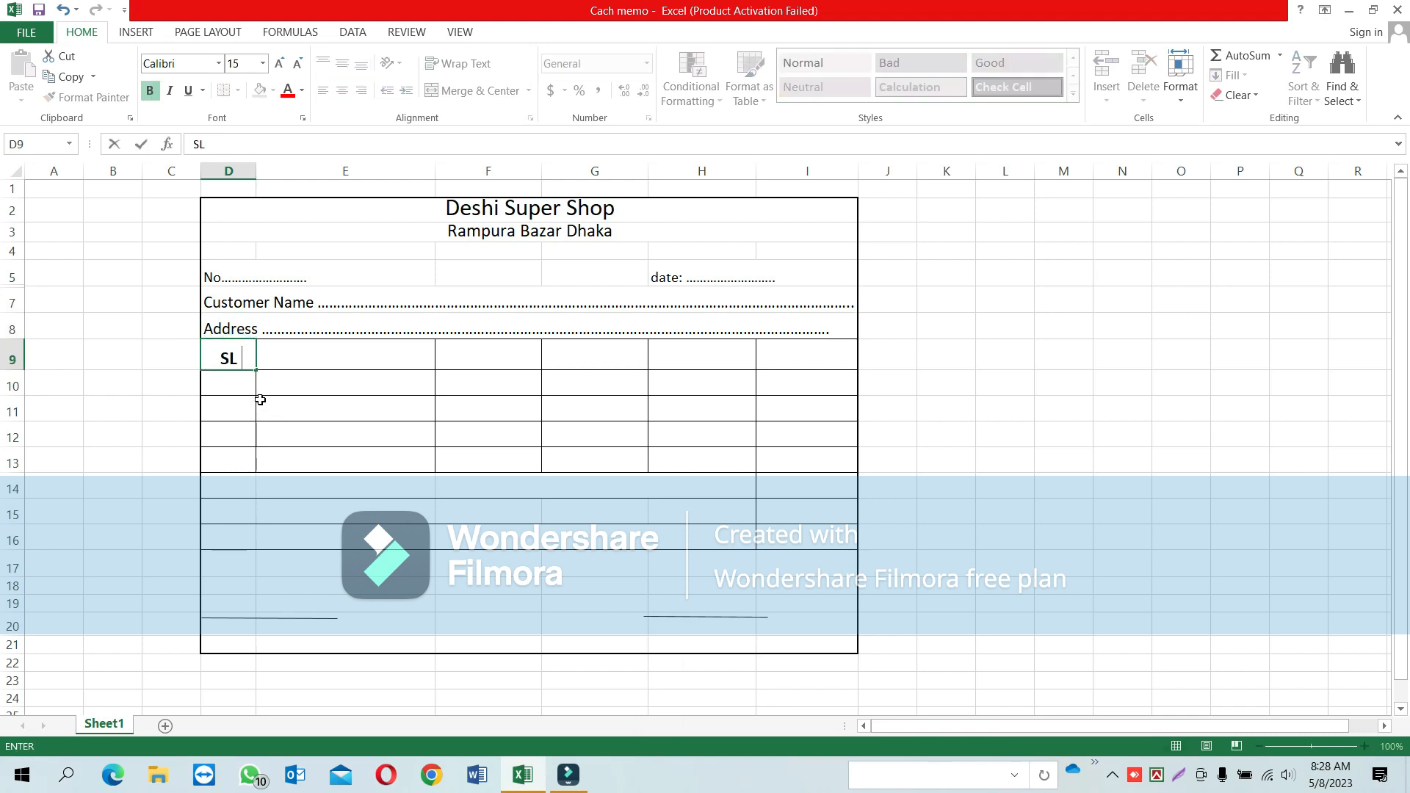
{"action": "type", "text": " No"}
{"action": "left_click", "coordinate": [317, 350]}
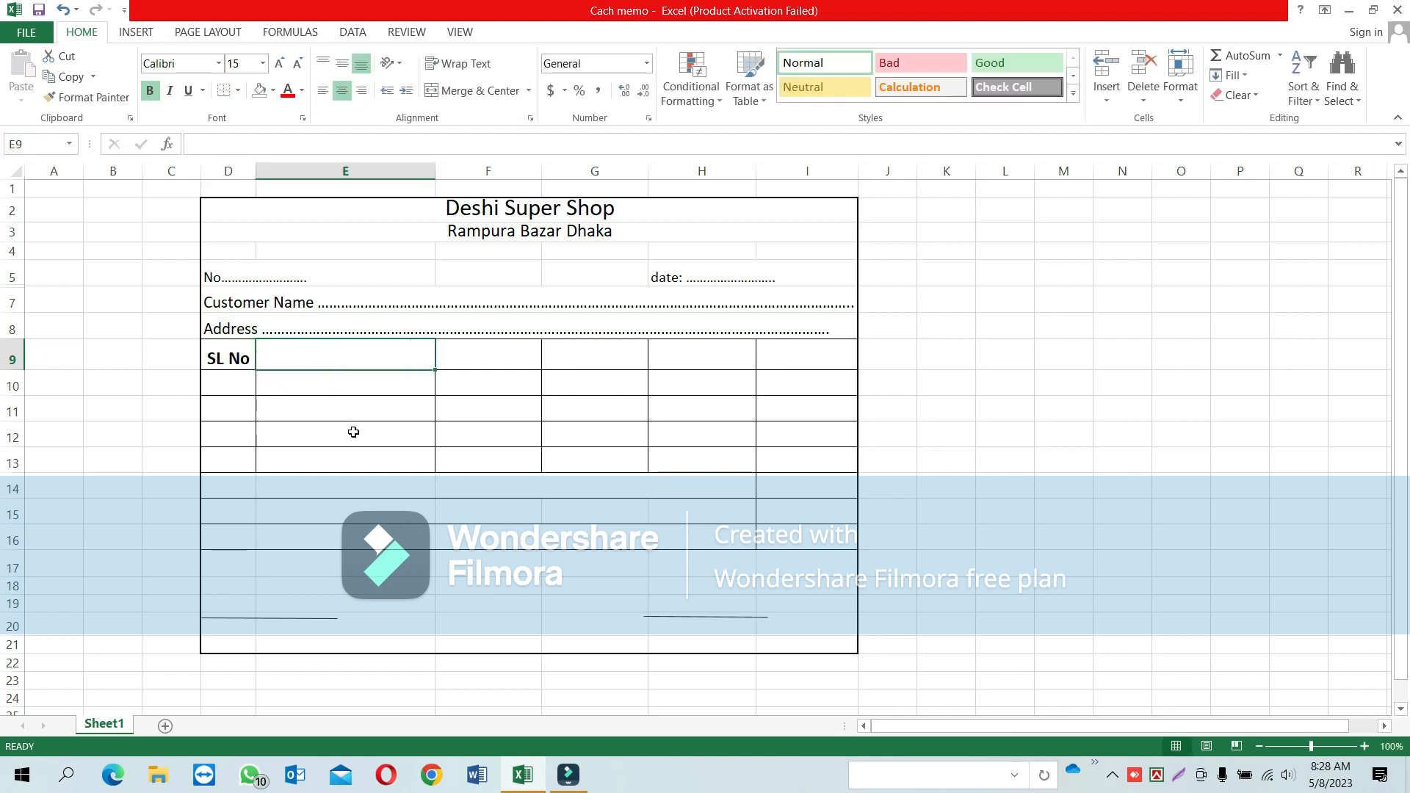
{"action": "type", "text": "De"}
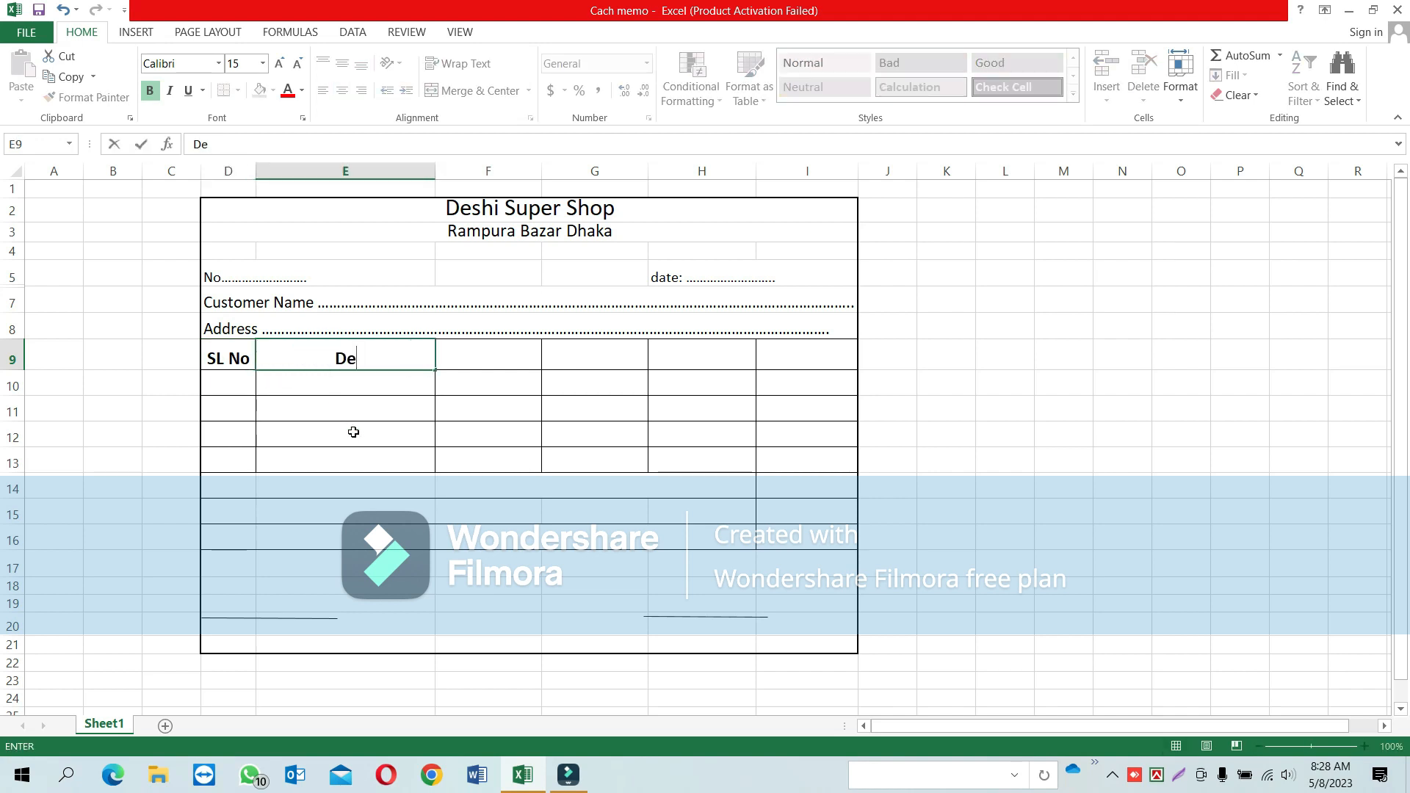
{"action": "type", "text": "scription"}
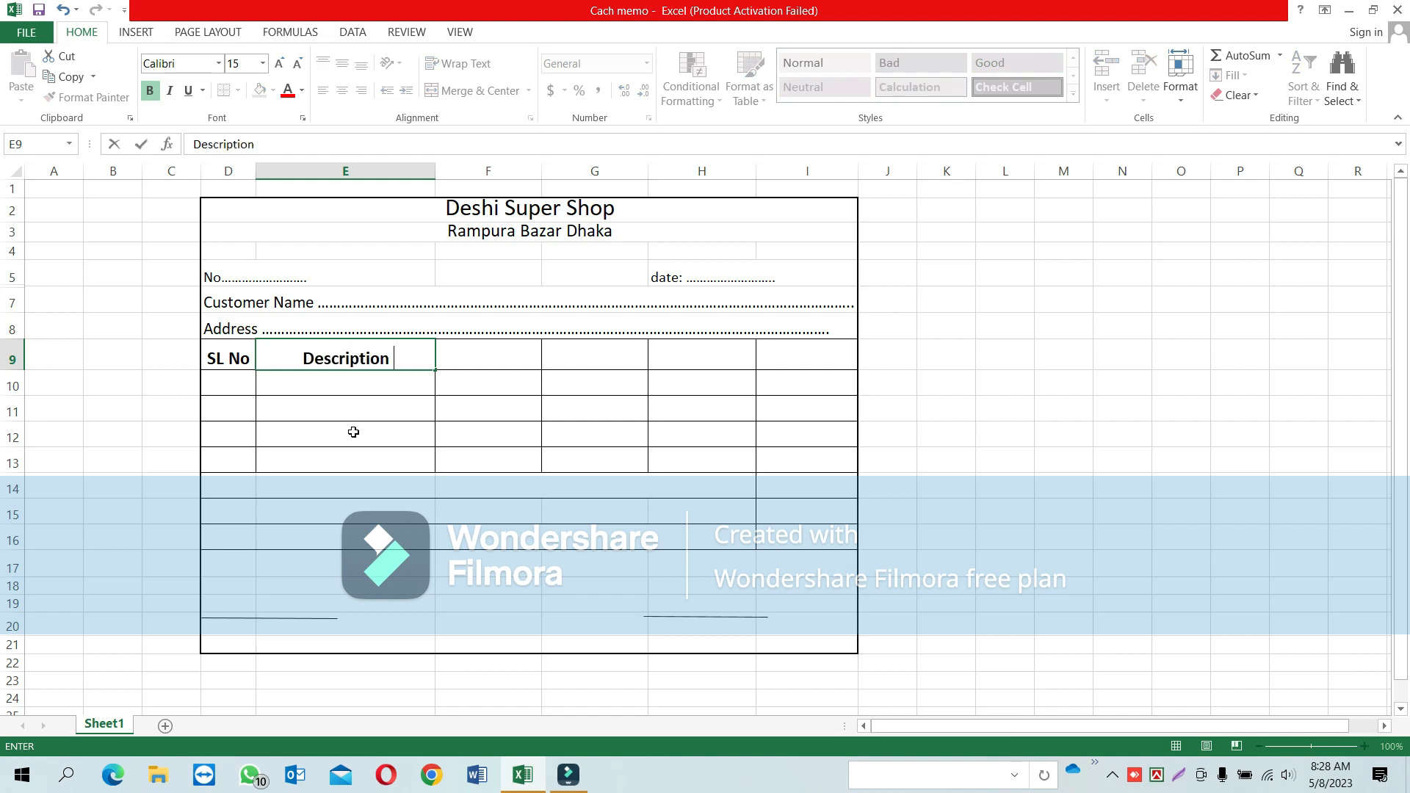
Step: Enter the table headings "Pack Size" in F9 and "Quantity" in G9
{"action": "left_click", "coordinate": [510, 351]}
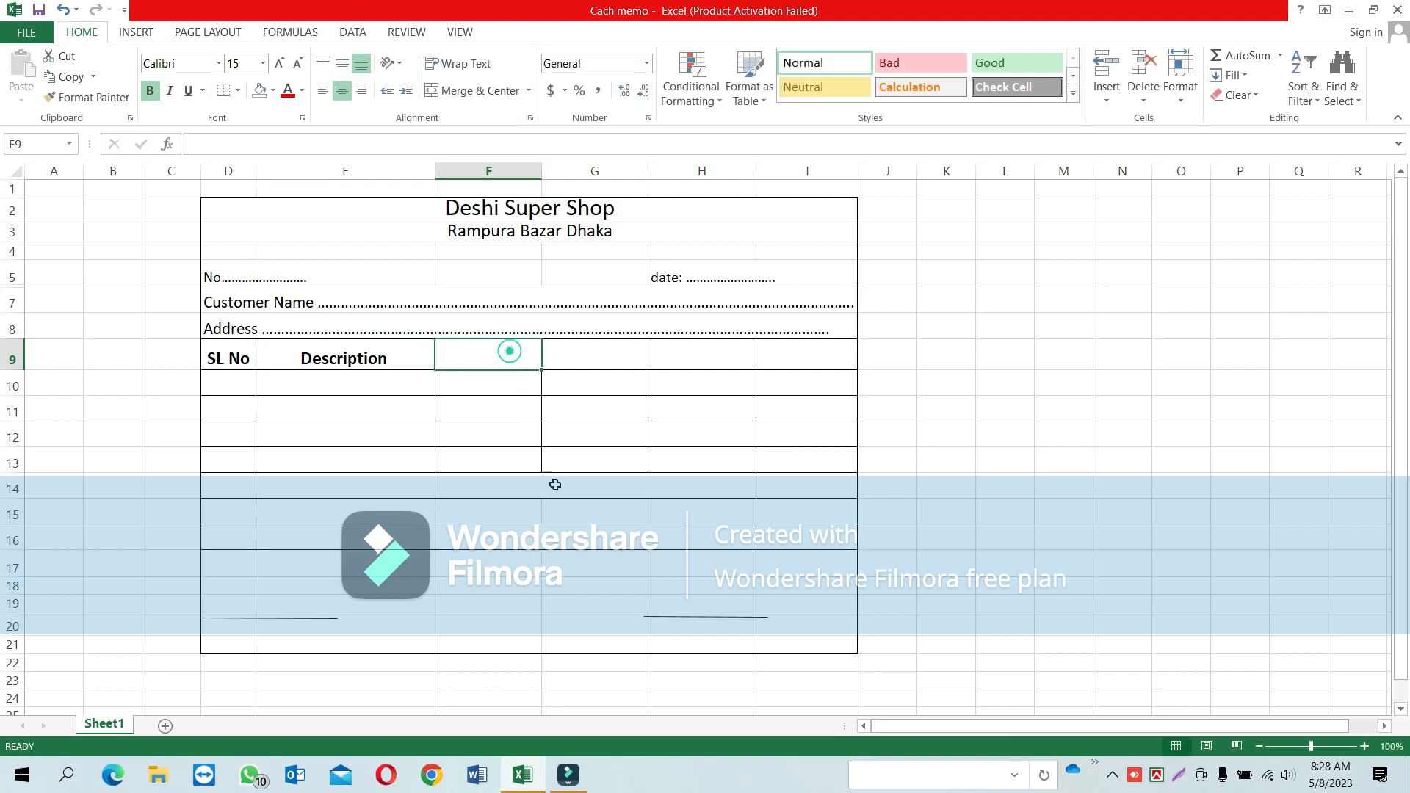
{"action": "type", "text": "Pac"}
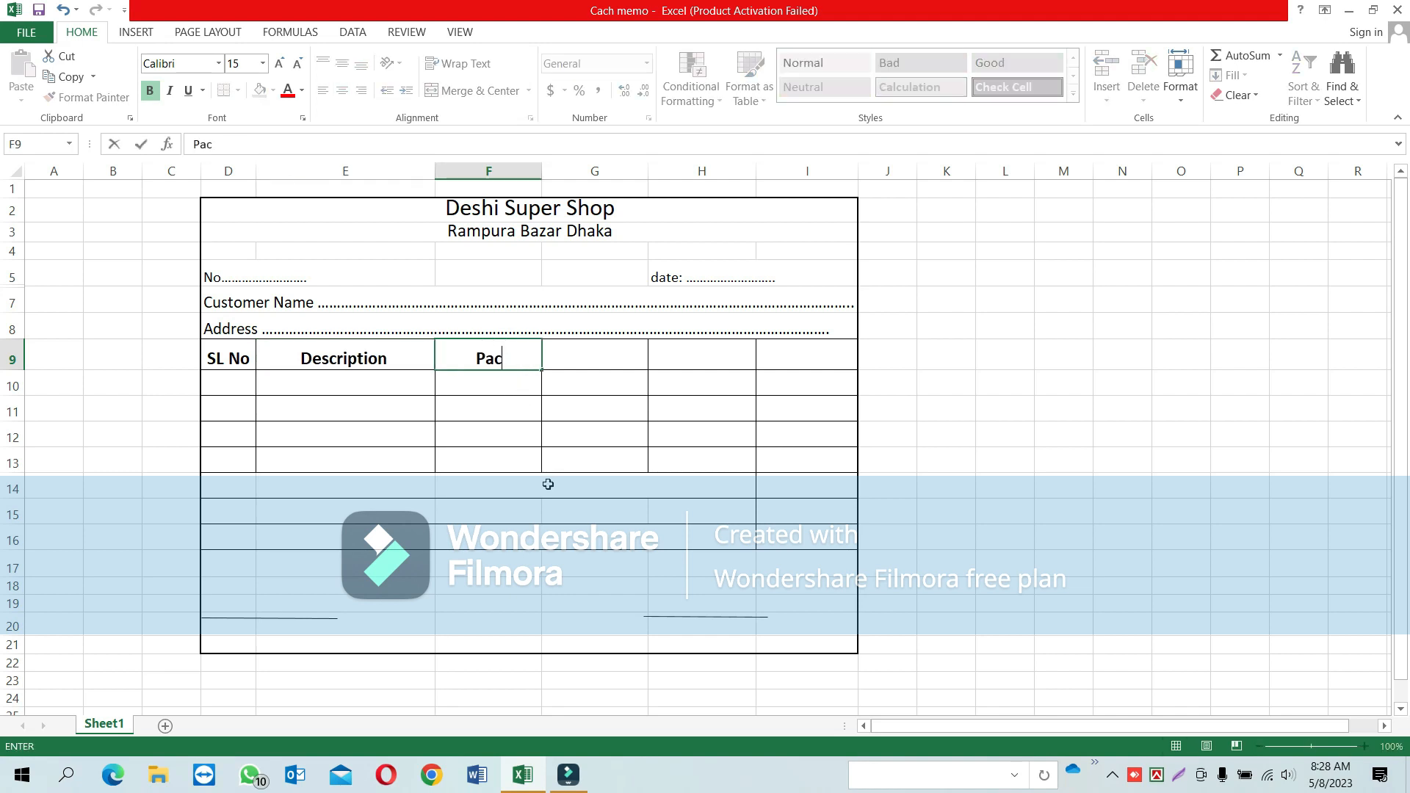
{"action": "type", "text": "k Size"}
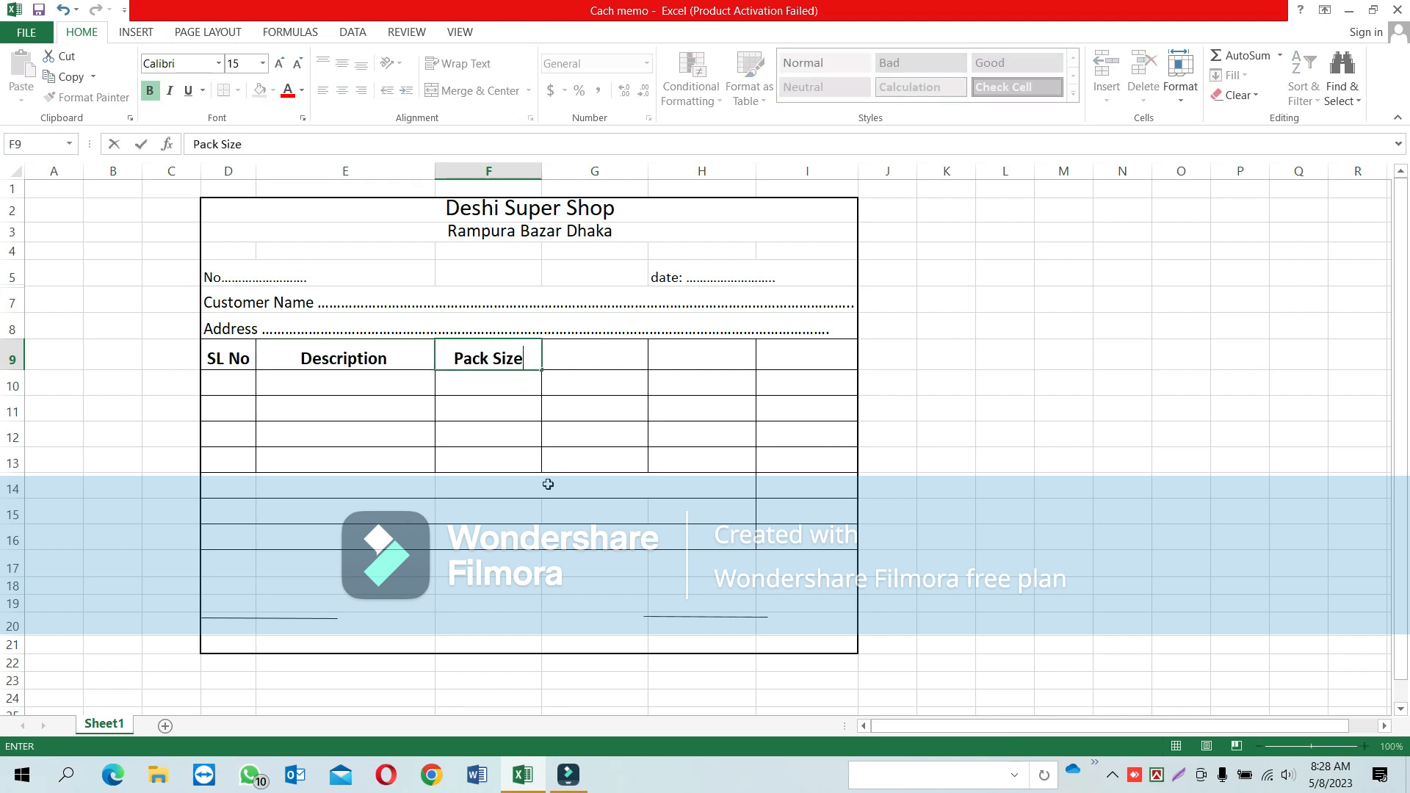
{"action": "left_click", "coordinate": [588, 359]}
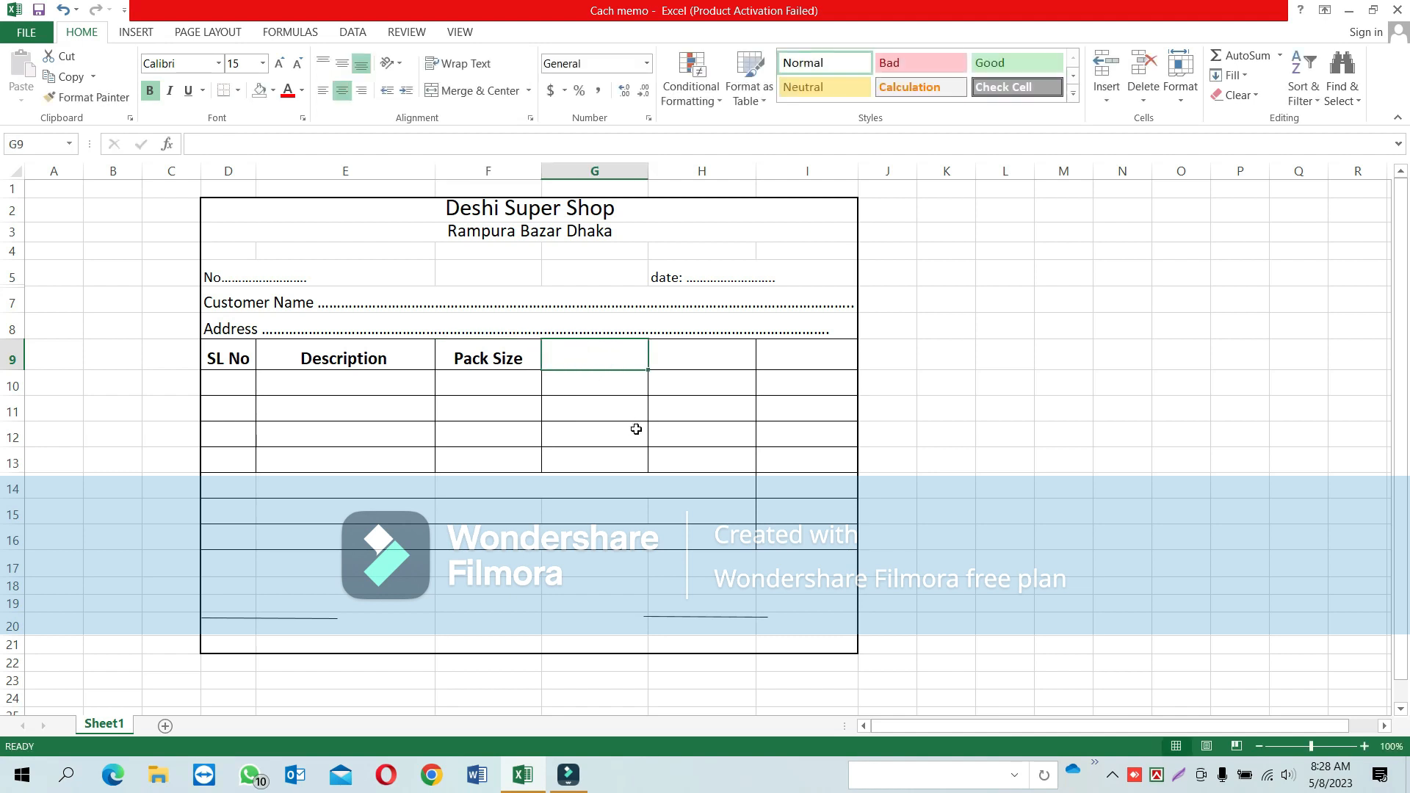
{"action": "type", "text": "Qua"}
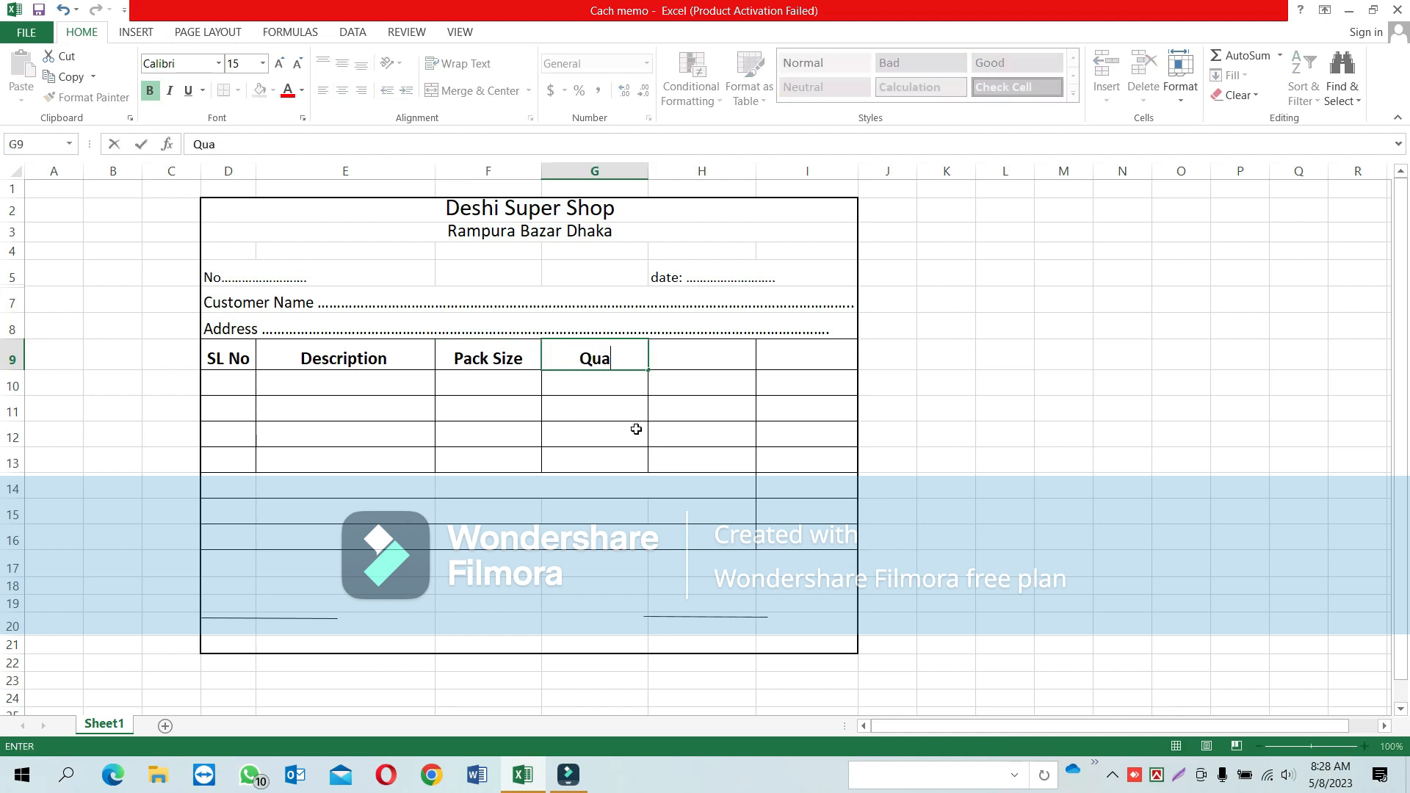
{"action": "type", "text": "ntity"}
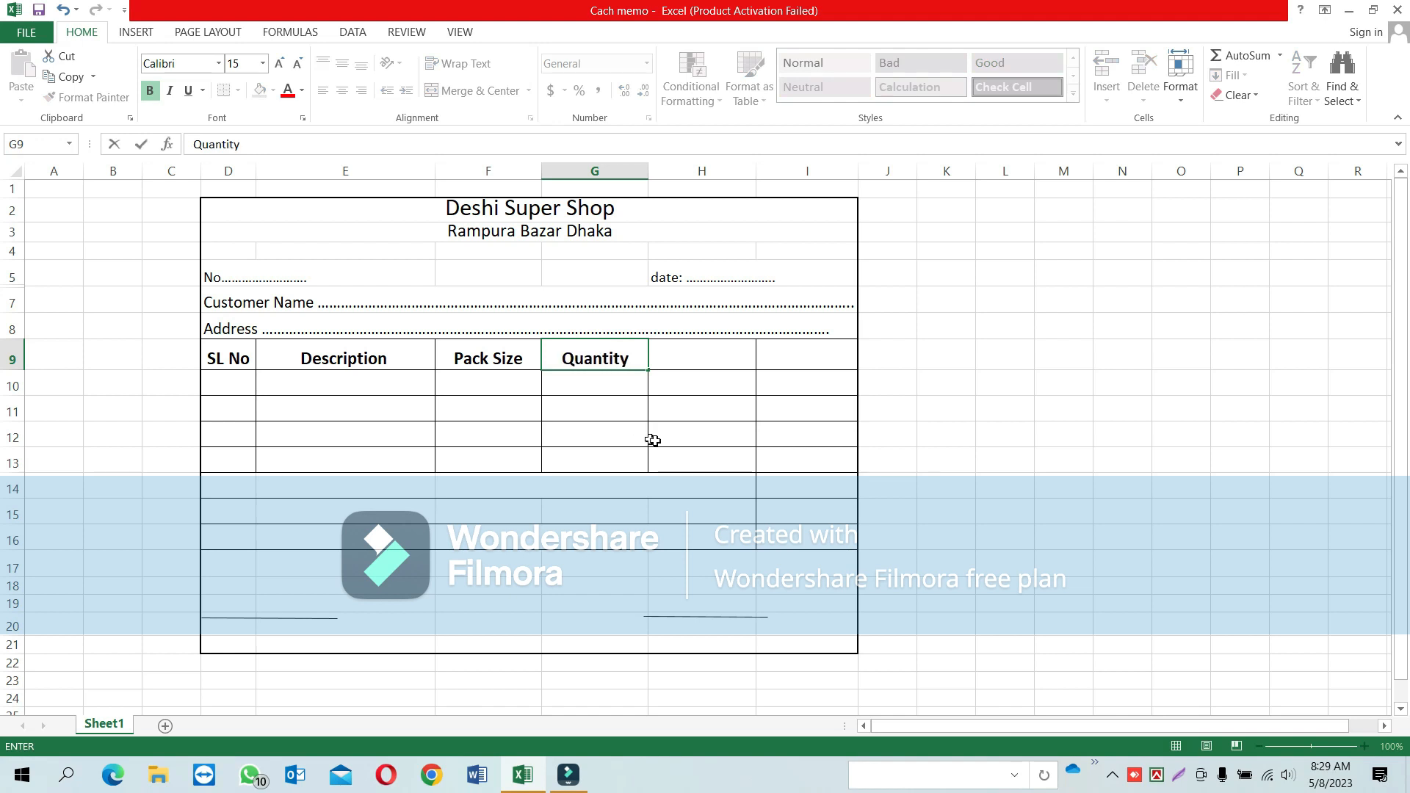
Step: Enter the table headings "Rate" in H9 and "Amount Tk." in I9
{"action": "left_click", "coordinate": [680, 359]}
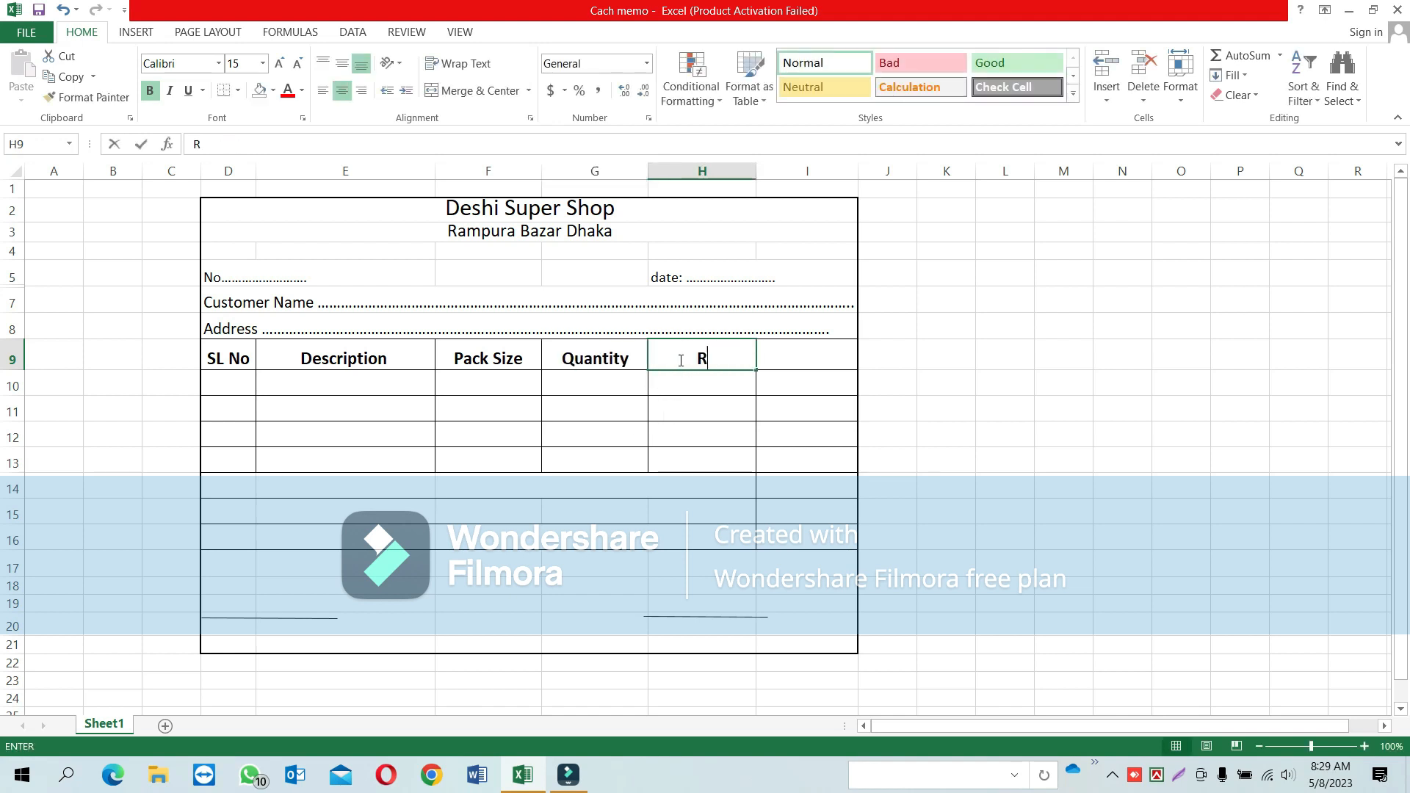
{"action": "type", "text": "Rate"}
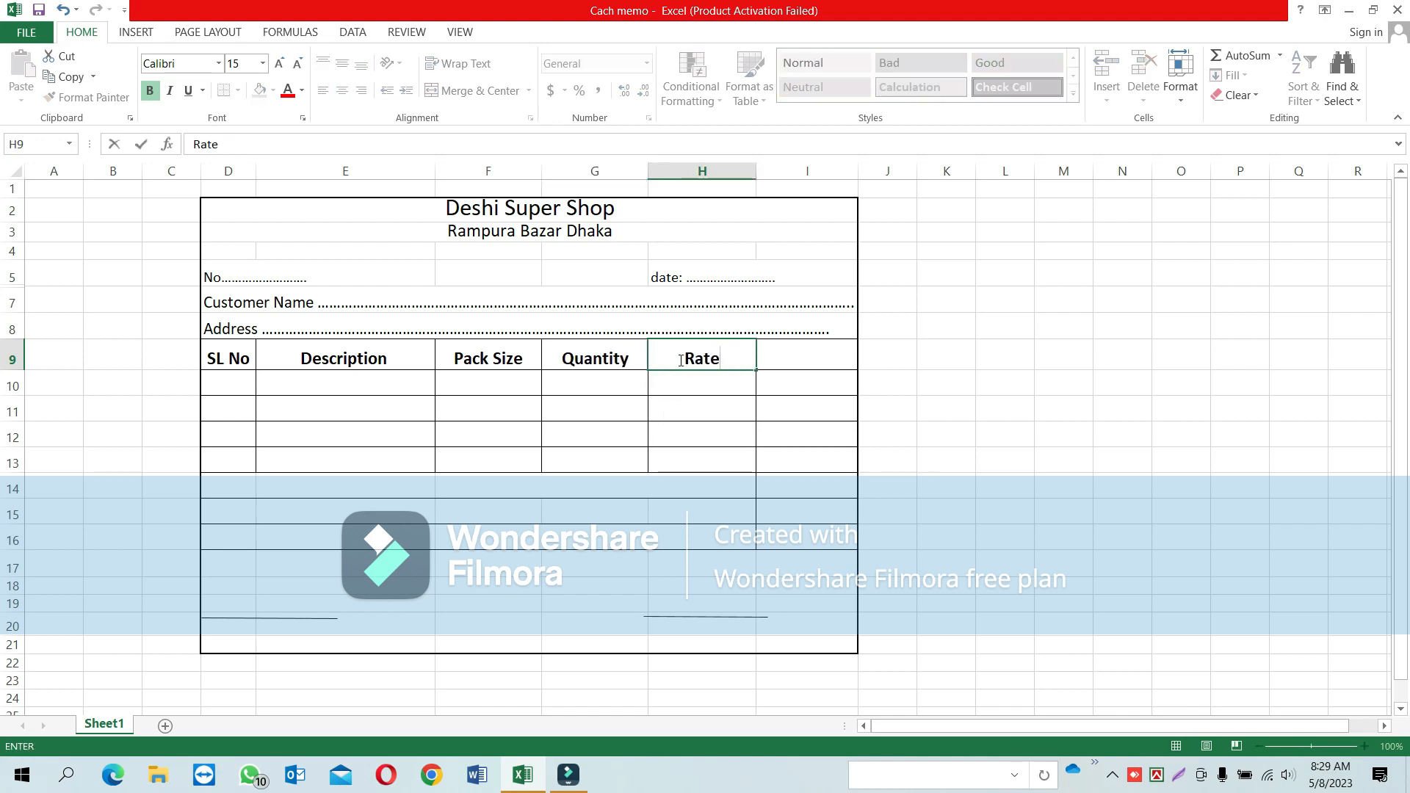
{"action": "left_click", "coordinate": [781, 362]}
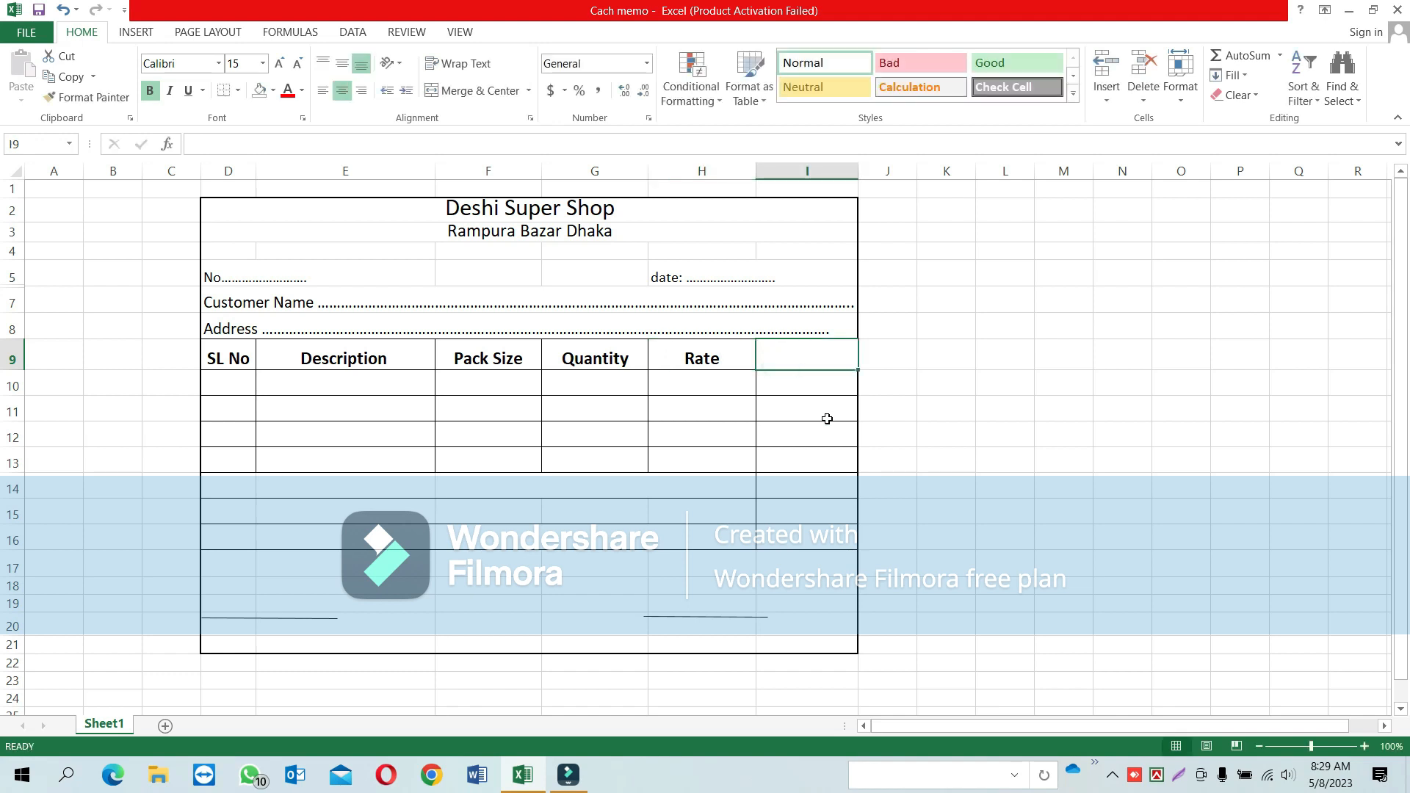
{"action": "type", "text": "Amo"}
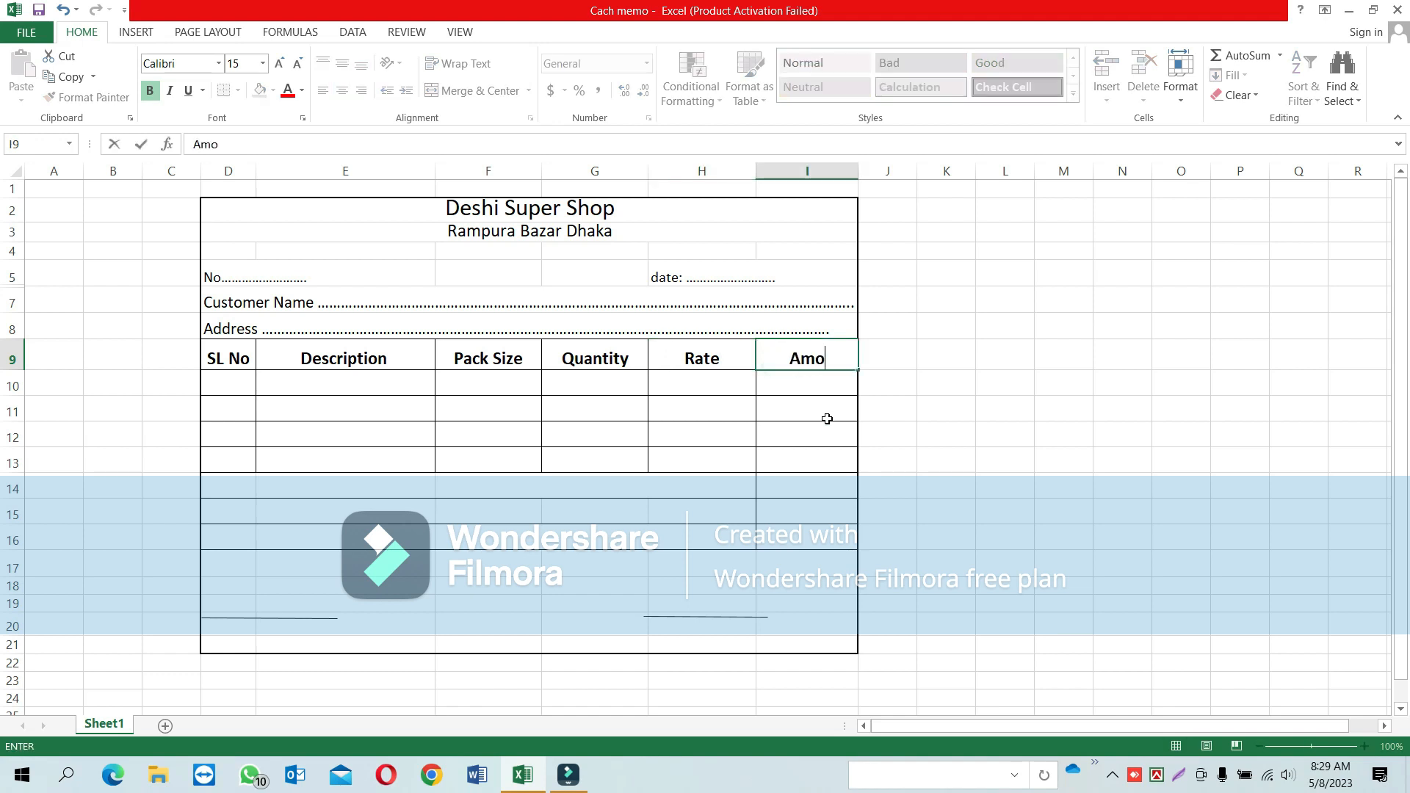
{"action": "type", "text": "unt"}
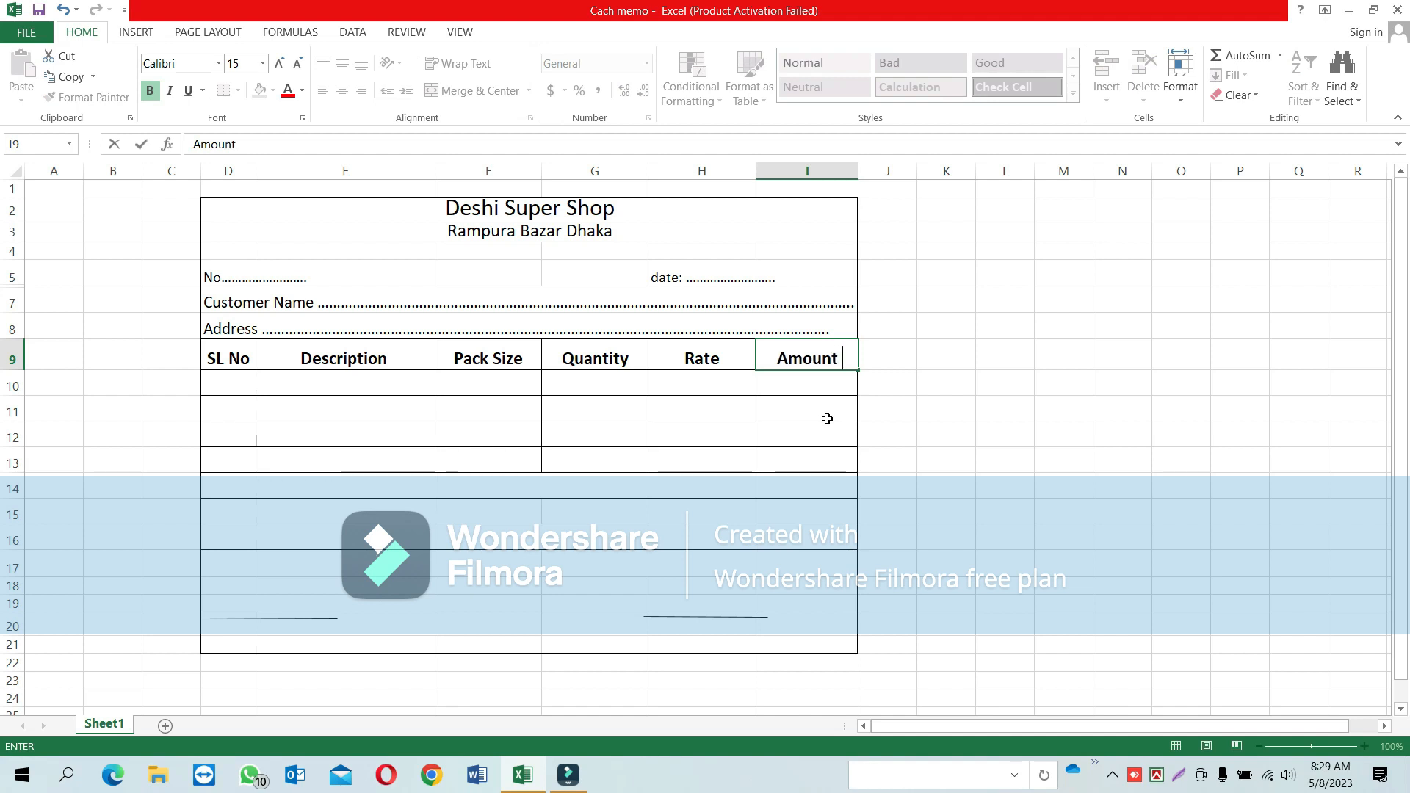
{"action": "type", "text": " Tk."}
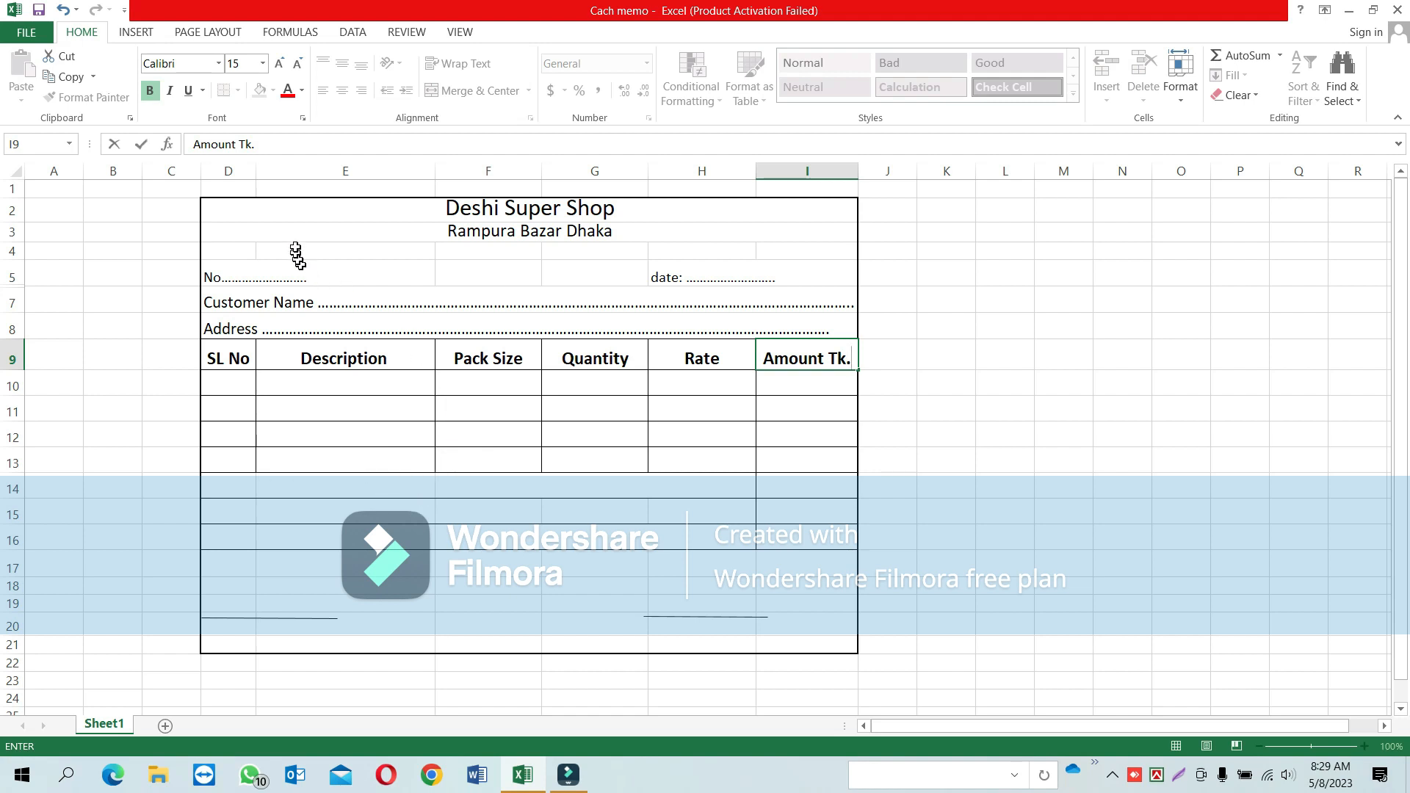
Step: Fill the whole memo area D1:I21 with the standard Light Green colour
{"action": "left_click_drag", "start_coordinate": [277, 203], "coordinate": [645, 645]}
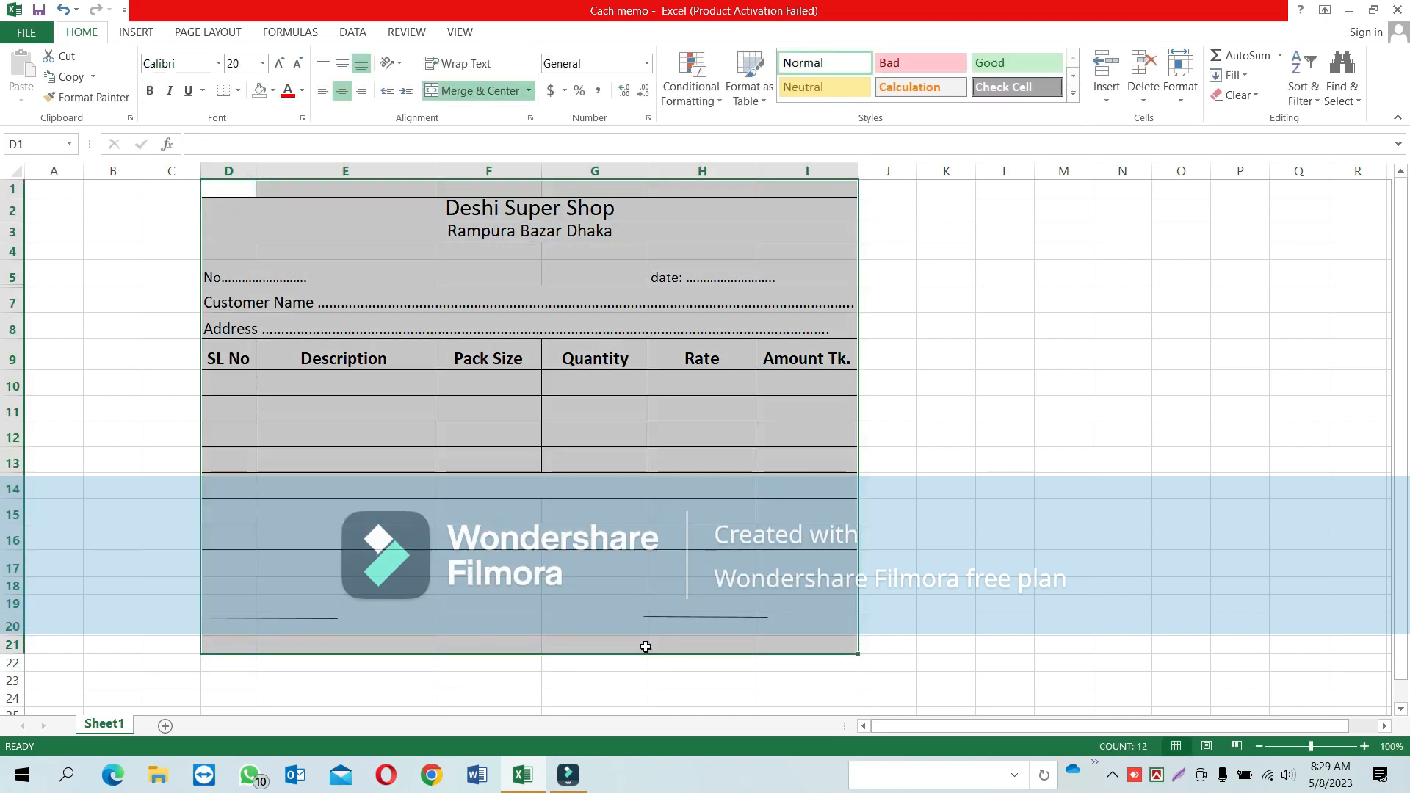
{"action": "key", "text": "ctrl"}
{"action": "left_click", "coordinate": [273, 91]}
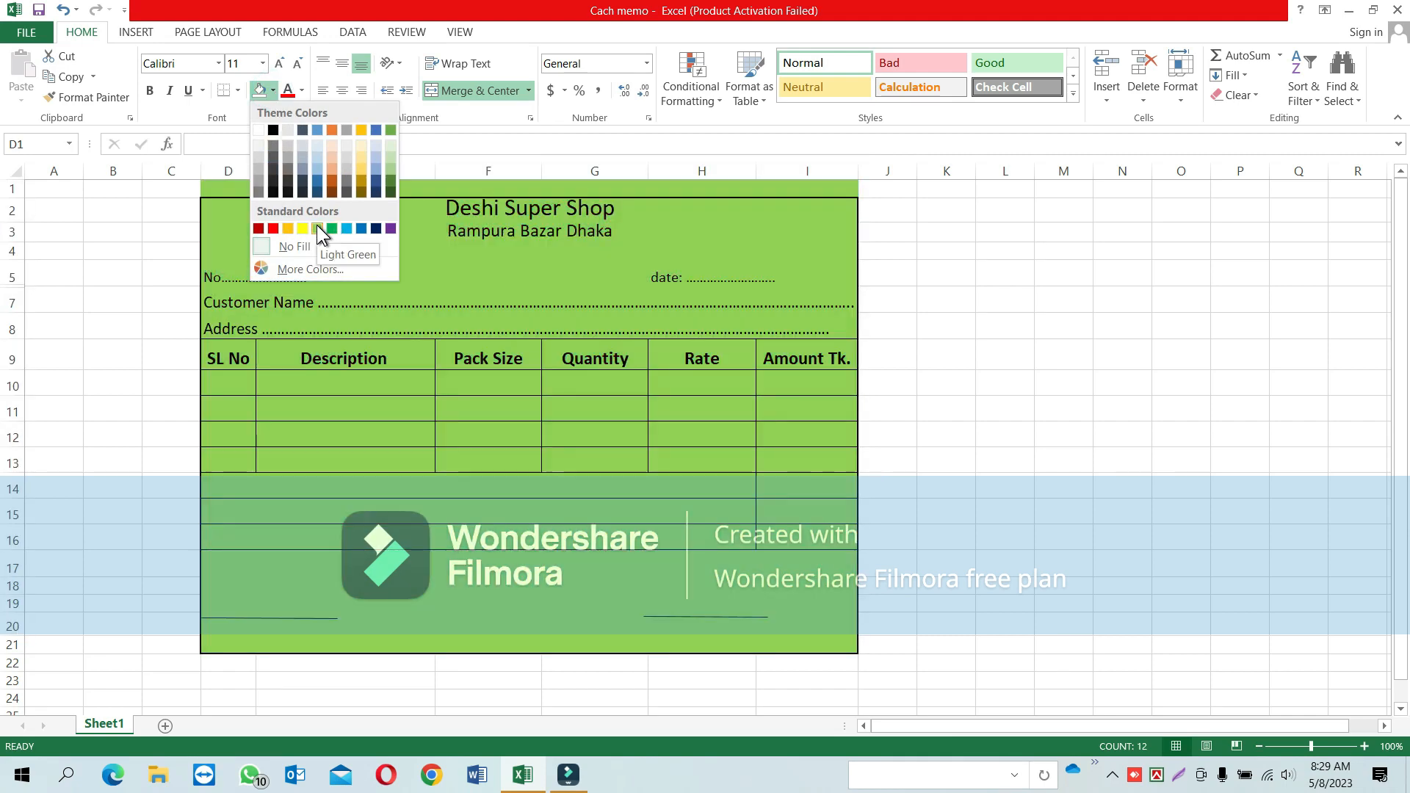
{"action": "left_click", "coordinate": [317, 228]}
{"action": "left_click", "coordinate": [485, 251]}
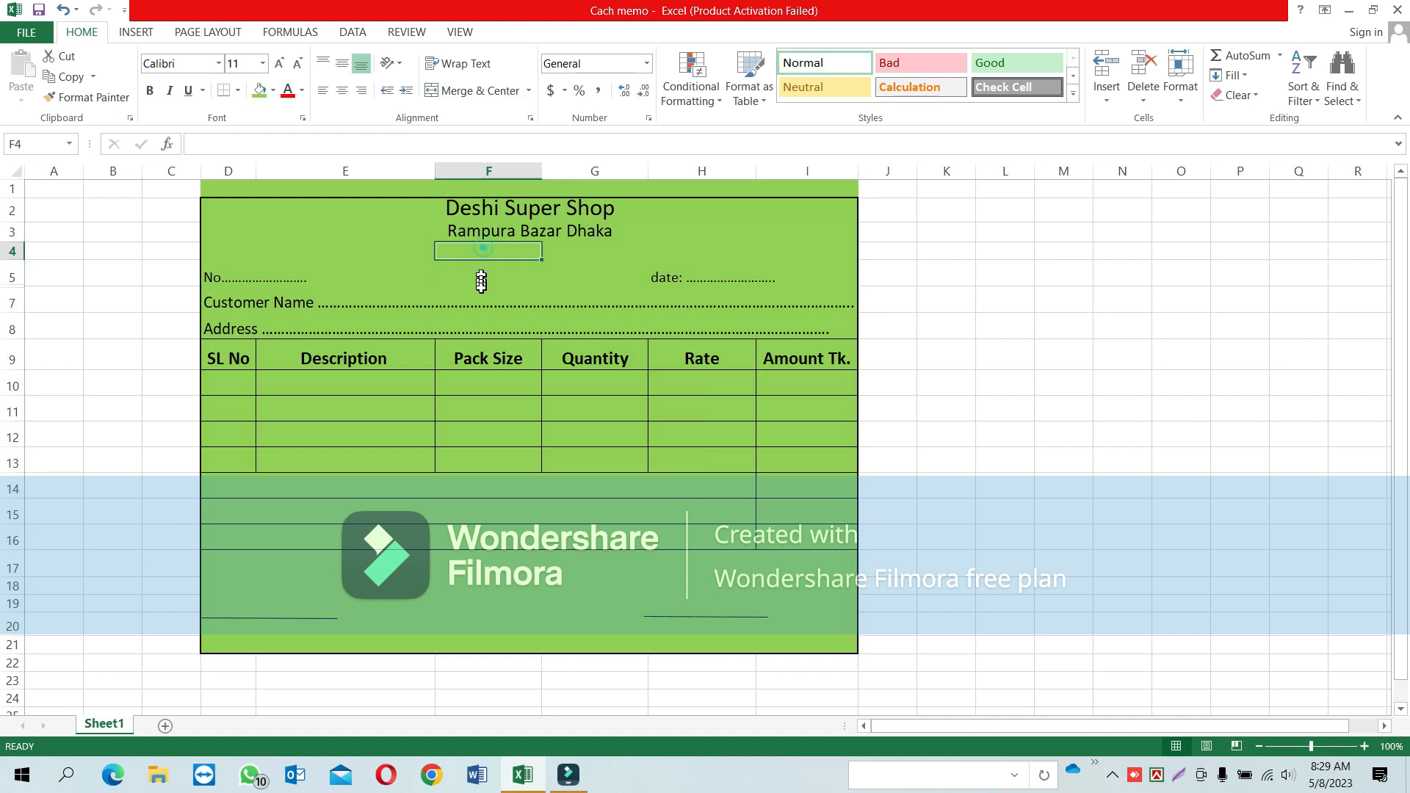
{"action": "left_click_drag", "start_coordinate": [507, 258], "coordinate": [544, 254]}
{"action": "left_click", "coordinate": [507, 273]}
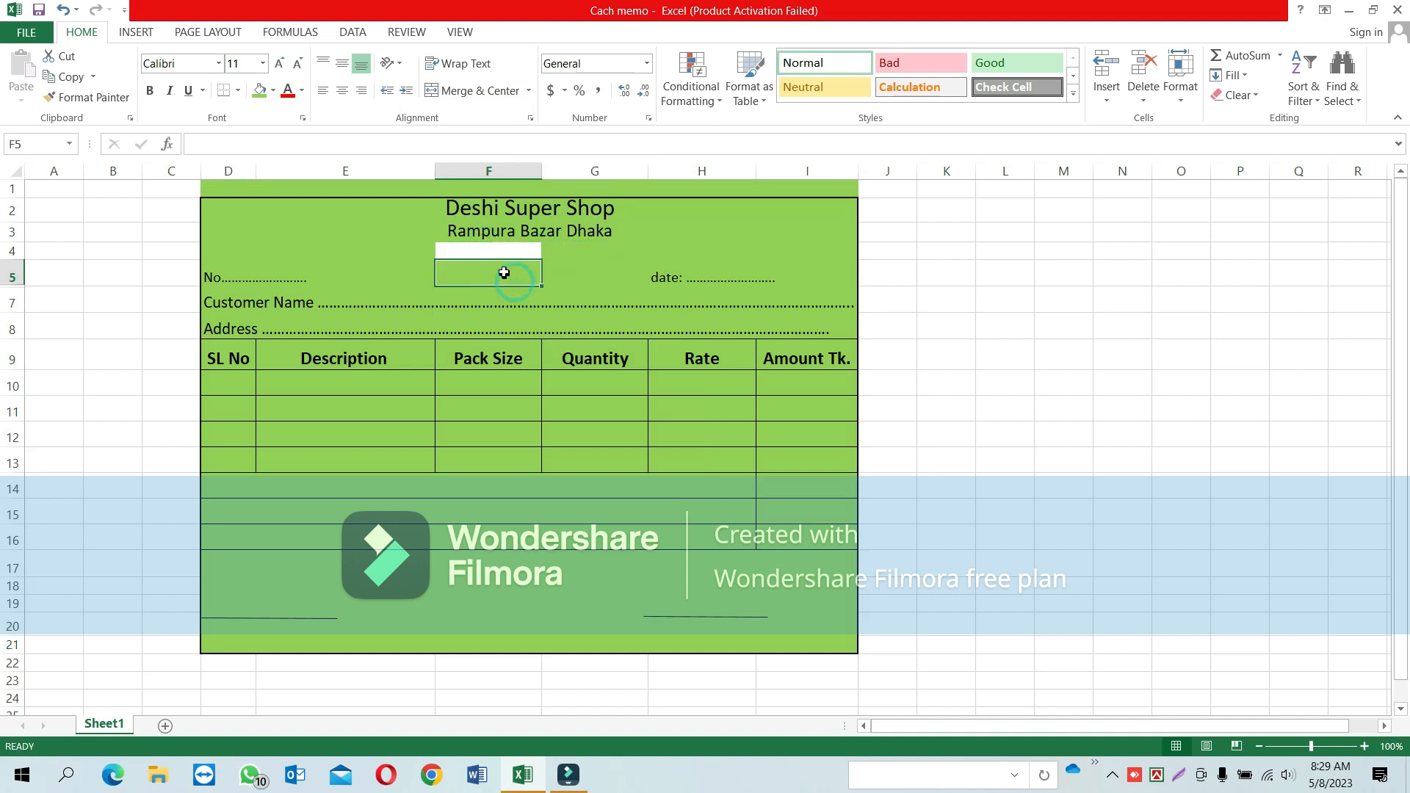
{"action": "key", "text": "ctrl+z"}
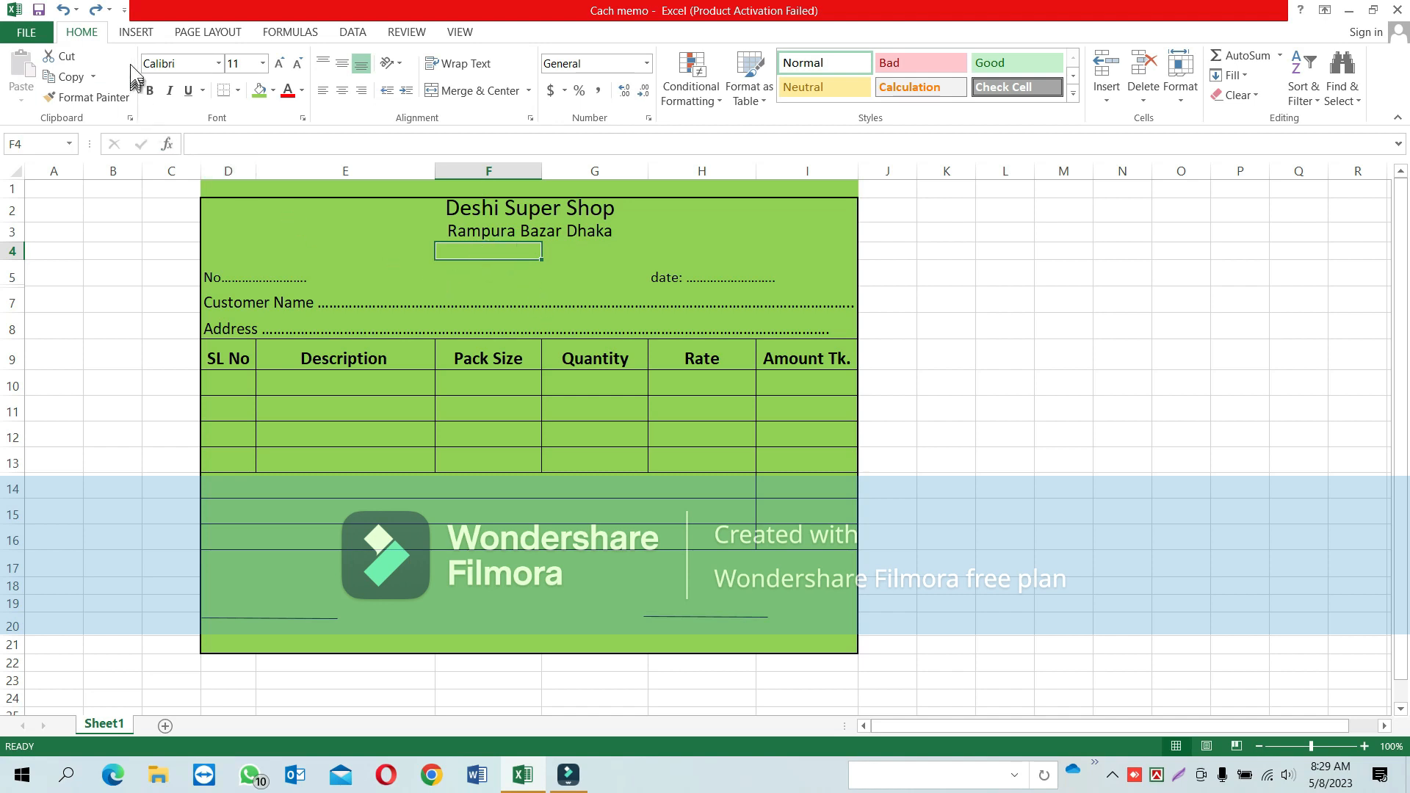
Step: Insert a text box below the shop location, between the "No" and "date:" labels, containing "Cash Memo"
{"action": "left_click", "coordinate": [136, 33]}
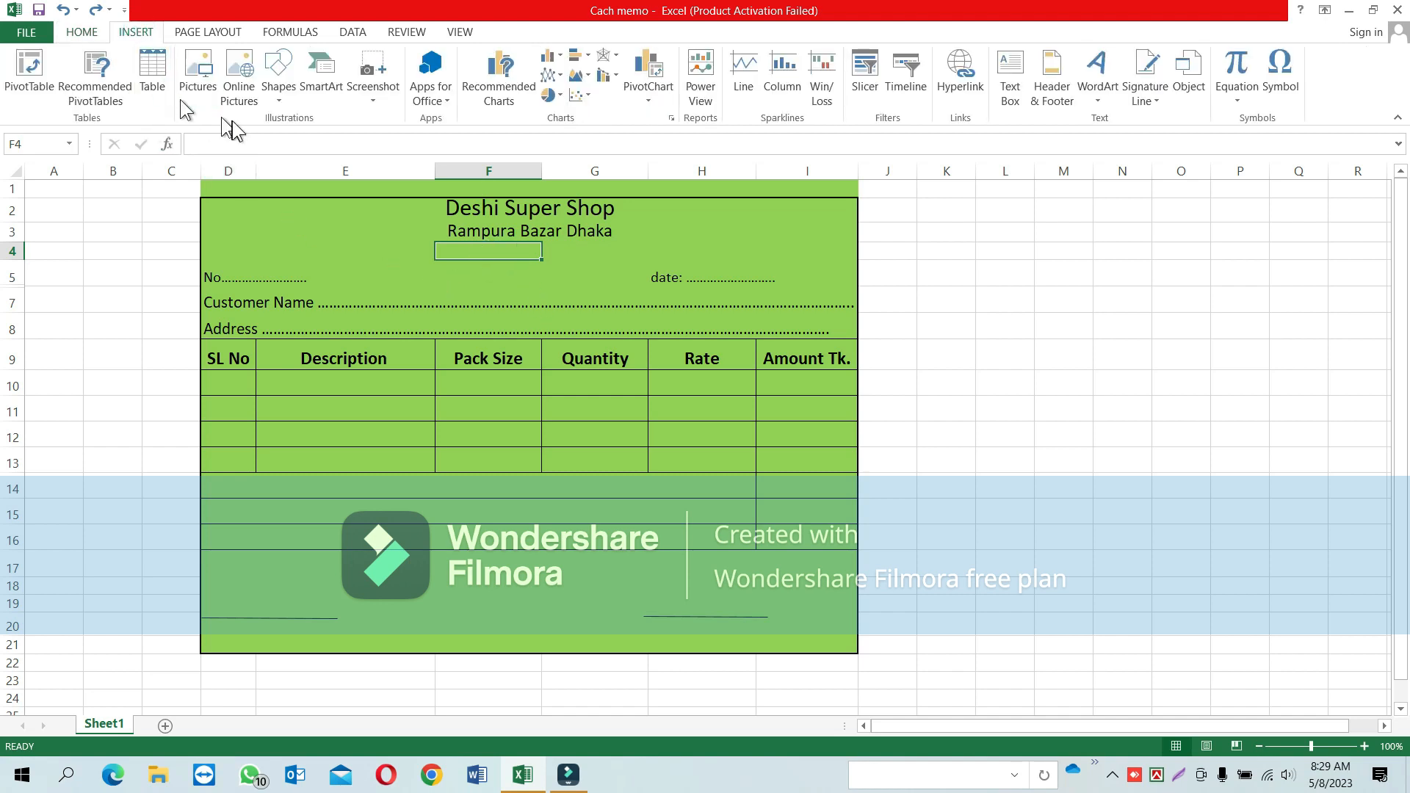
{"action": "key", "text": "ctrl"}
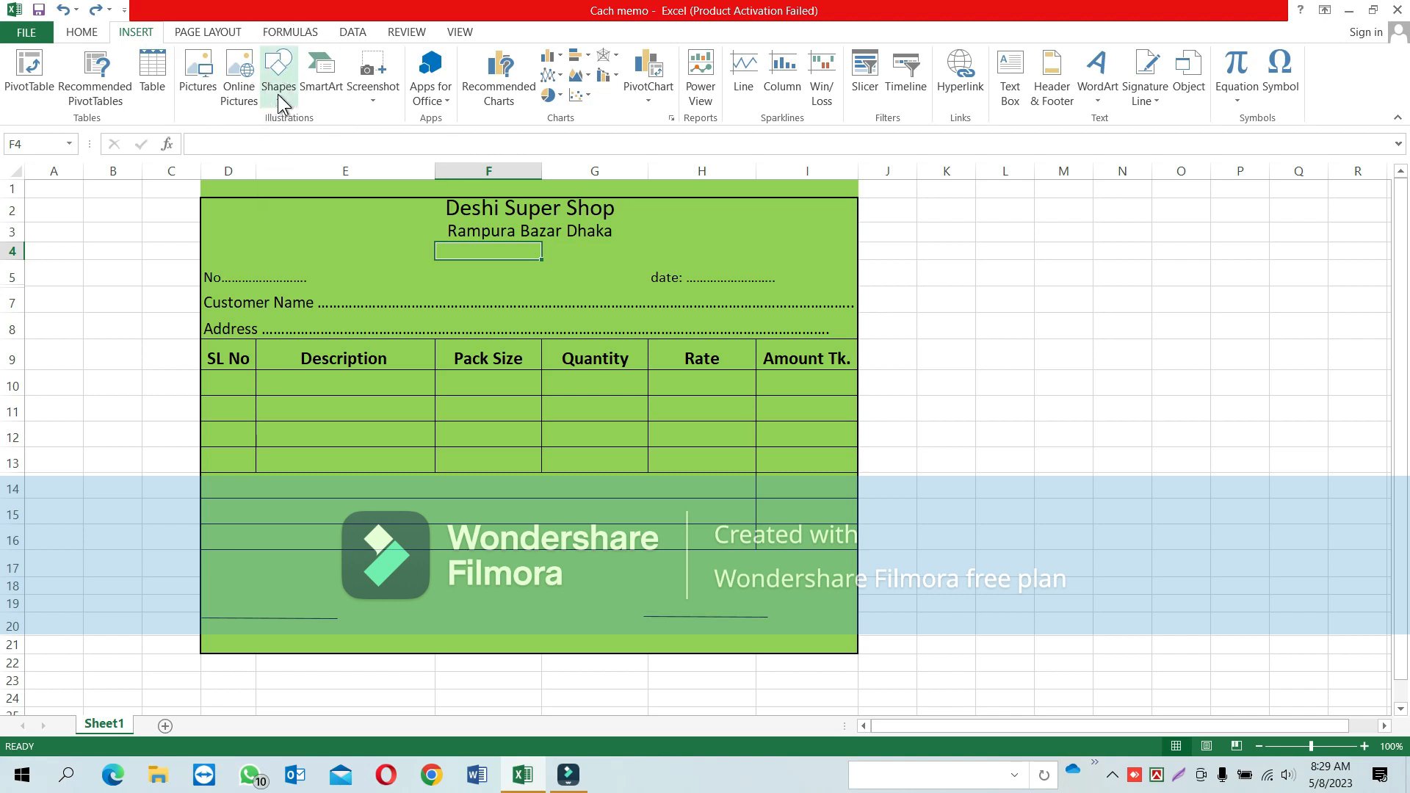
{"action": "left_click", "coordinate": [278, 102]}
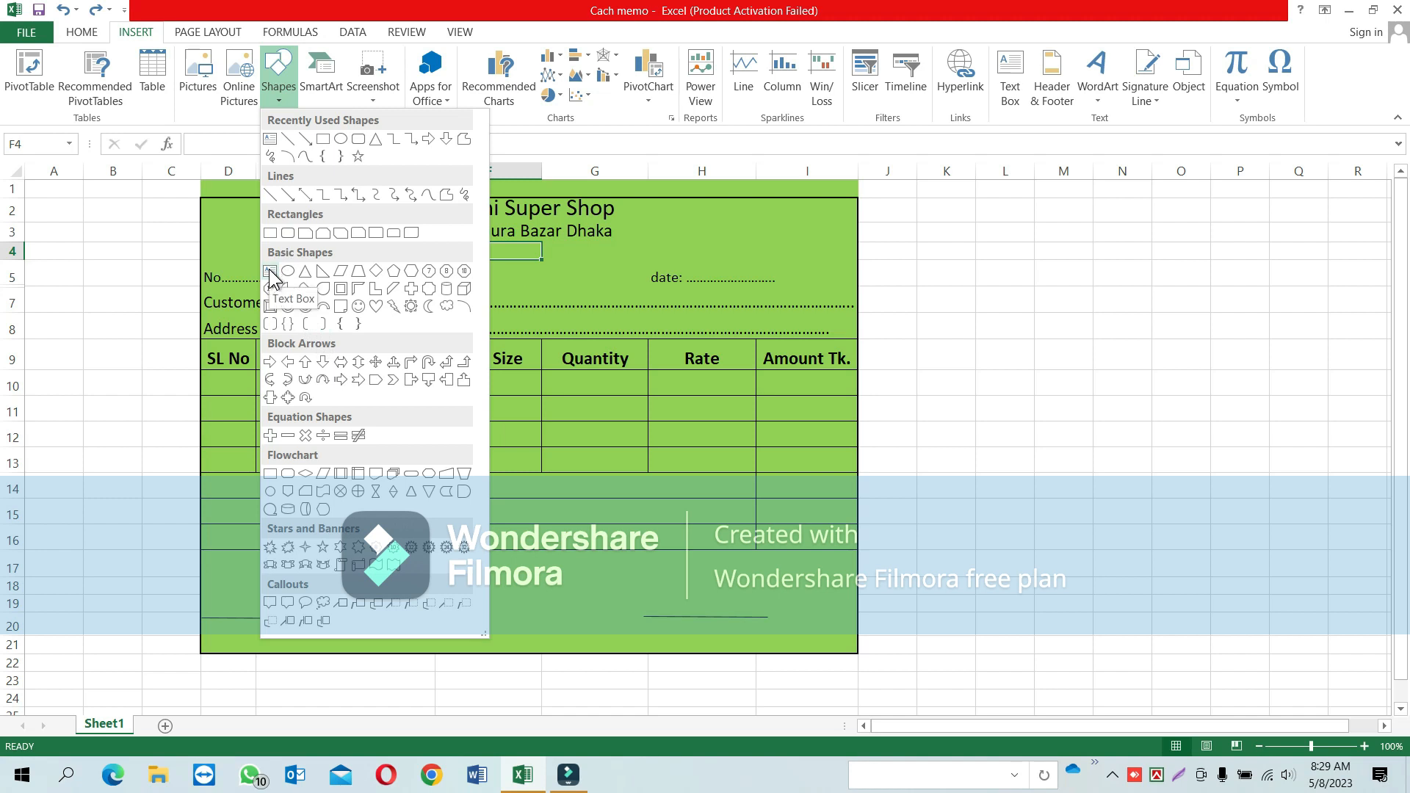
{"action": "left_click", "coordinate": [270, 140]}
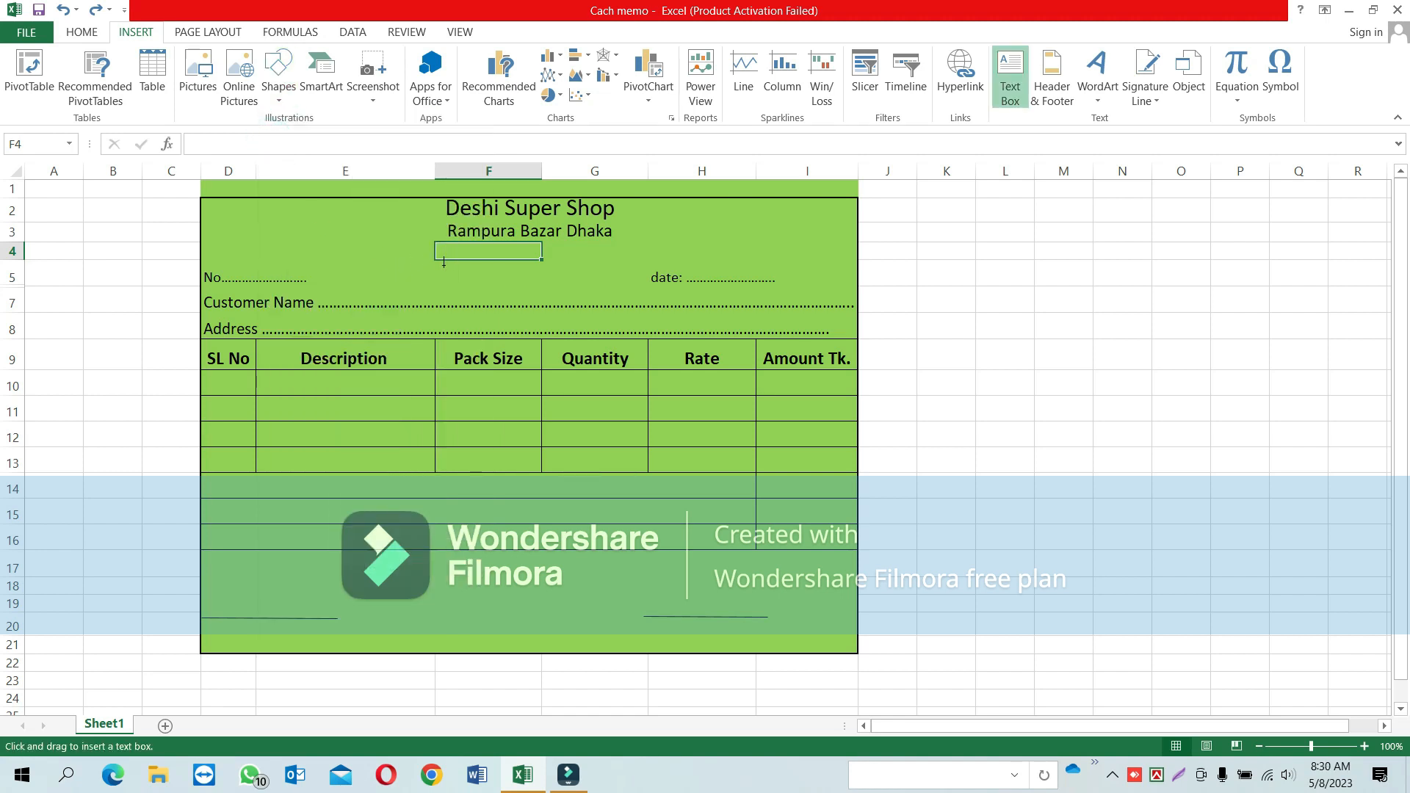
{"action": "left_click_drag", "start_coordinate": [444, 265], "coordinate": [579, 308]}
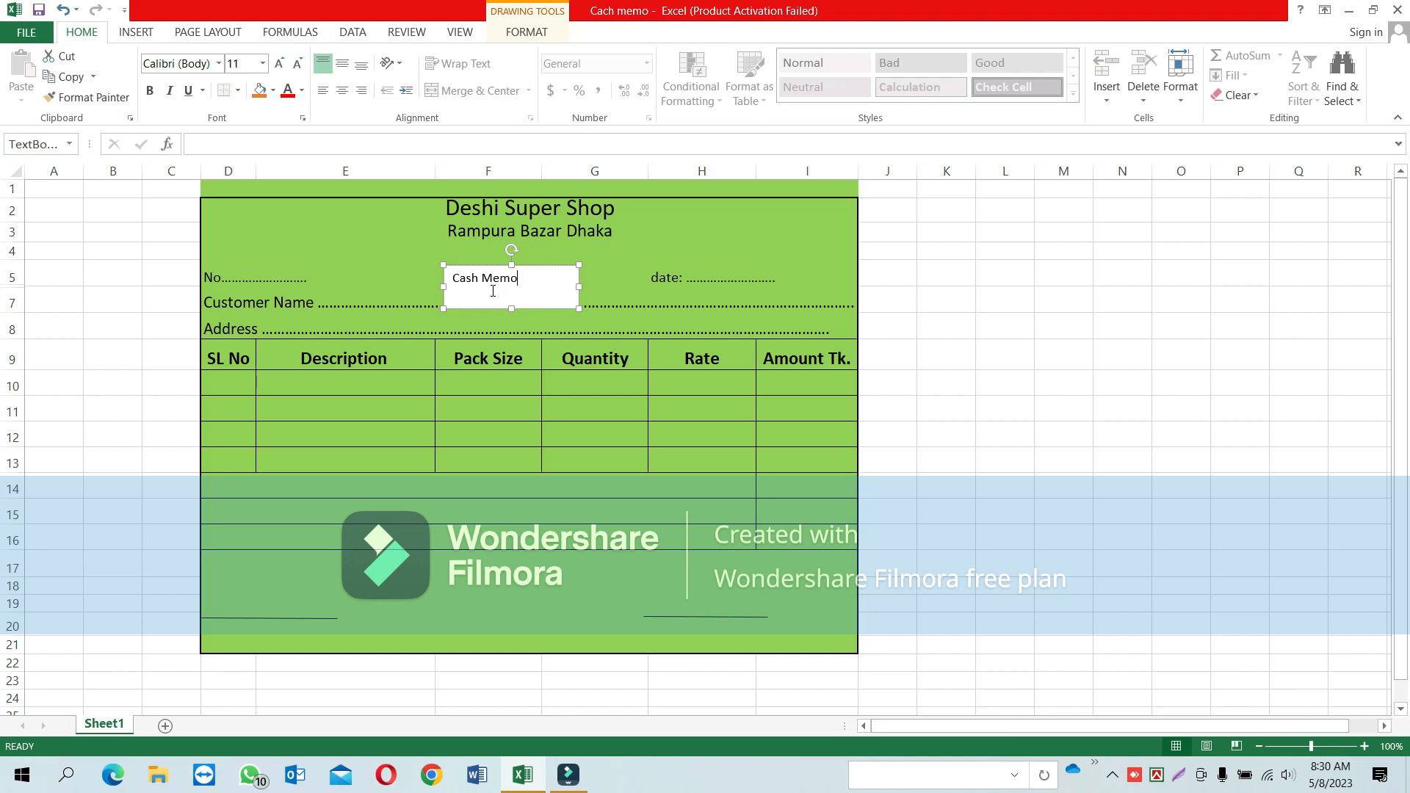
Step: Set the "Cash Memo" text to font size 20 and widen its text box slightly to fit the text on one line
{"action": "triple_click", "coordinate": [527, 285]}
{"action": "left_click", "coordinate": [240, 62]}
{"action": "key", "text": "Return"}
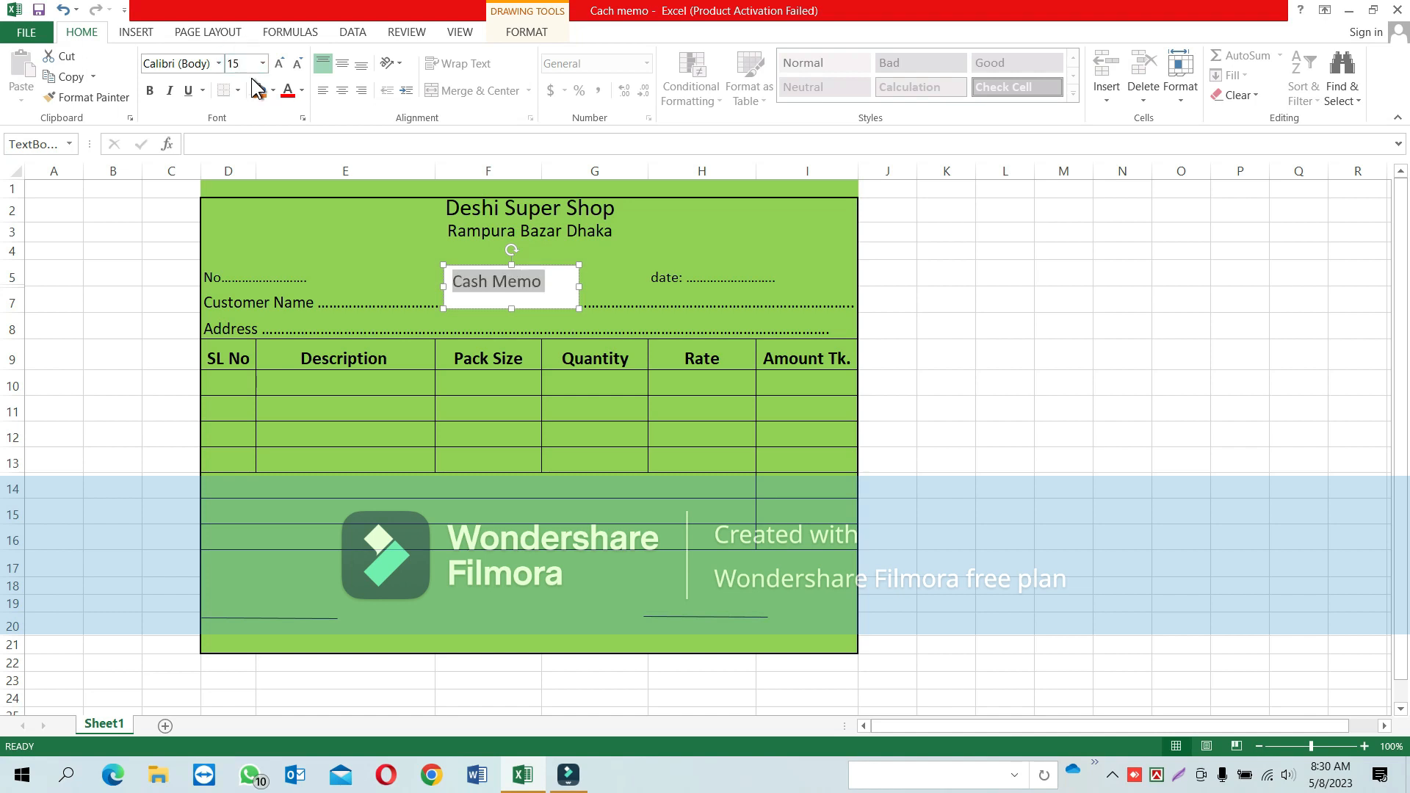
{"action": "left_click", "coordinate": [238, 66]}
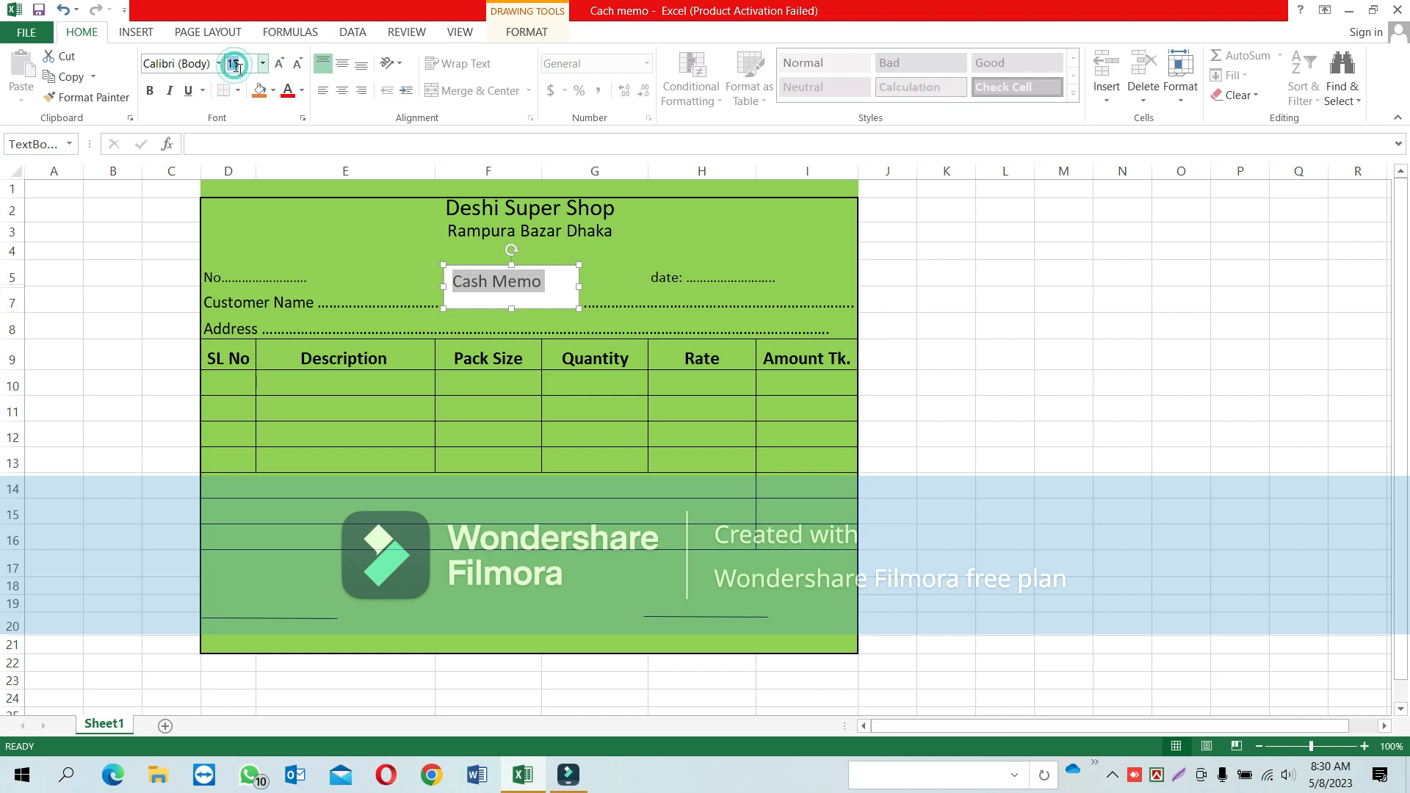
{"action": "key", "text": "Return"}
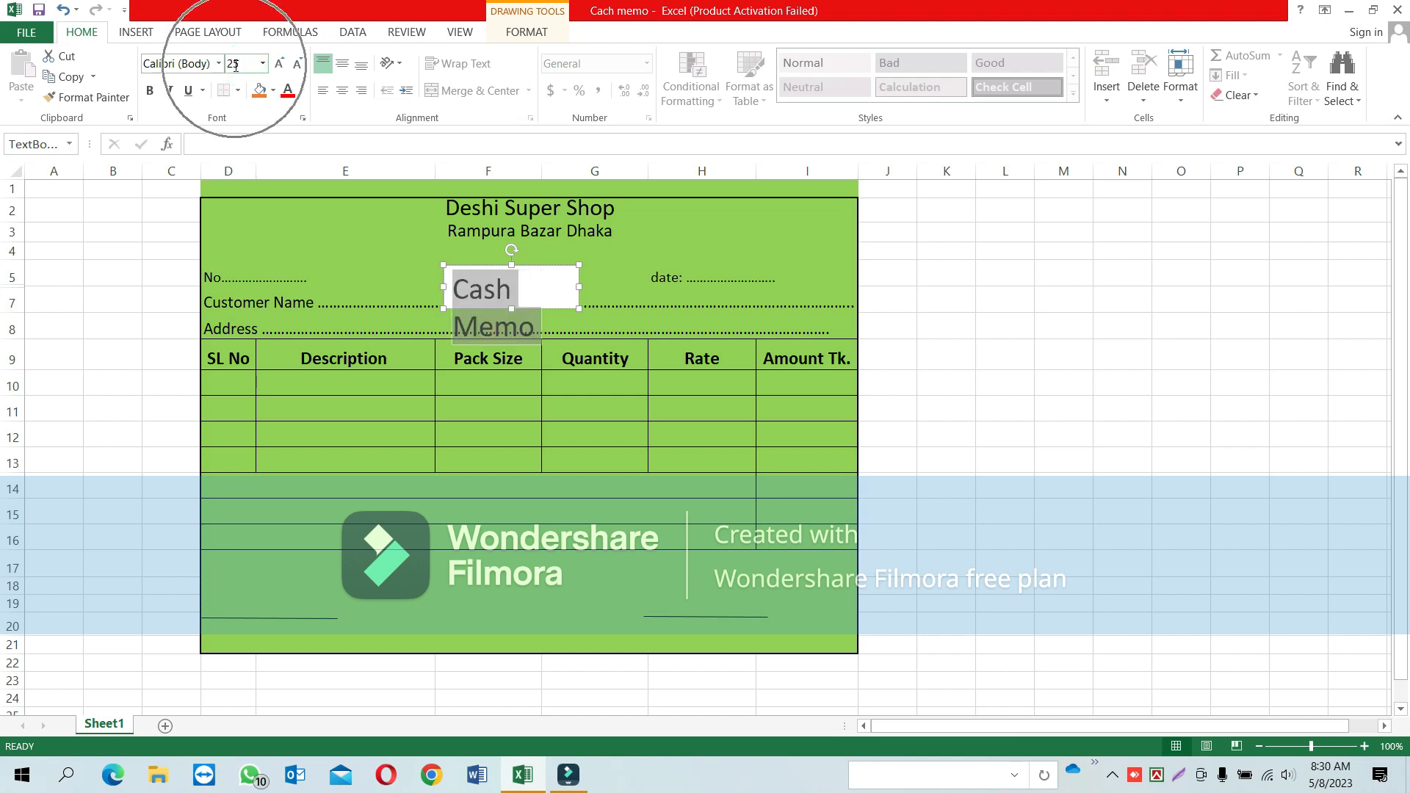
{"action": "left_click", "coordinate": [234, 64]}
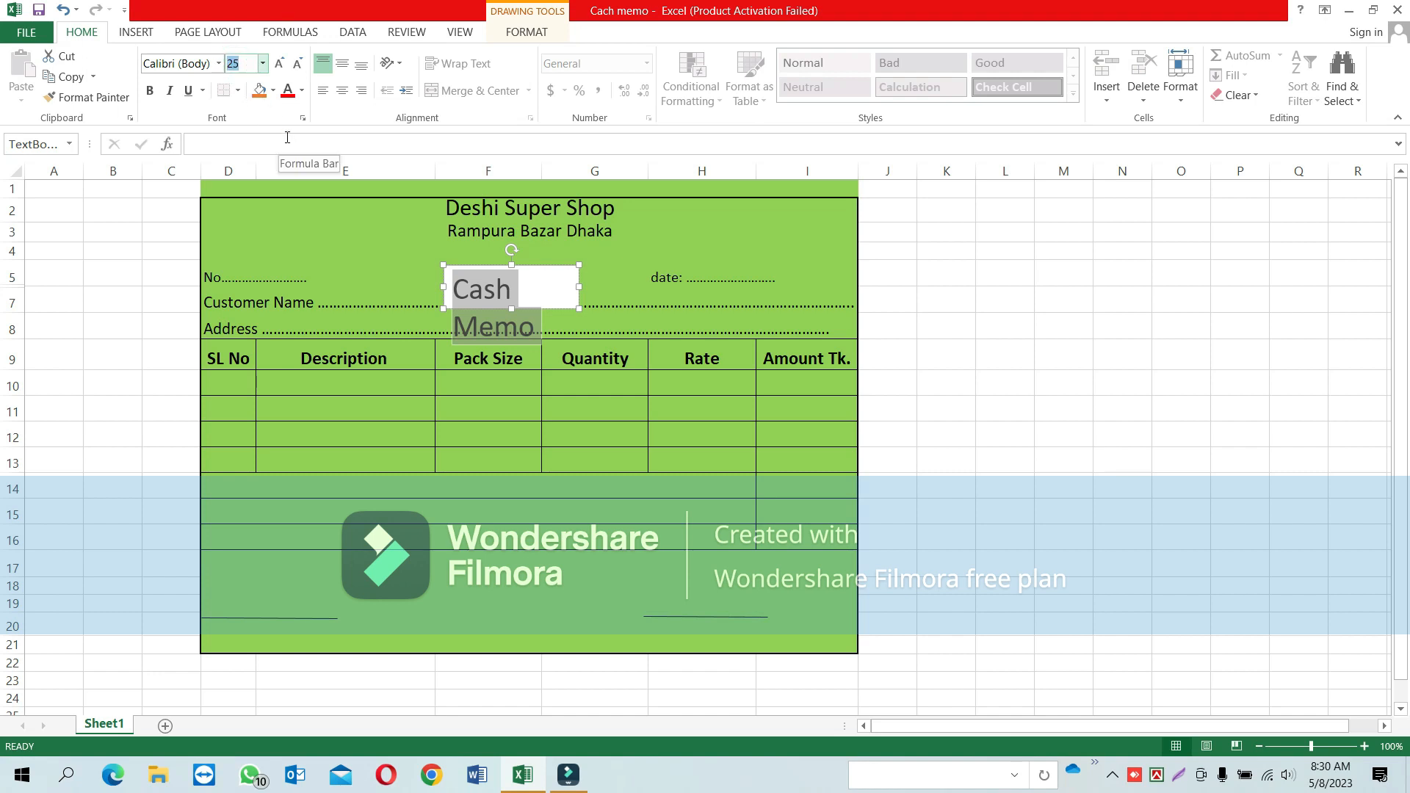
{"action": "key", "text": "Return"}
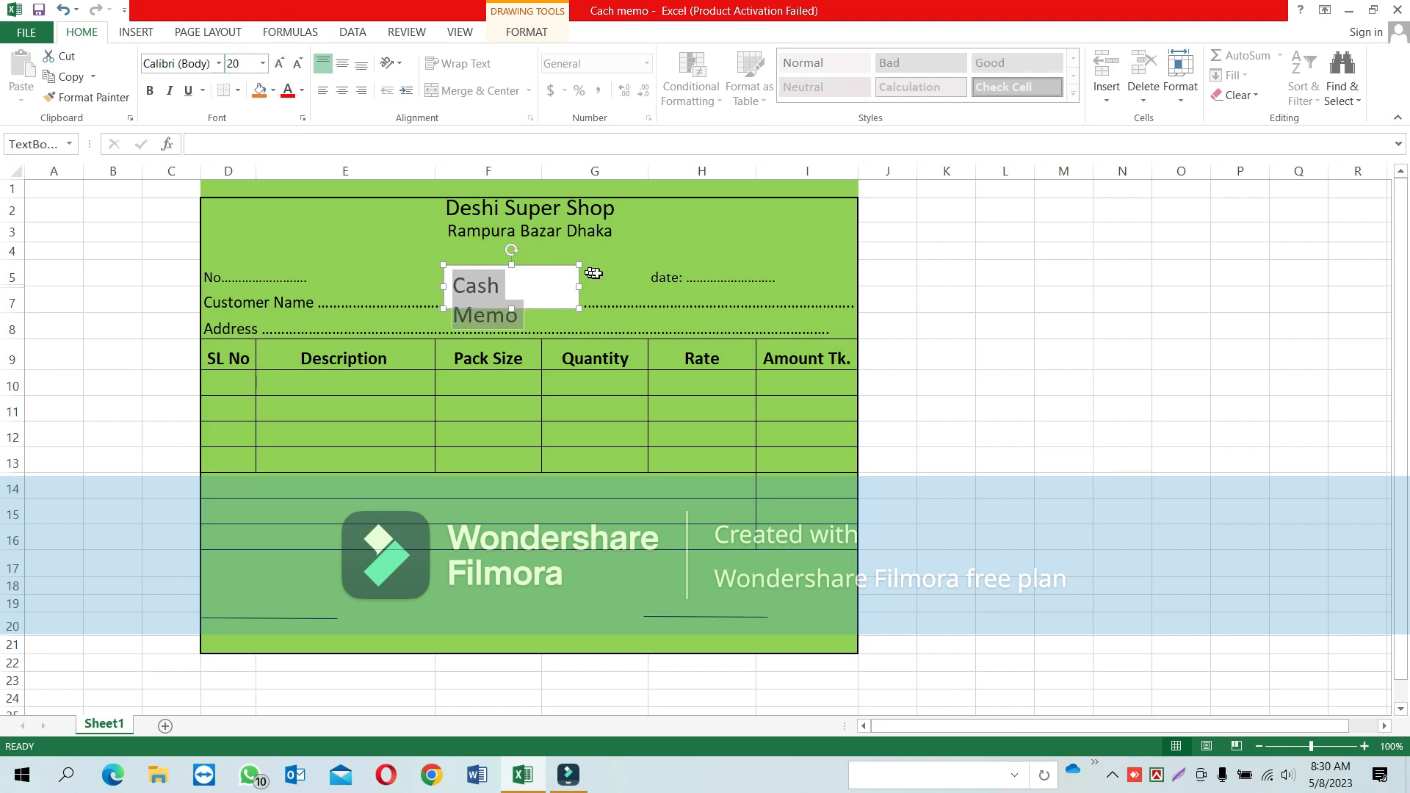
{"action": "mouse_move", "coordinate": [579, 287]}
{"action": "left_mouse_down"}
{"action": "mouse_move", "coordinate": [601, 288]}
{"action": "mouse_move", "coordinate": [582, 282]}
{"action": "left_mouse_up"}
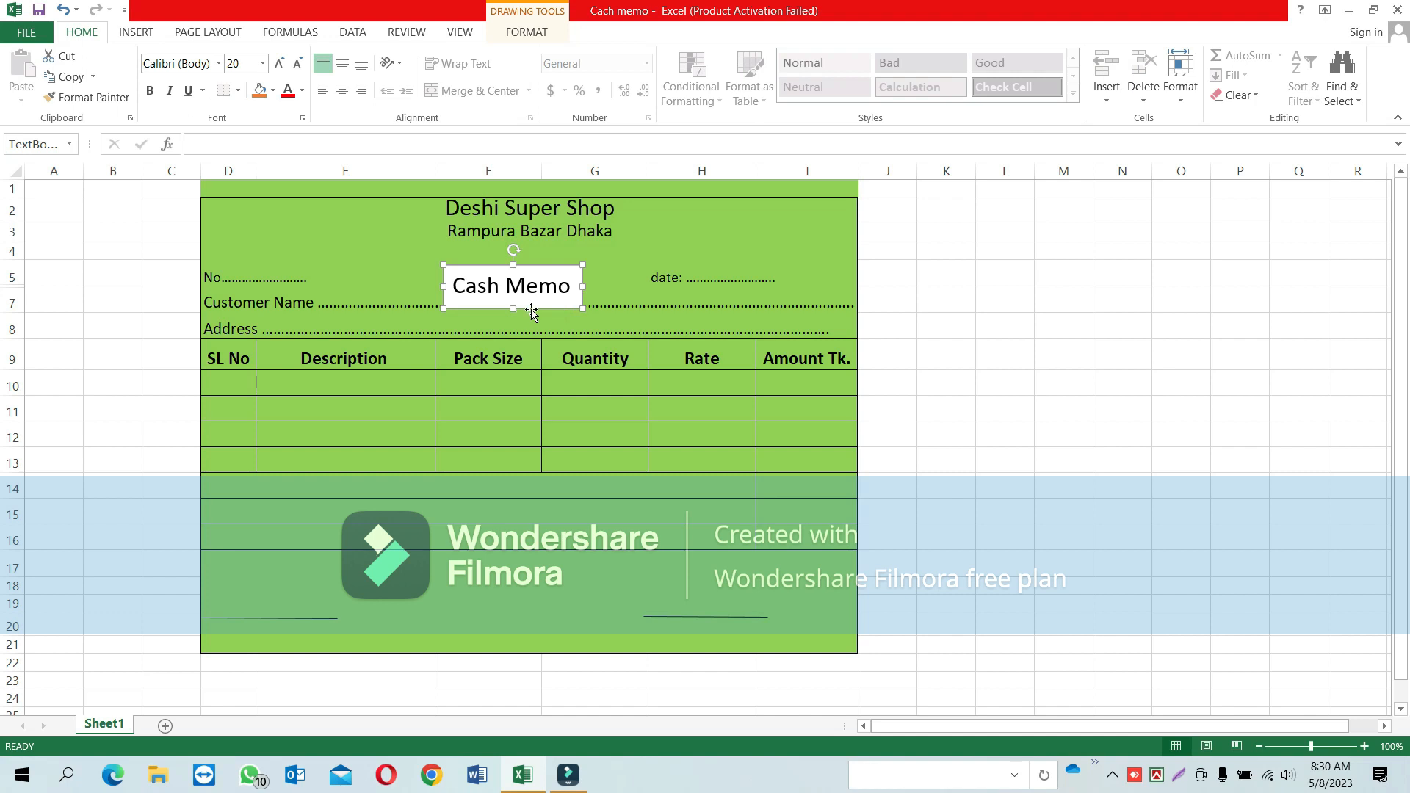
Step: Move the "Cash Memo" text box up so it sits between the shop location and the Customer Name line
{"action": "left_click", "coordinate": [543, 307]}
{"action": "key", "text": "Up"}
{"action": "key", "text": "Up"}
{"action": "key", "text": "Up"}
{"action": "key", "text": "Up"}
{"action": "key", "text": "Up"}
{"action": "key", "text": "Up"}
{"action": "key", "text": "Up"}
{"action": "key", "text": "Up"}
{"action": "key", "text": "Up"}
{"action": "key", "text": "Up"}
{"action": "key", "text": "Up"}
{"action": "key", "text": "Up"}
{"action": "key", "text": "Up"}
{"action": "key", "text": "Up"}
{"action": "key", "text": "Up"}
{"action": "key", "text": "Up"}
{"action": "key", "text": "Up"}
{"action": "key", "text": "Up"}
{"action": "key", "text": "Up"}
{"action": "key", "text": "Up"}
{"action": "key", "text": "Up"}
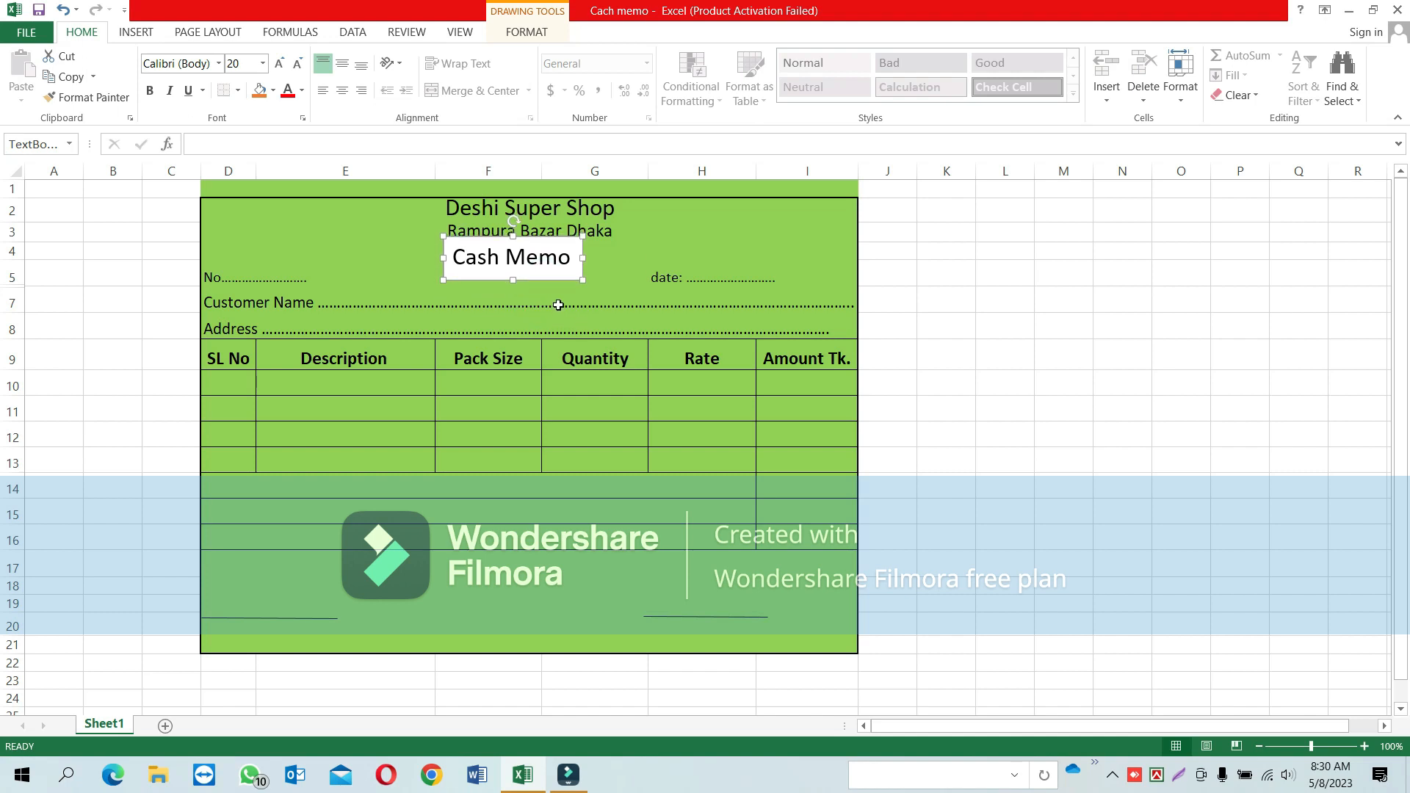
{"action": "key", "text": "Down"}
{"action": "key", "text": "Down"}
{"action": "key", "text": "Down"}
{"action": "key", "text": "Down"}
{"action": "key", "text": "Down"}
{"action": "key", "text": "Down"}
{"action": "key", "text": "Down"}
{"action": "key", "text": "Down"}
{"action": "key", "text": "Down"}
{"action": "key", "text": "Down"}
{"action": "key", "text": "Down"}
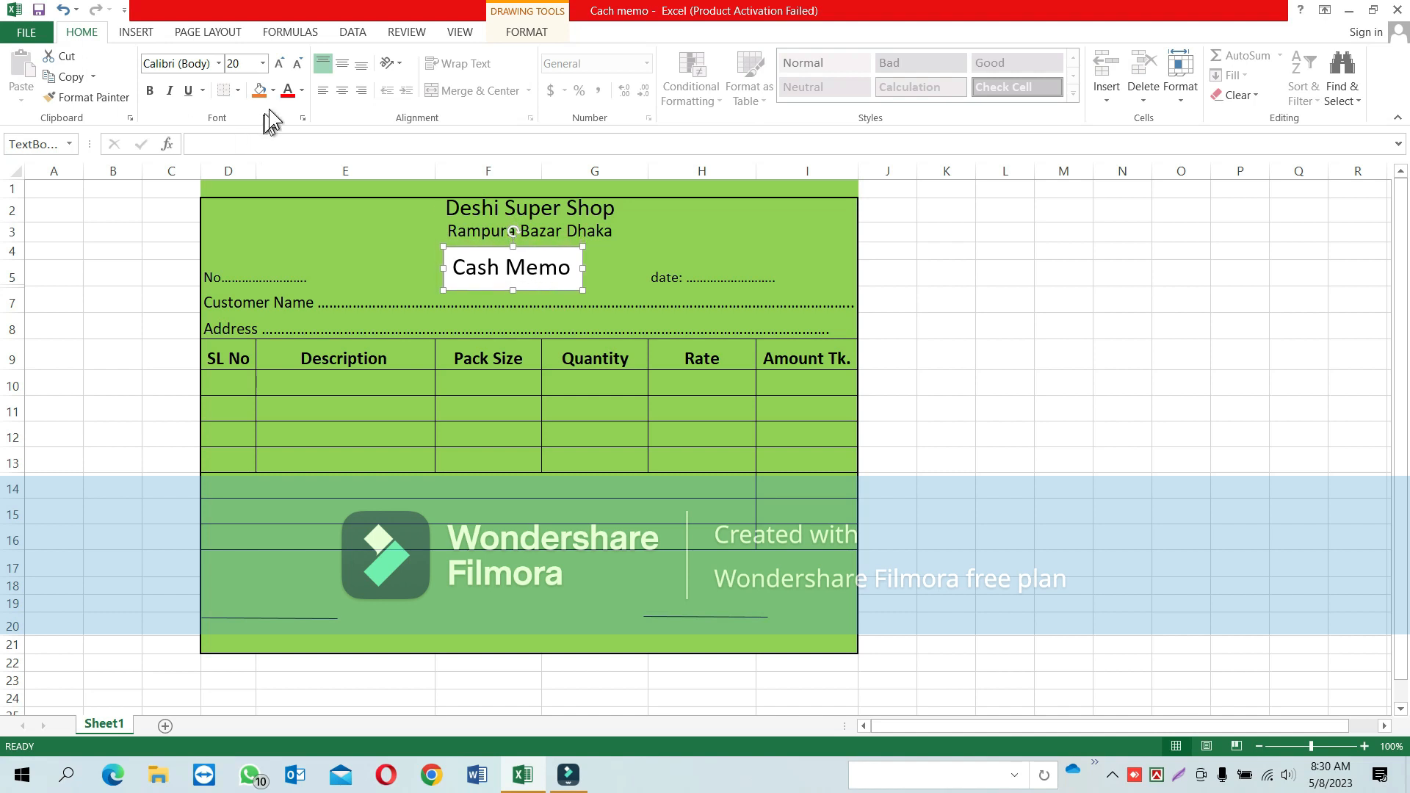
Step: Fill the "Cash Memo" text box with the standard Orange colour and make its text white
{"action": "left_click", "coordinate": [274, 90]}
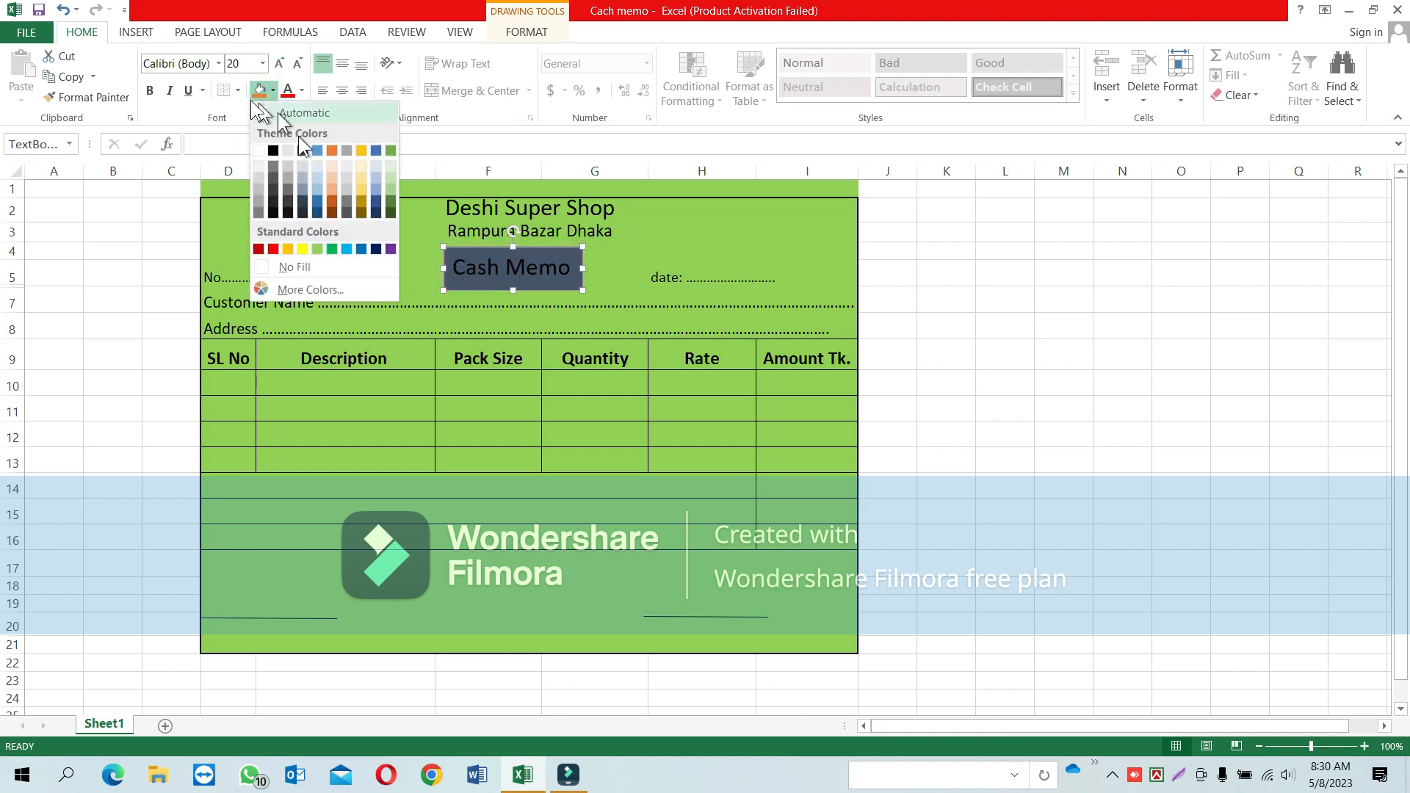
{"action": "left_click", "coordinate": [288, 249]}
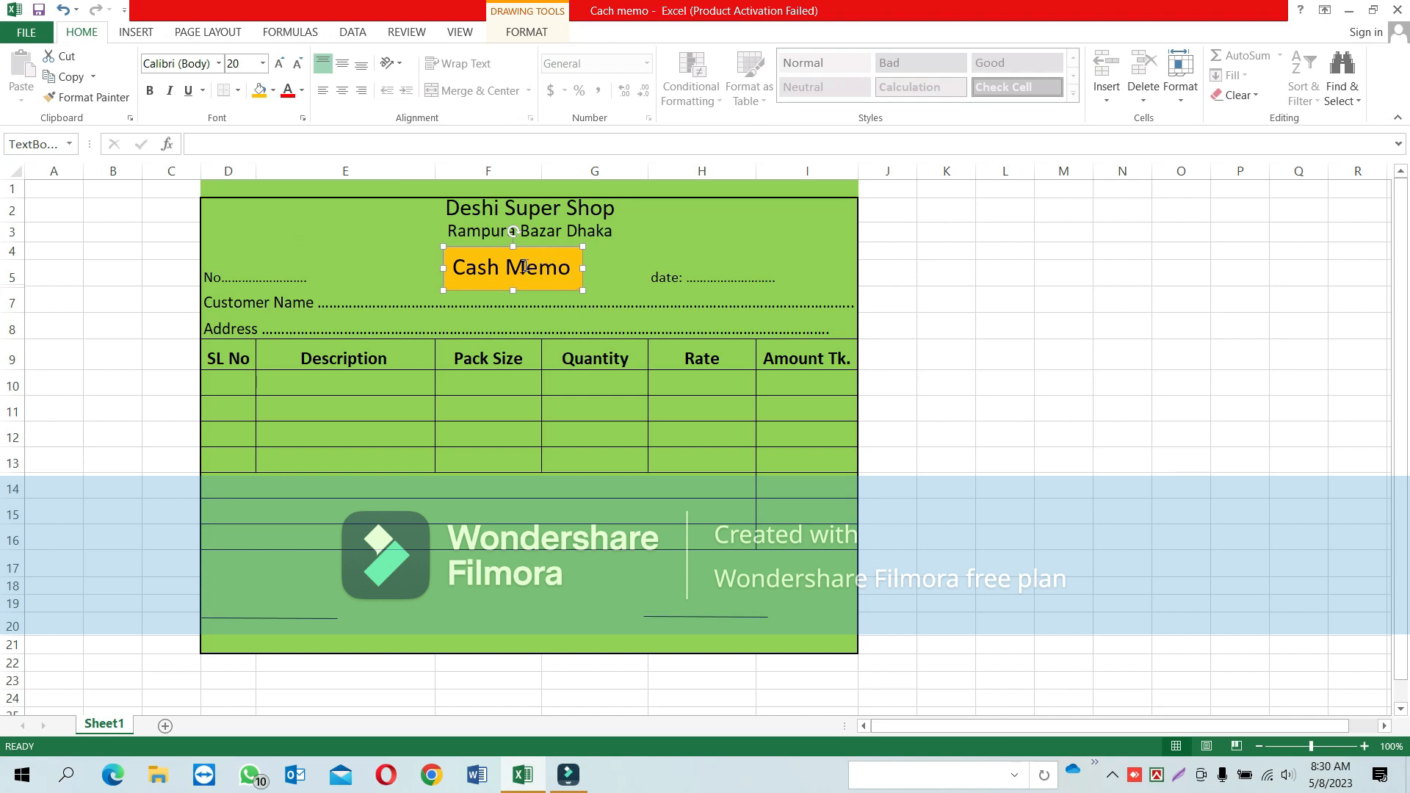
{"action": "triple_click", "coordinate": [525, 266]}
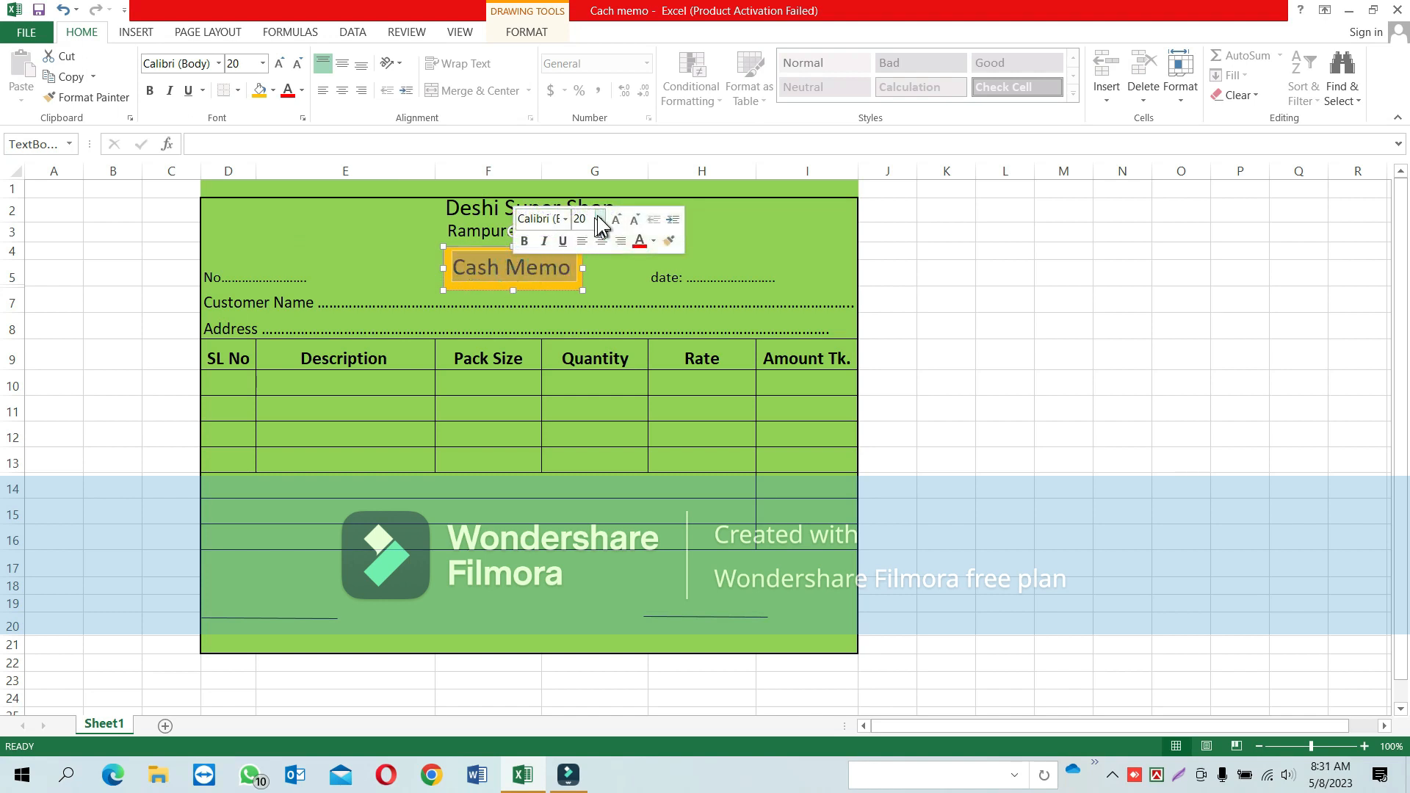
{"action": "left_click", "coordinate": [301, 90]}
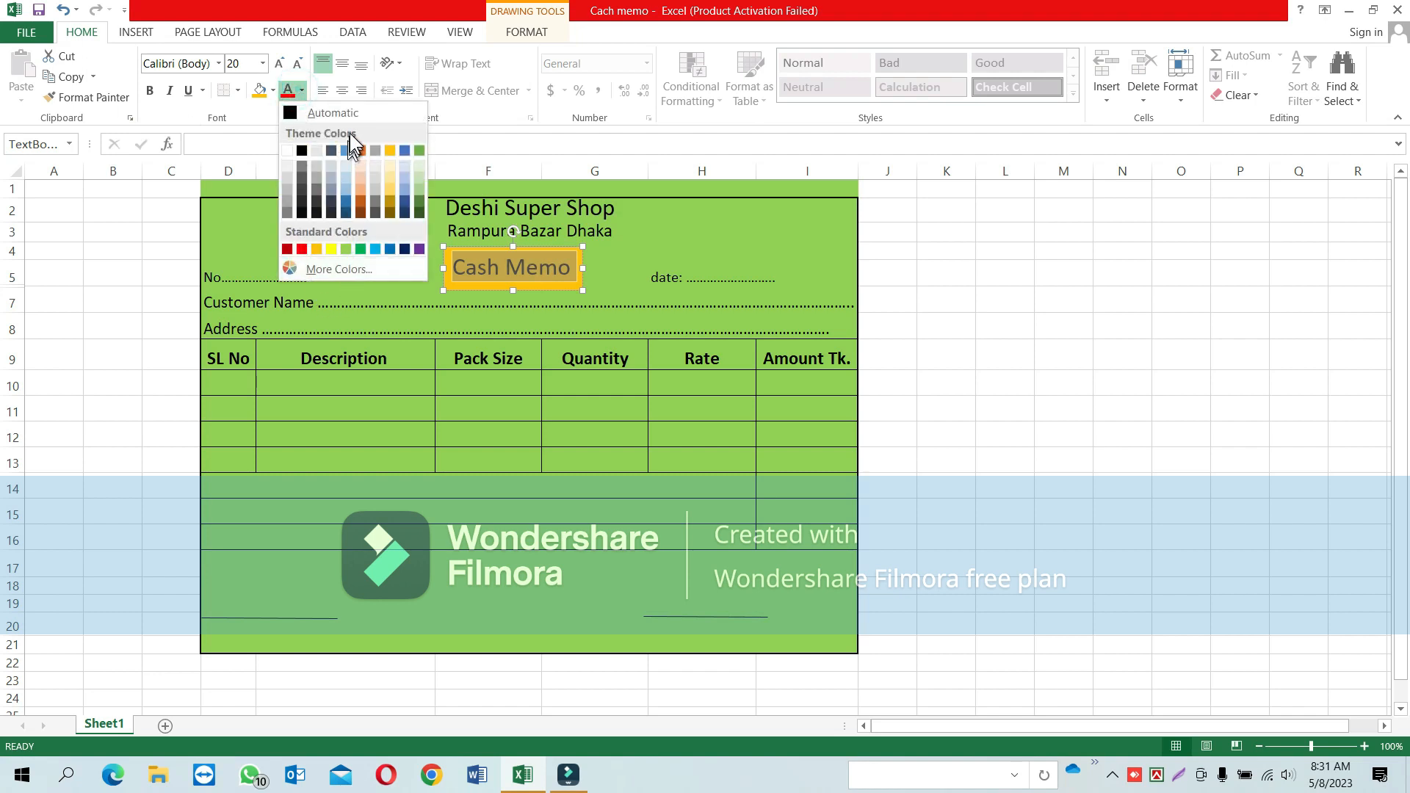
{"action": "left_click", "coordinate": [286, 150]}
{"action": "left_click", "coordinate": [580, 415]}
{"action": "left_click", "coordinate": [581, 455]}
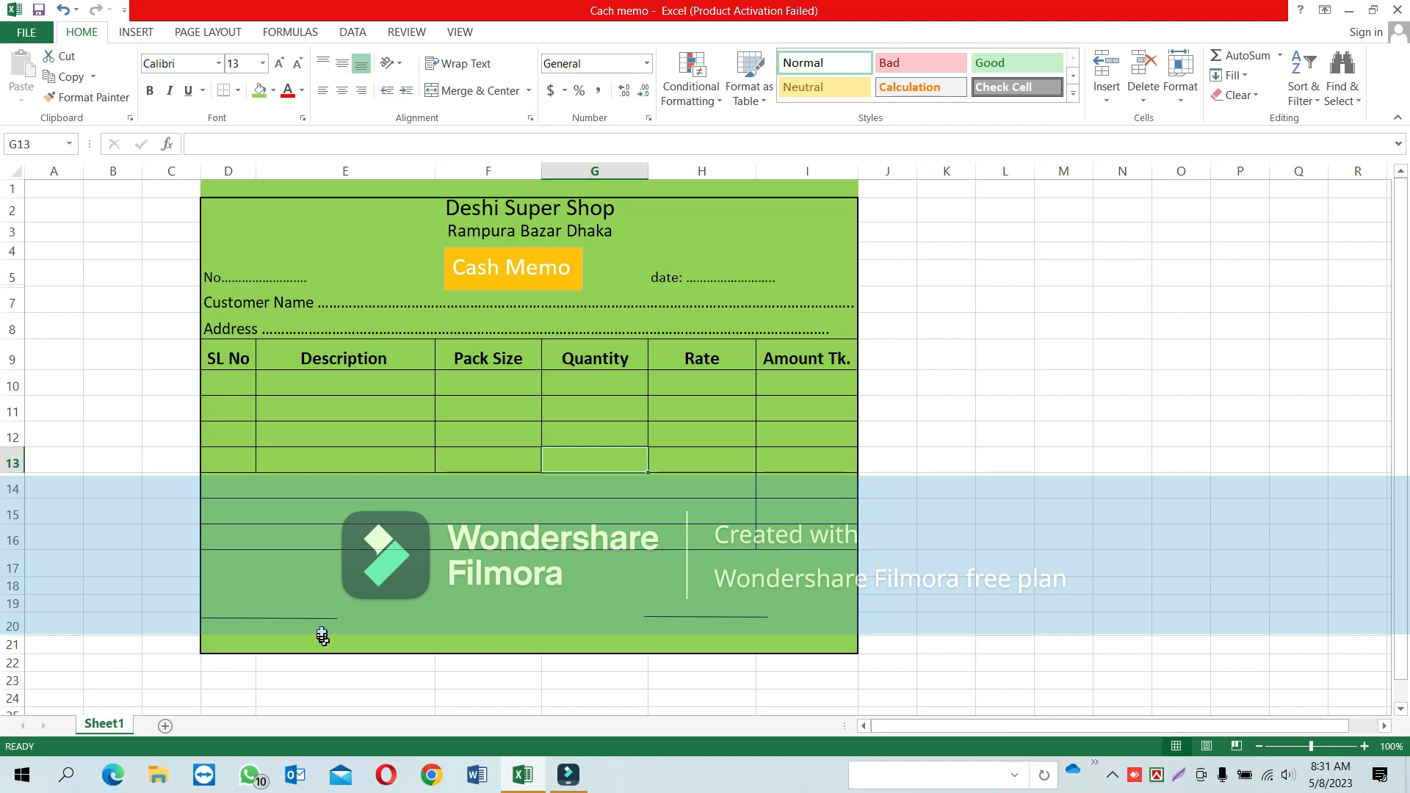
Step: Enter serial number 1 in D10, the first item row
{"action": "left_click", "coordinate": [240, 380]}
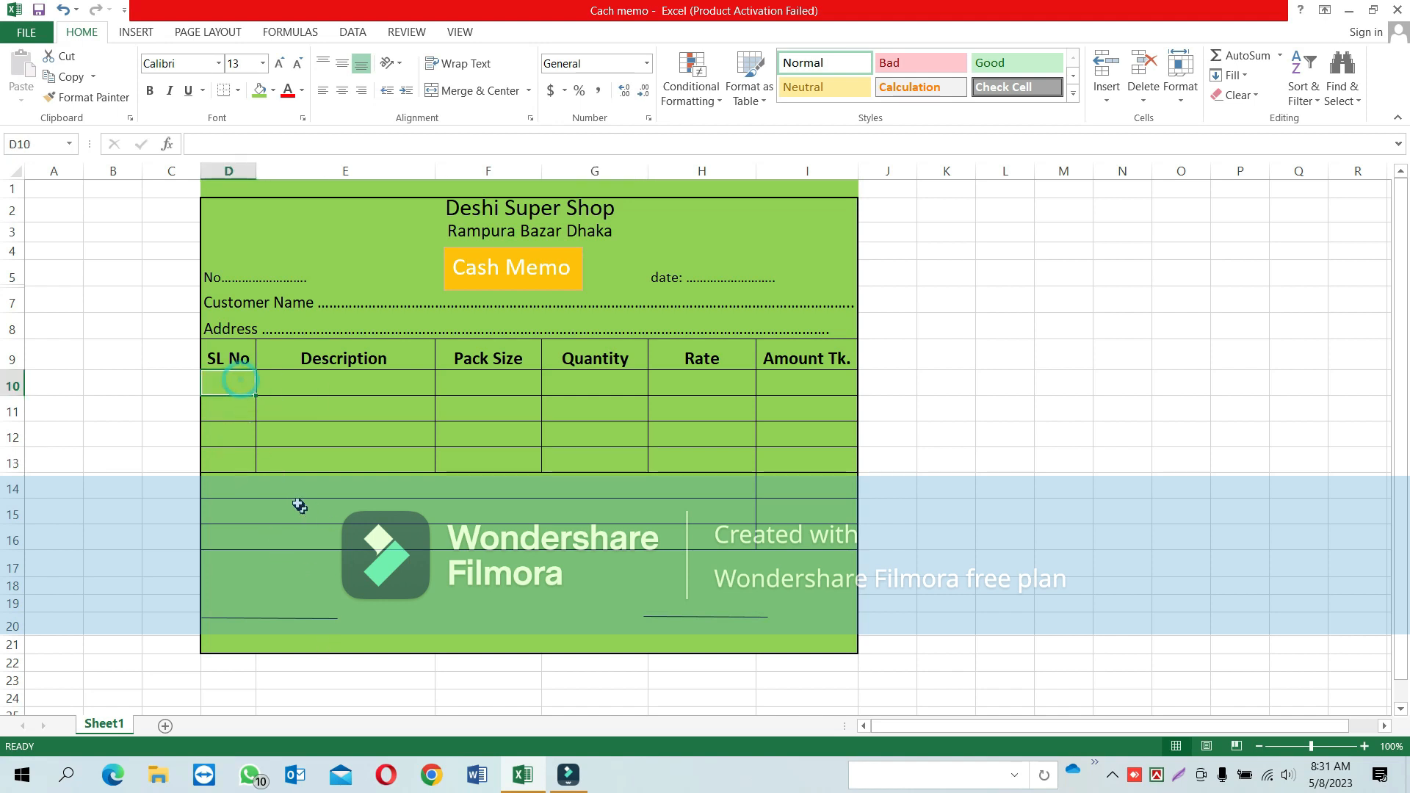
{"action": "type", "text": "1"}
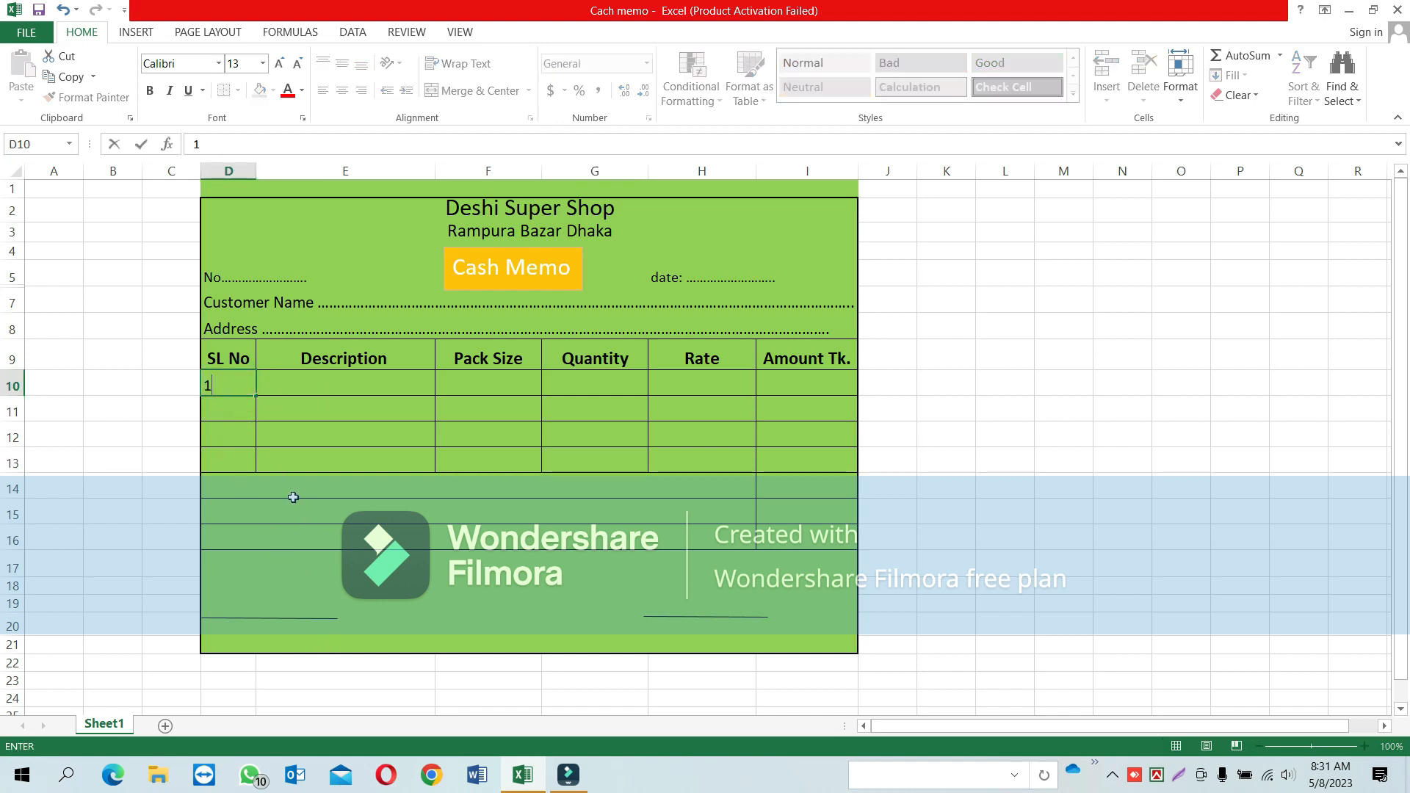
{"action": "key", "text": "Tab"}
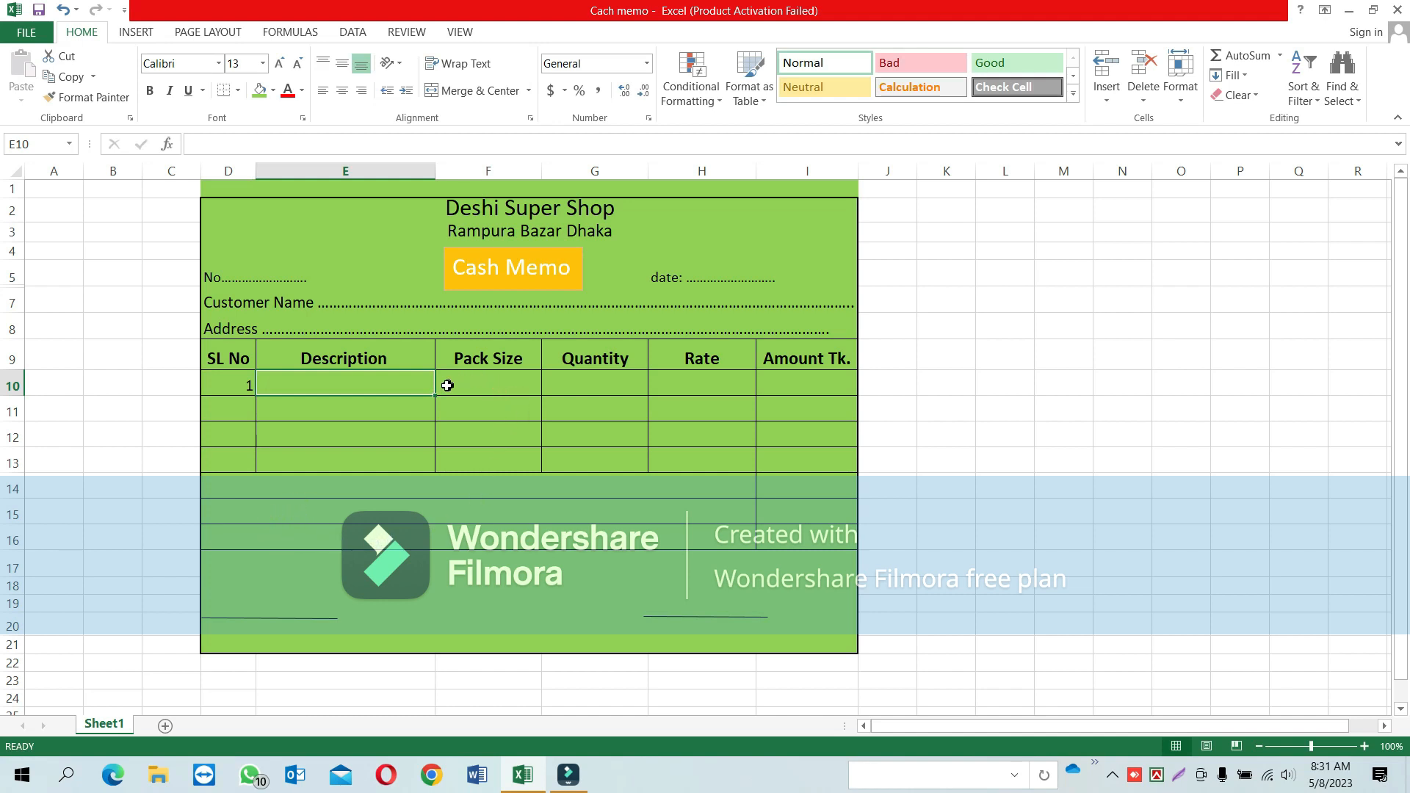
Step: Enter the formula =G10*H10 in I10 to multiply the first item's quantity by its rate
{"action": "left_click", "coordinate": [472, 380]}
{"action": "left_click", "coordinate": [569, 384]}
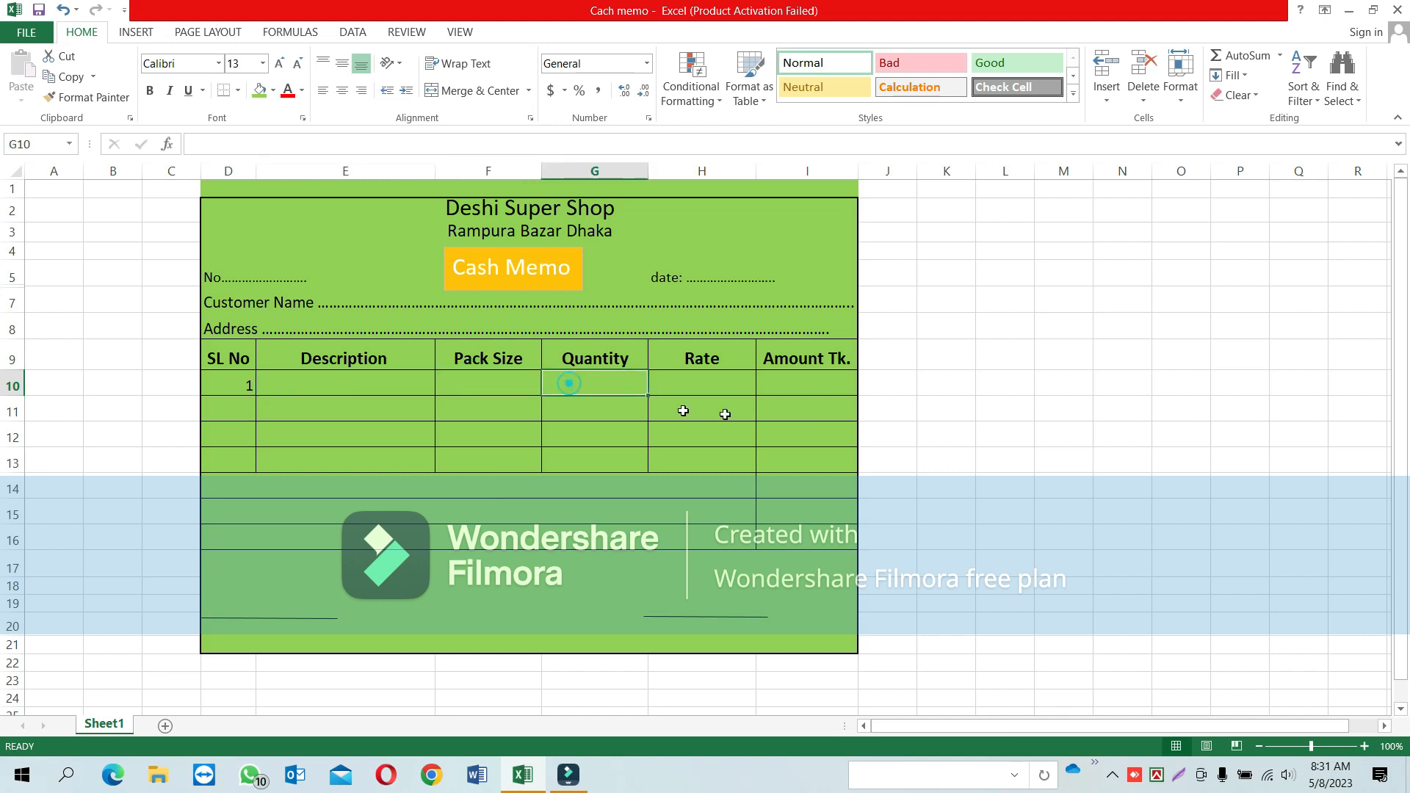
{"action": "left_click", "coordinate": [703, 384]}
{"action": "left_click", "coordinate": [797, 387]}
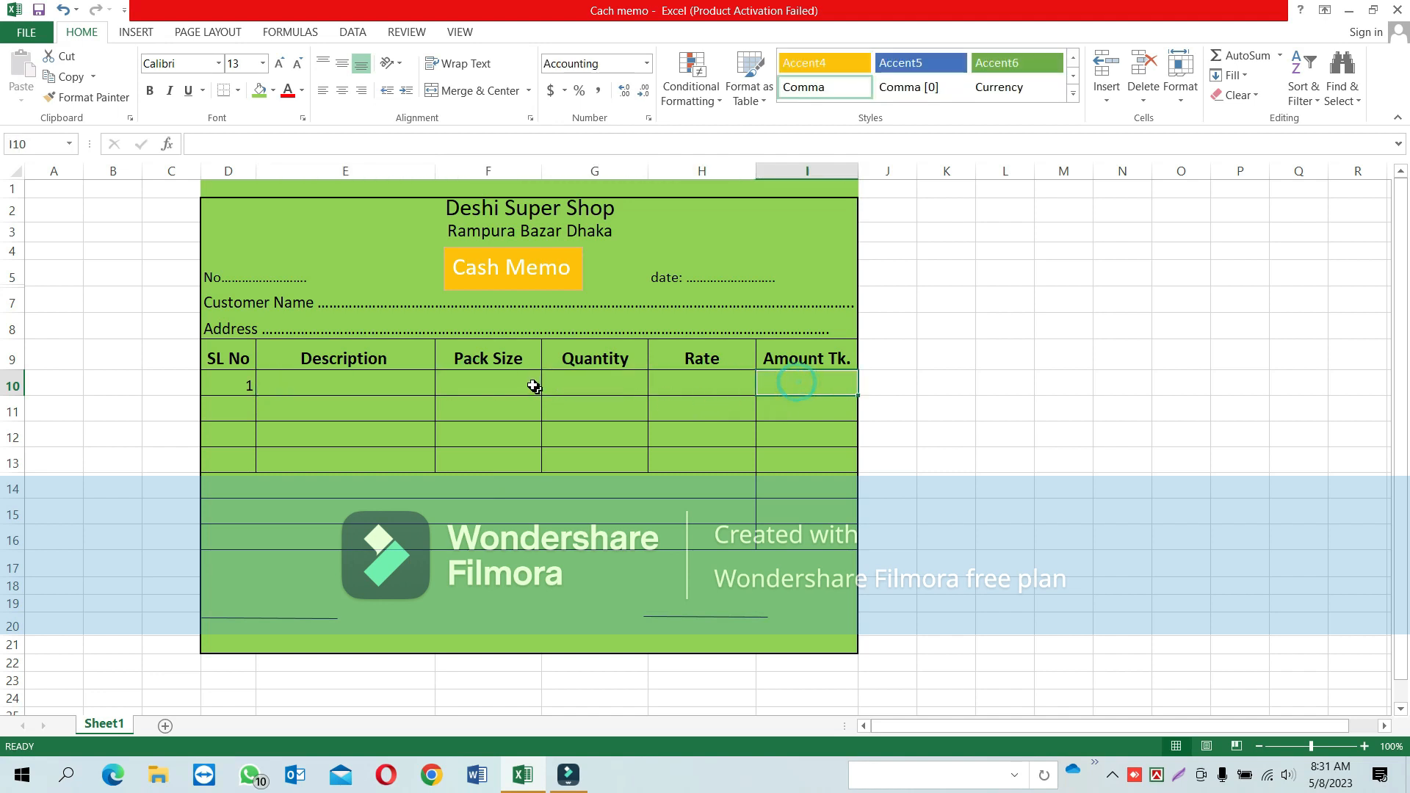
{"action": "left_click", "coordinate": [595, 382]}
{"action": "left_click", "coordinate": [688, 389]}
{"action": "left_click", "coordinate": [779, 385]}
{"action": "type", "text": "="}
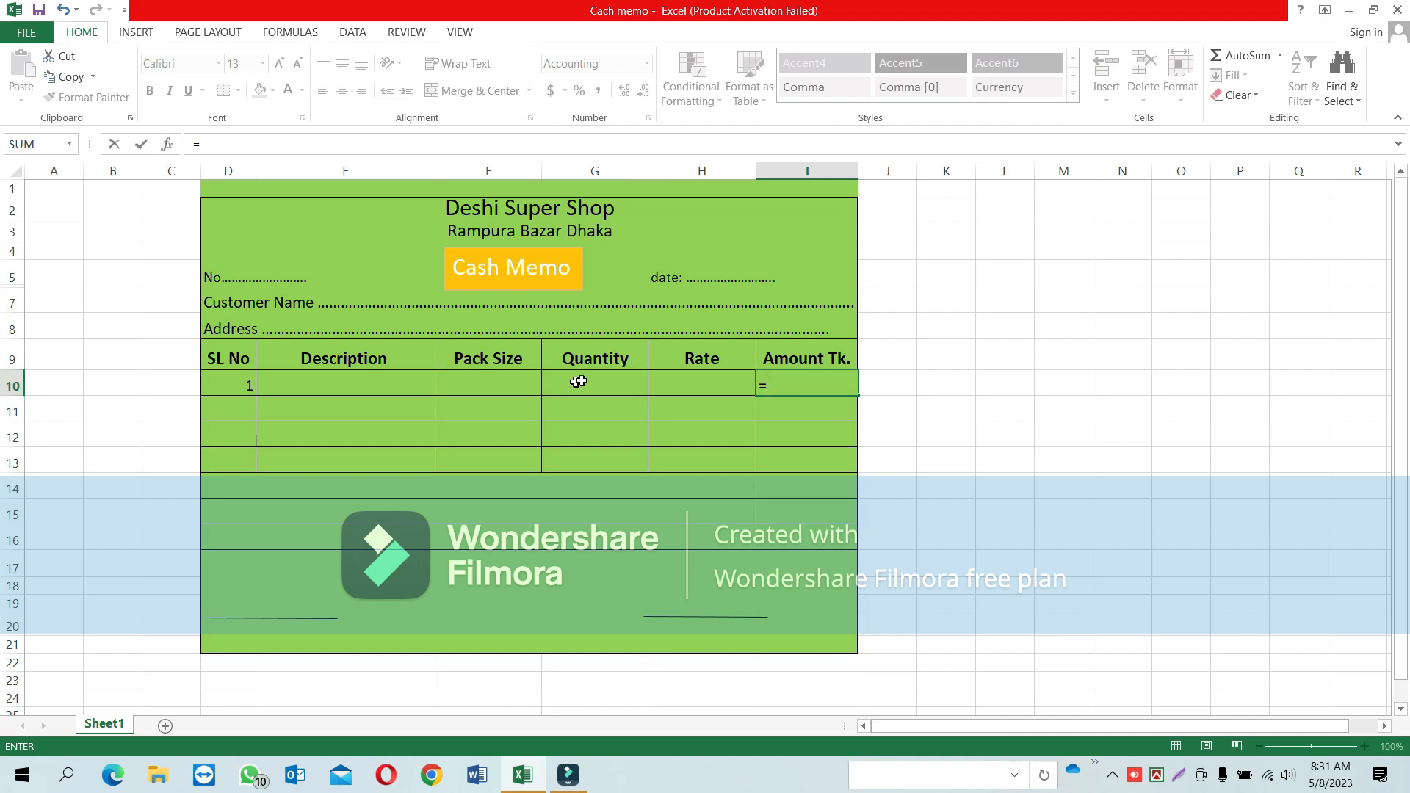
{"action": "type", "text": "g10*"}
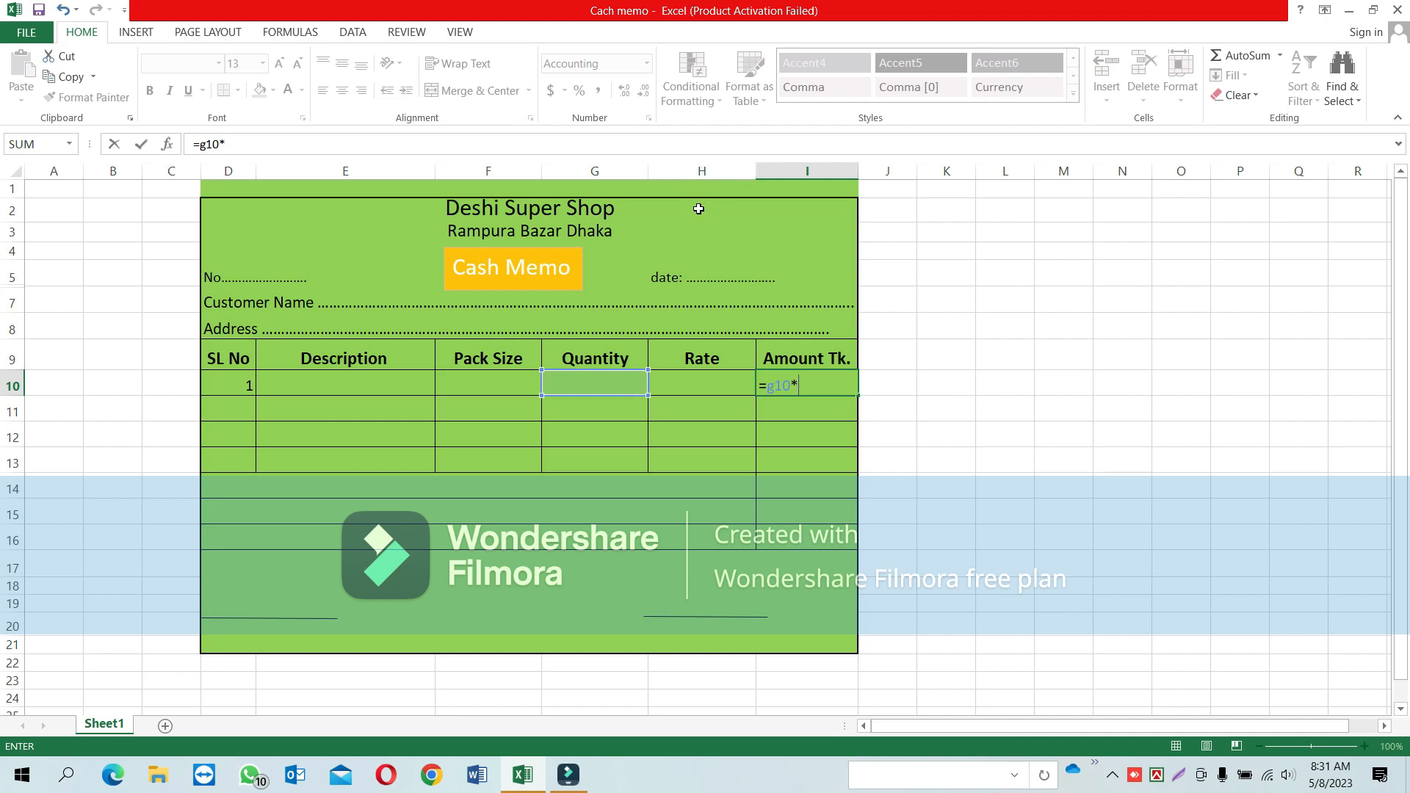
{"action": "left_click", "coordinate": [702, 170]}
{"action": "key", "text": "BackSpace"}
{"action": "key", "text": "BackSpace"}
{"action": "key", "text": "BackSpace"}
{"action": "type", "text": "h10"}
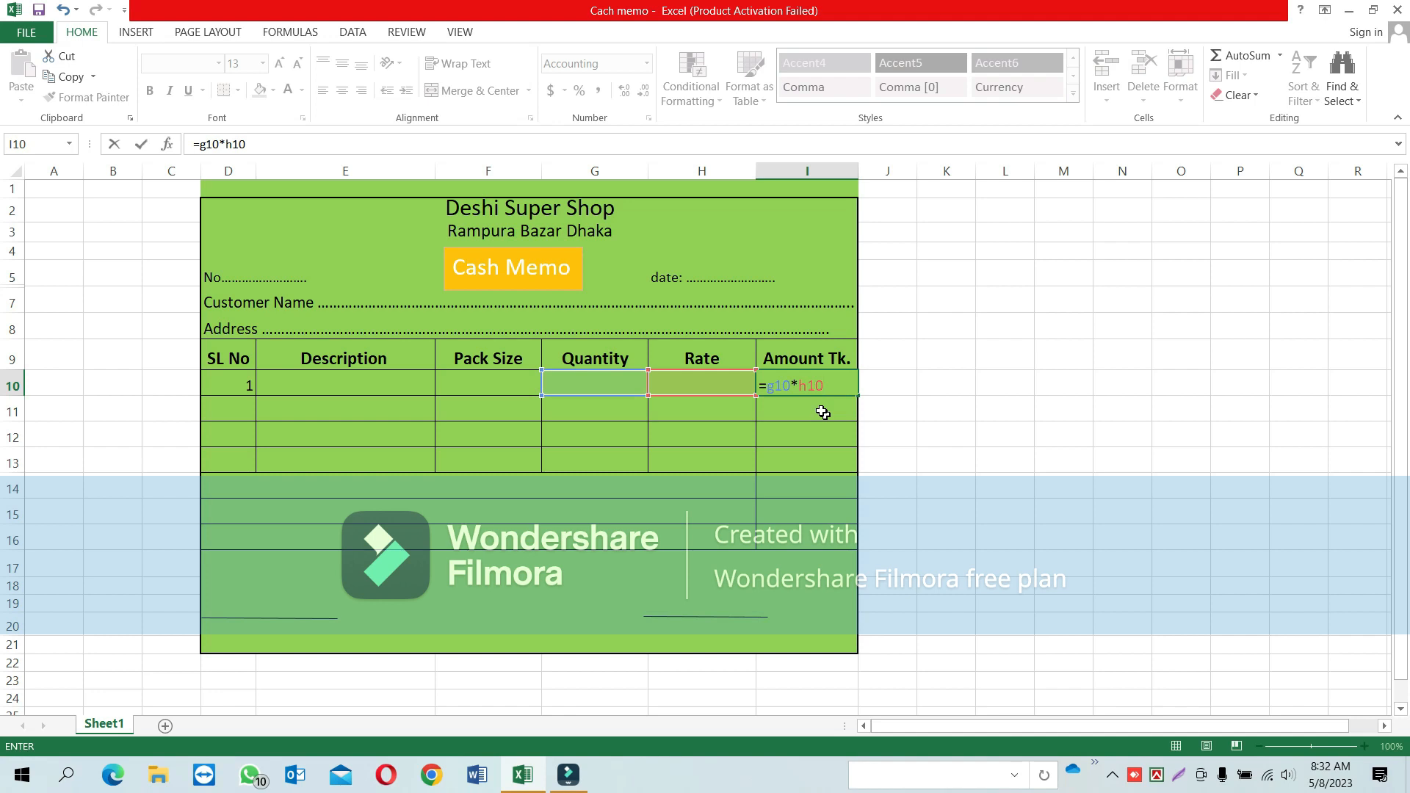
{"action": "key", "text": "Return"}
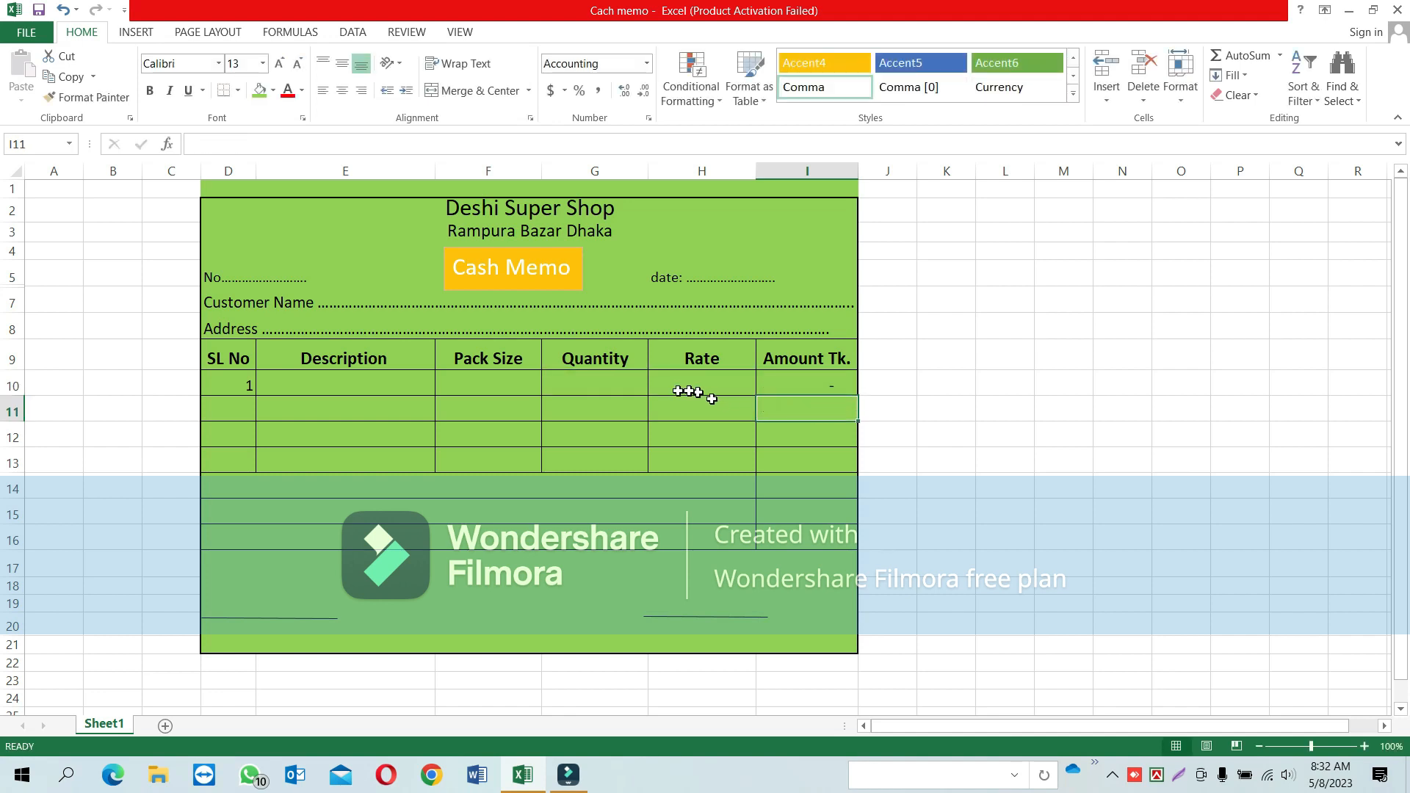
{"action": "left_click", "coordinate": [820, 386]}
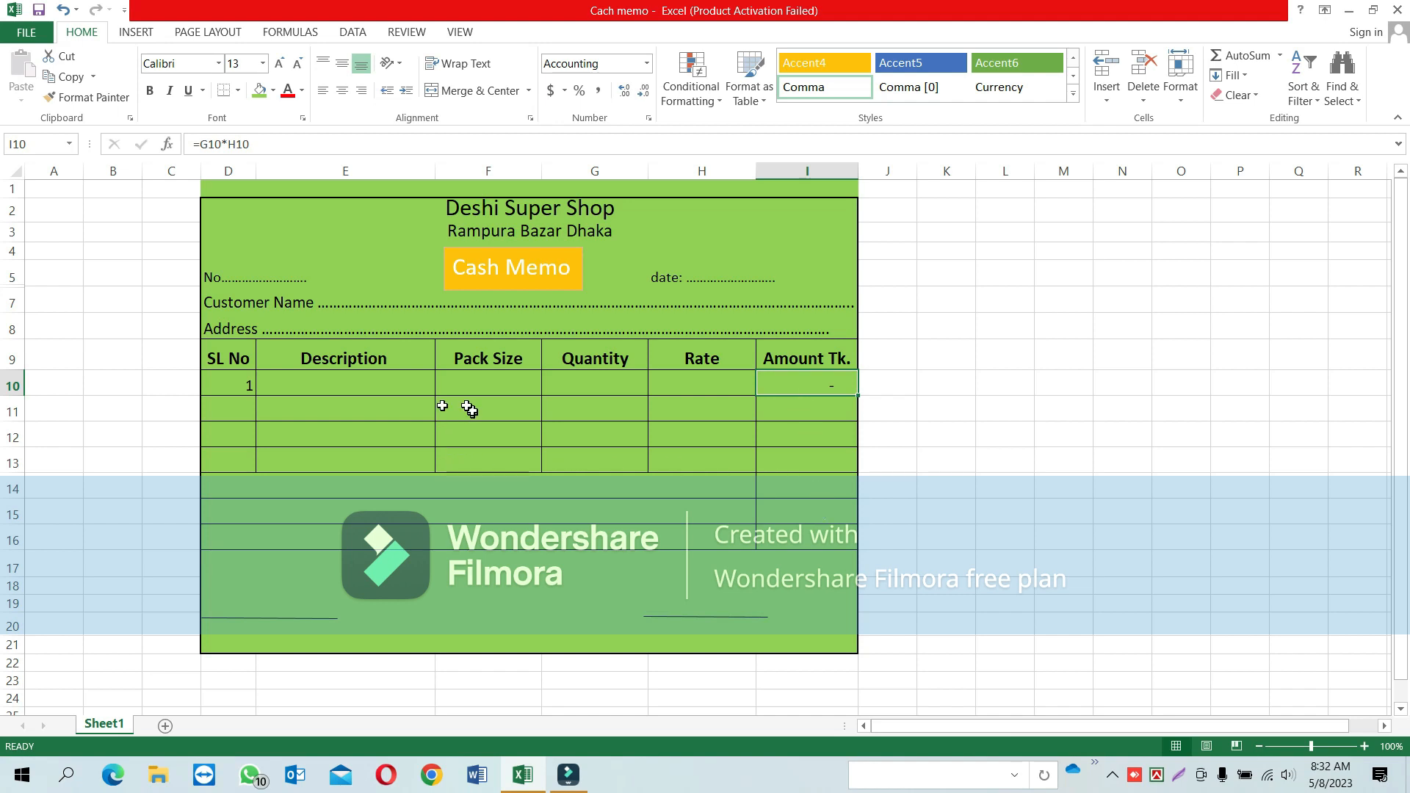
Step: Complete the first item row with description "Soyabeen Oil", pack size "5 Liter", quantity 3 and rate 900
{"action": "left_click", "coordinate": [371, 383]}
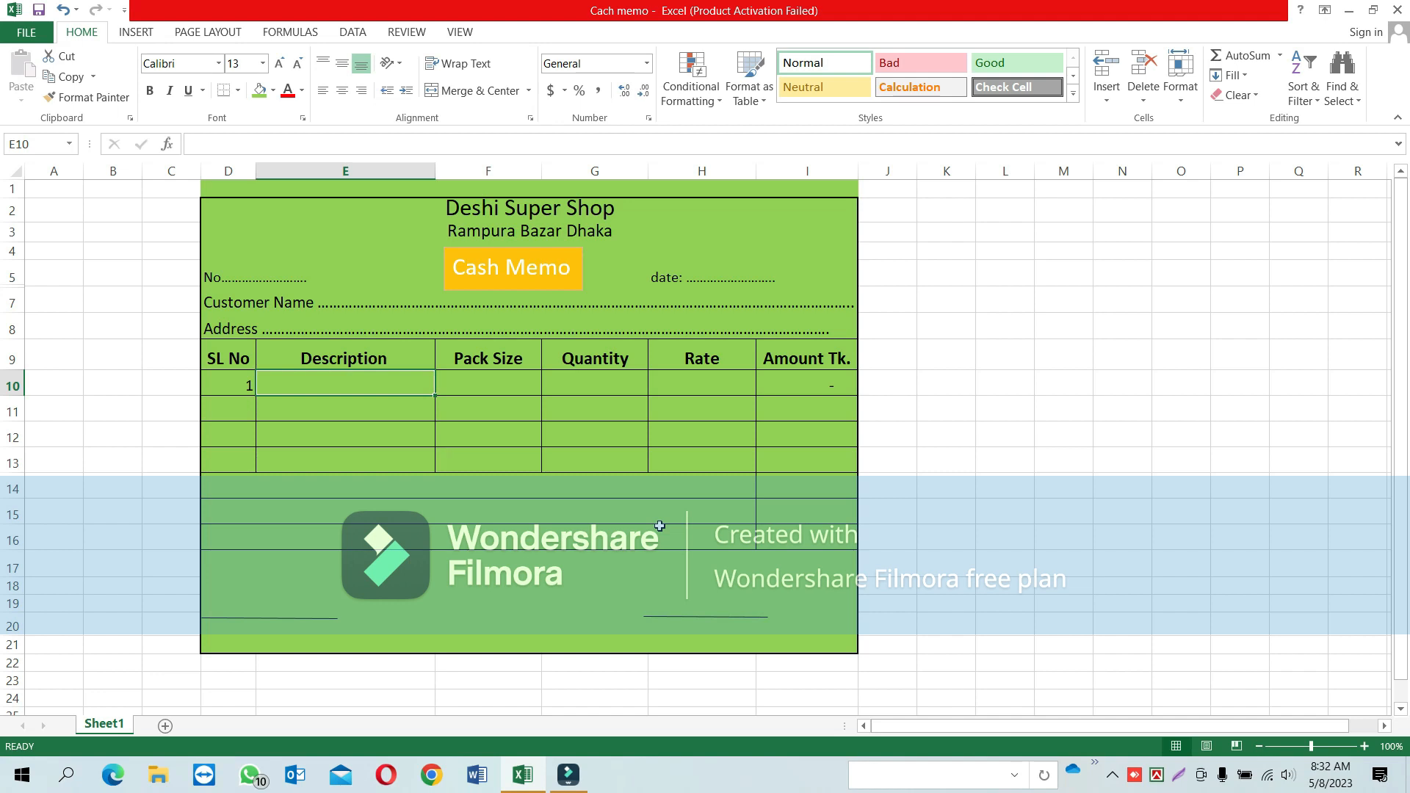
{"action": "type", "text": "So"}
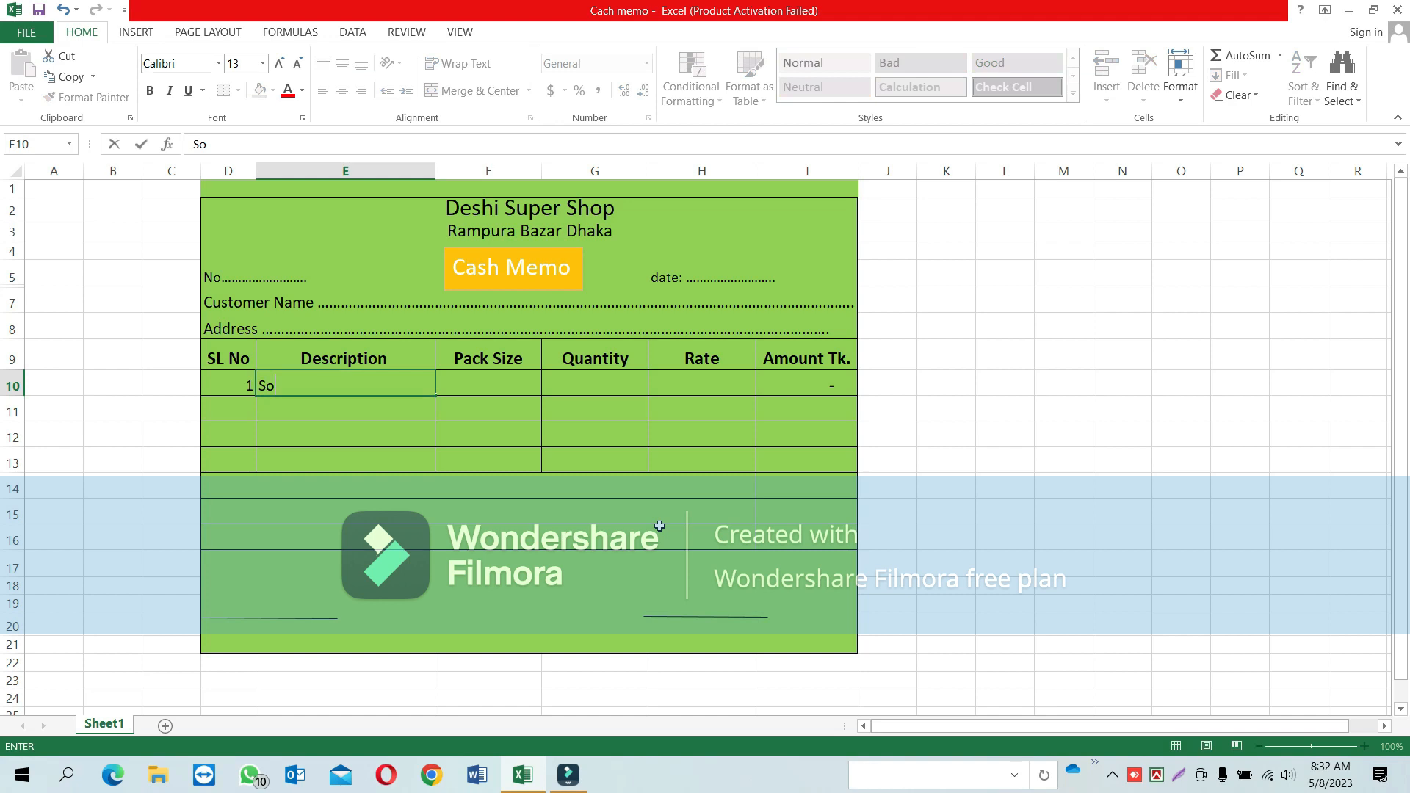
{"action": "type", "text": "yabeen Oil"}
{"action": "left_click", "coordinate": [441, 381]}
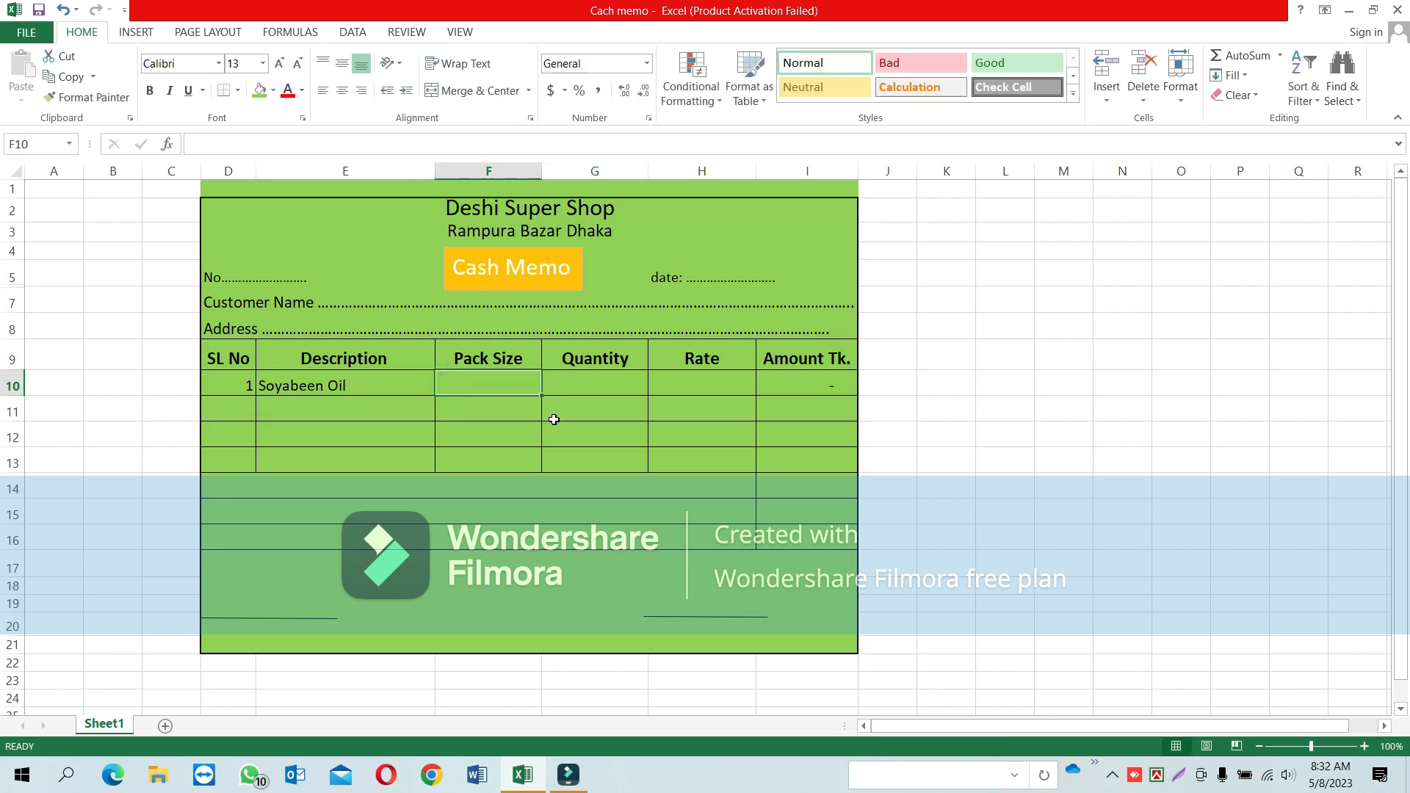
{"action": "type", "text": "5"}
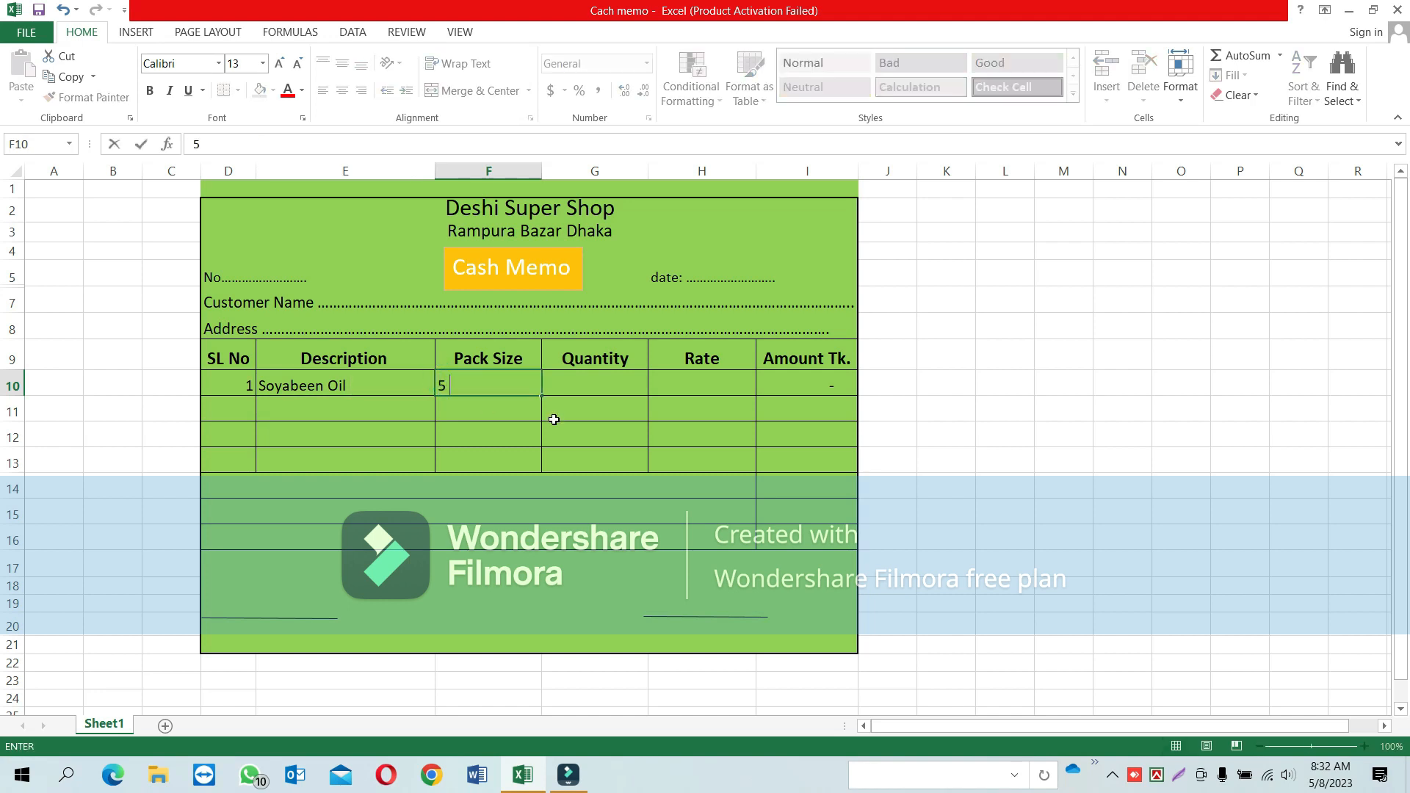
{"action": "type", "text": " Liter"}
{"action": "left_click", "coordinate": [567, 382]}
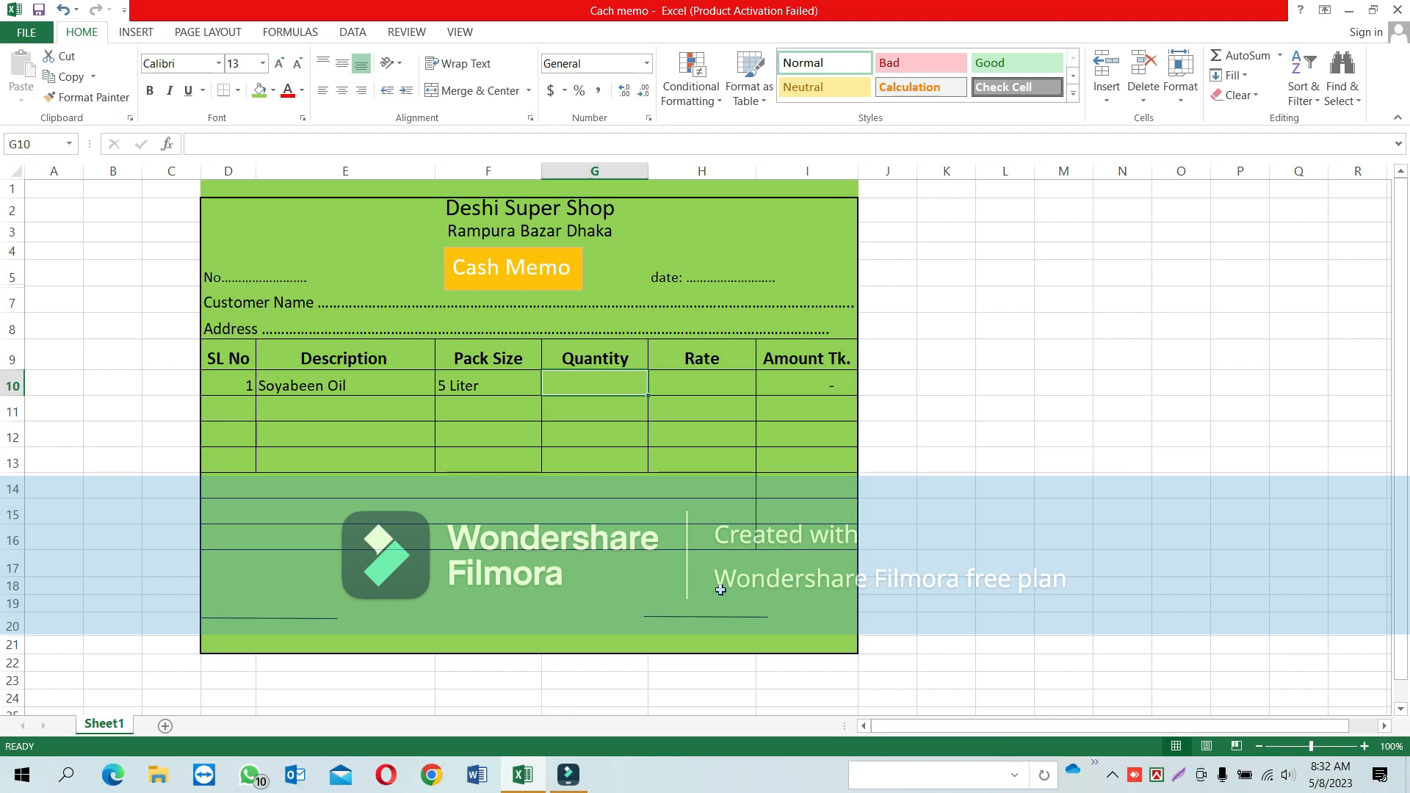
{"action": "type", "text": "3"}
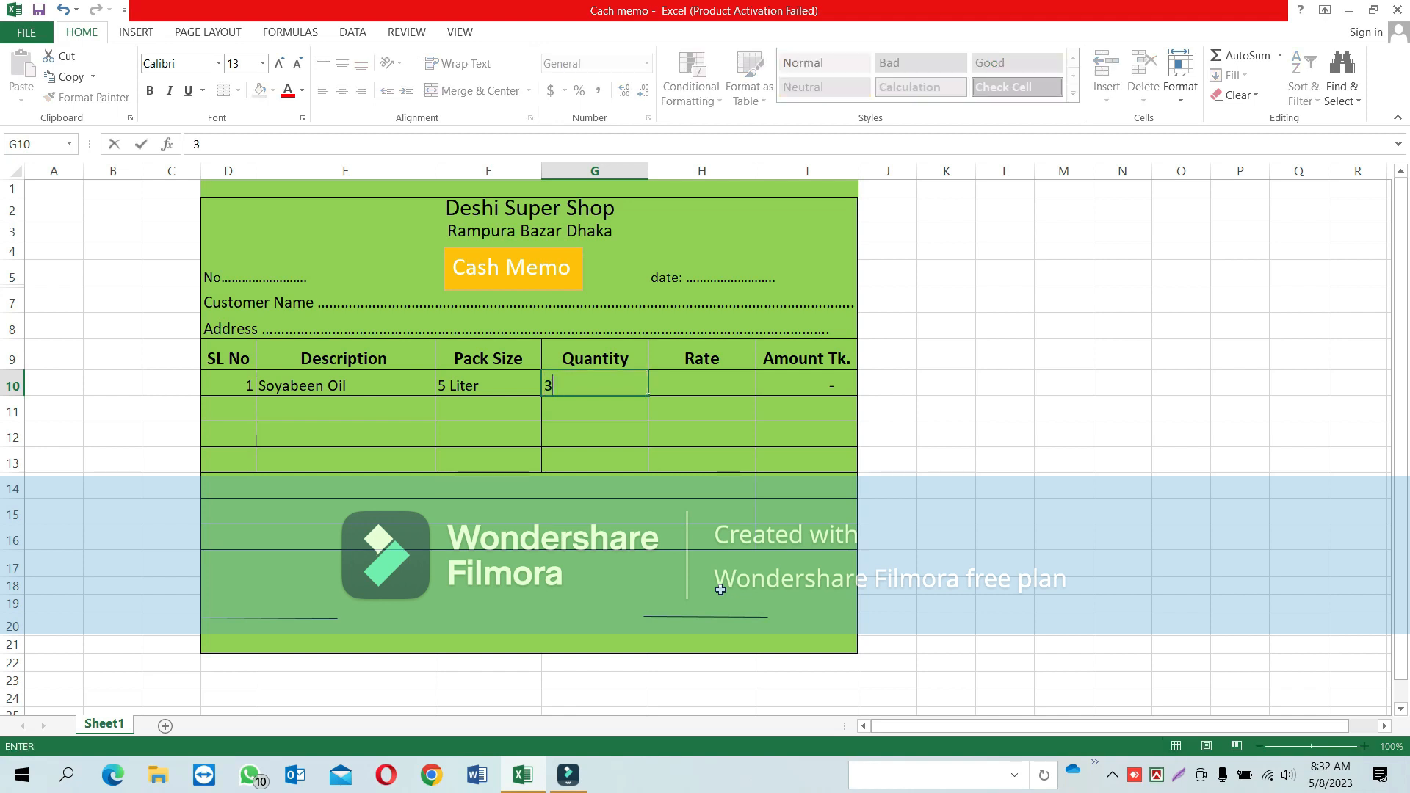
{"action": "key", "text": "Tab"}
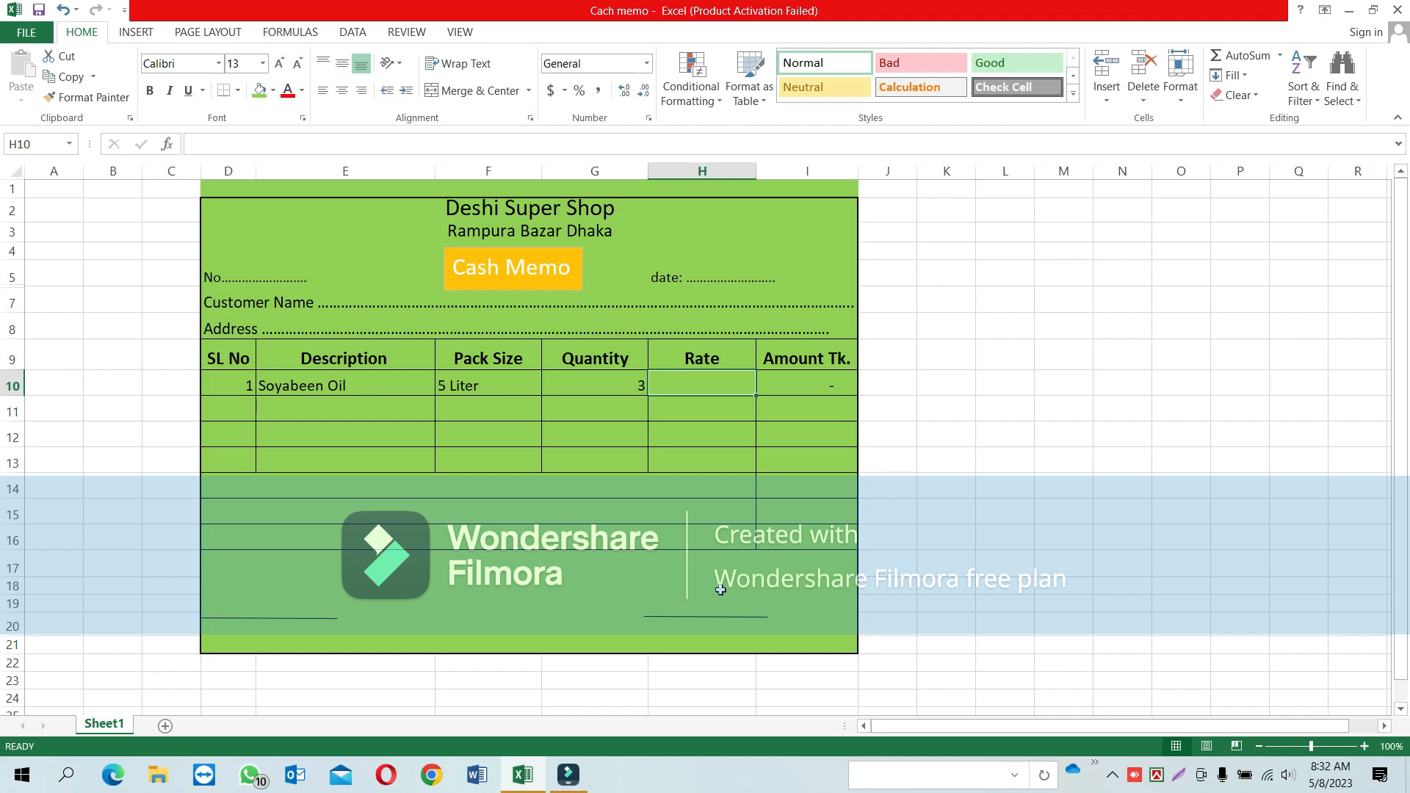
{"action": "type", "text": "900"}
{"action": "key", "text": "Return"}
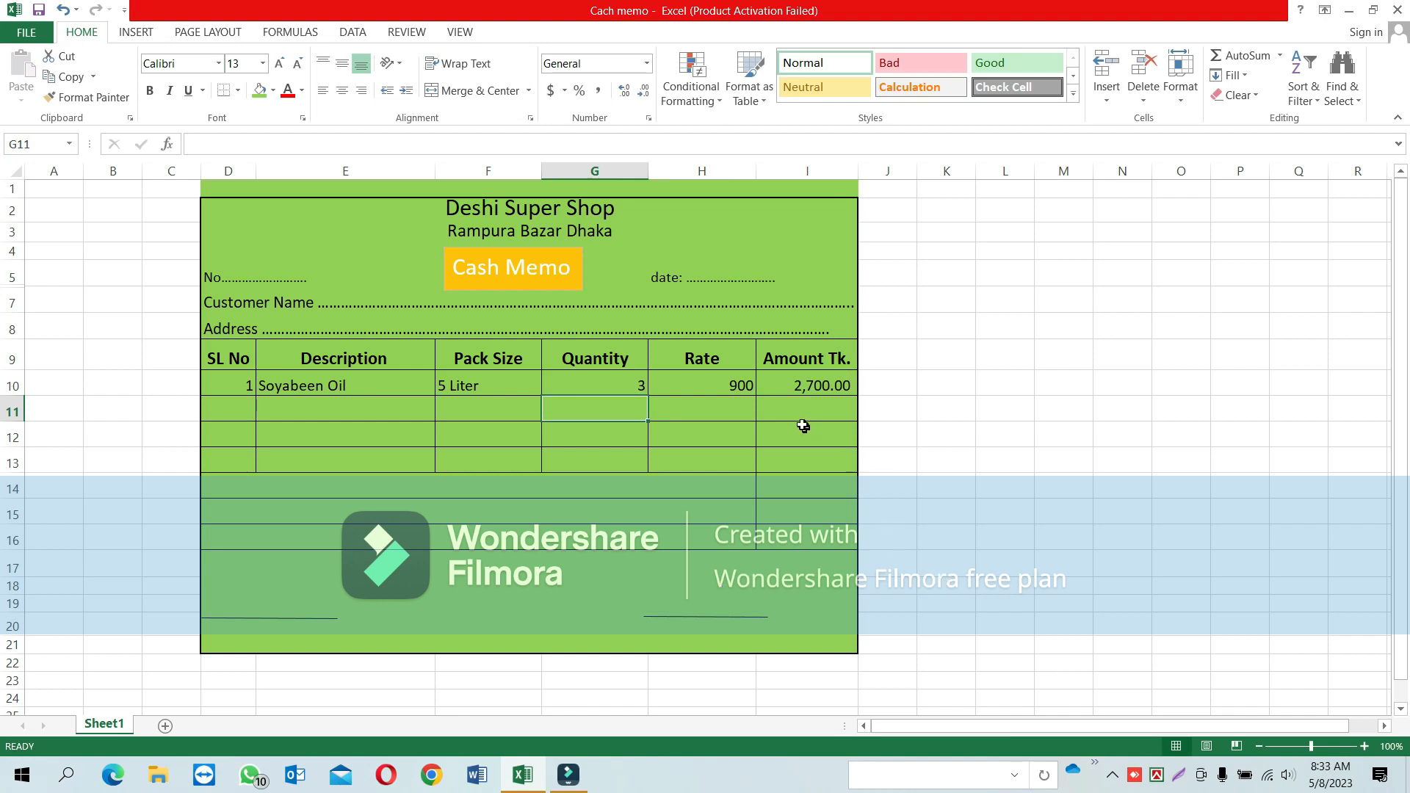
Step: Copy the amount formula from I10 down through I13
{"action": "left_click", "coordinate": [805, 378]}
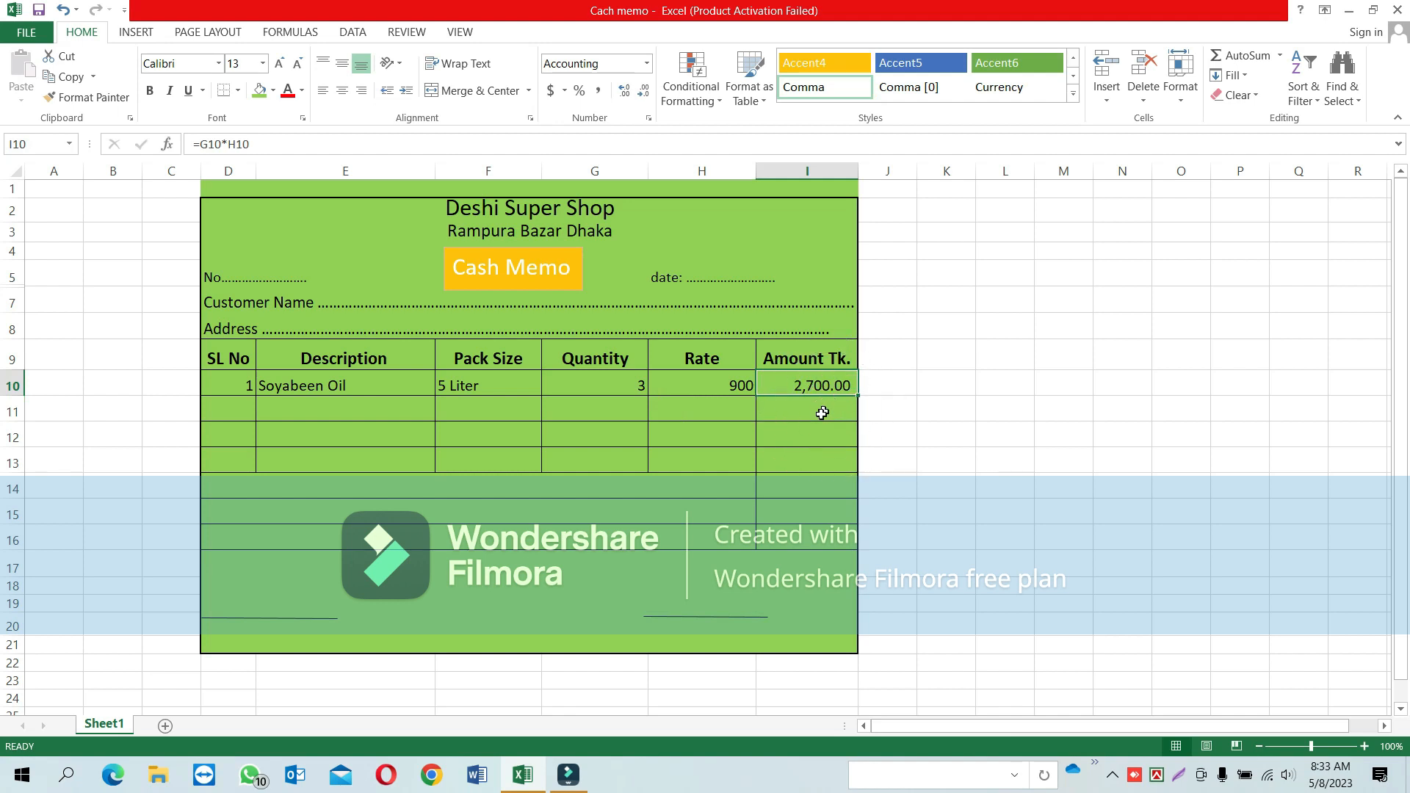
{"action": "left_click", "coordinate": [799, 408]}
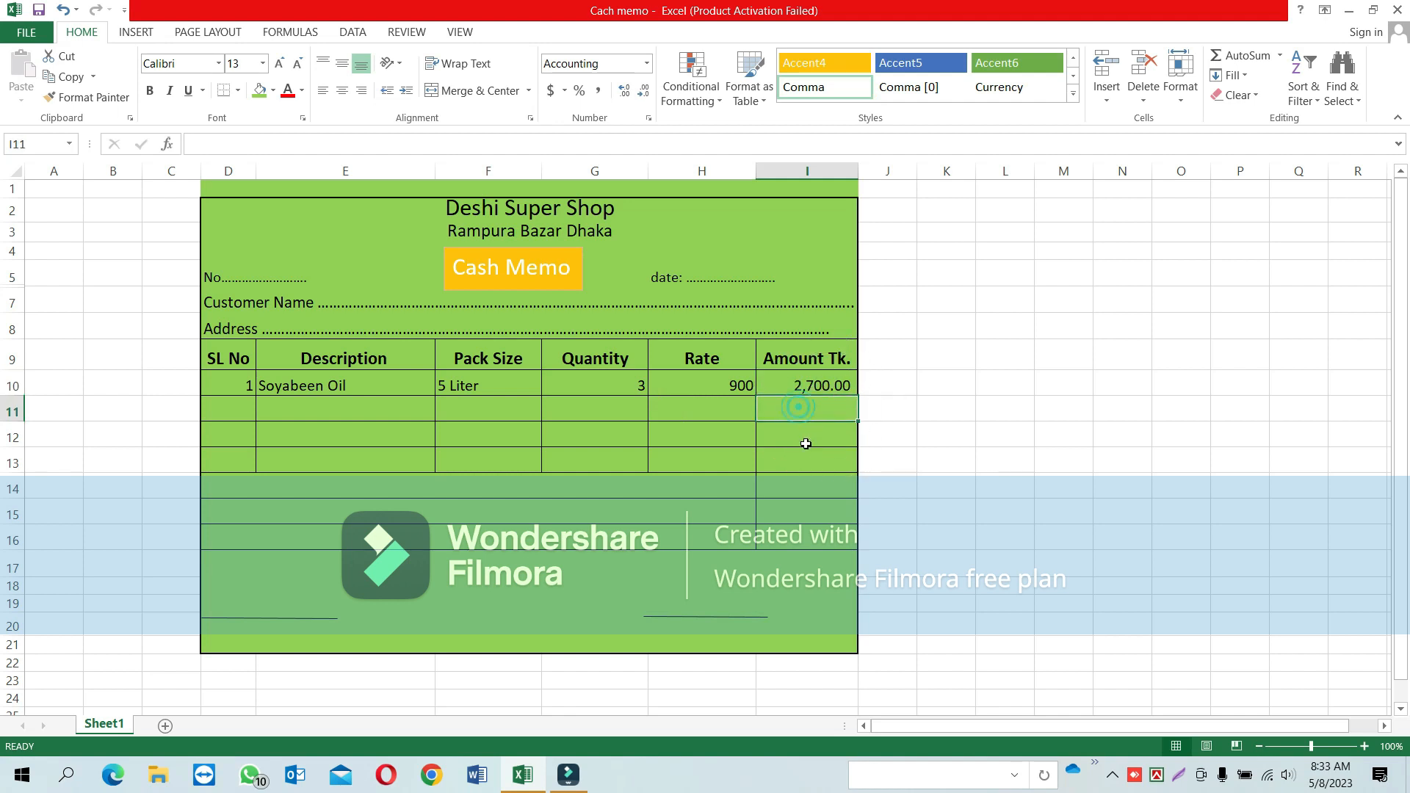
{"action": "left_click", "coordinate": [802, 433]}
{"action": "left_click", "coordinate": [799, 459]}
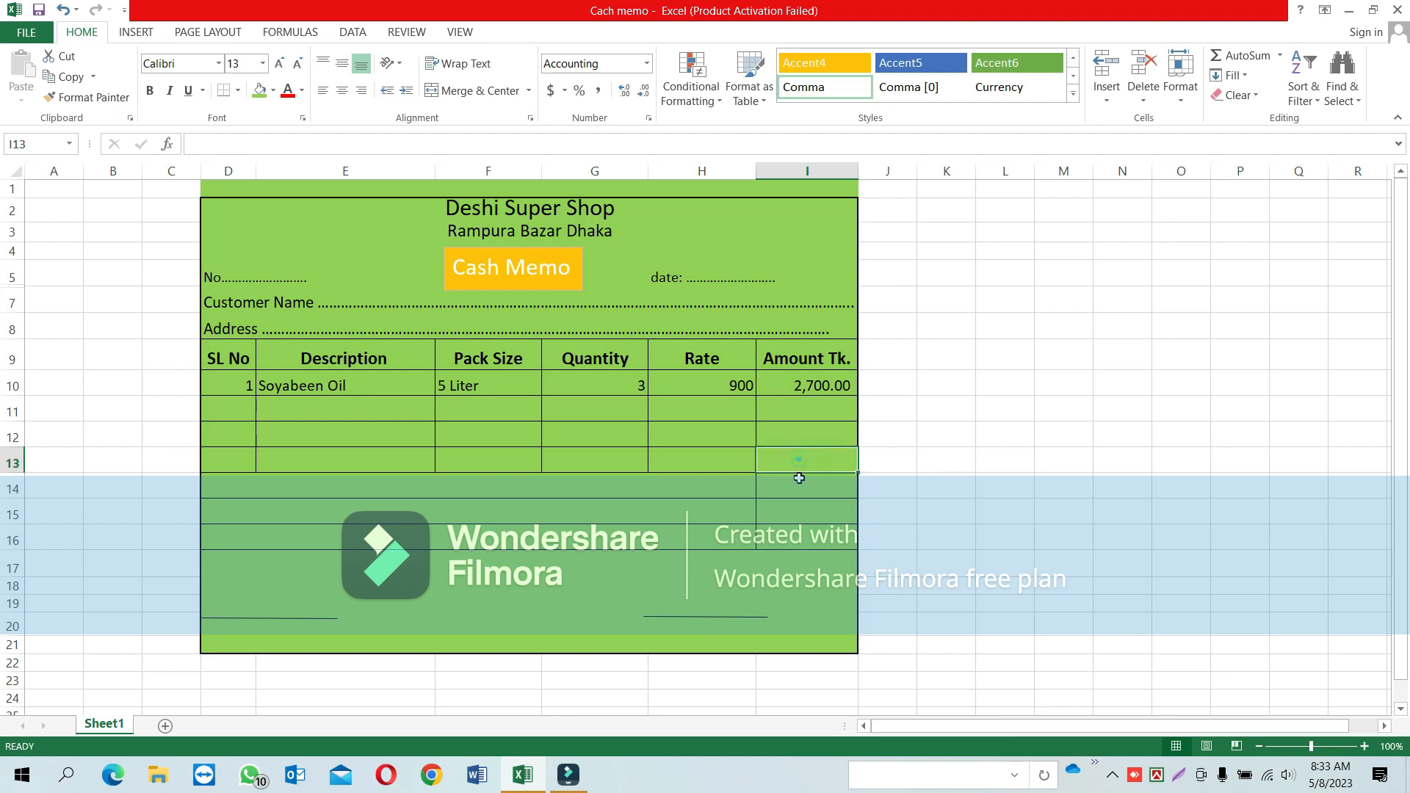
{"action": "left_click", "coordinate": [799, 488]}
{"action": "left_click", "coordinate": [793, 414]}
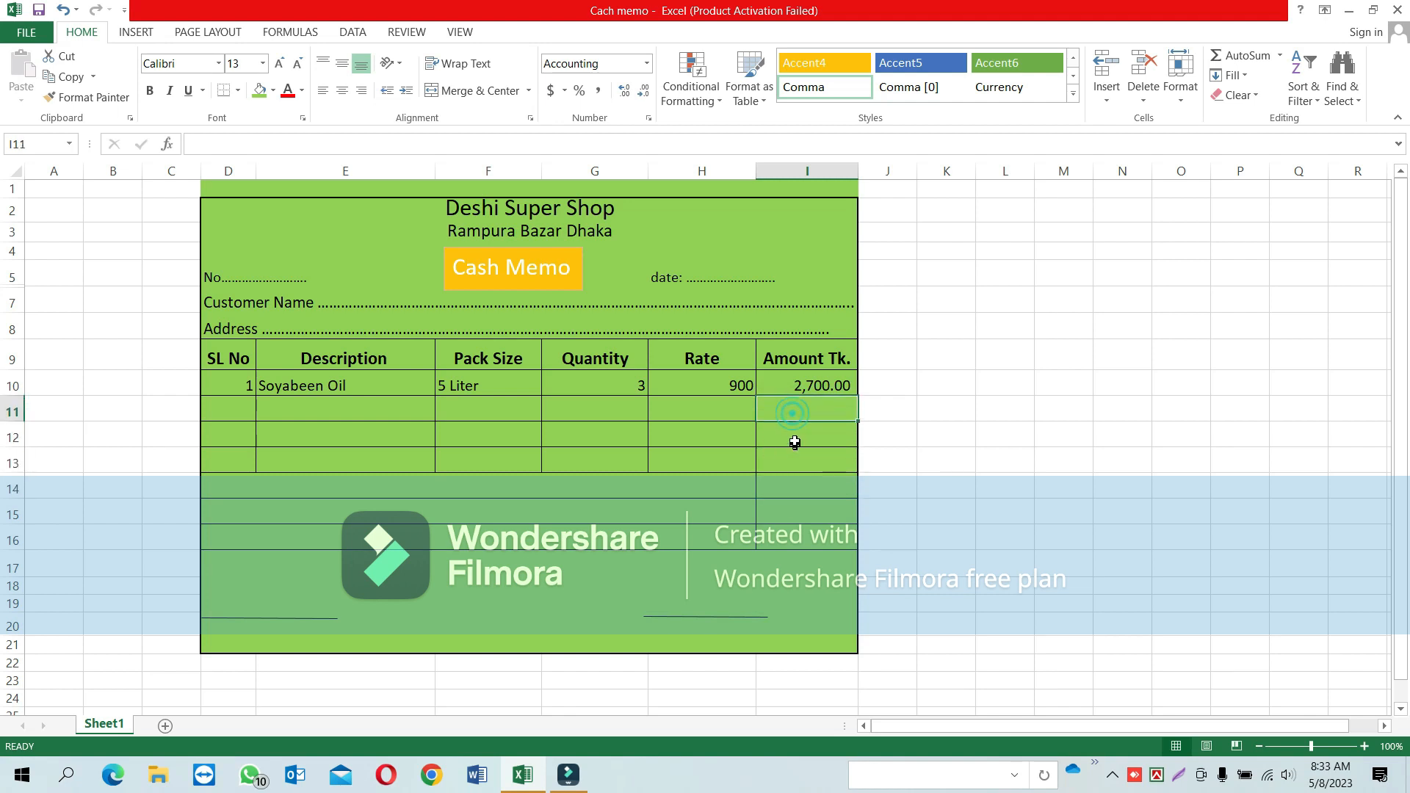
{"action": "left_click", "coordinate": [794, 437]}
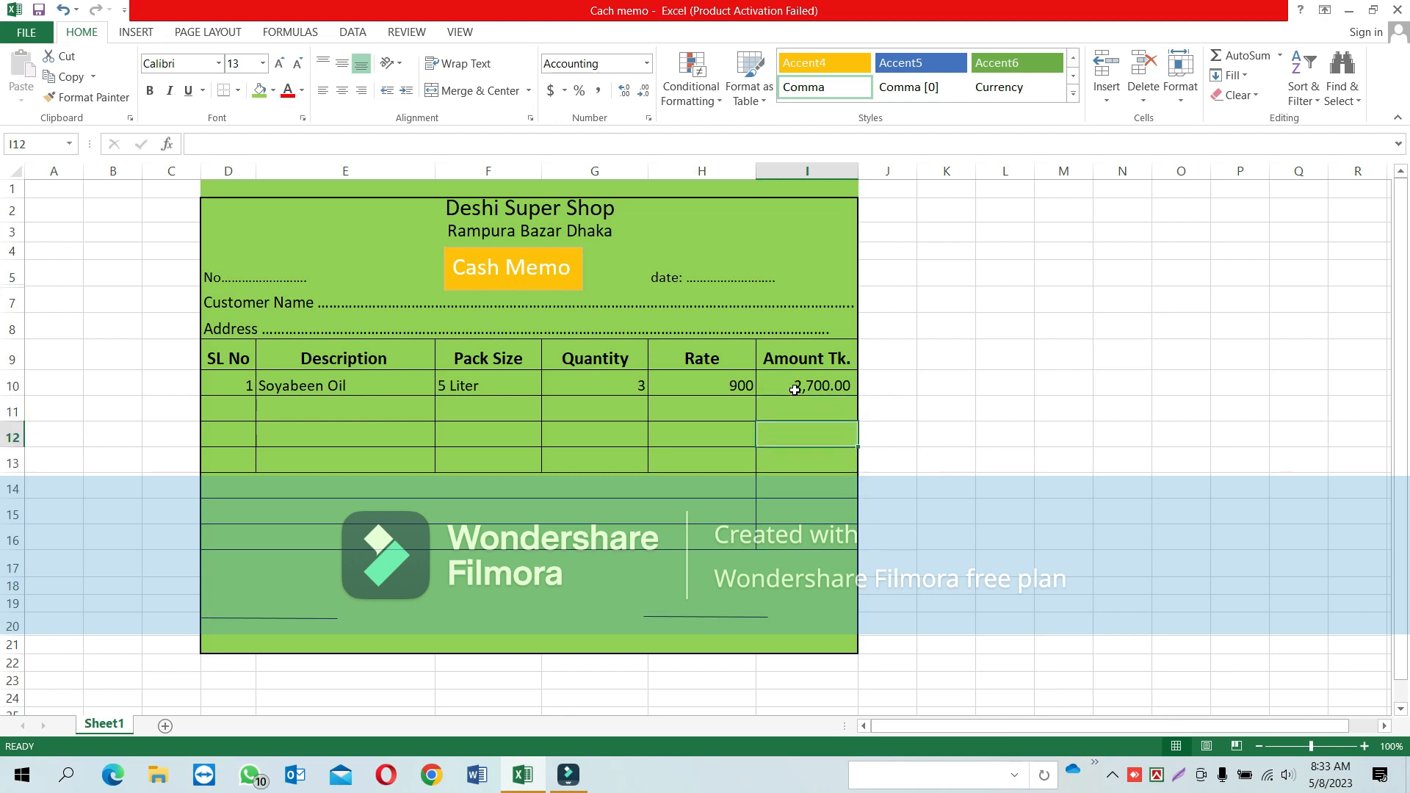
{"action": "left_click", "coordinate": [800, 387]}
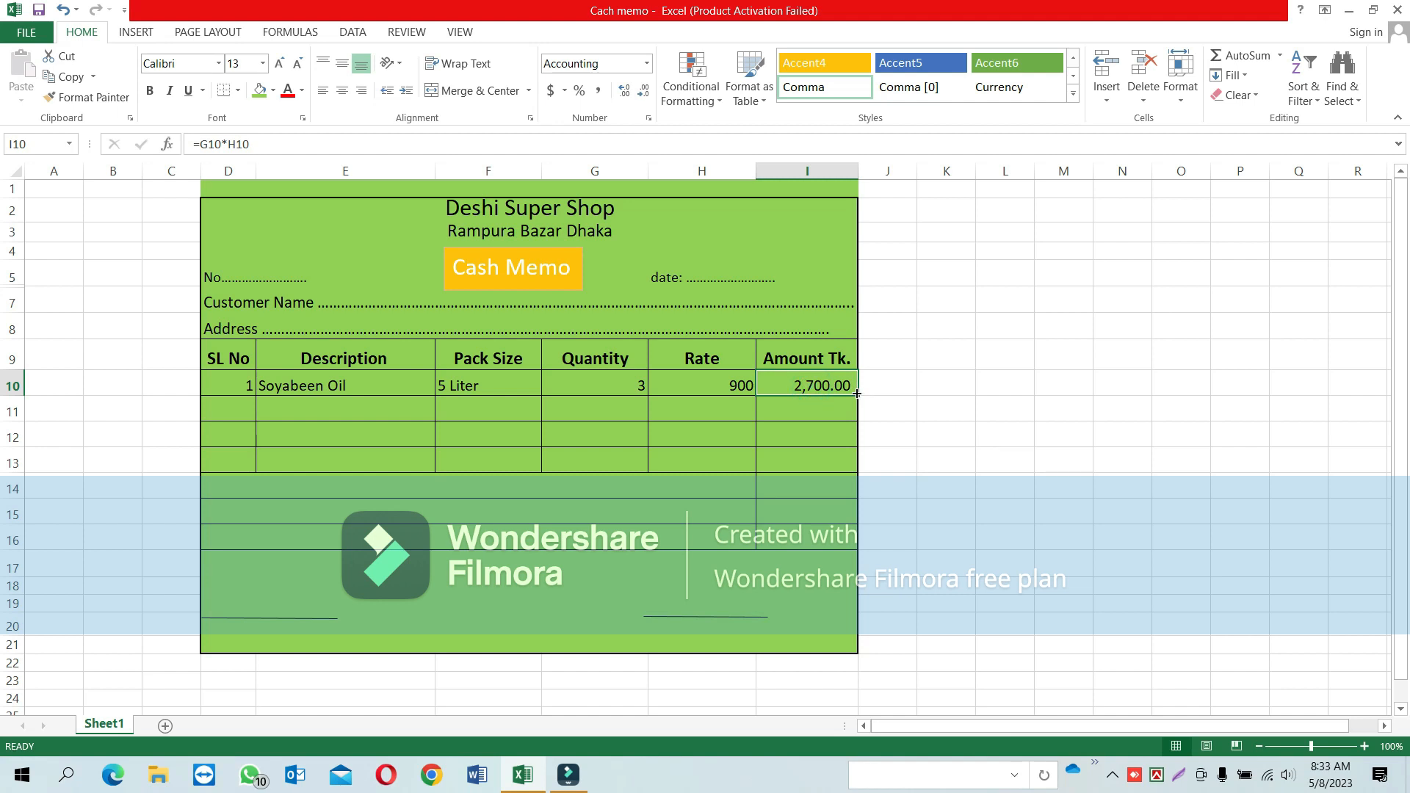
{"action": "left_click_drag", "start_coordinate": [857, 394], "coordinate": [845, 472]}
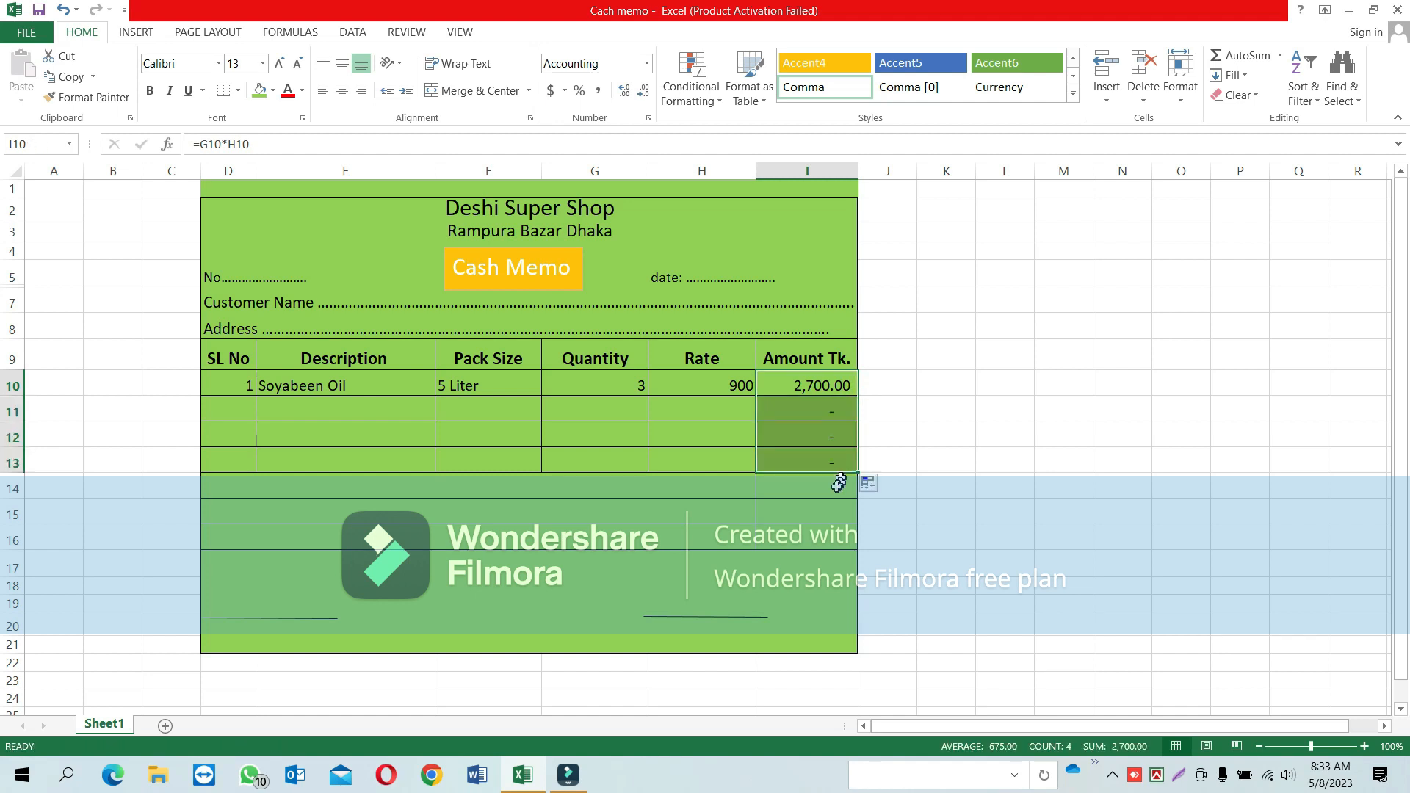
Step: Enter serial number 2 in D11 for the second item row
{"action": "left_click", "coordinate": [270, 406]}
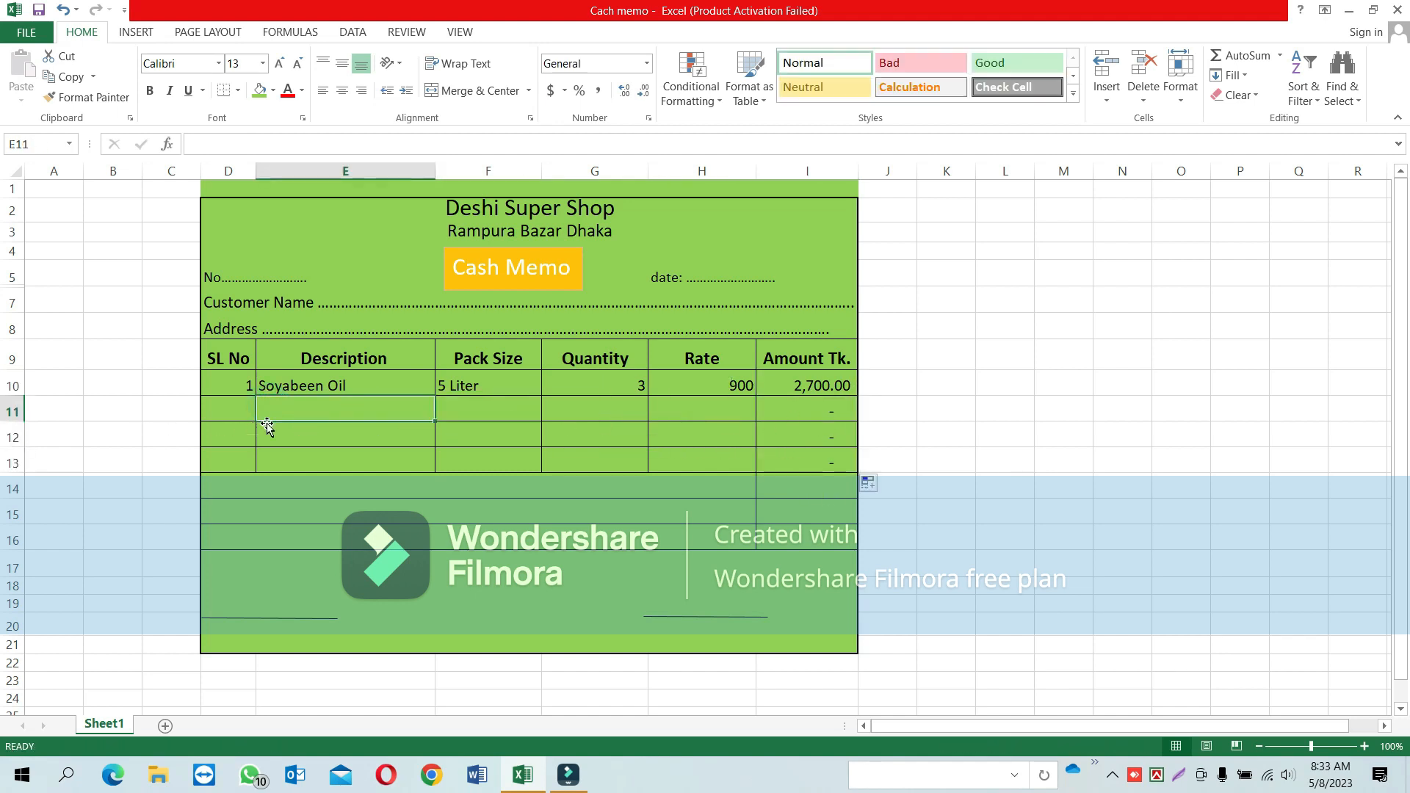
{"action": "left_click", "coordinate": [238, 410]}
{"action": "type", "text": "2"}
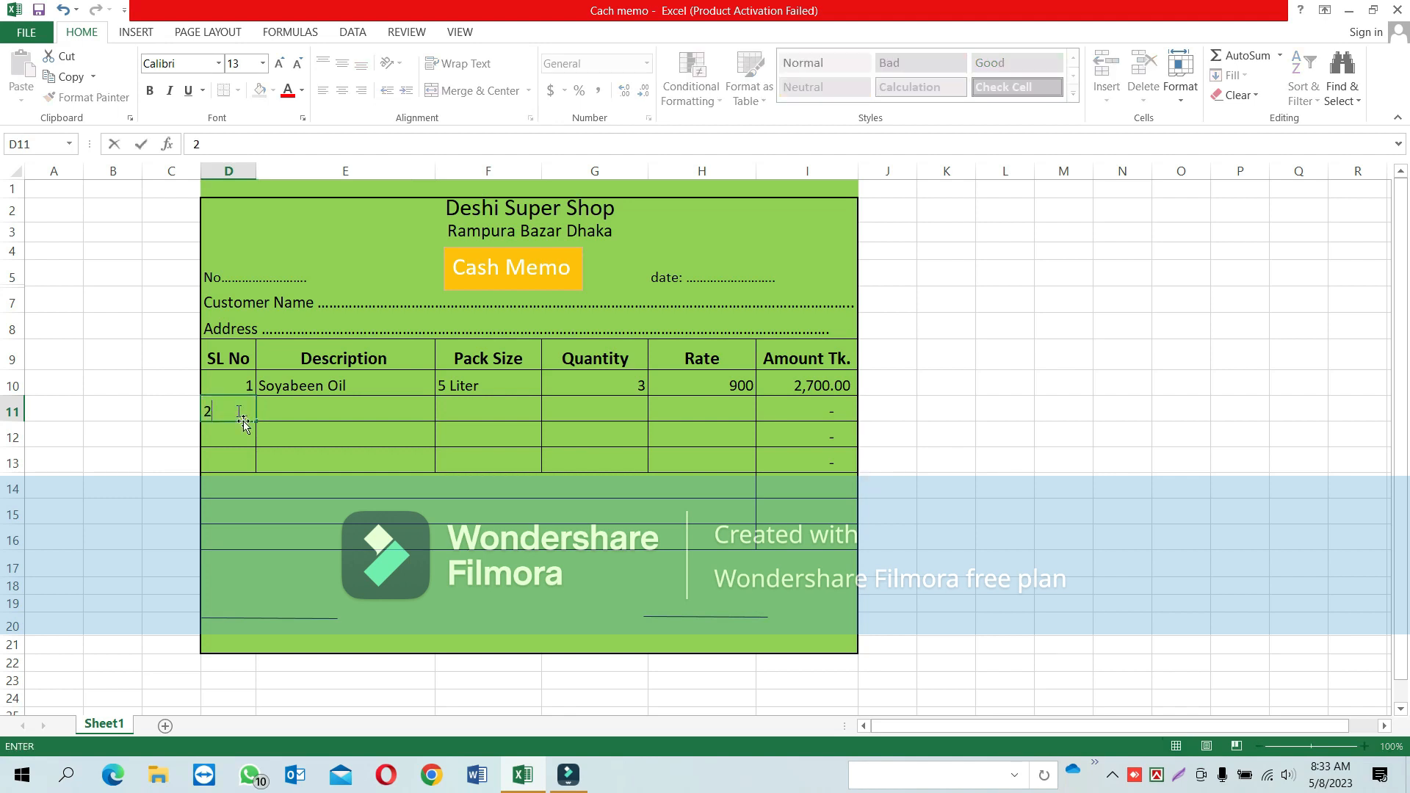
{"action": "left_click", "coordinate": [316, 409]}
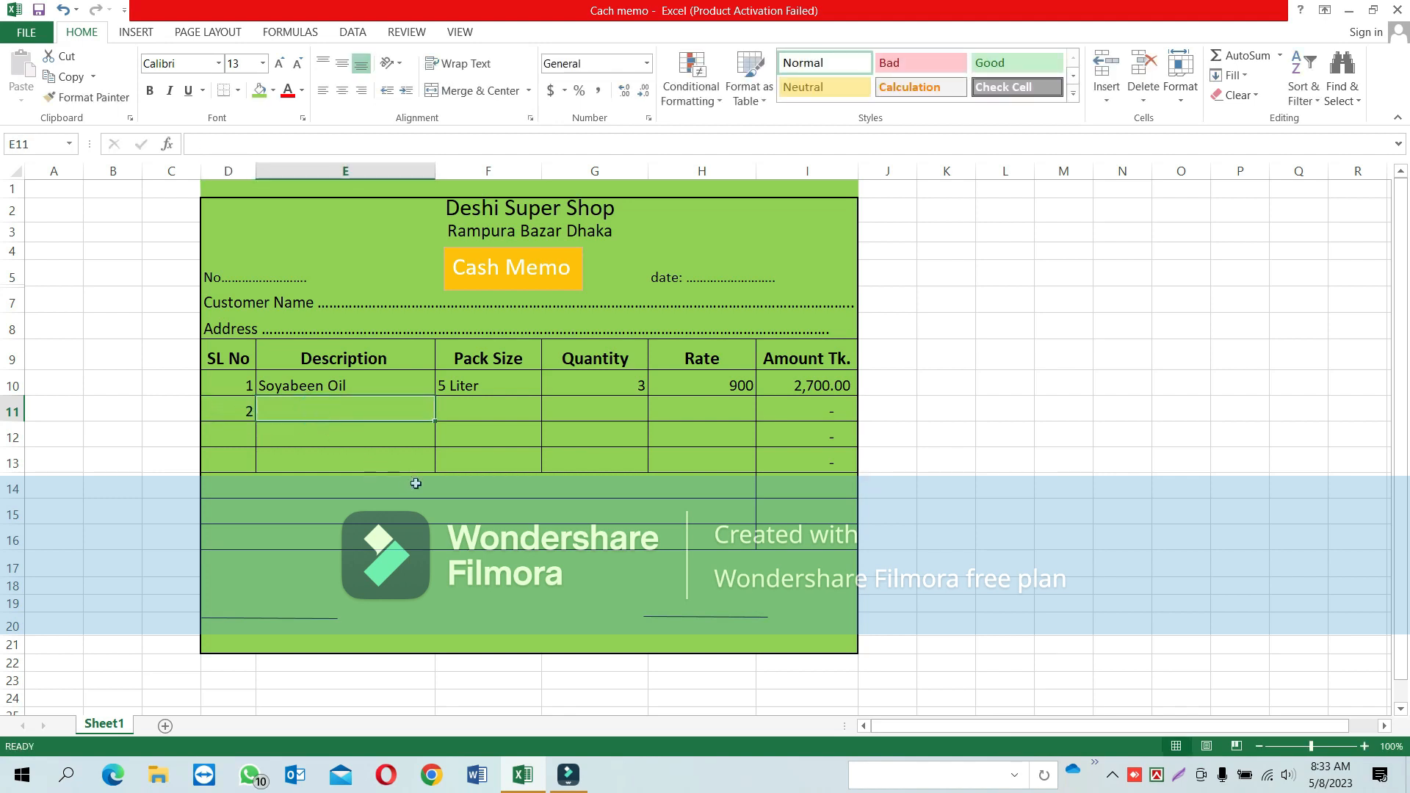
Step: Fill the second item row with description "Rice", pack size 25 and quantity 2
{"action": "type", "text": "Rice"}
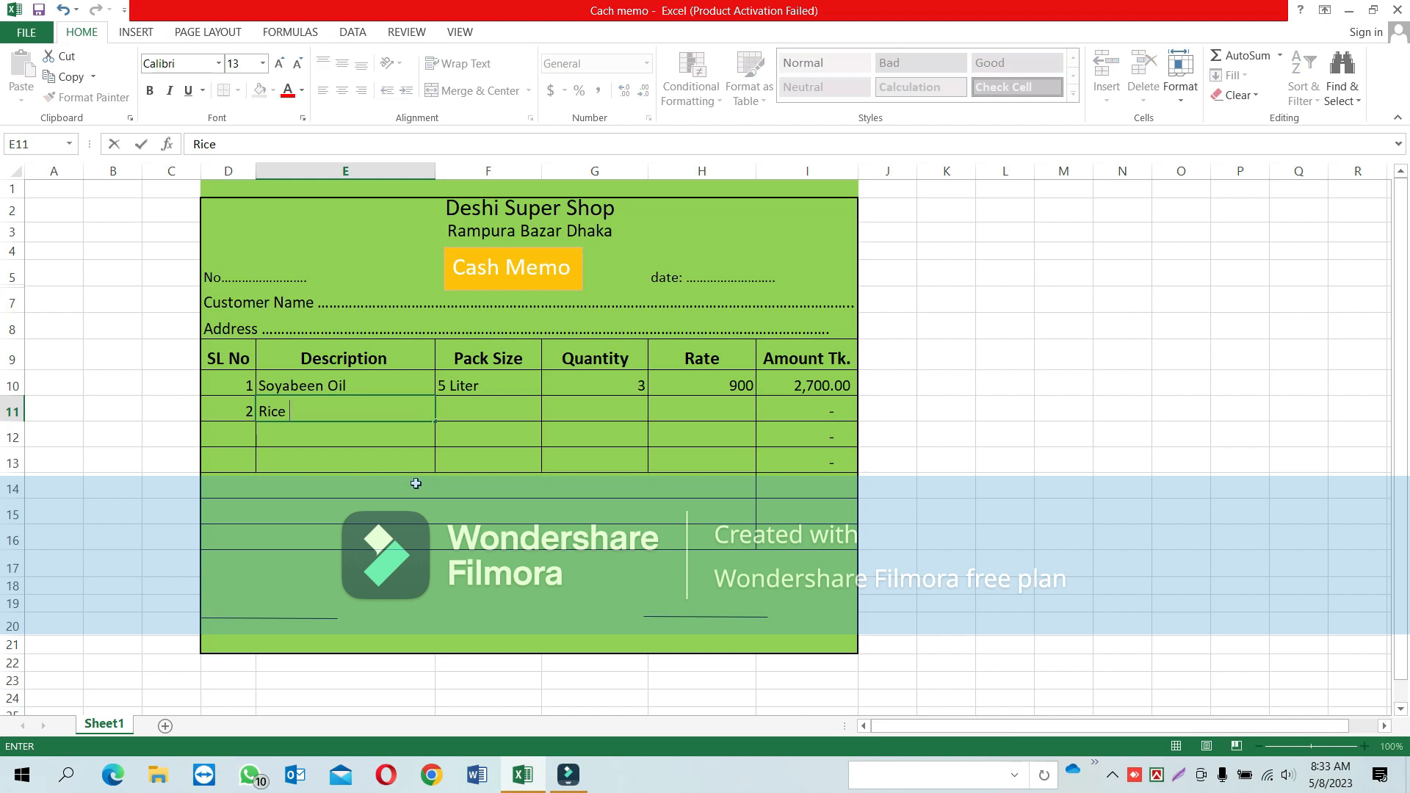
{"action": "key", "text": "Tab"}
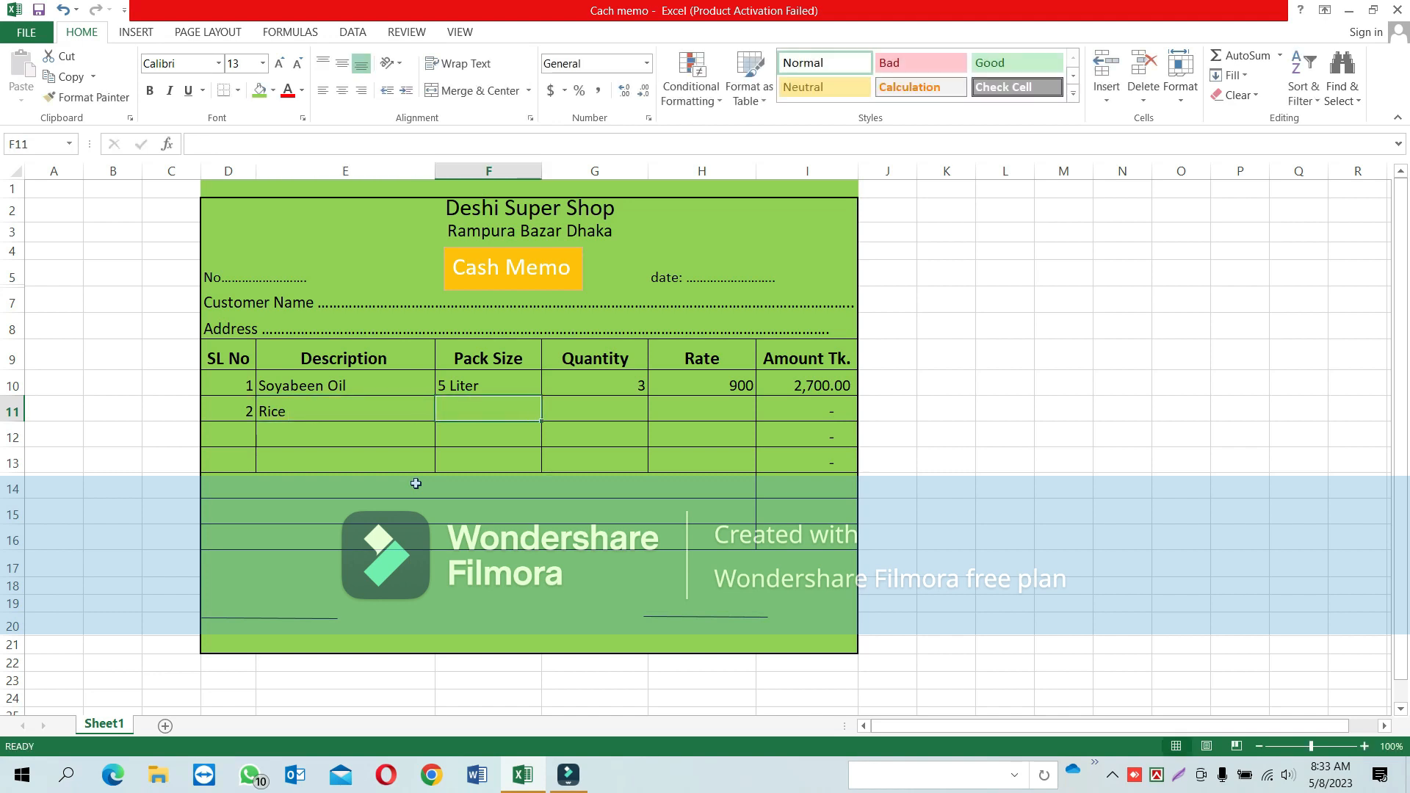
{"action": "type", "text": "25"}
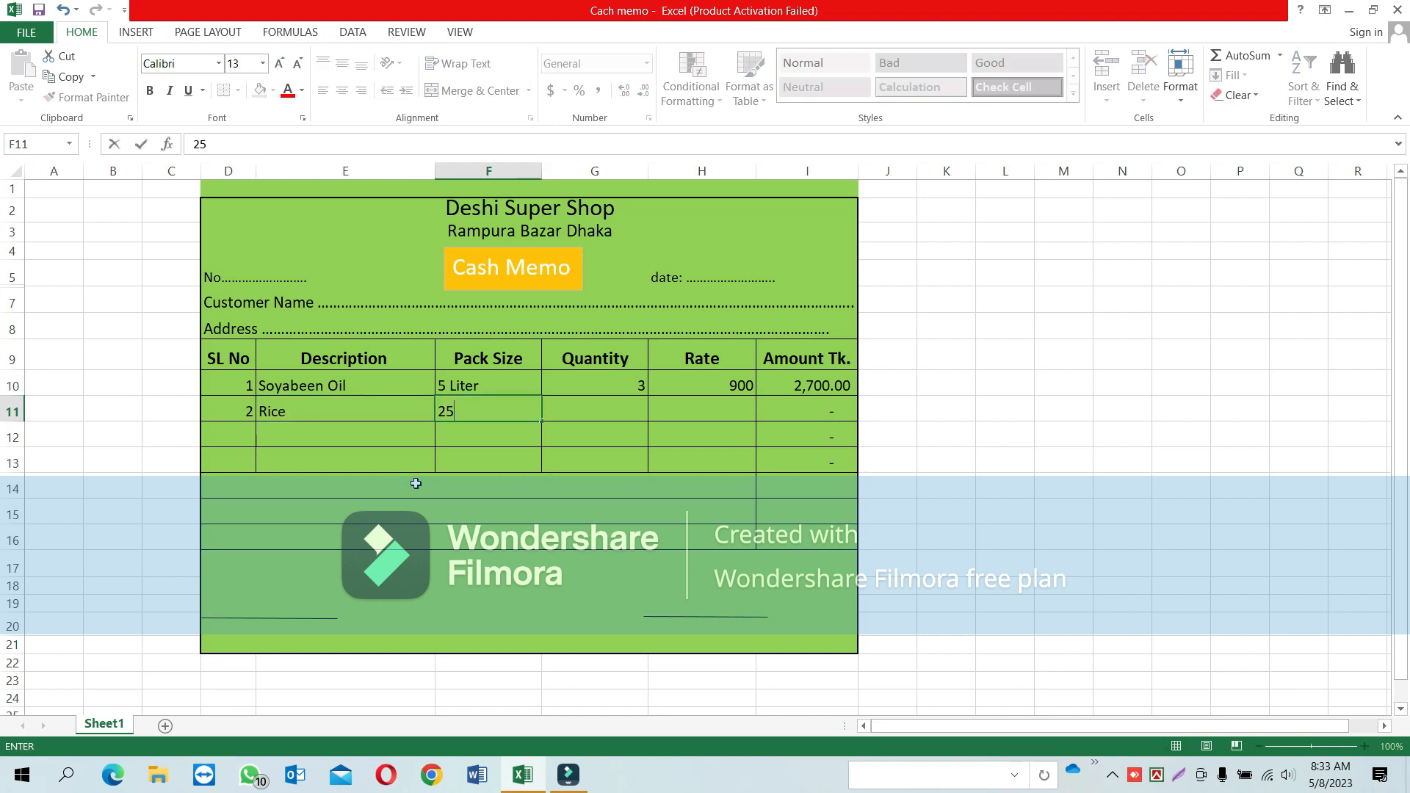
{"action": "key", "text": "Tab"}
{"action": "type", "text": "2"}
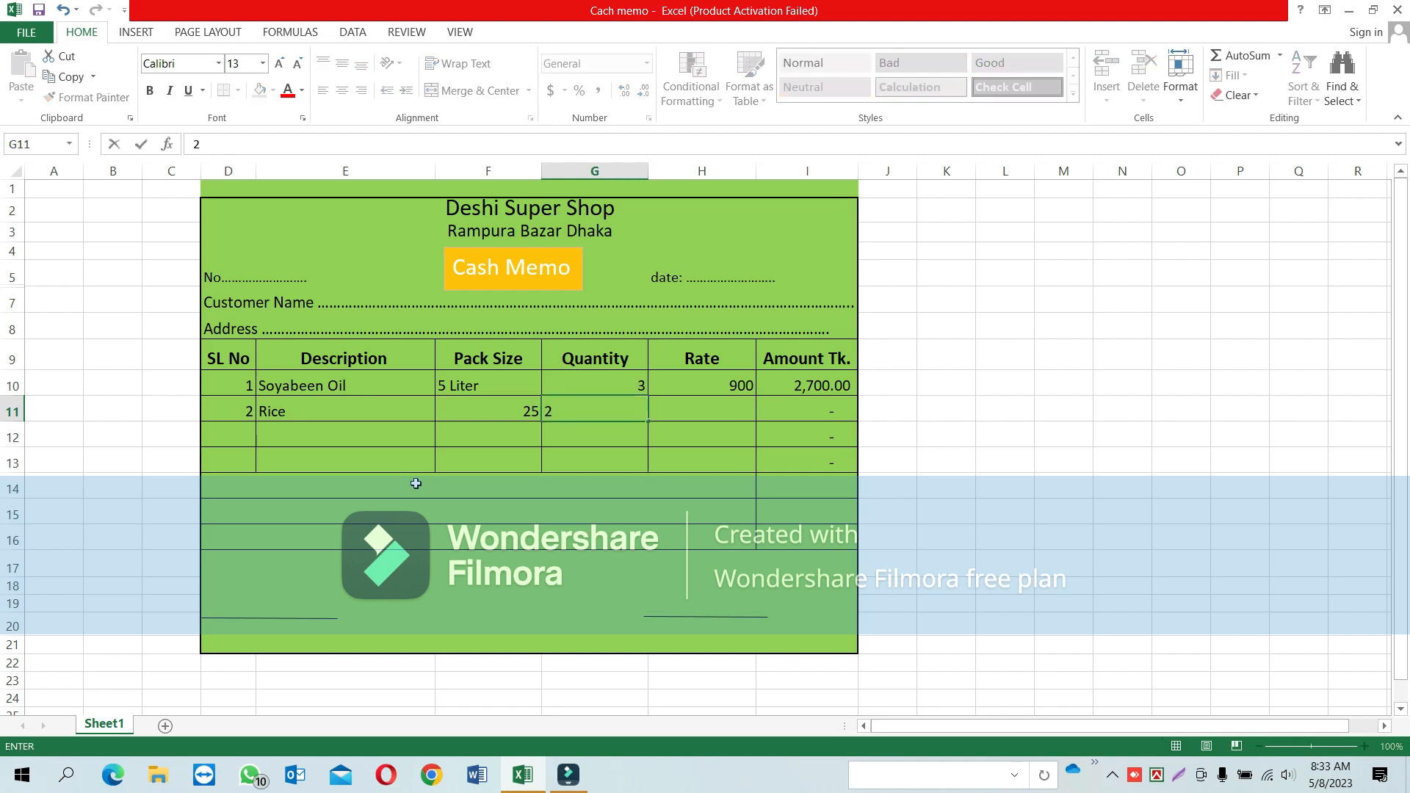
{"action": "key", "text": "Tab"}
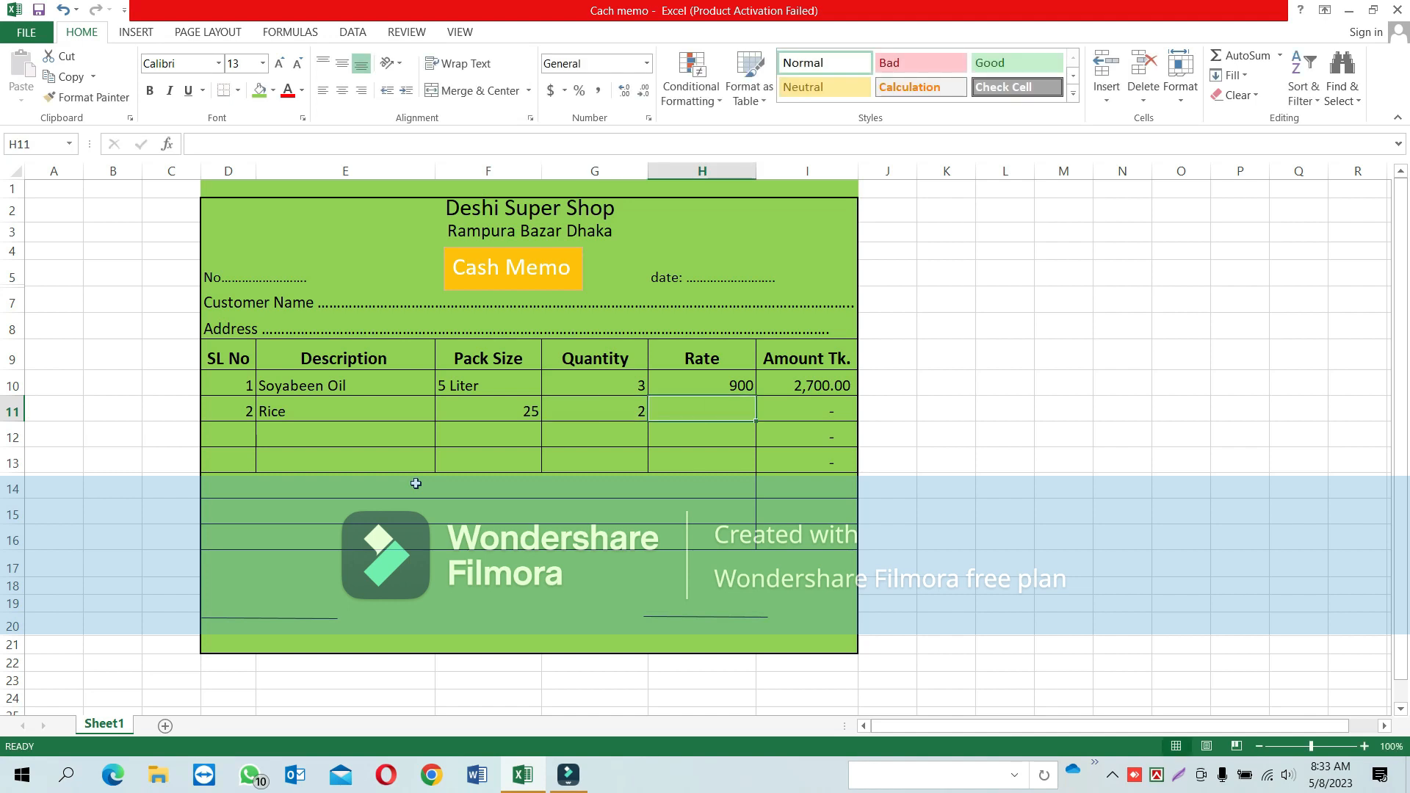
Step: Add the unit to the Rice pack size in F11 so it reads "25 Kg"
{"action": "left_click", "coordinate": [544, 410]}
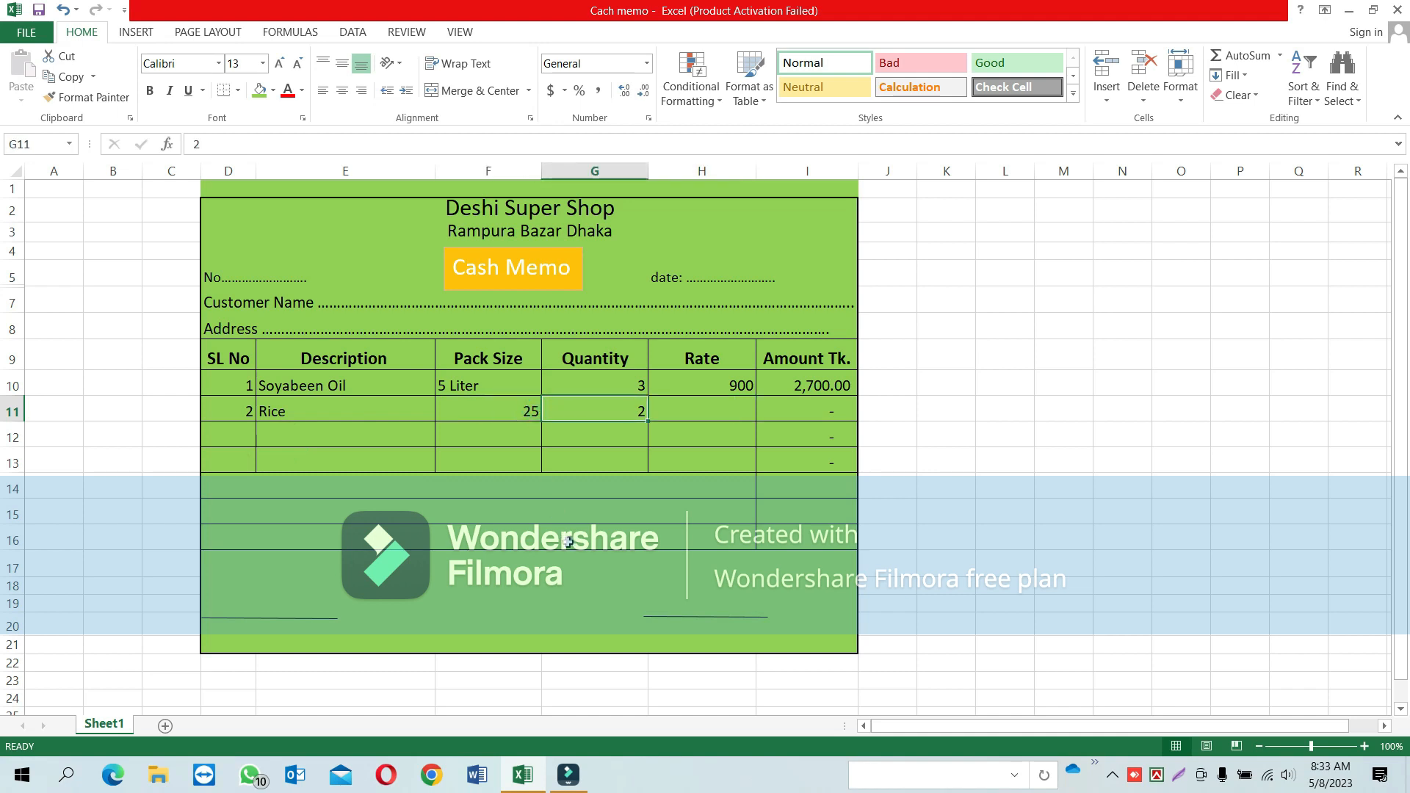
{"action": "double_click", "coordinate": [532, 412]}
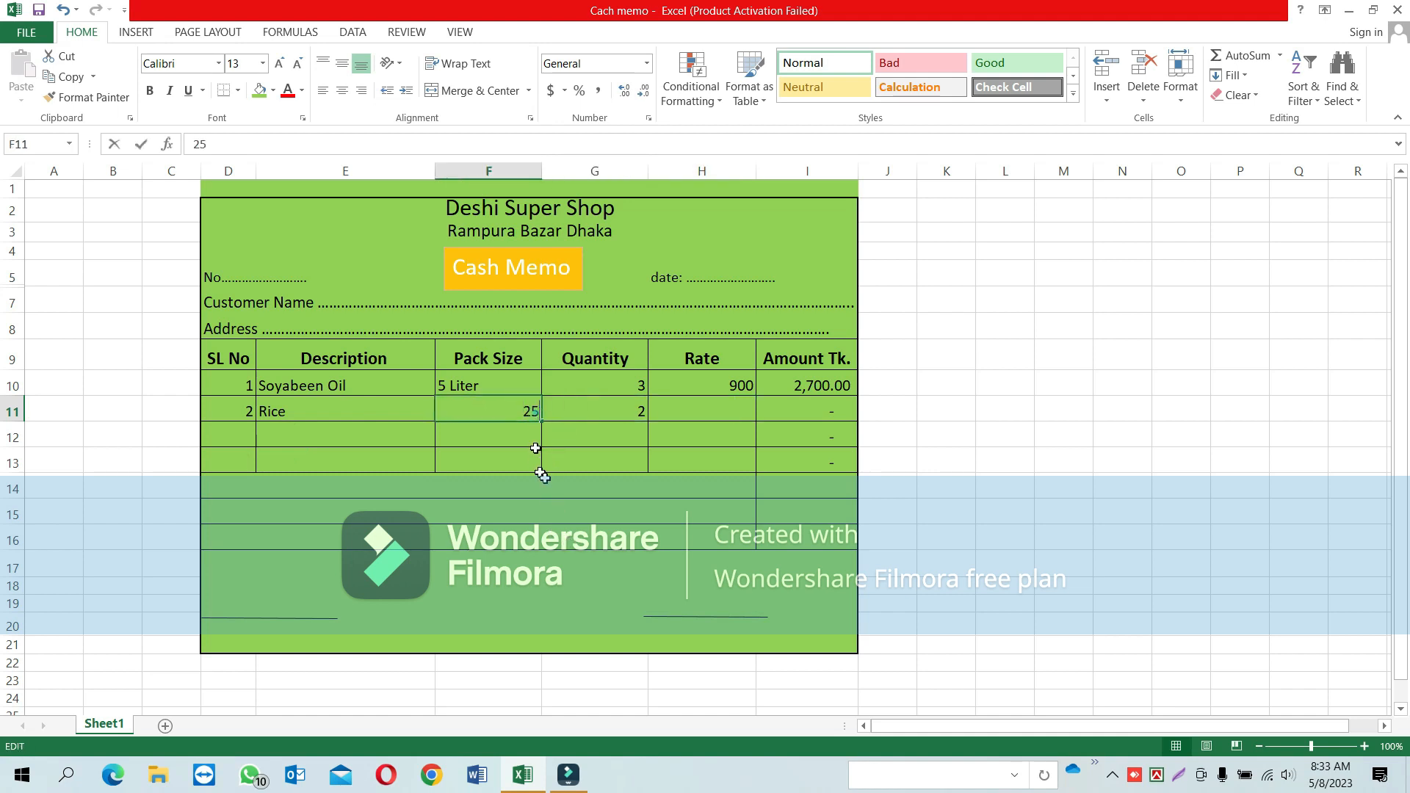
{"action": "type", "text": "Kg"}
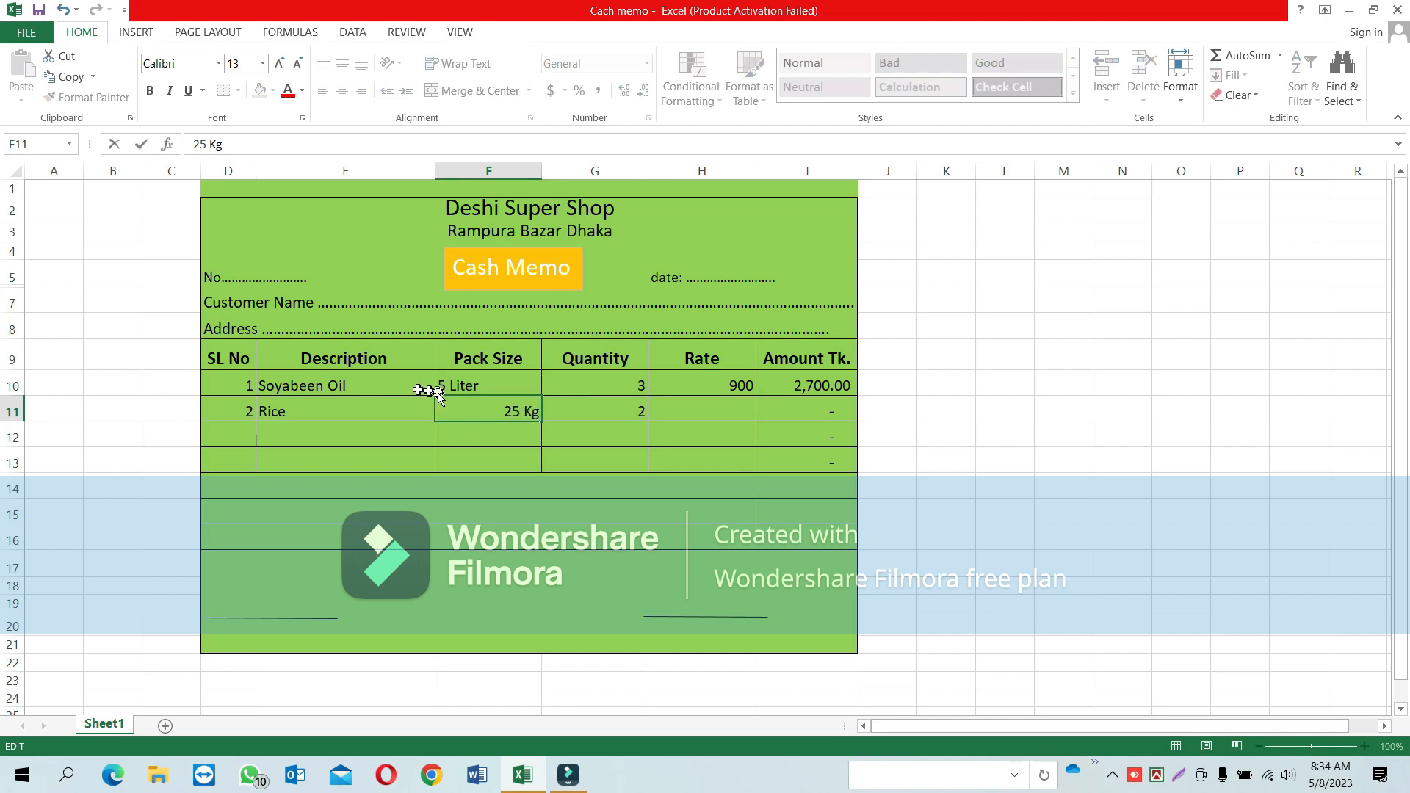
{"action": "left_click", "coordinate": [514, 447]}
Step: Enter a rate of 1500 for the Rice row in H11
{"action": "left_click", "coordinate": [614, 413]}
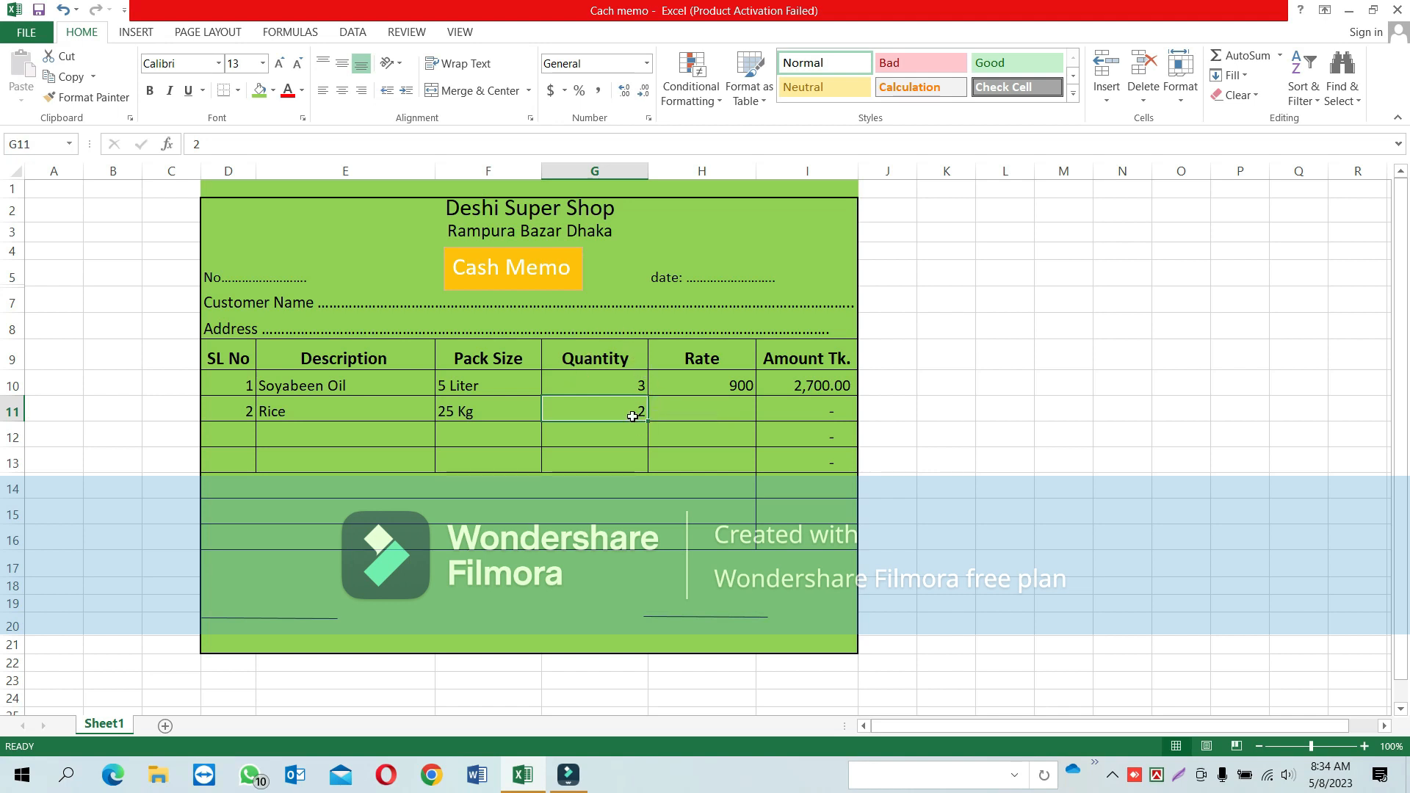
{"action": "left_click", "coordinate": [692, 409]}
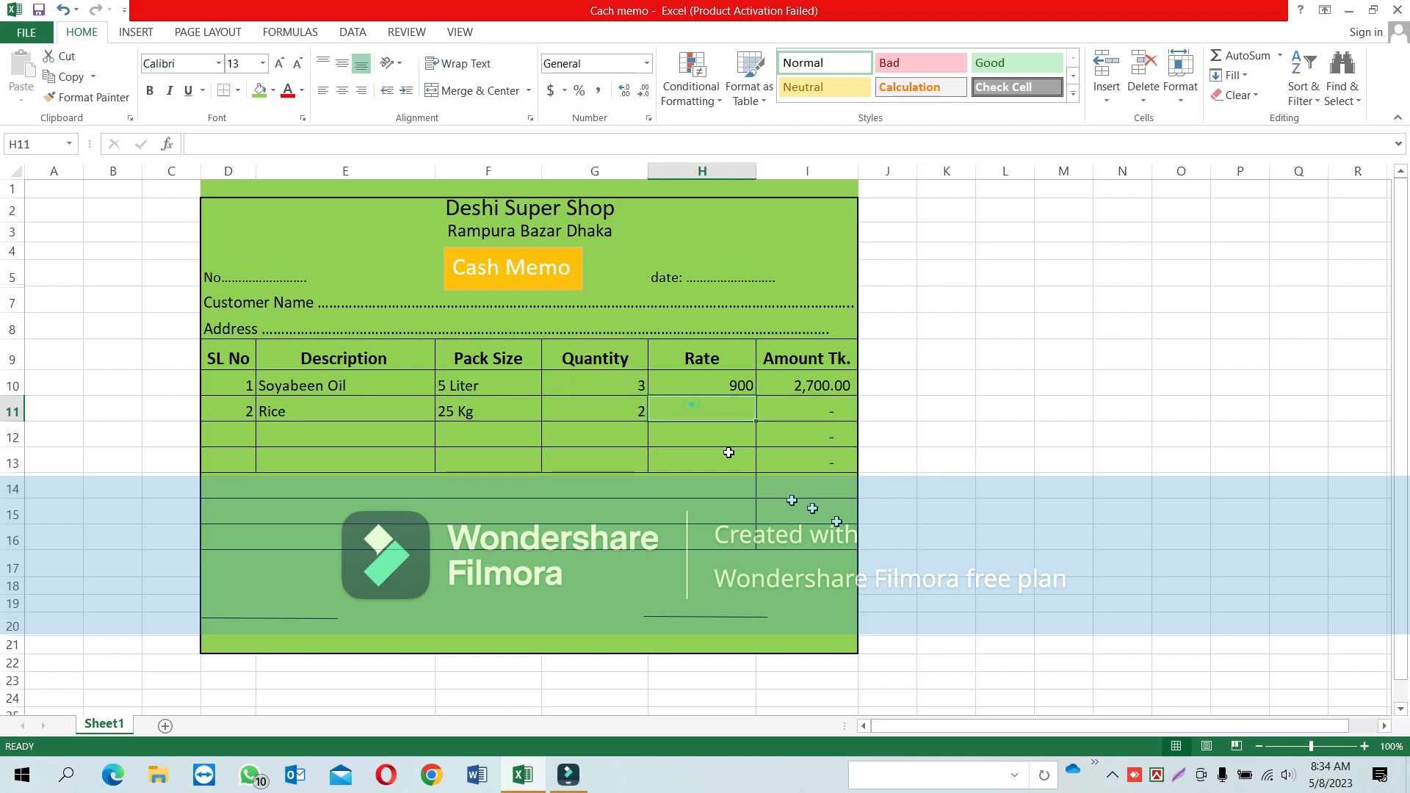
{"action": "type", "text": "15"}
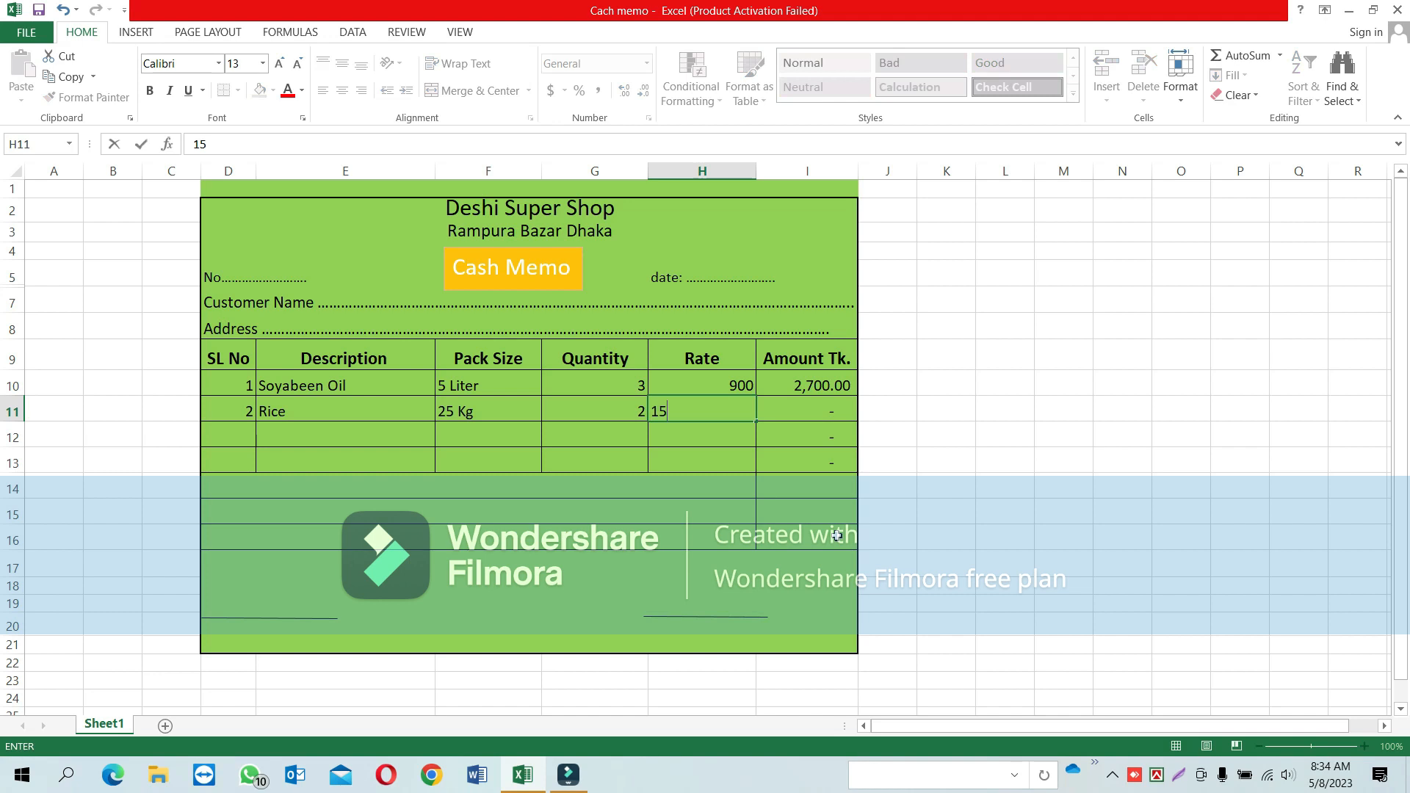
{"action": "type", "text": "00"}
{"action": "key", "text": "Return"}
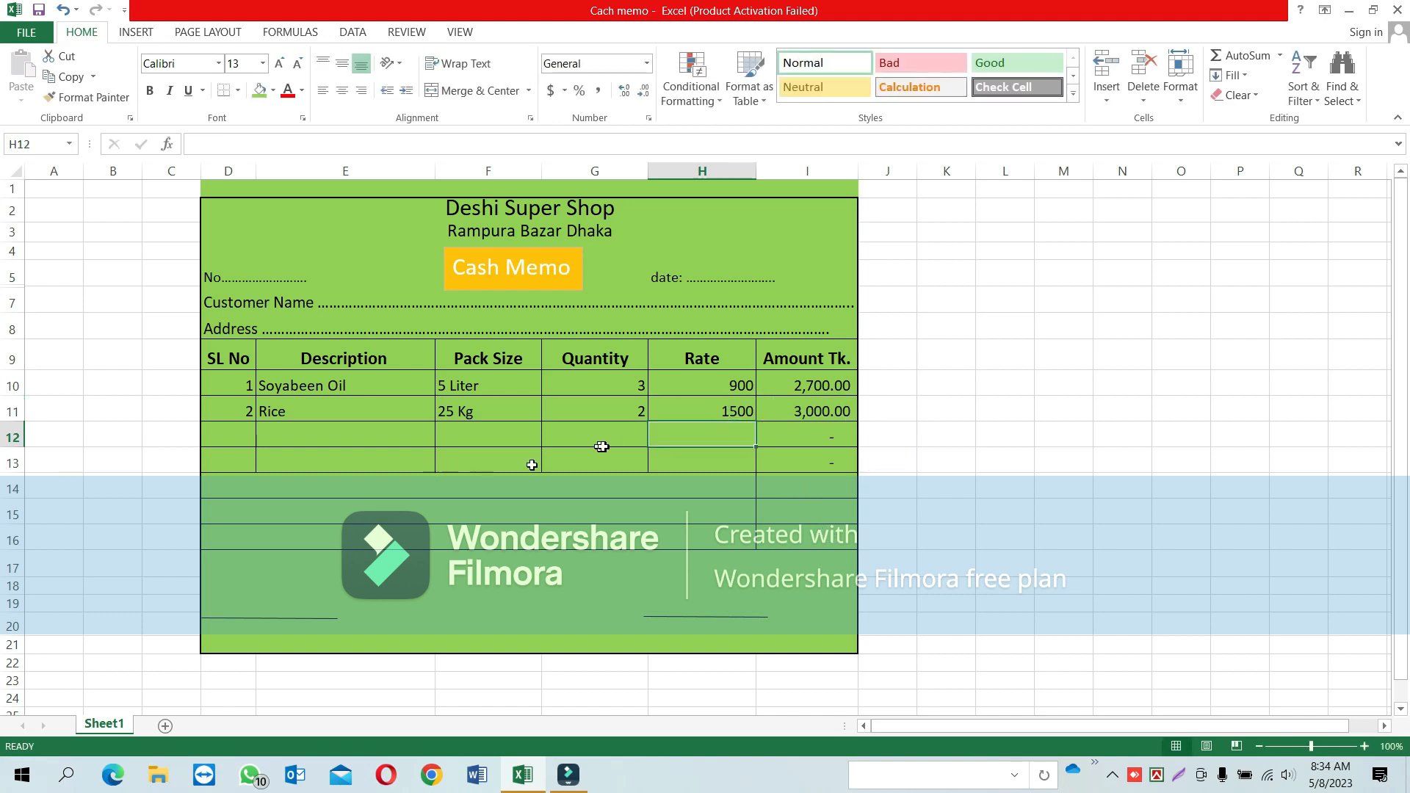
Step: Start the third item row with serial number 3 and description "Detargent Powder"
{"action": "left_click", "coordinate": [228, 432]}
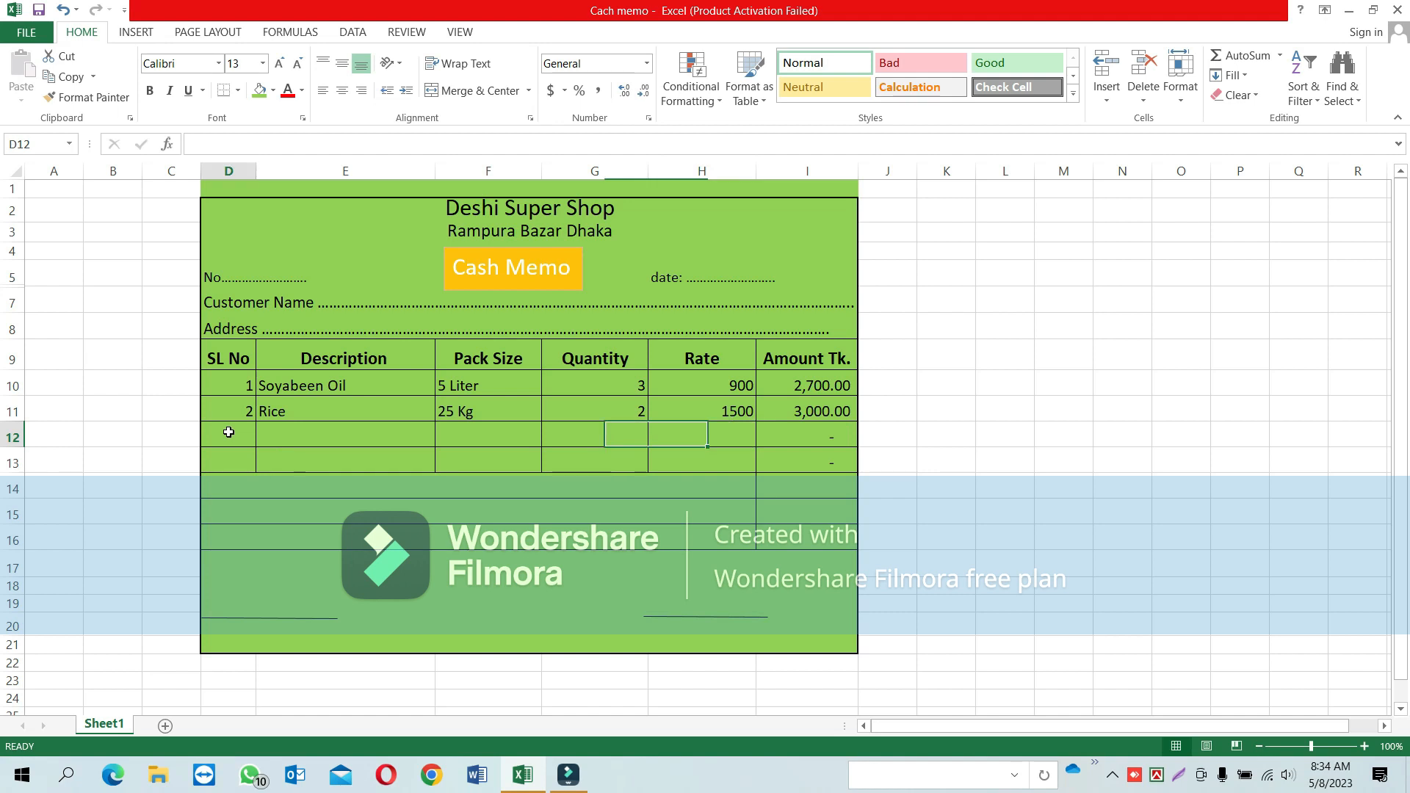
{"action": "type", "text": "3"}
{"action": "left_click", "coordinate": [311, 437]}
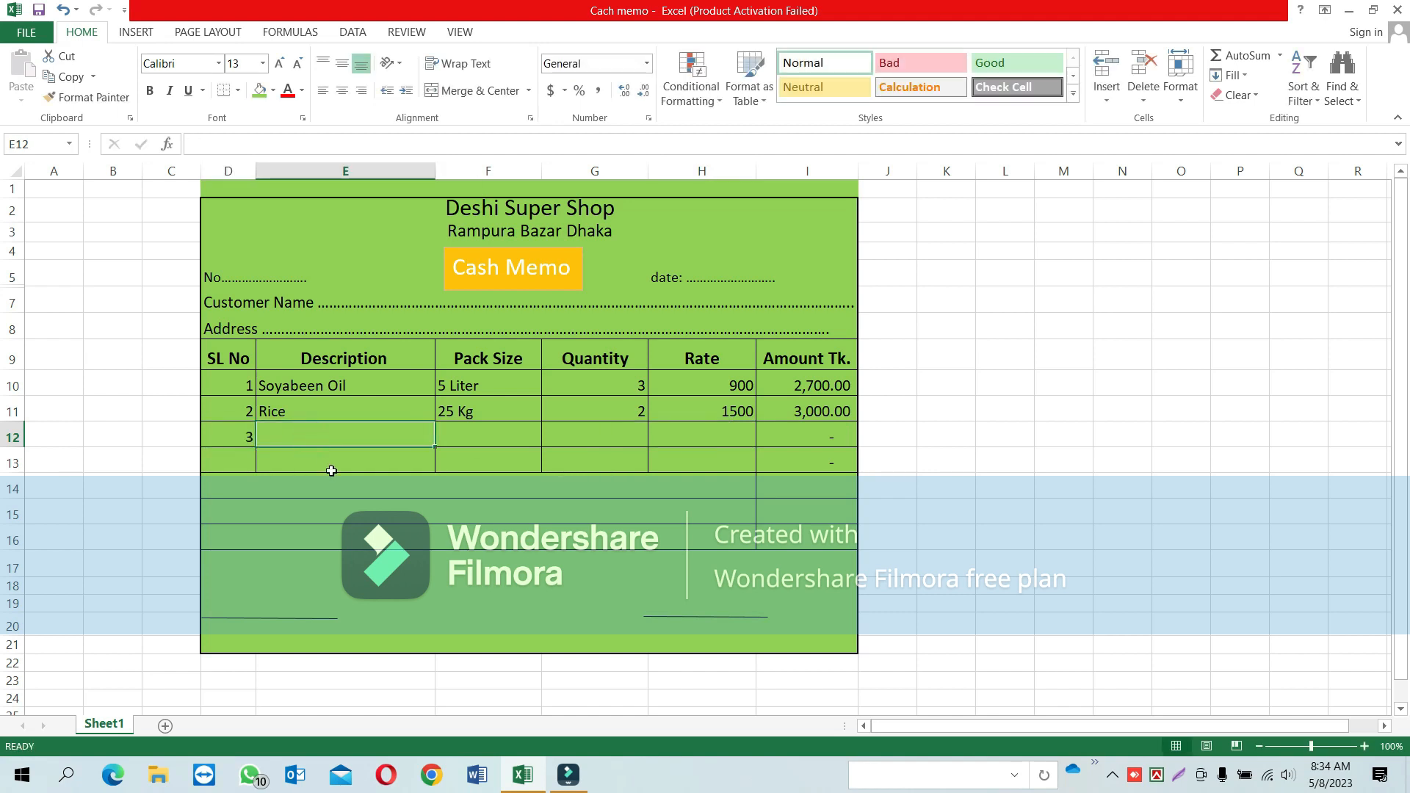
{"action": "type", "text": "Dw"}
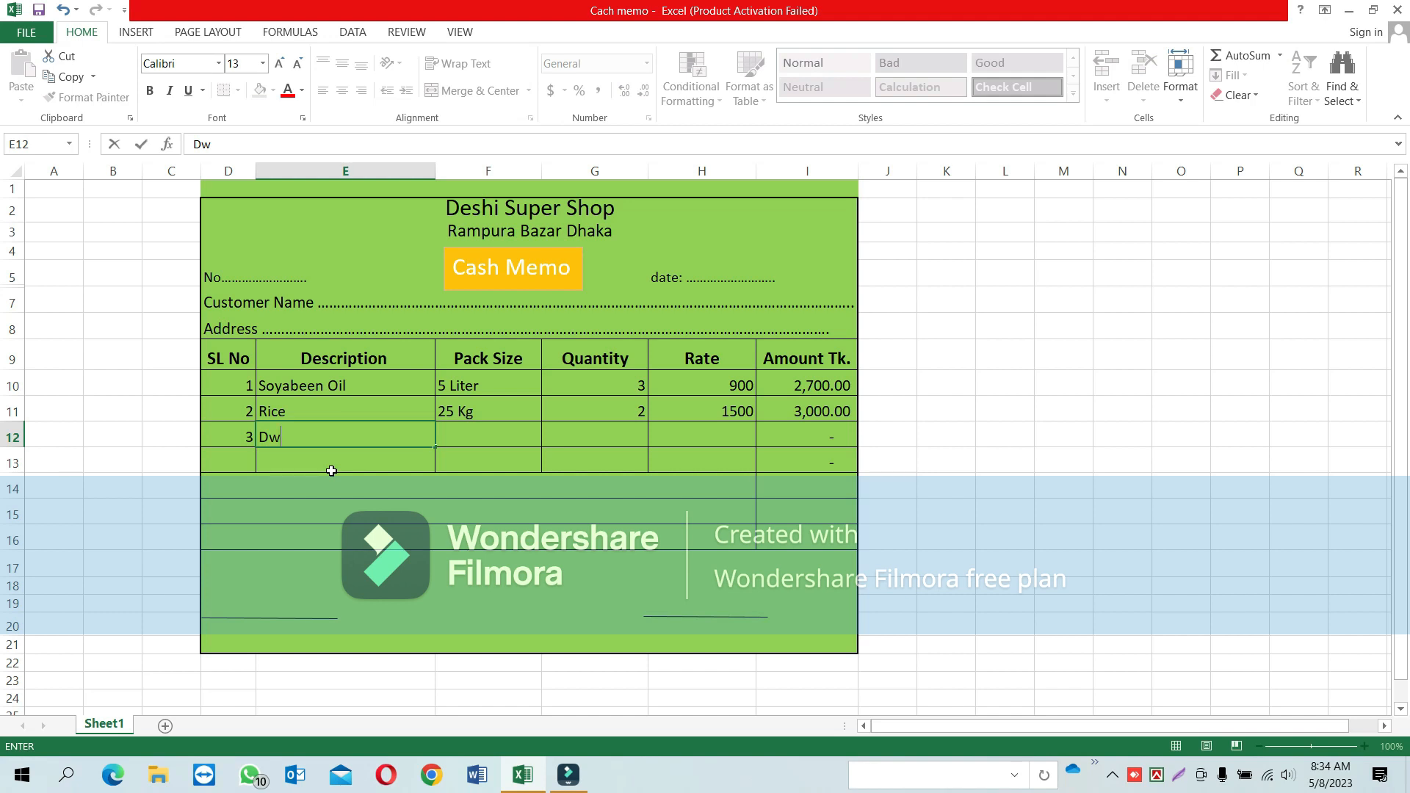
{"action": "key", "text": "BackSpace"}
{"action": "type", "text": "etargent Po"}
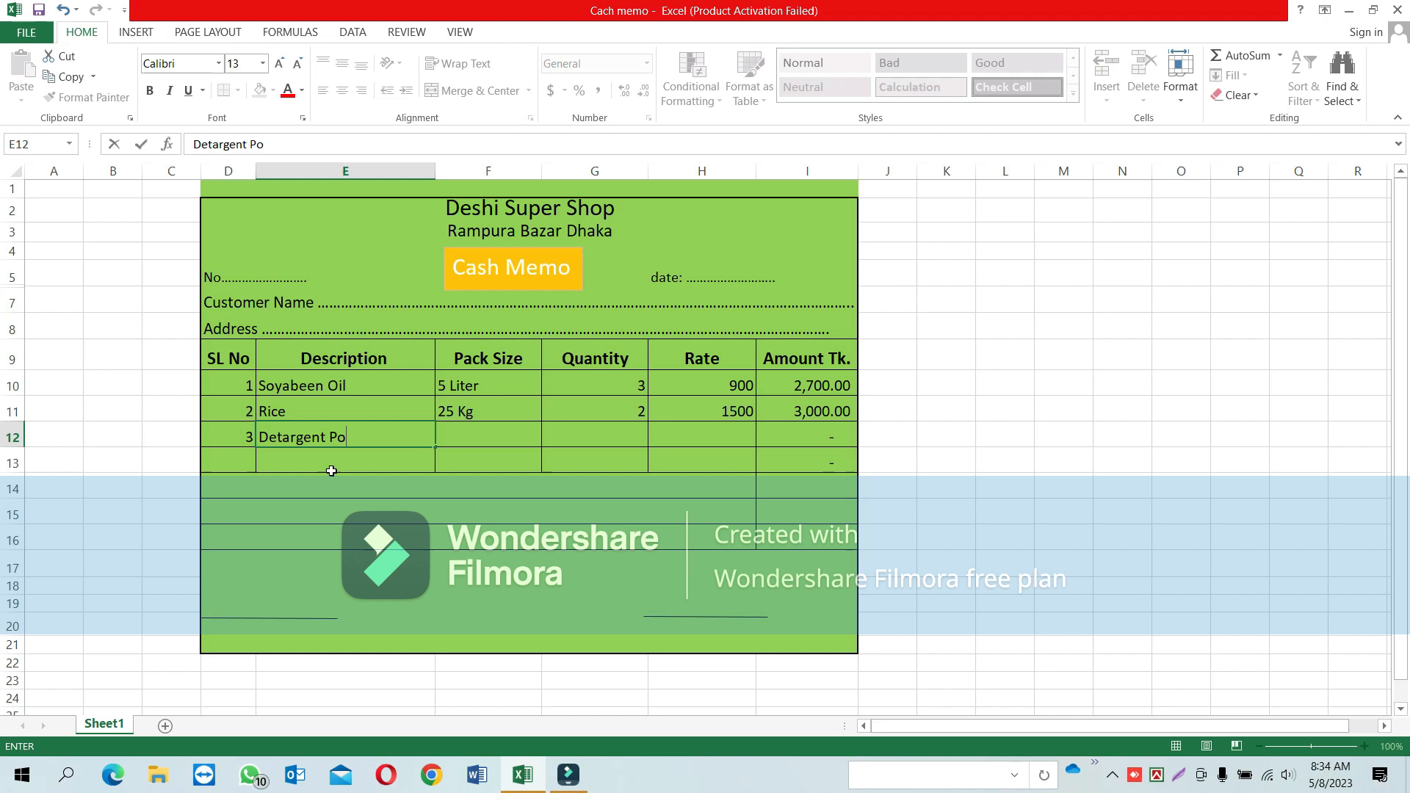
{"action": "type", "text": "wder"}
Step: Complete the third item row with pack size "1 Kg", quantity 4 and rate 120
{"action": "left_click", "coordinate": [483, 440]}
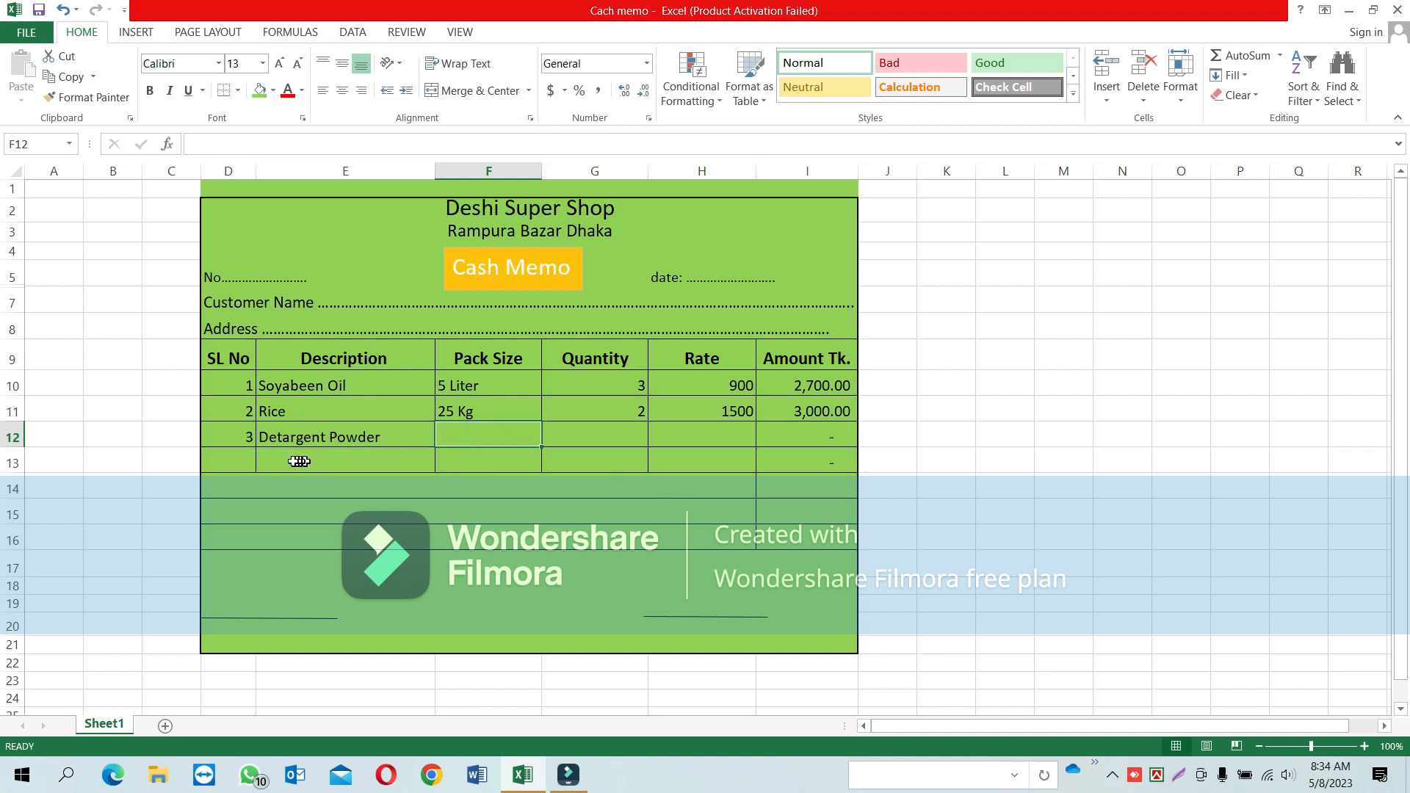
{"action": "double_click", "coordinate": [527, 441]}
{"action": "type", "text": "1 Kg"}
{"action": "key", "text": "Tab"}
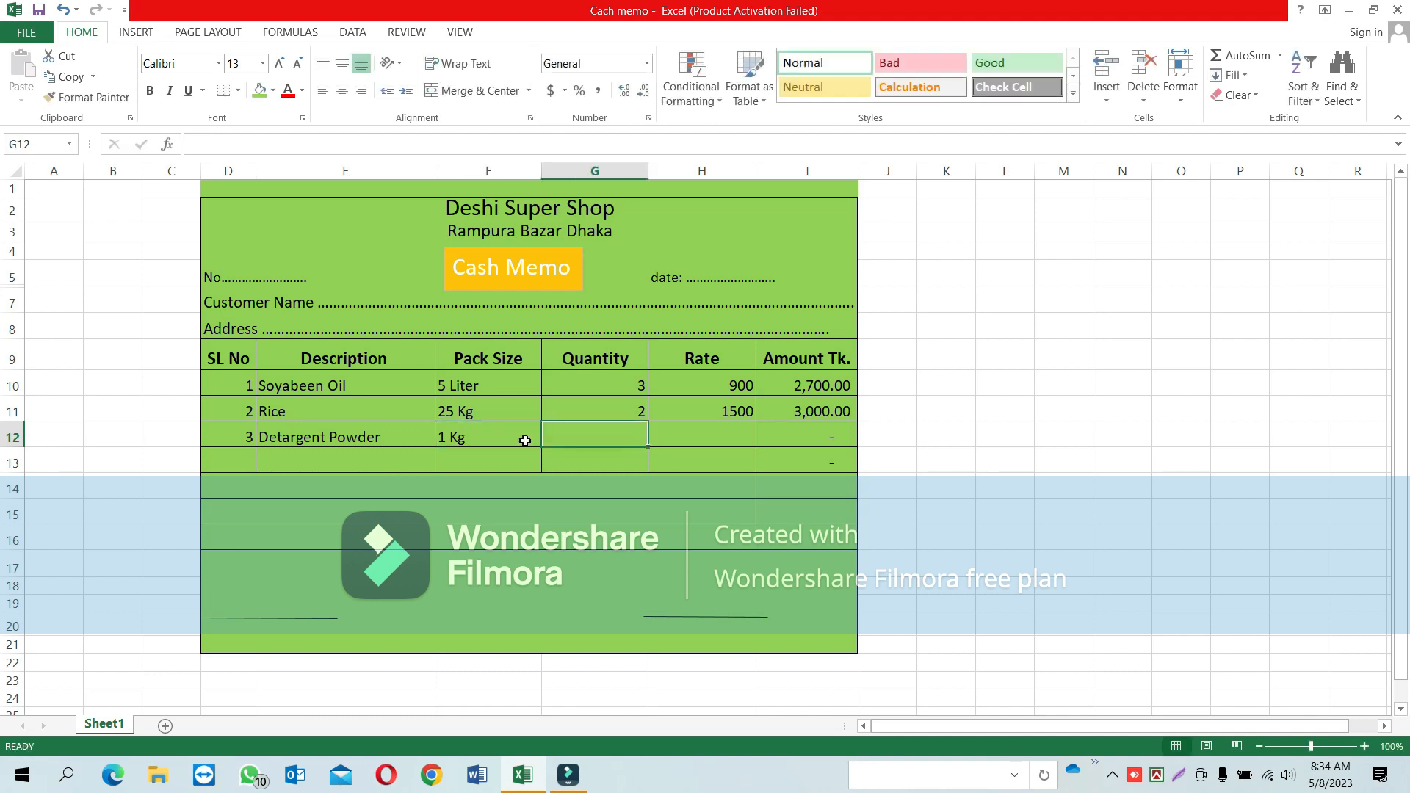
{"action": "type", "text": "4"}
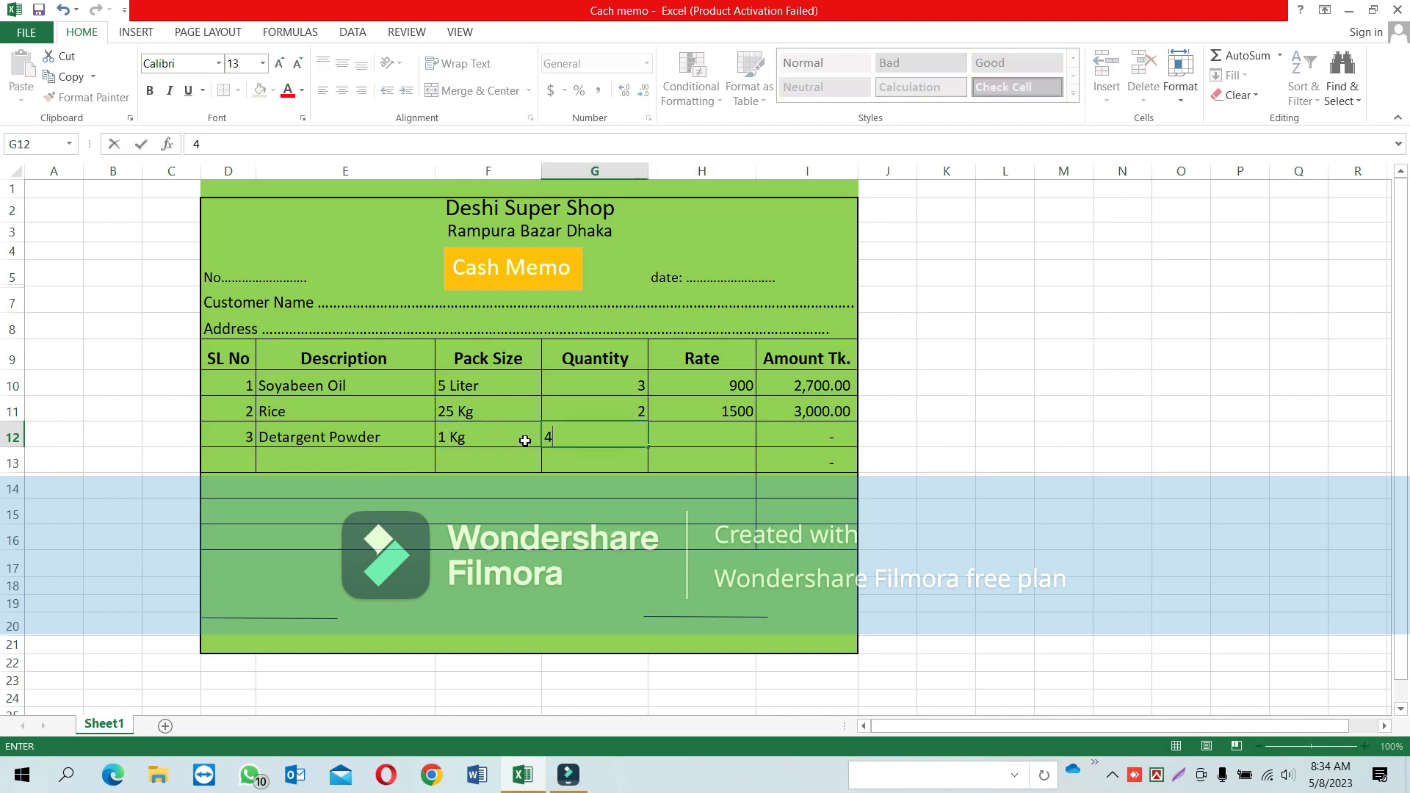
{"action": "key", "text": "Tab"}
{"action": "type", "text": "120"}
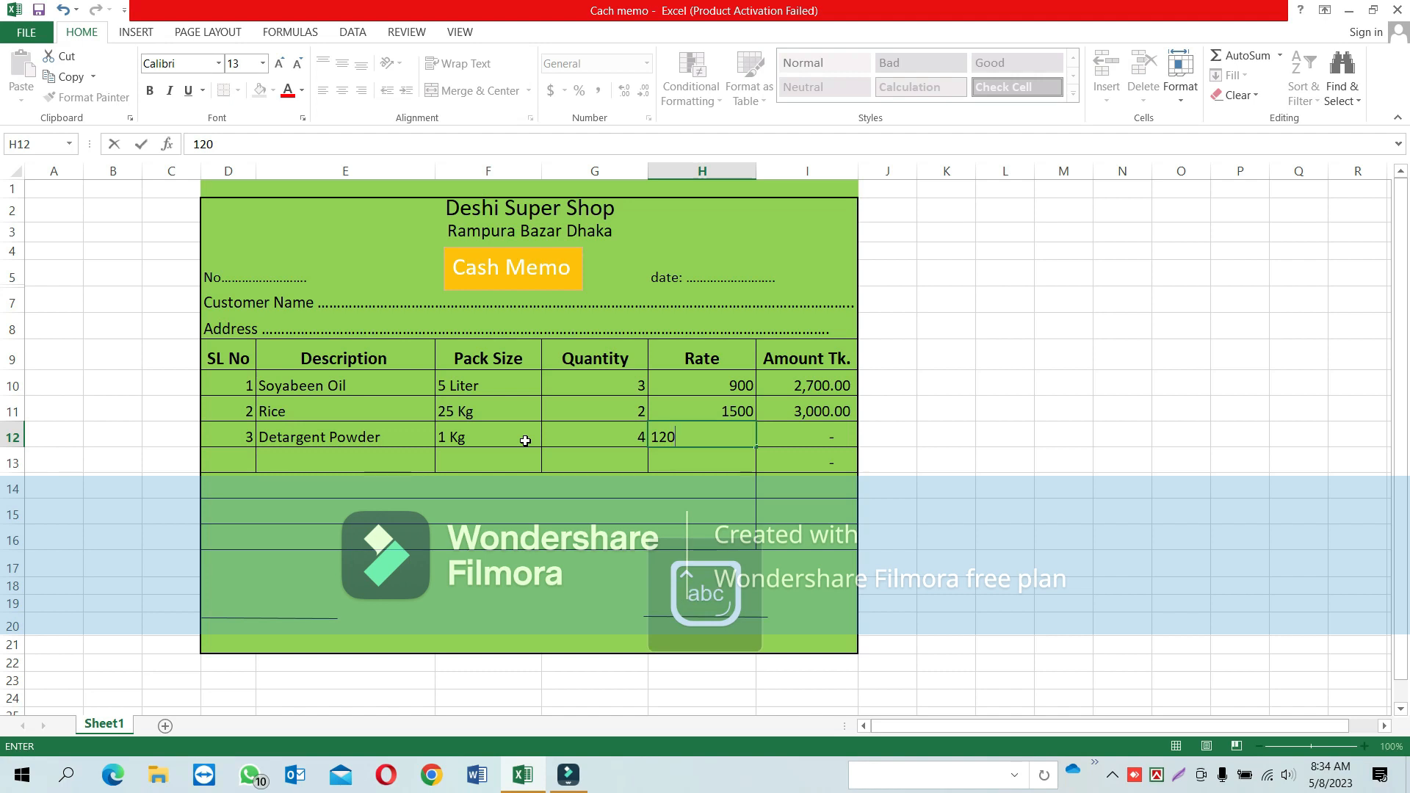
{"action": "key", "text": "Tab"}
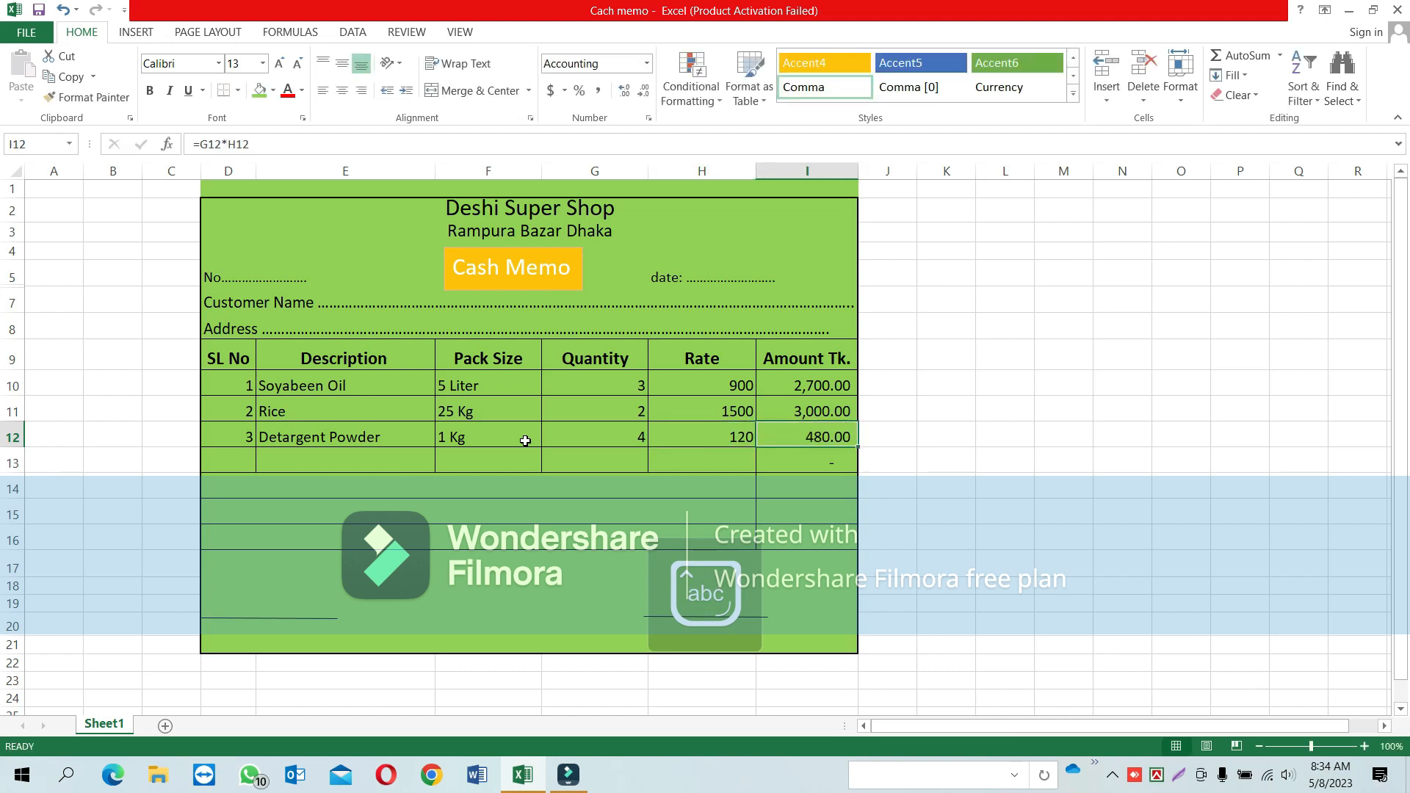
{"action": "key", "text": "Return"}
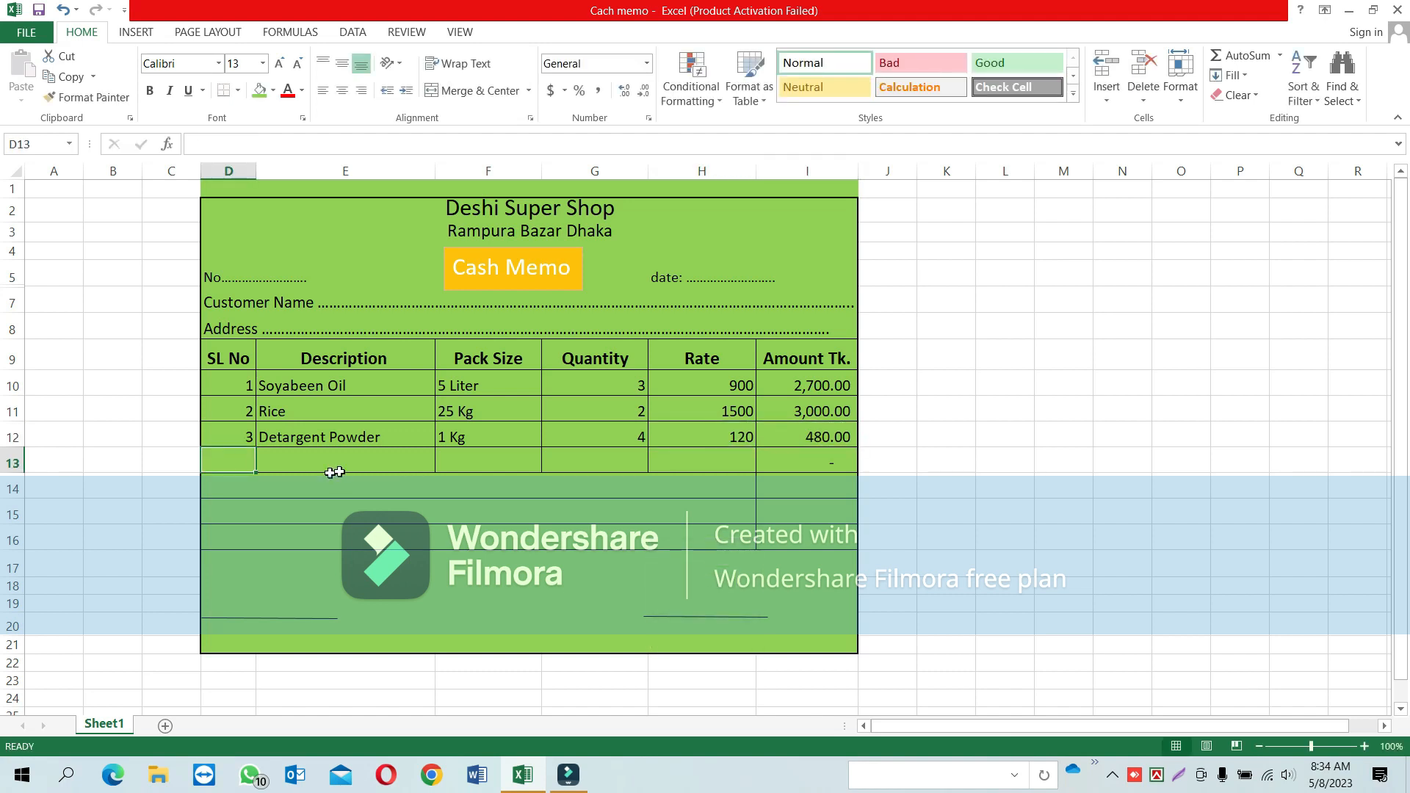
{"action": "left_click", "coordinate": [808, 458]}
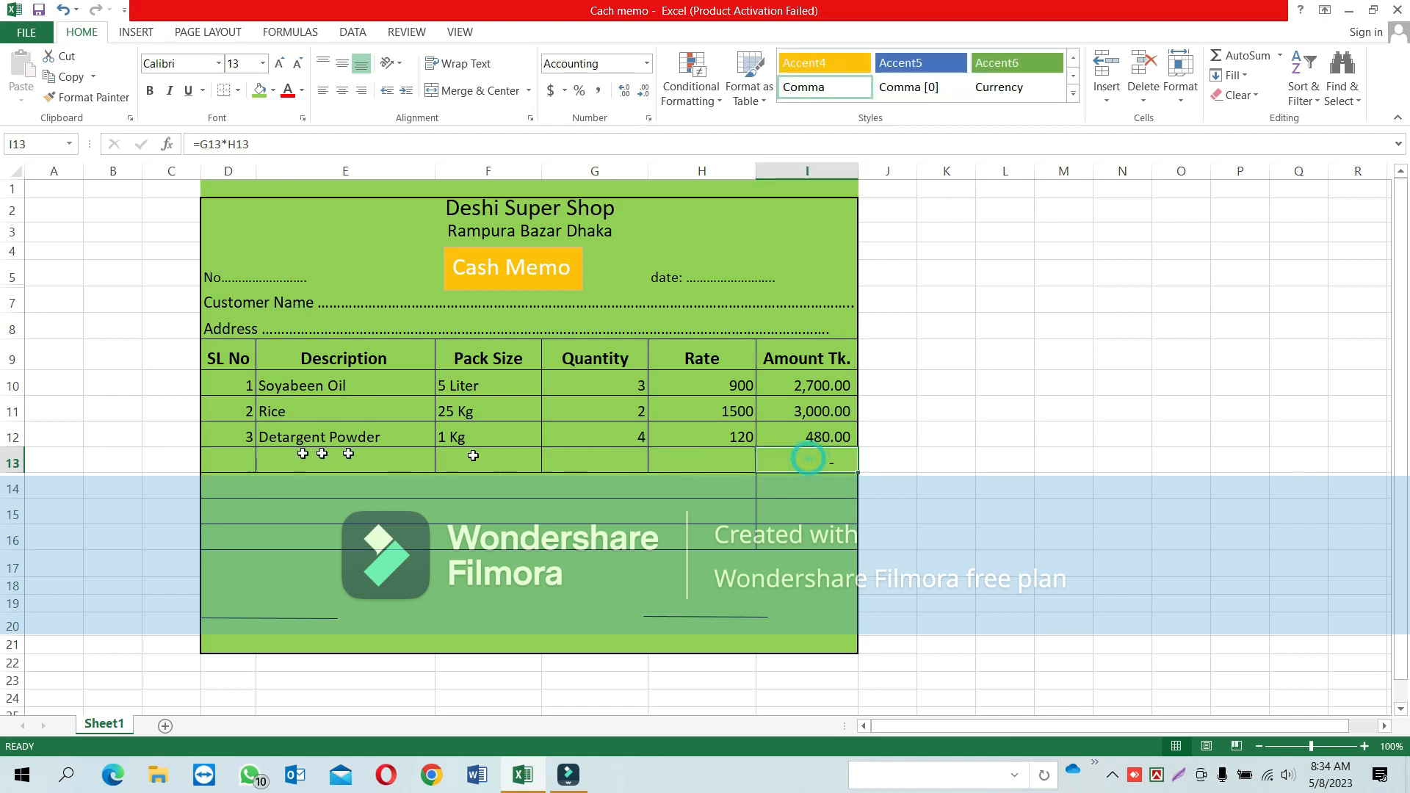
{"action": "left_click", "coordinate": [242, 452]}
{"action": "left_click", "coordinate": [812, 460]}
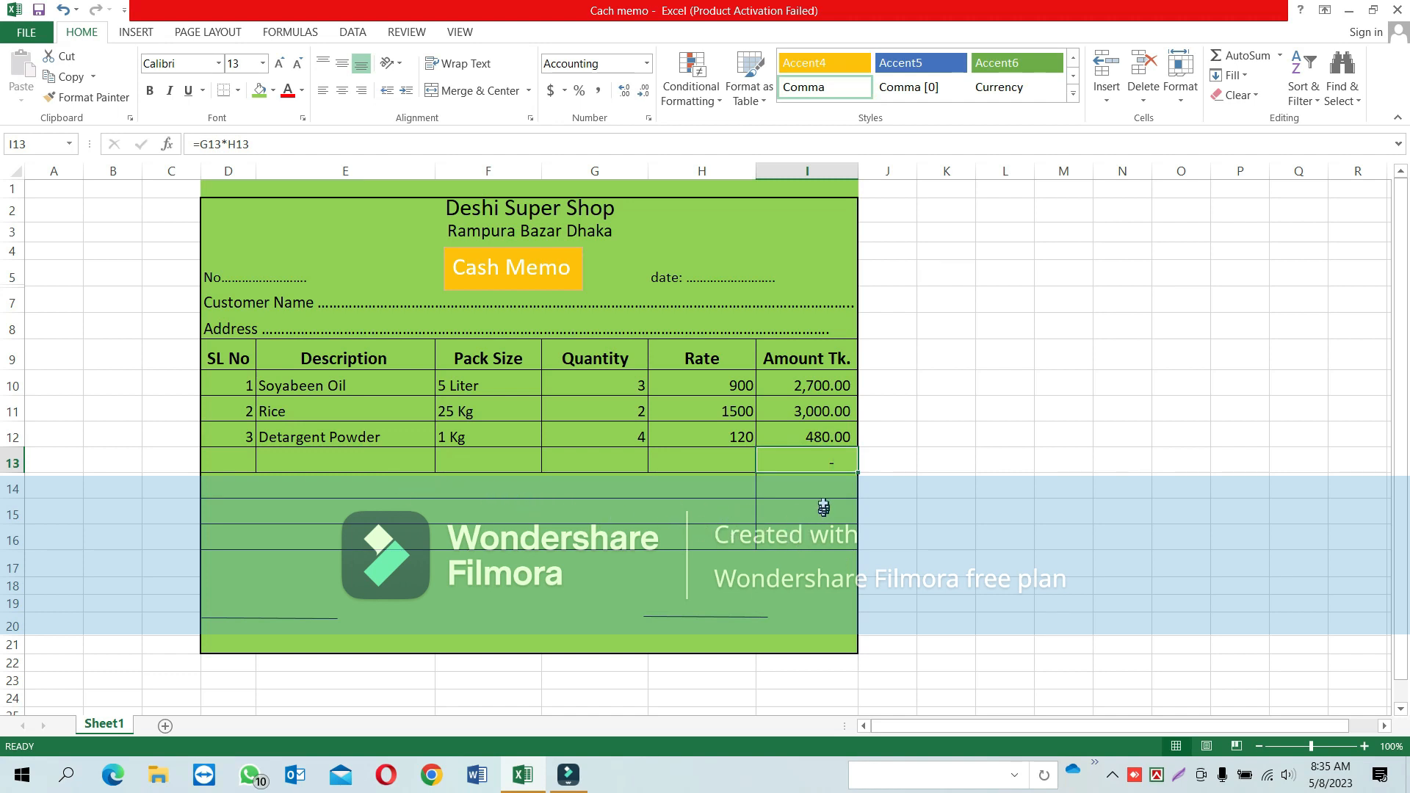
Step: Enter the label "Sub Total" in the merged cell F14 below the item rows
{"action": "left_click", "coordinate": [809, 489]}
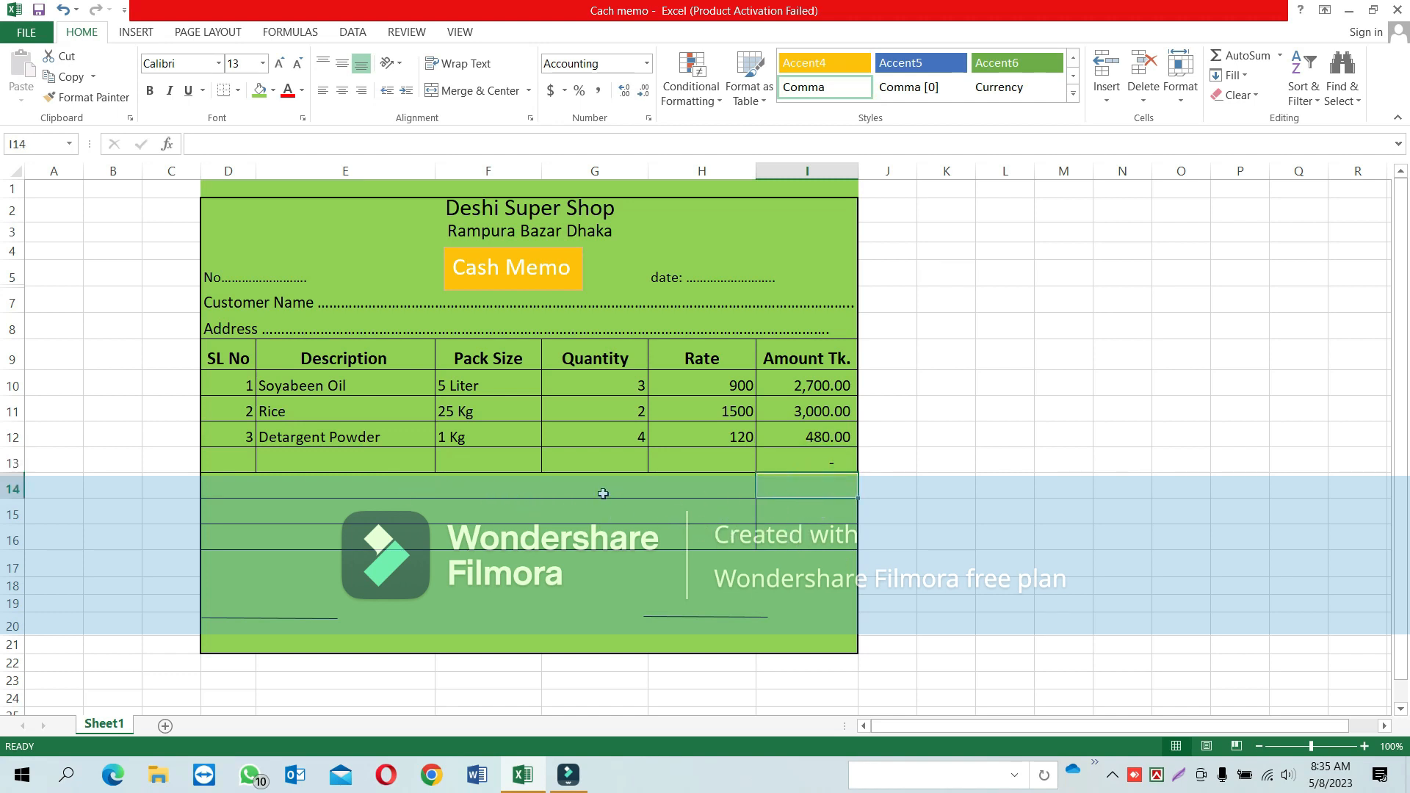
{"action": "left_click", "coordinate": [695, 493]}
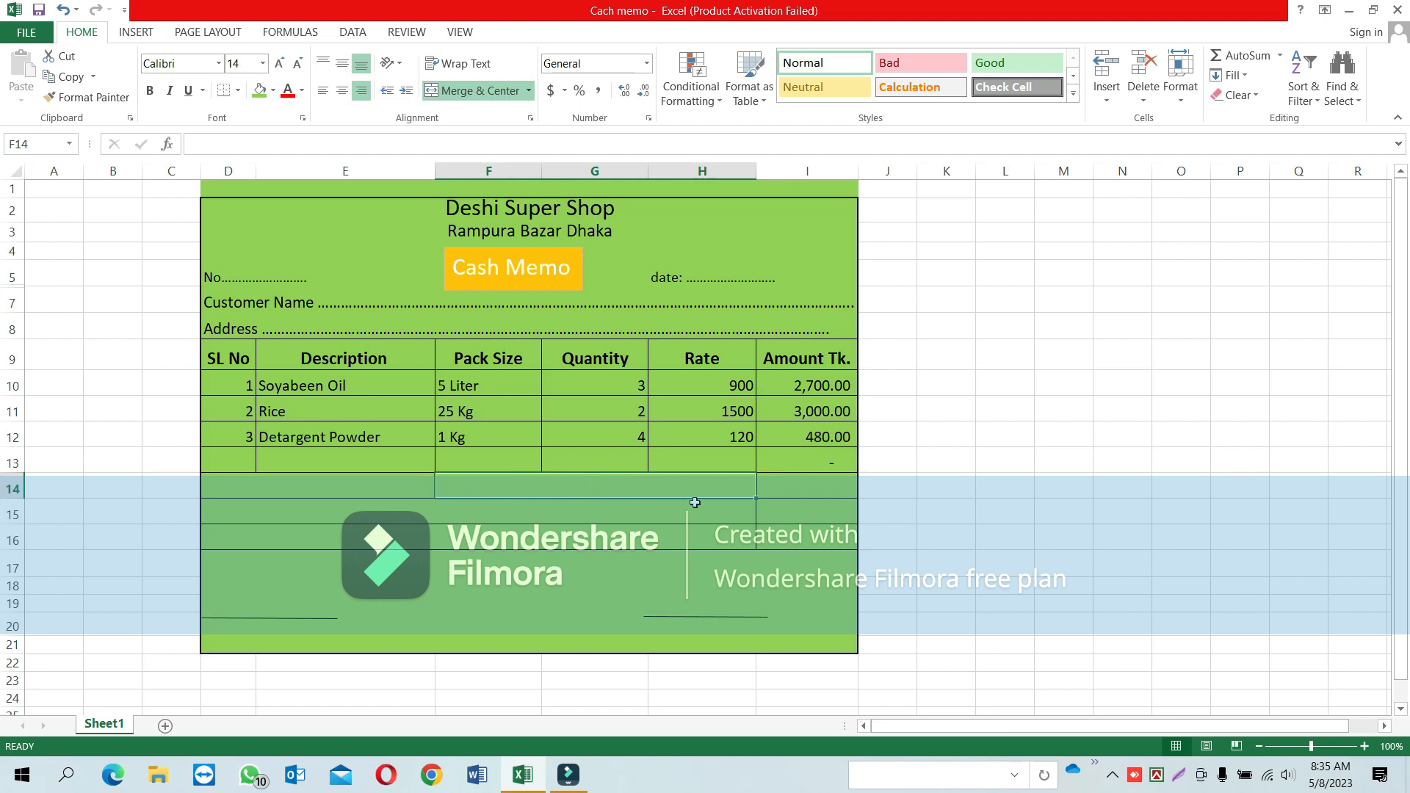
{"action": "type", "text": "Sub Total"}
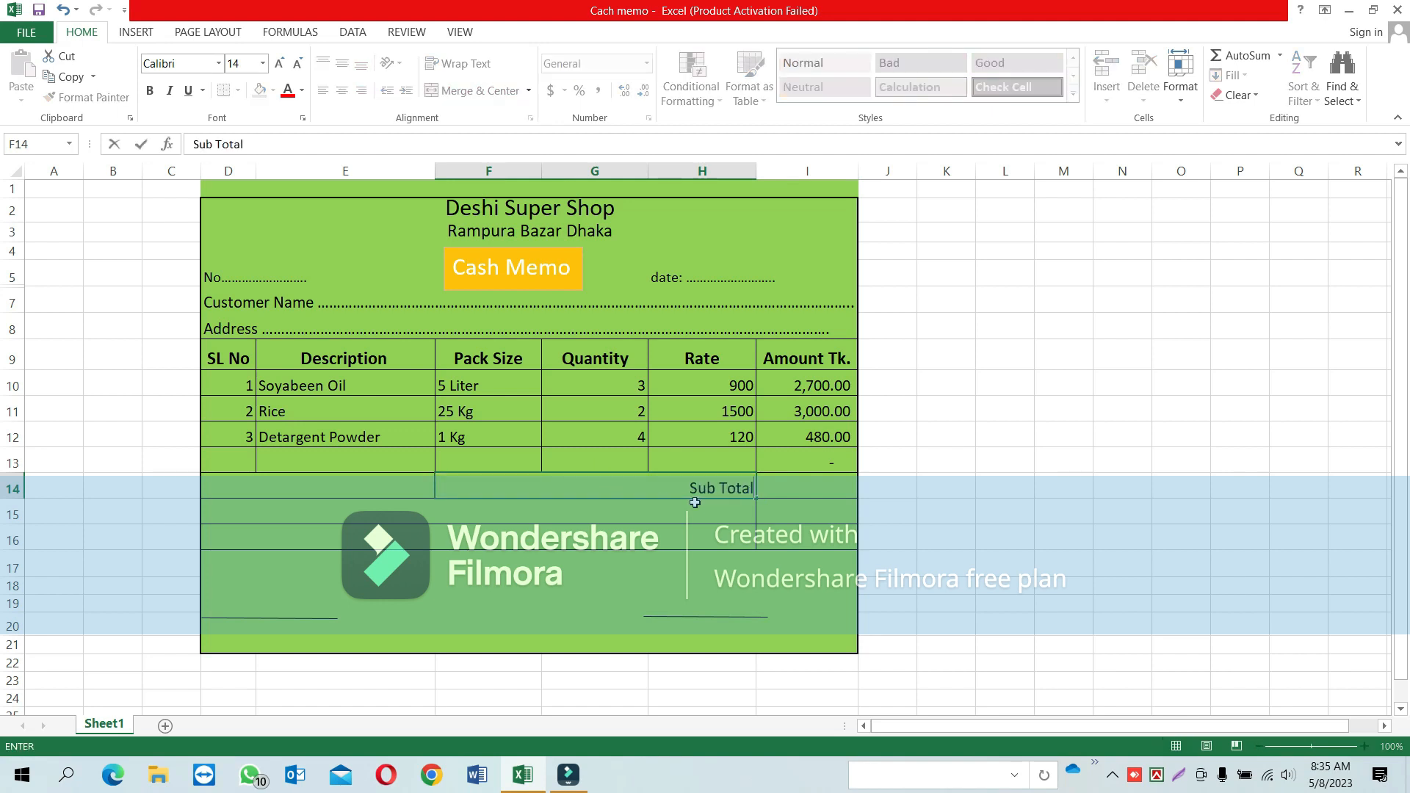
Step: Enter the formula =sum(i10:i13) in I14 to add up the item amounts
{"action": "left_click", "coordinate": [792, 483]}
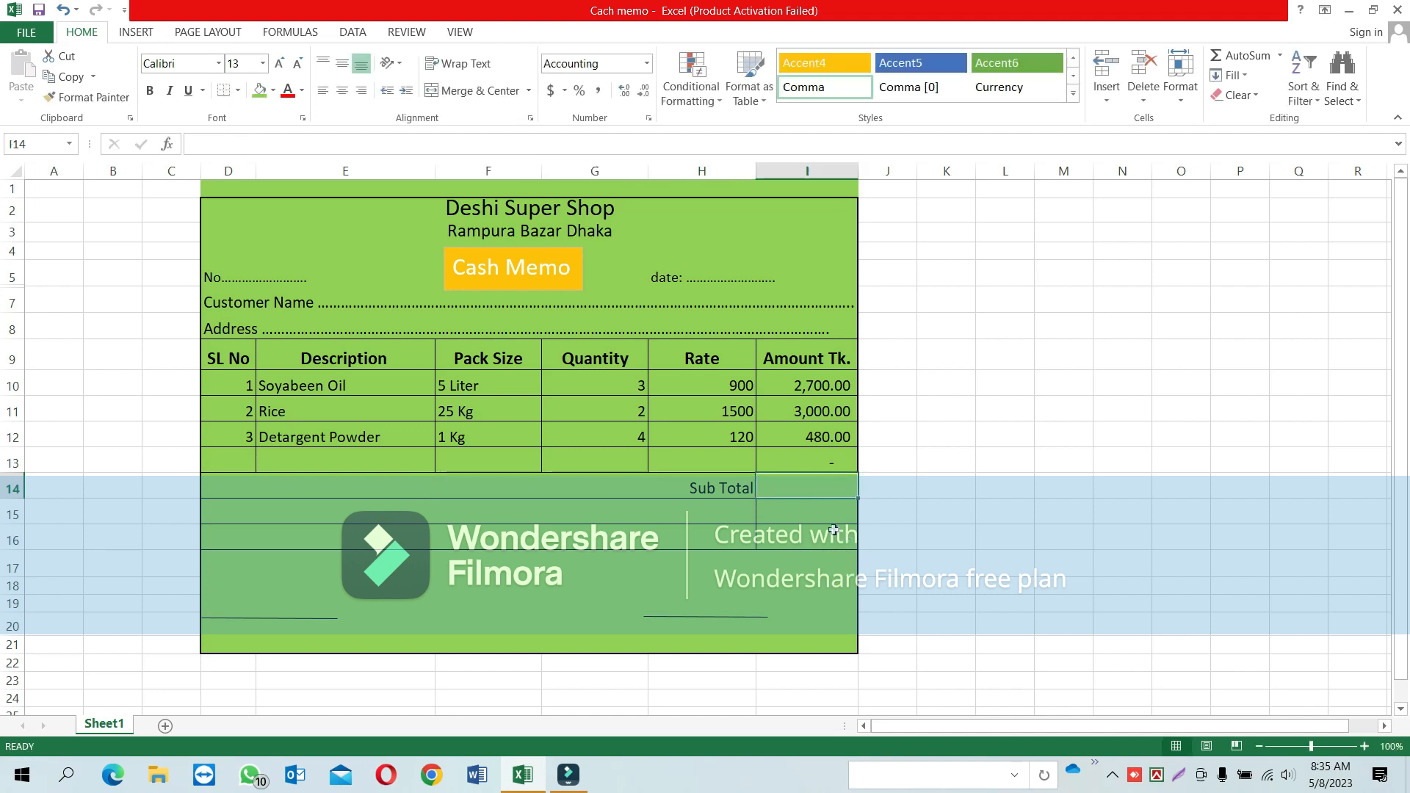
{"action": "type", "text": "="}
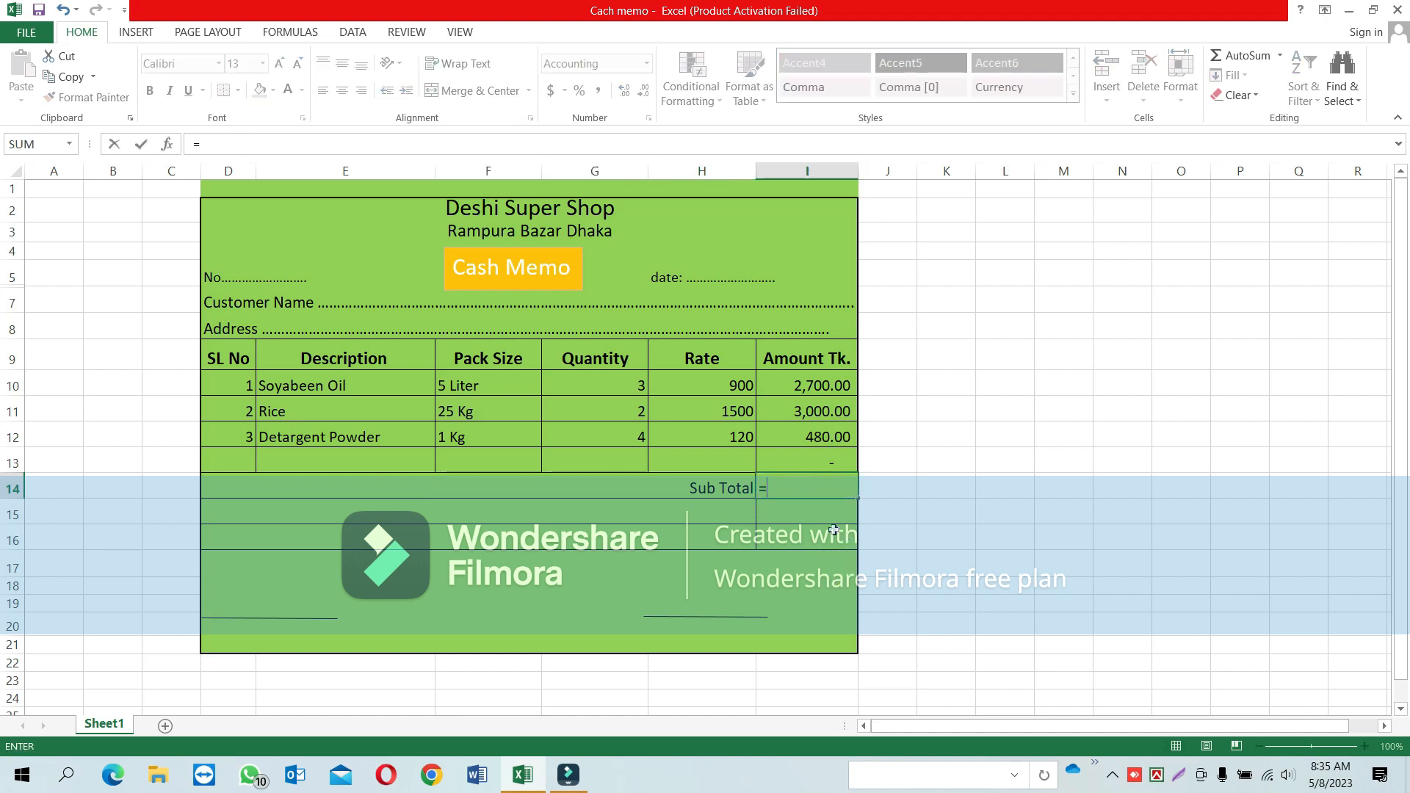
{"action": "type", "text": "sum("}
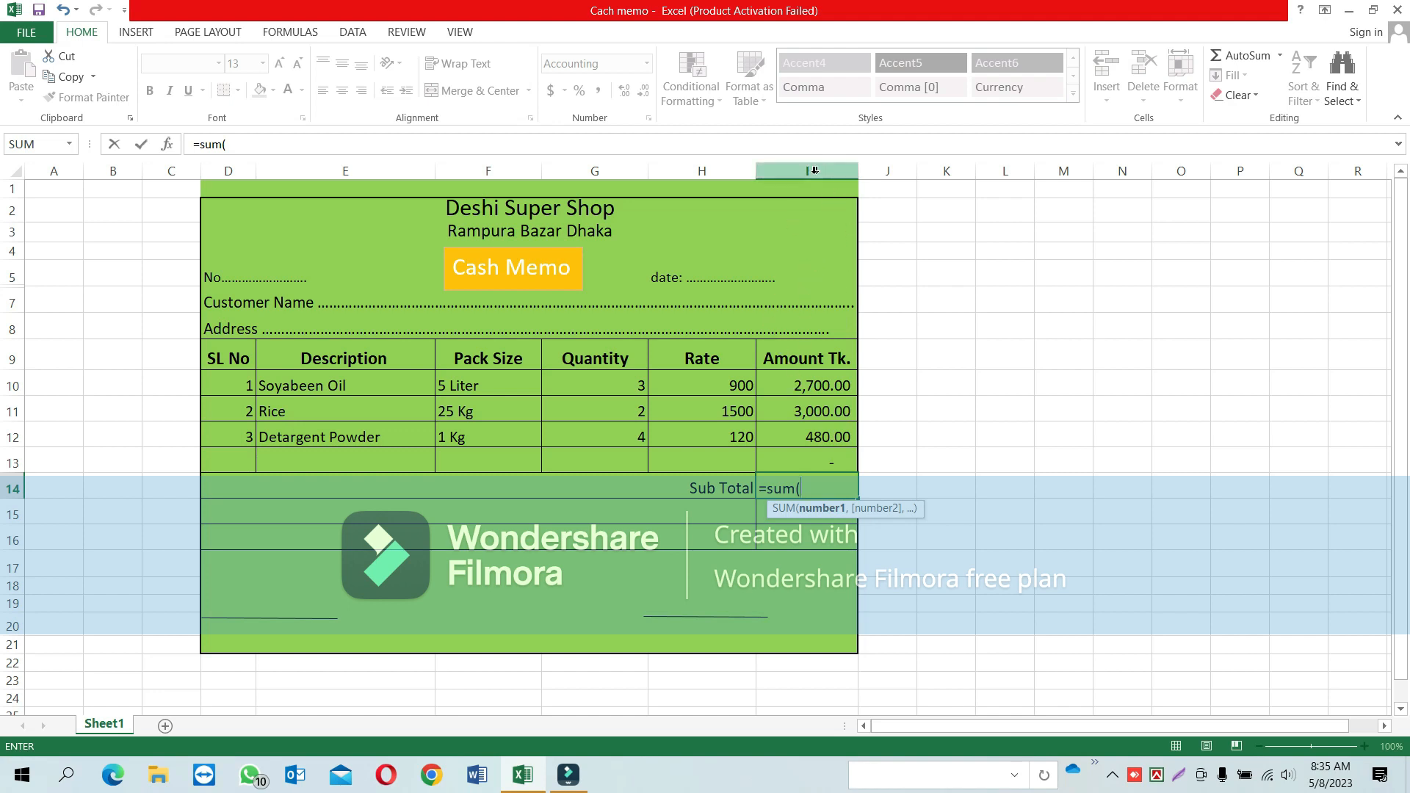
{"action": "type", "text": "i14"}
{"action": "key", "text": "BackSpace"}
{"action": "type", "text": "10:"}
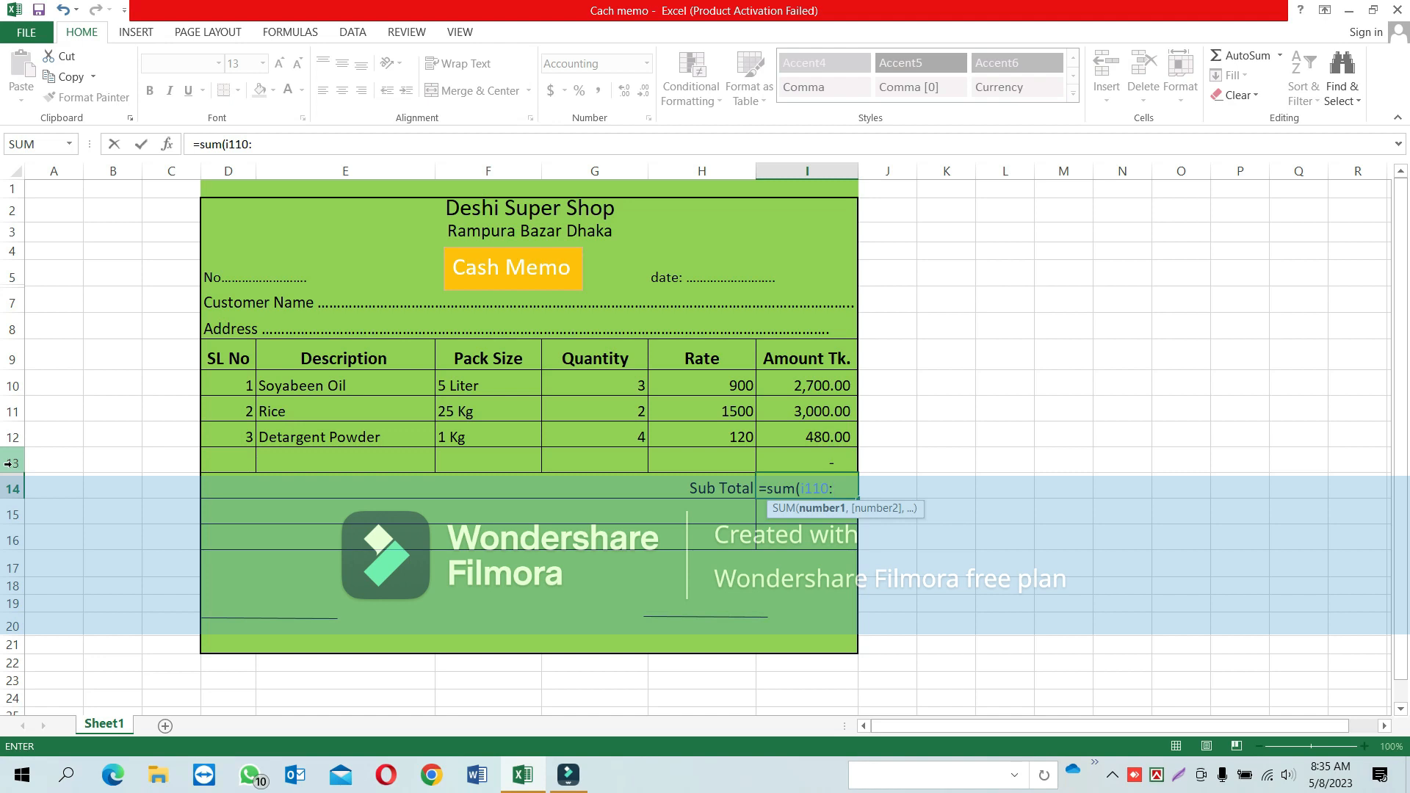
{"action": "type", "text": "i13"}
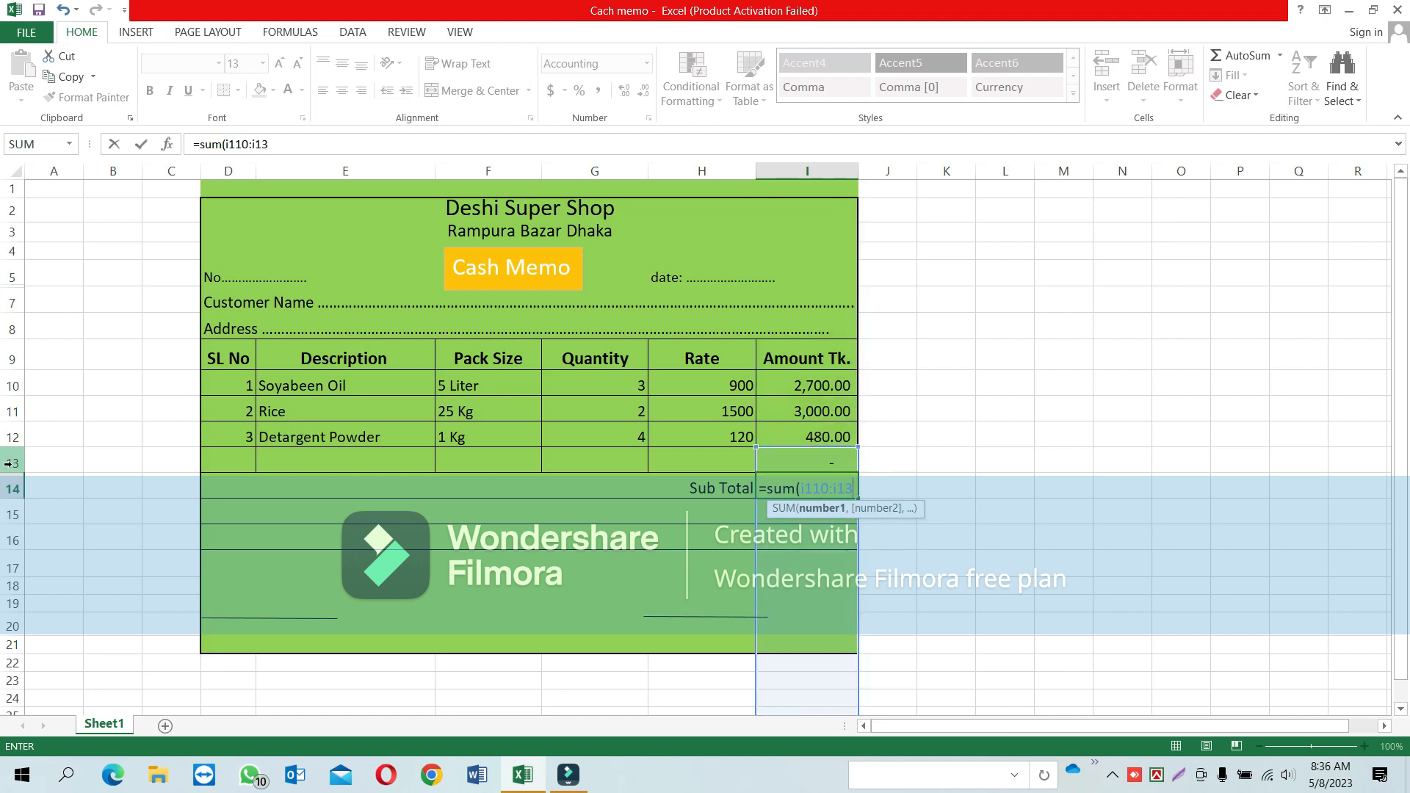
{"action": "type", "text": ")"}
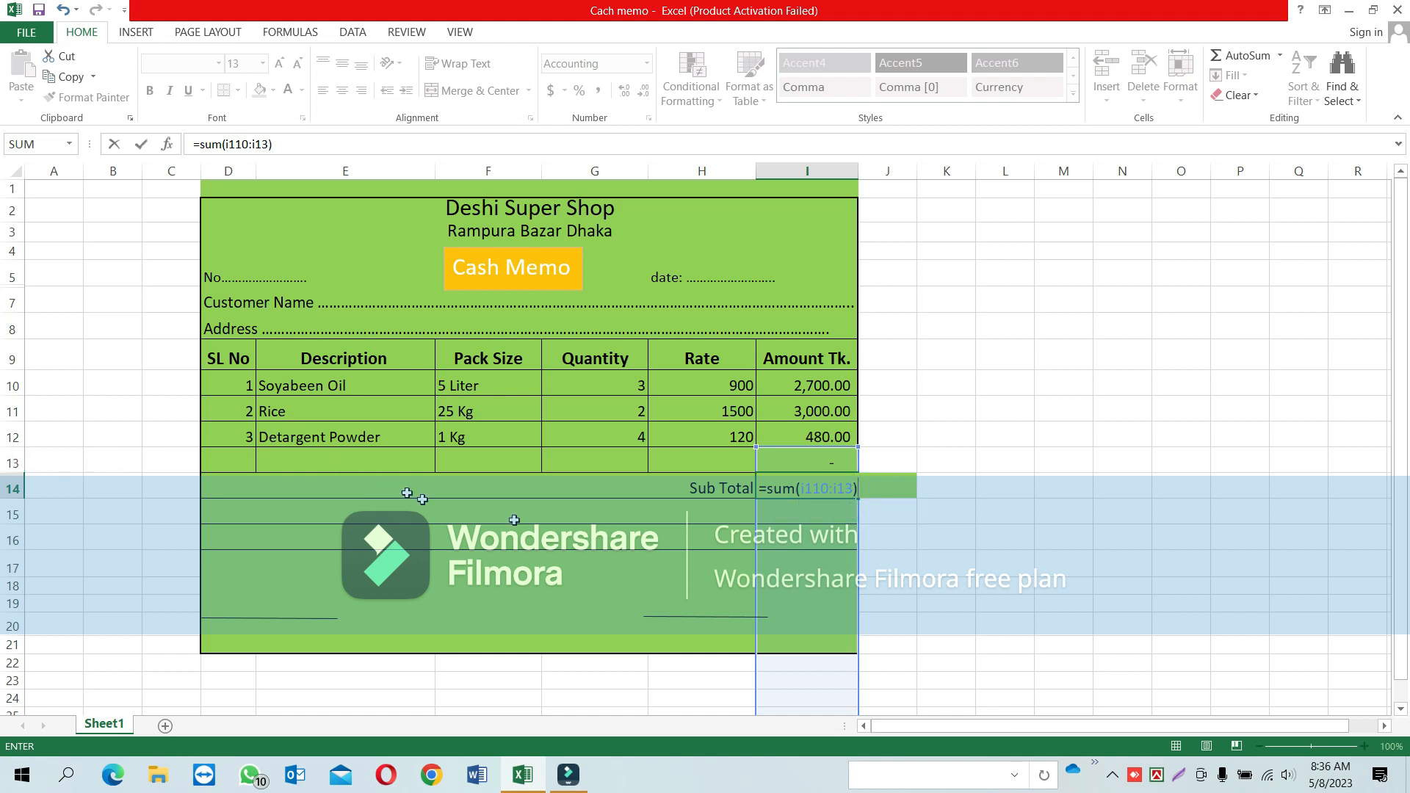
{"action": "left_click", "coordinate": [813, 489]}
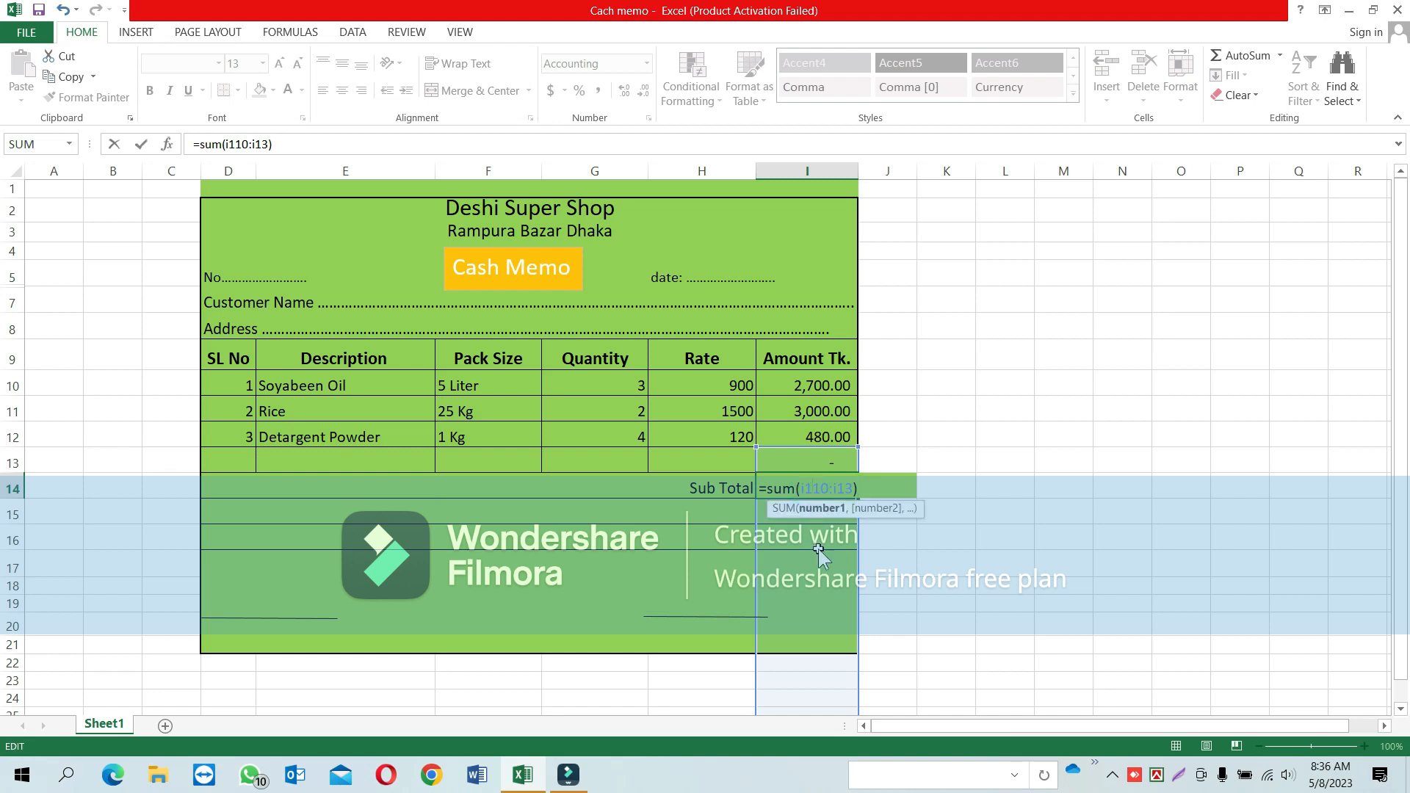
{"action": "key", "text": "BackSpace"}
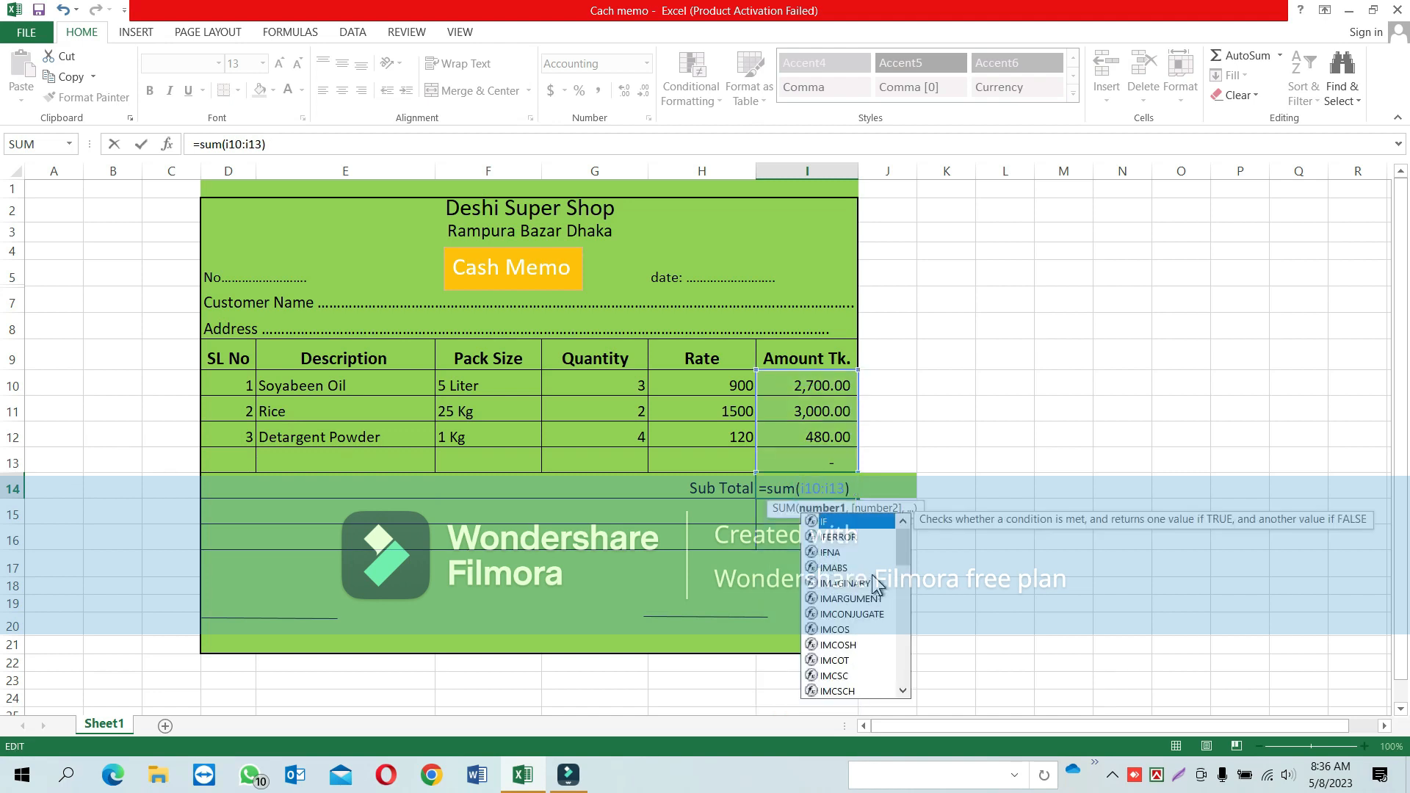
{"action": "key", "text": "Return"}
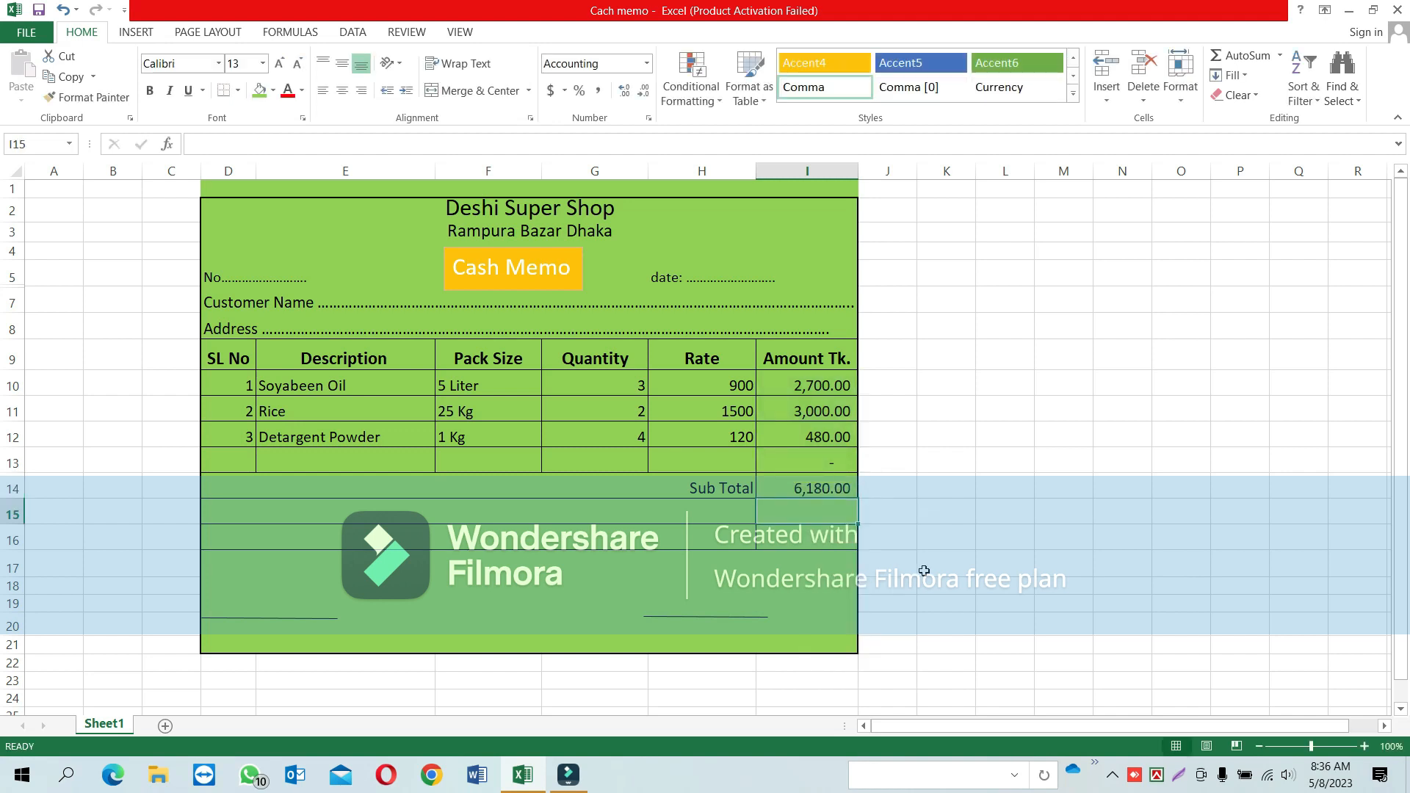
Step: Inspect the subtotal formula in I14 and undo the accidental change made to it
{"action": "left_click", "coordinate": [825, 485]}
{"action": "left_click", "coordinate": [220, 144]}
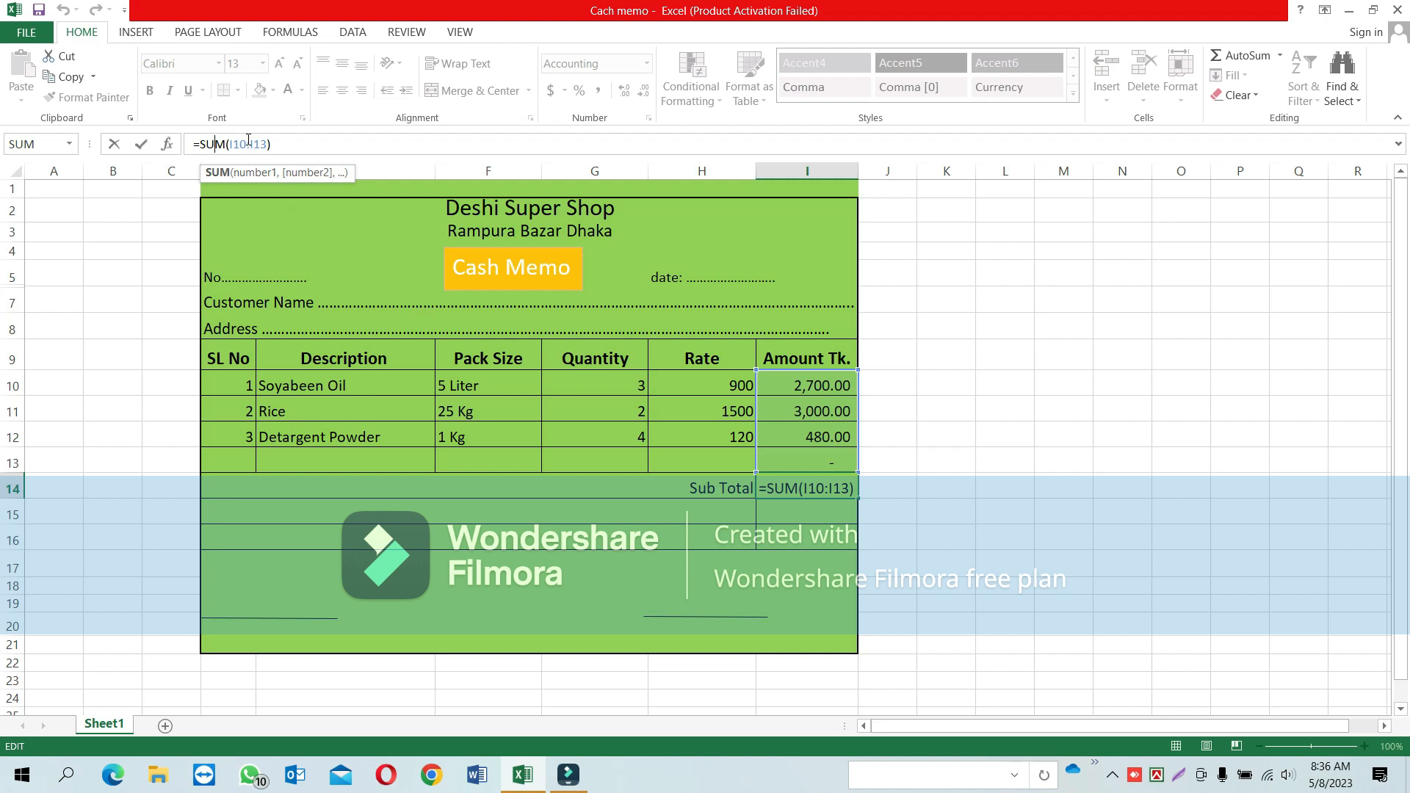
{"action": "left_click", "coordinate": [315, 149]}
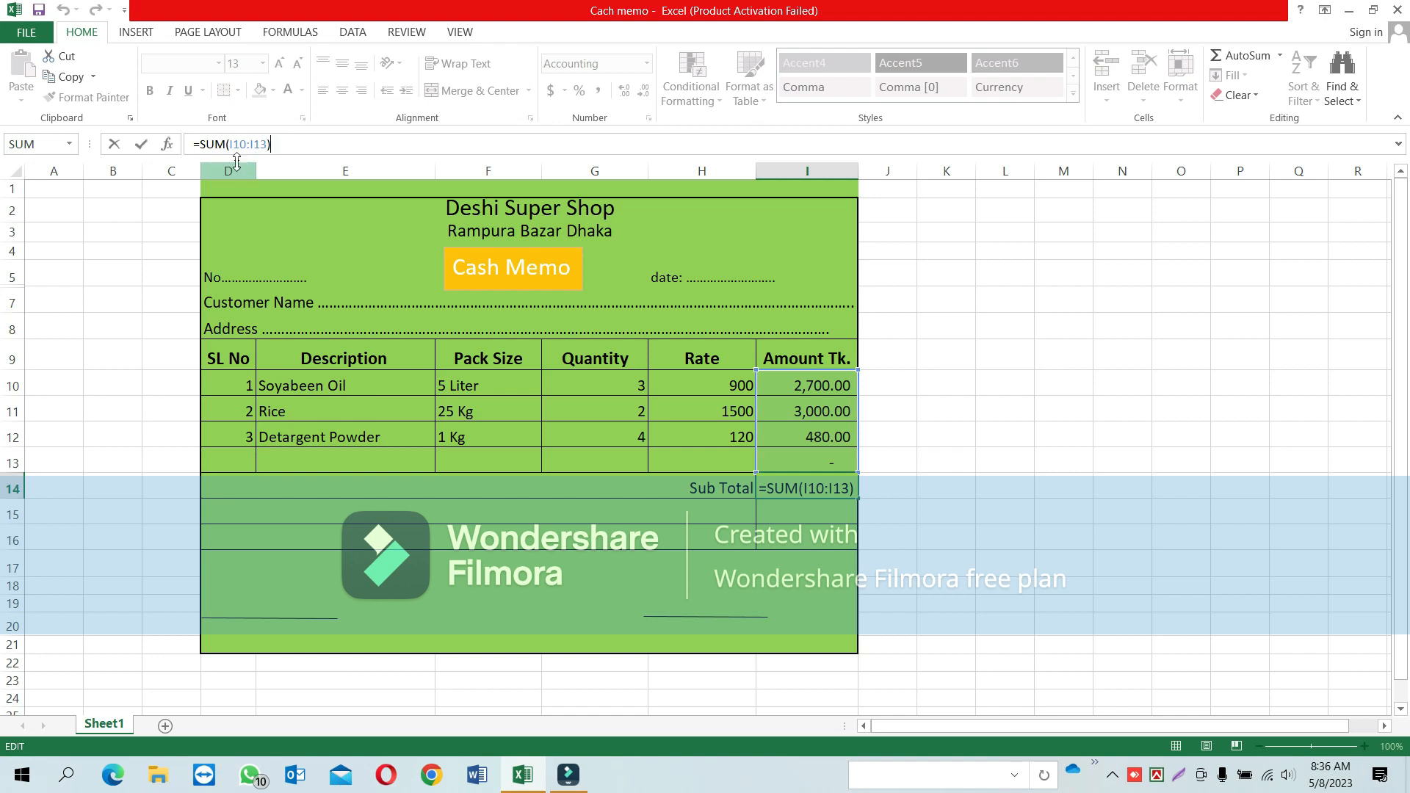
{"action": "triple_click", "coordinate": [288, 144]}
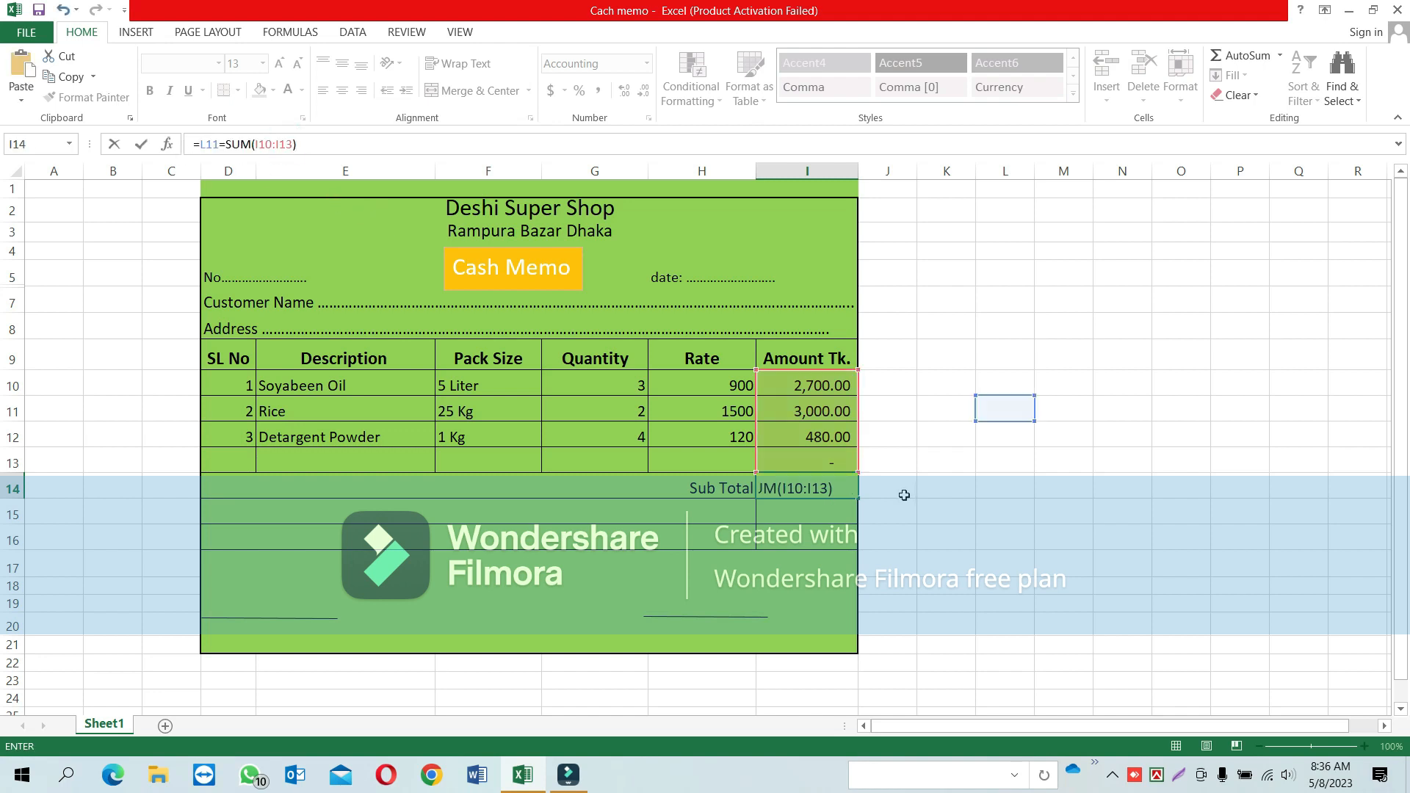
{"action": "key", "text": "ctrl+z"}
{"action": "left_click", "coordinate": [979, 497]}
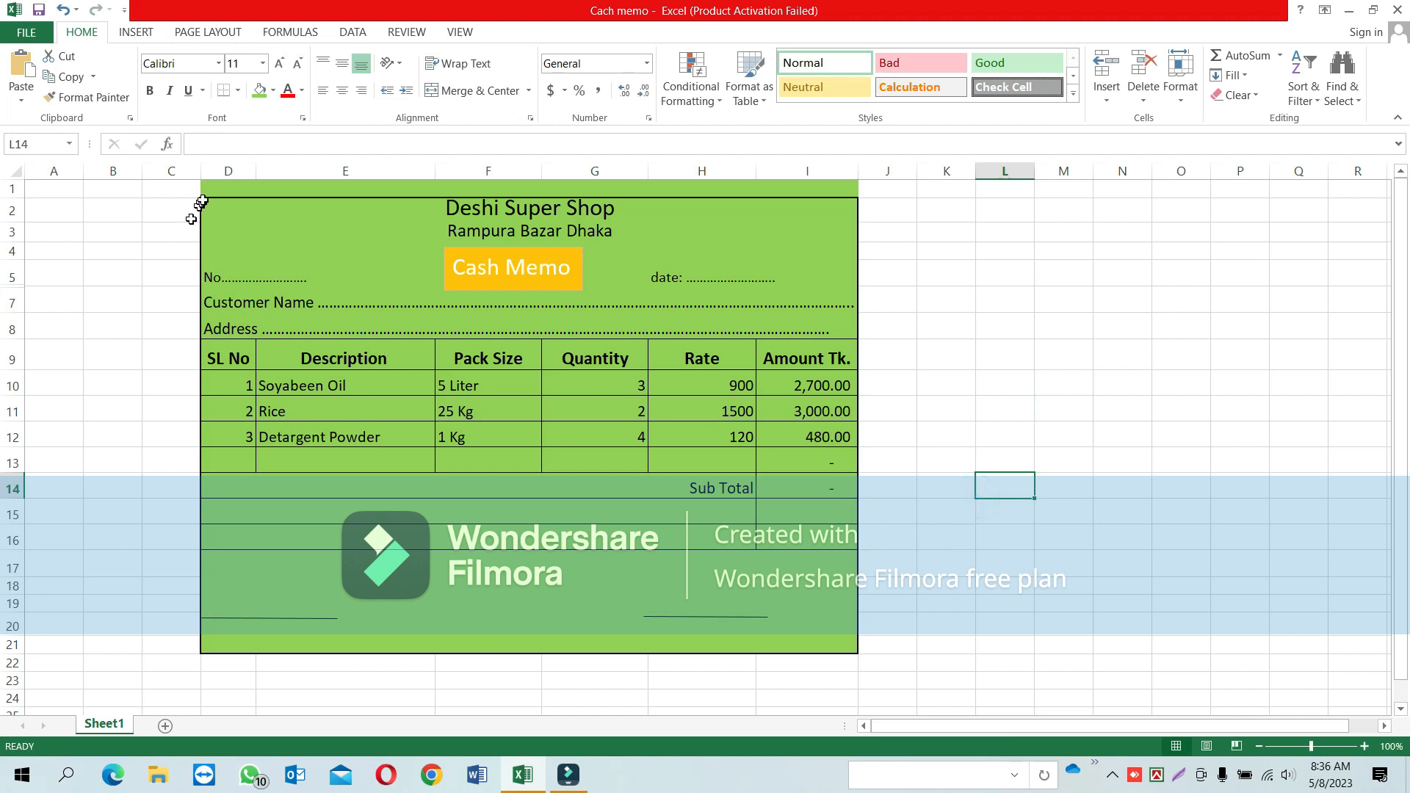
{"action": "key", "text": "ctrl+z"}
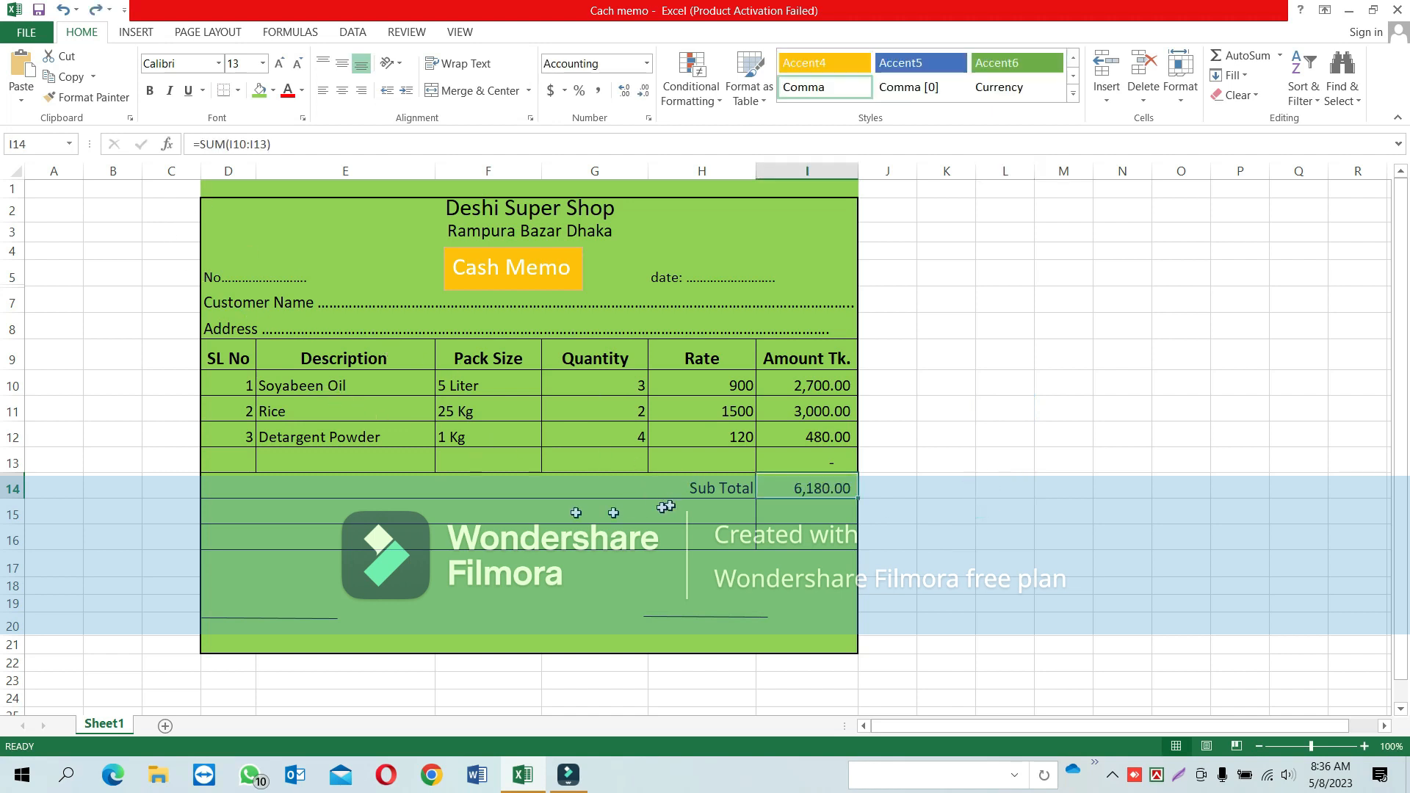
{"action": "left_click", "coordinate": [291, 150]}
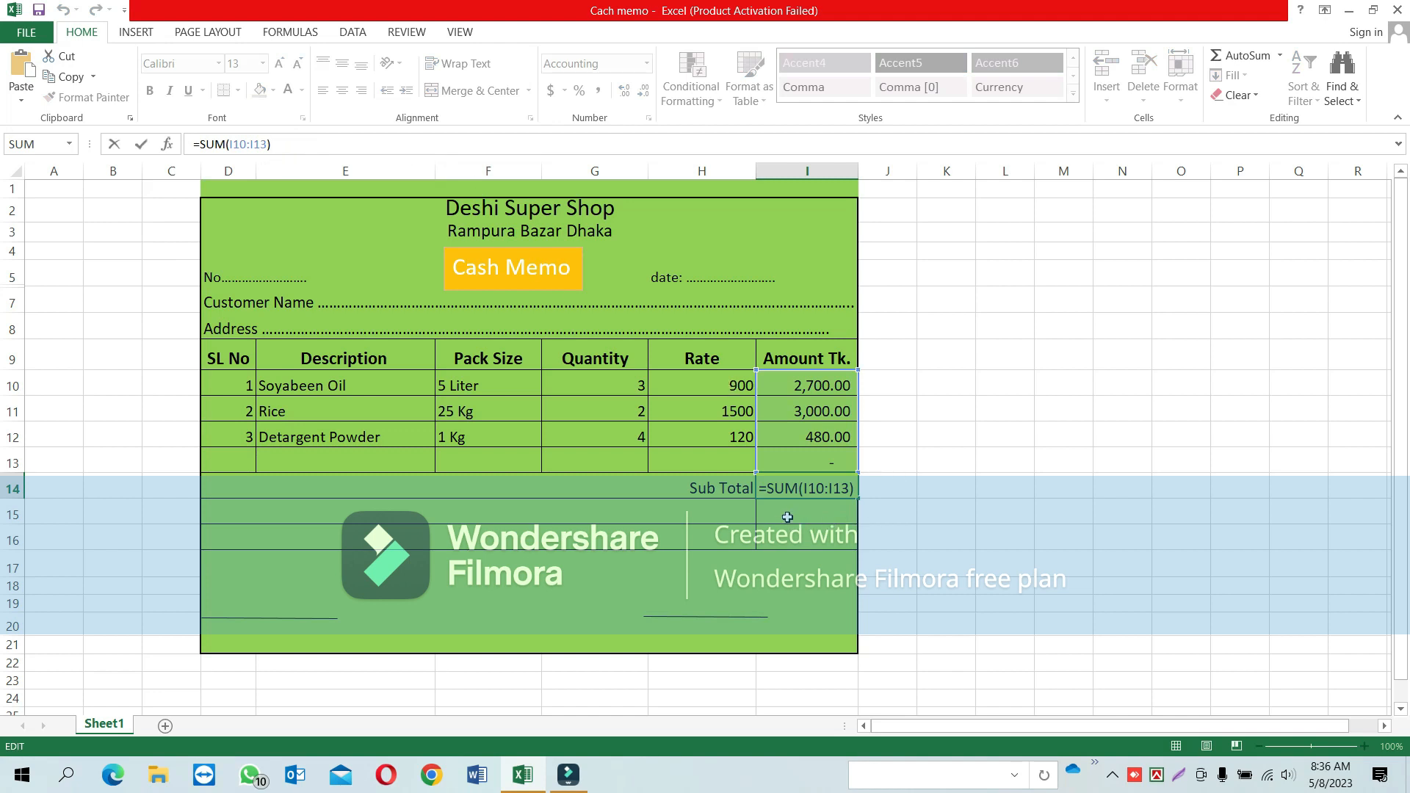
{"action": "key", "text": "Return"}
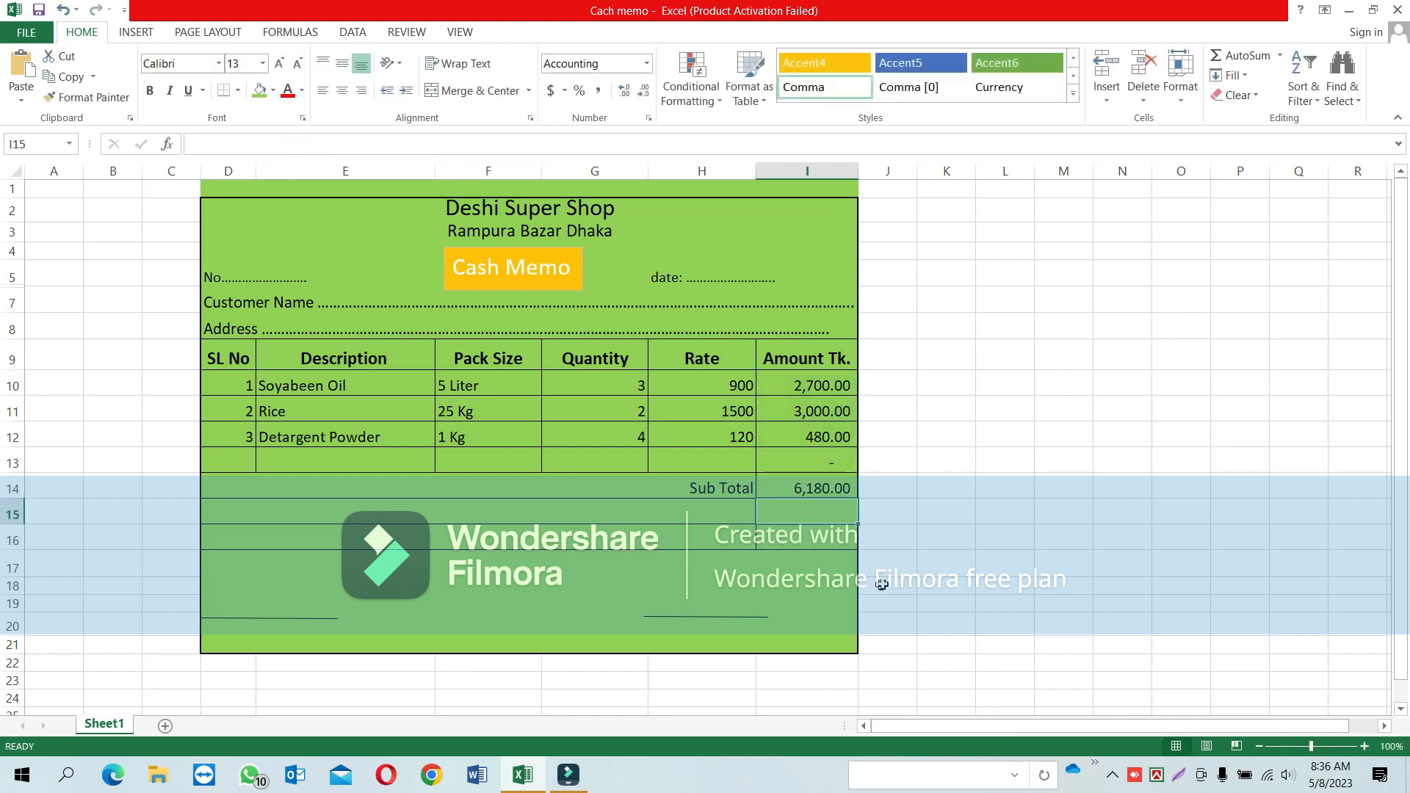
Step: Clear the subtotal in I14 and rebuild it as a SUM by selecting the amount range I10:I13
{"action": "left_click", "coordinate": [814, 487]}
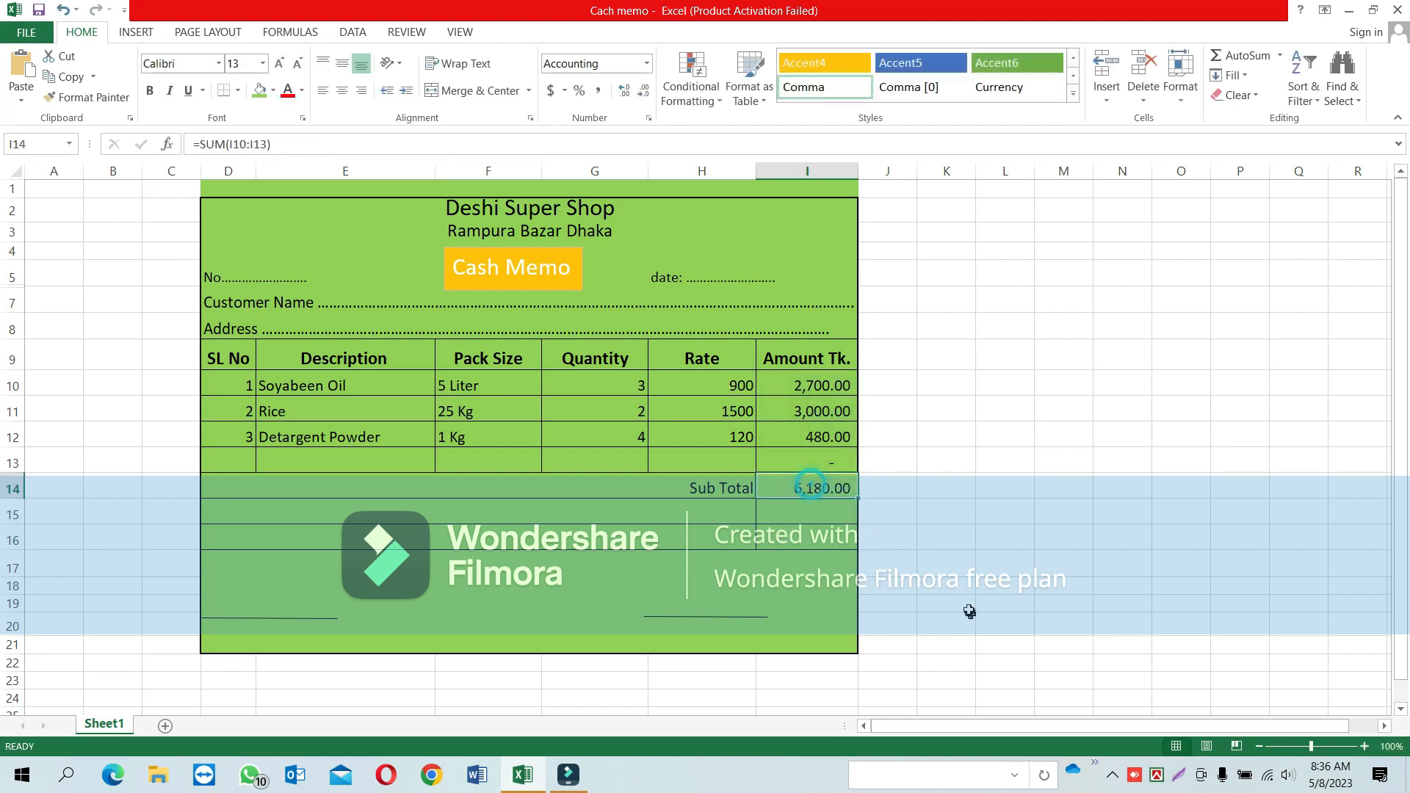
{"action": "key", "text": "Delete"}
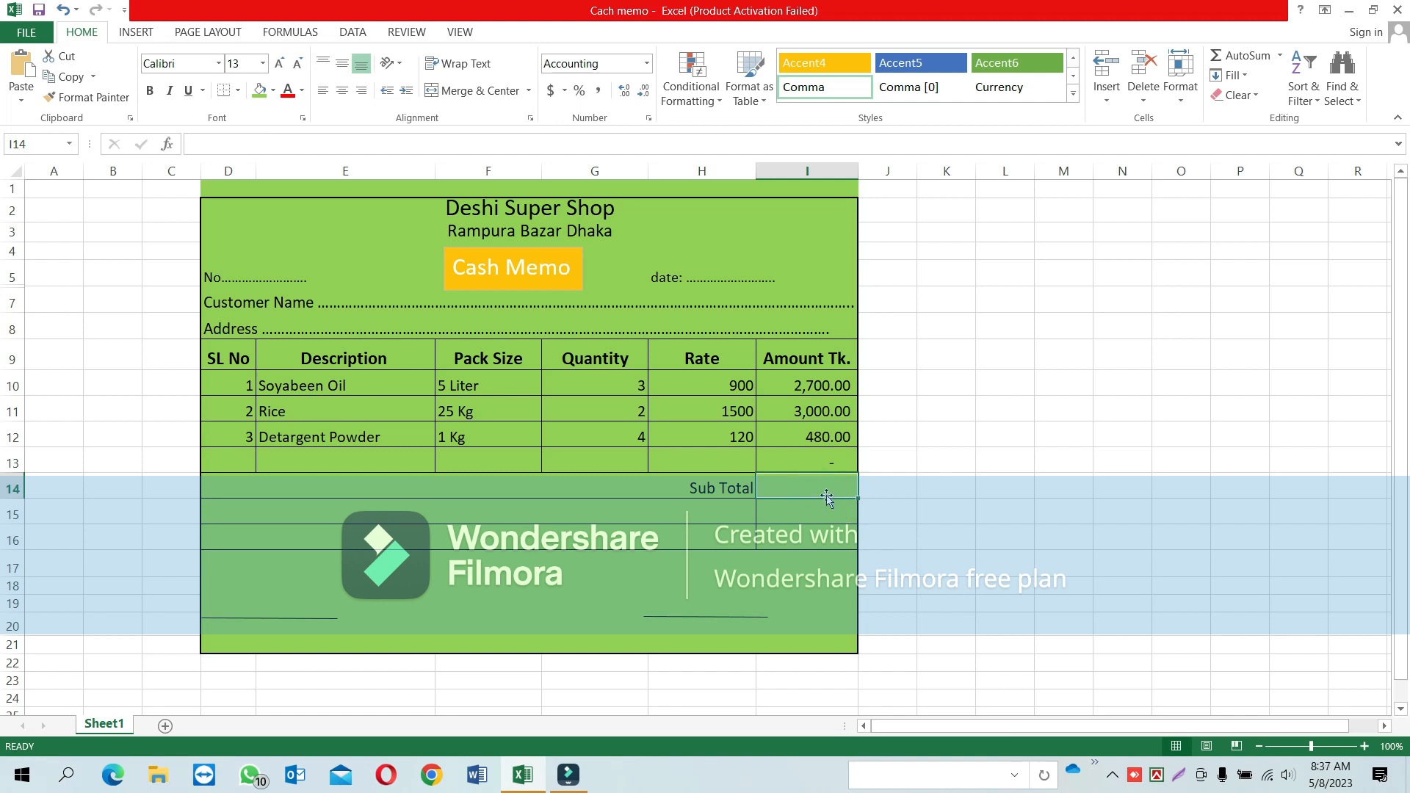
{"action": "type", "text": "=sum"}
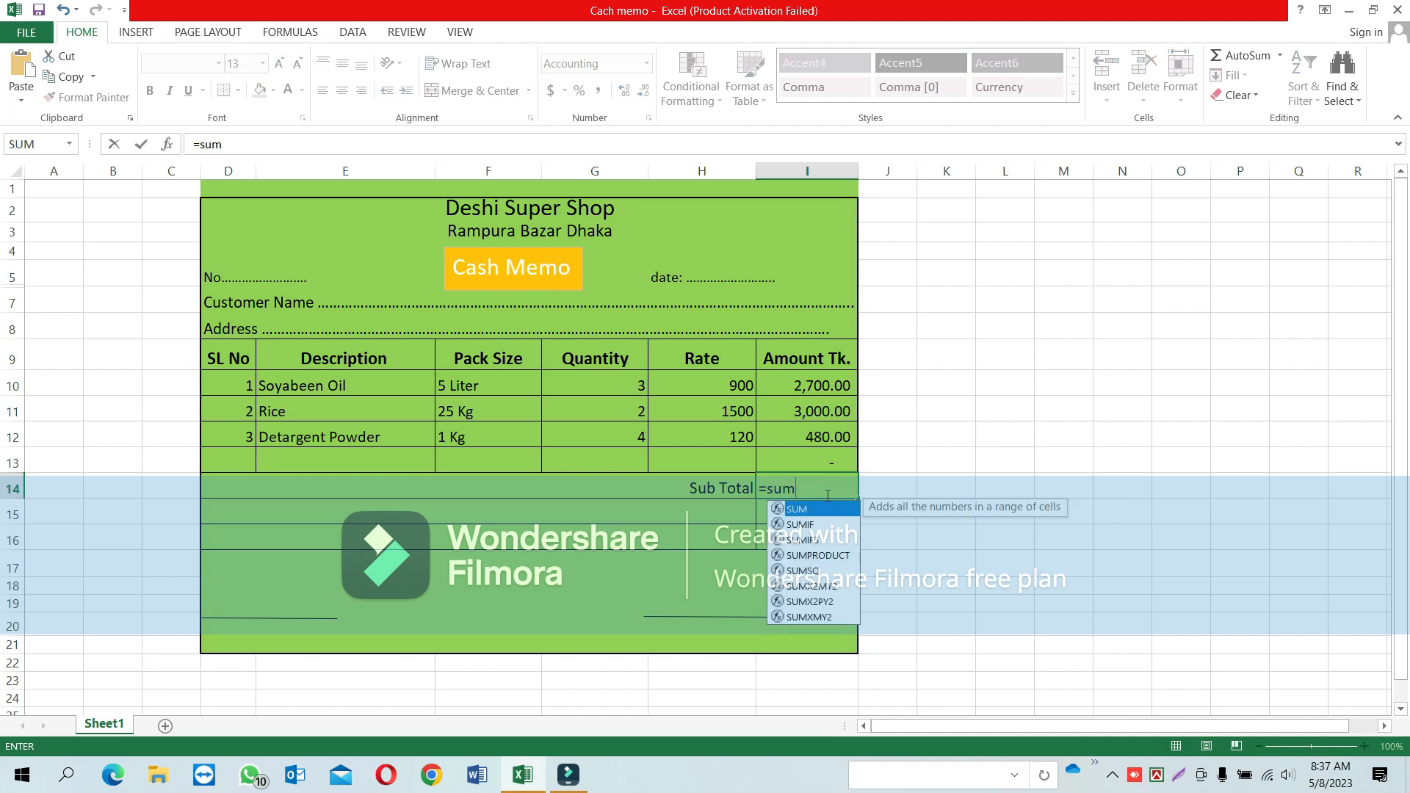
{"action": "type", "text": "("}
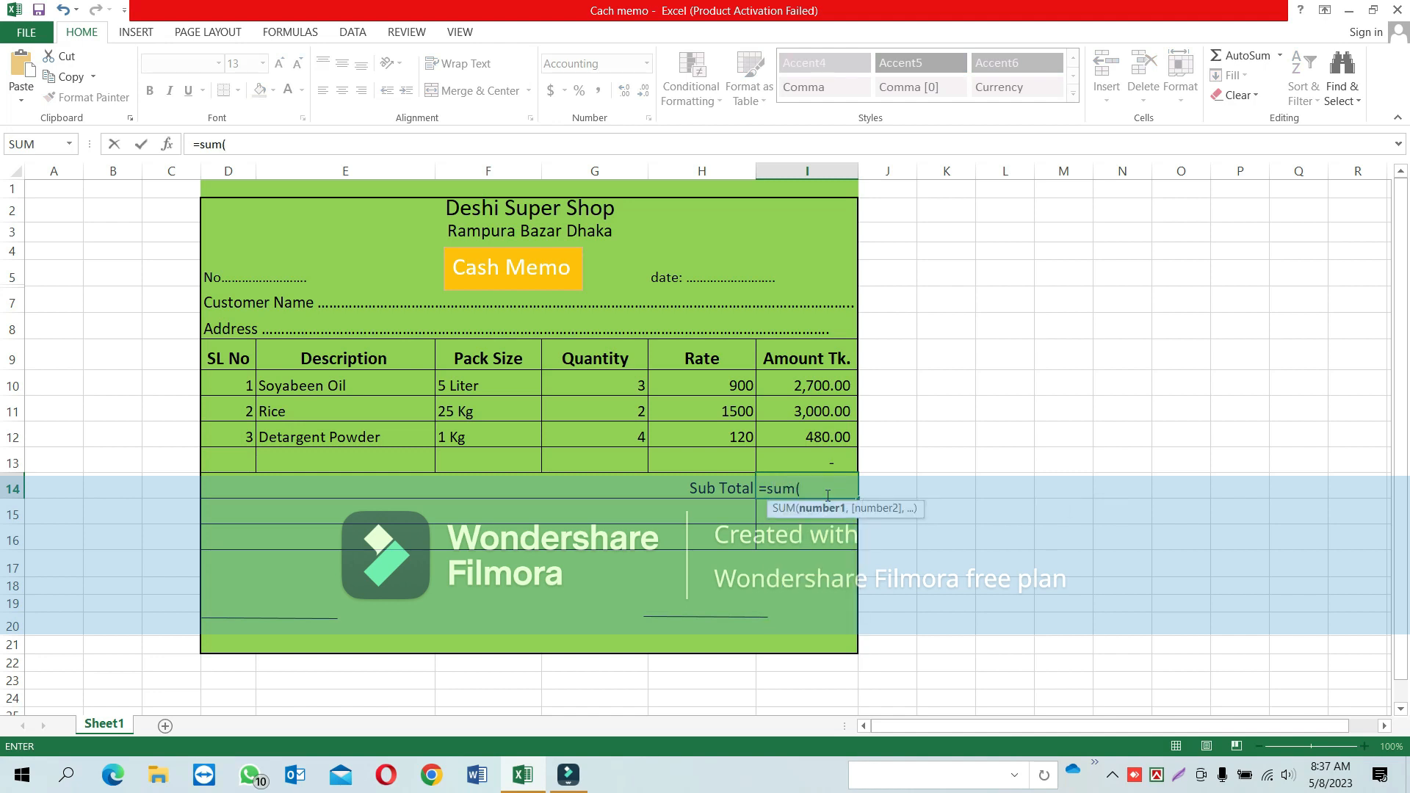
{"action": "left_click", "coordinate": [808, 390]}
{"action": "left_click_drag", "start_coordinate": [808, 389], "coordinate": [825, 470]}
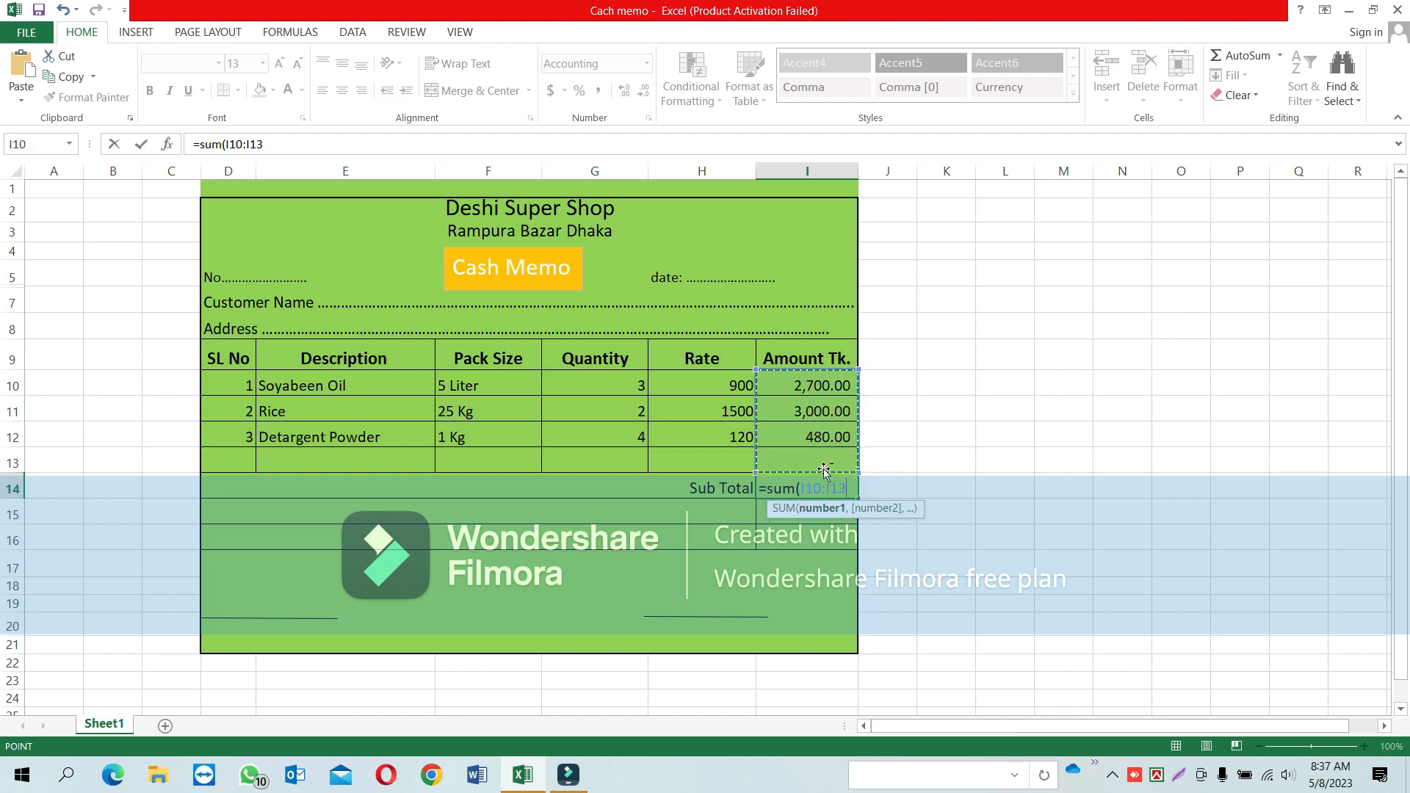
{"action": "type", "text": ")"}
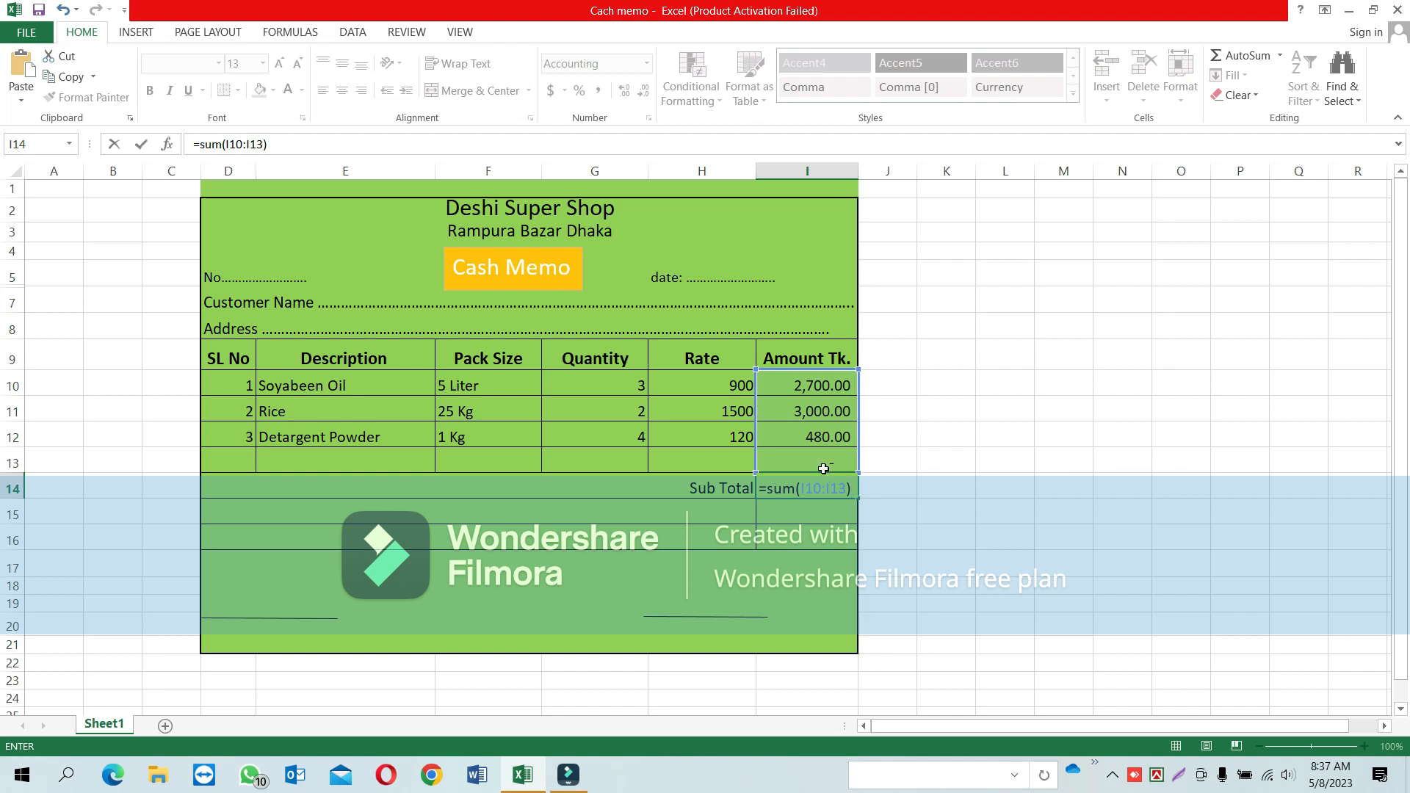
{"action": "key", "text": "Return"}
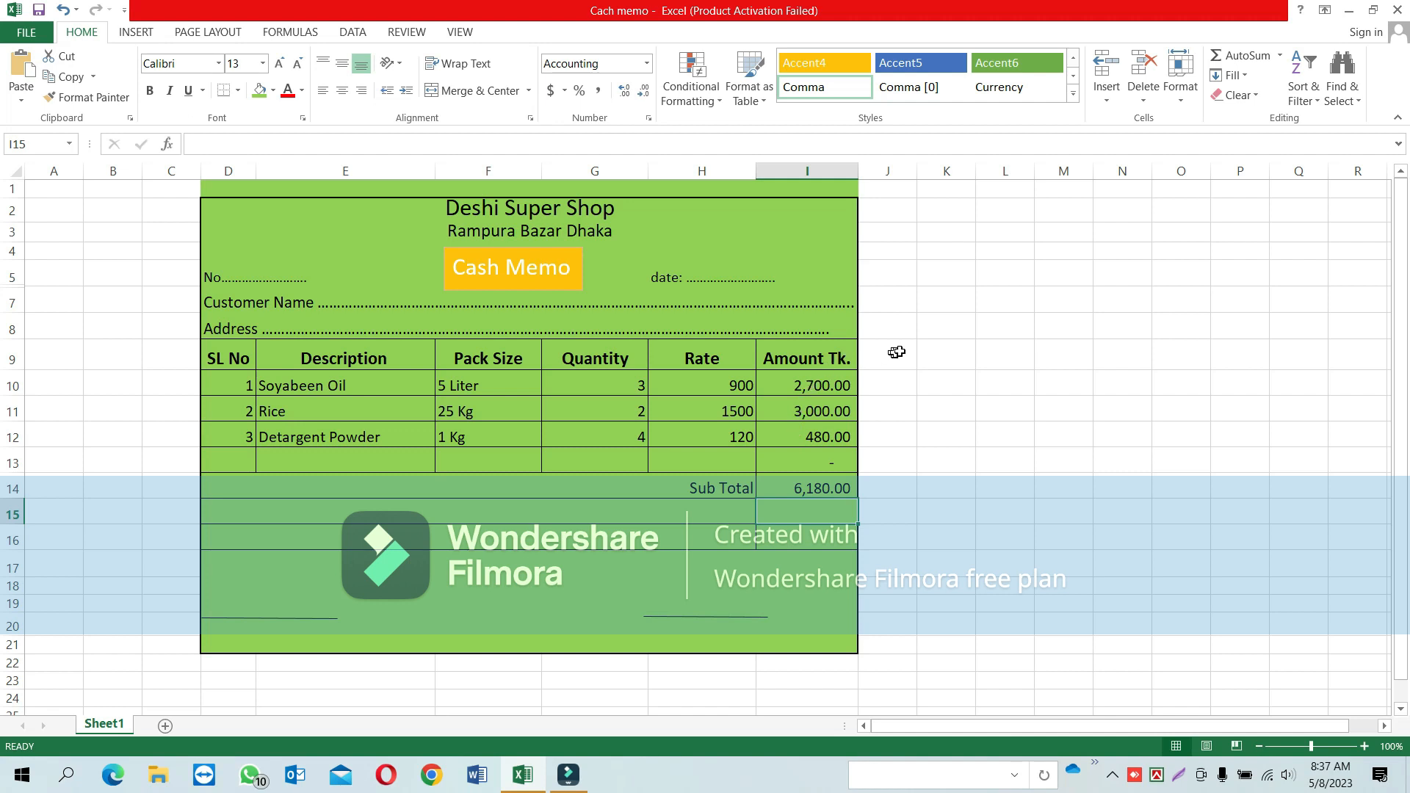
{"action": "left_click", "coordinate": [948, 285]}
{"action": "left_click_drag", "start_coordinate": [948, 285], "coordinate": [934, 382]}
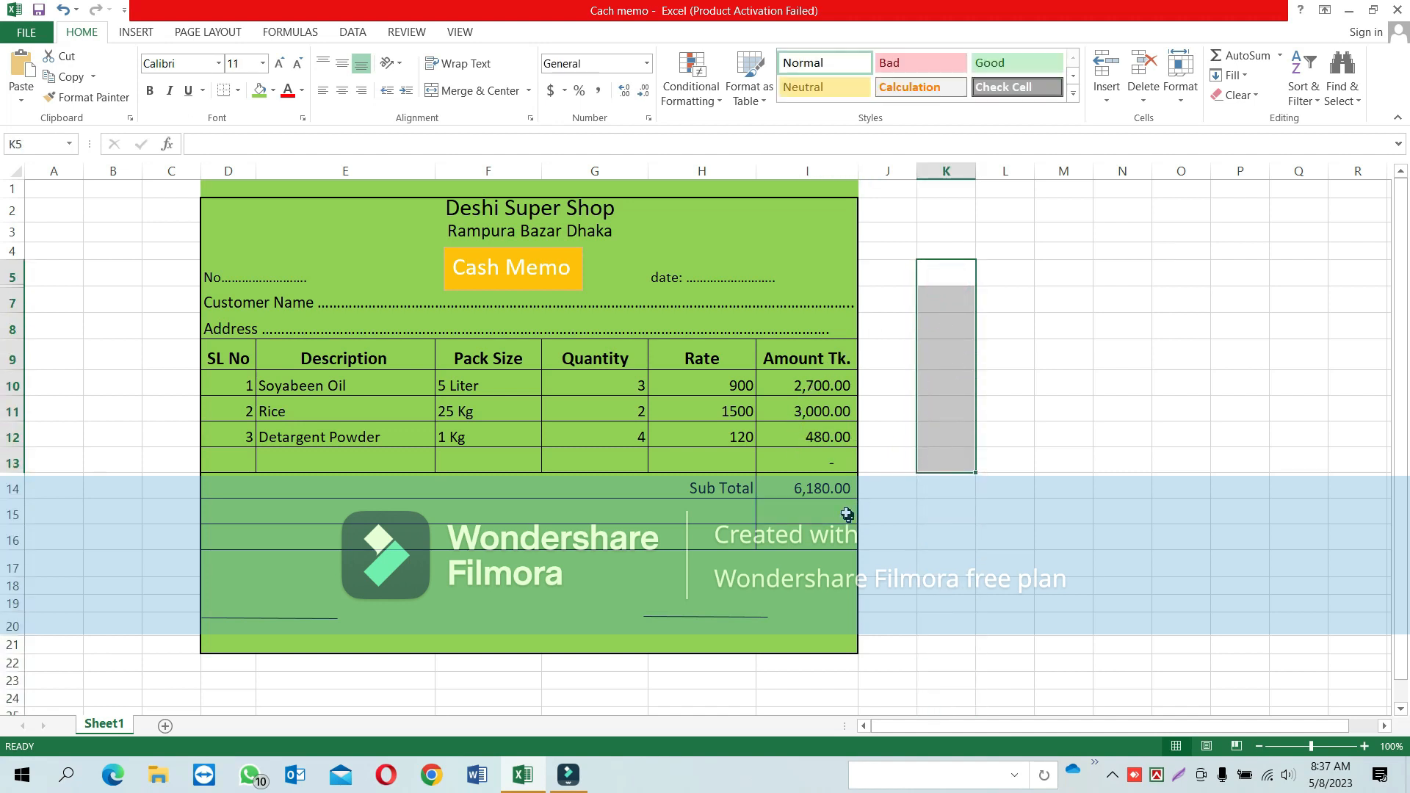
{"action": "left_click", "coordinate": [819, 489]}
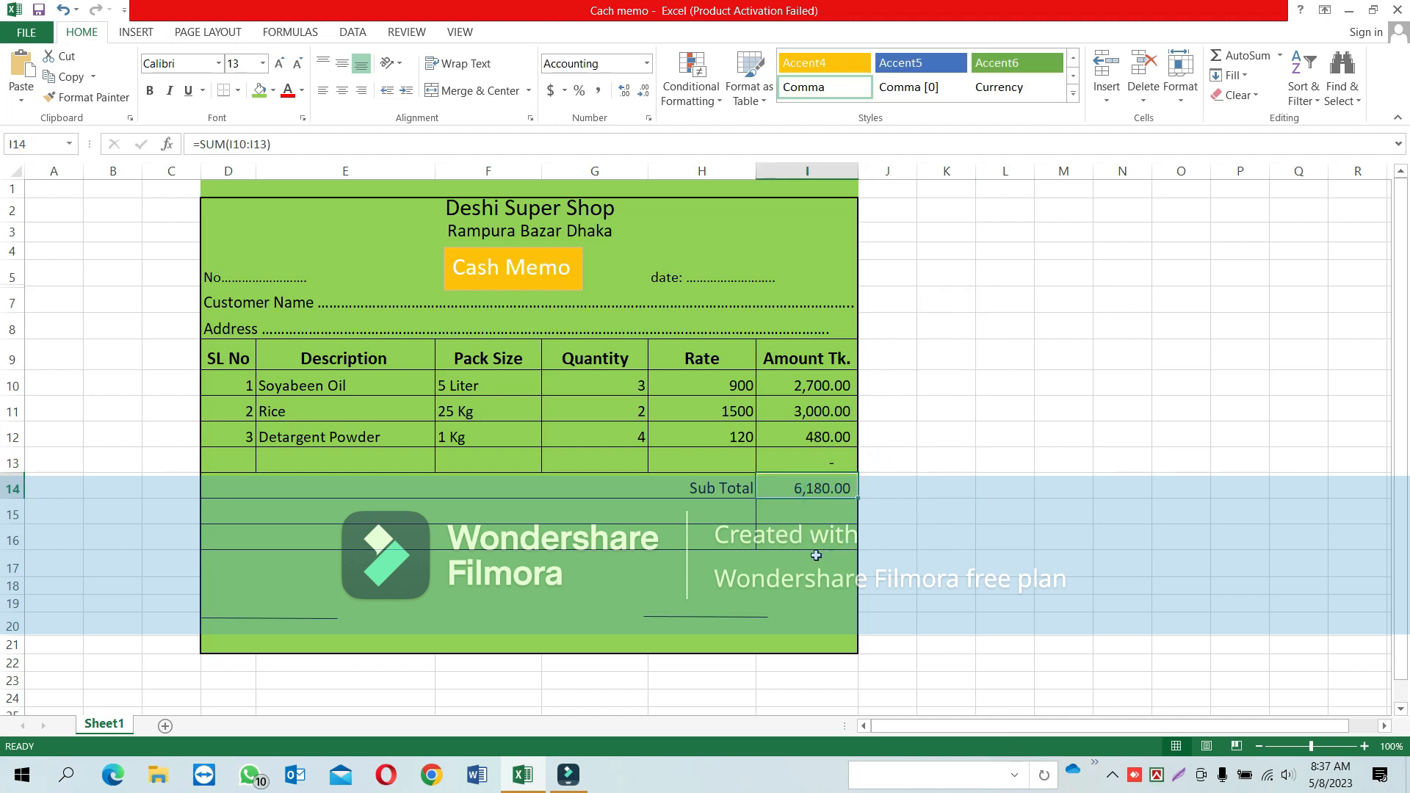
Step: Enter the label "Discount" in H15 below the Sub Total label
{"action": "left_click", "coordinate": [657, 510]}
{"action": "type", "text": "D"}
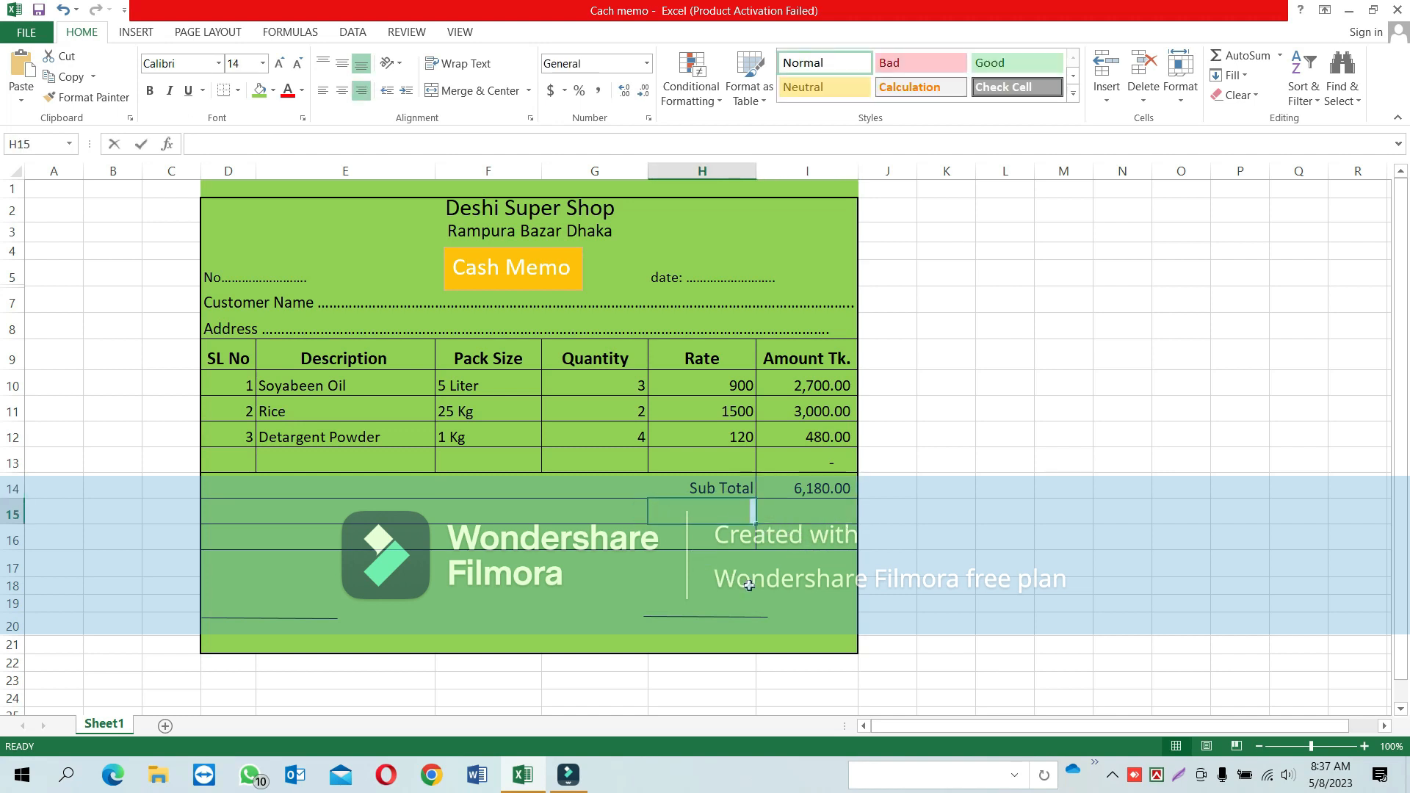
{"action": "type", "text": "iscount"}
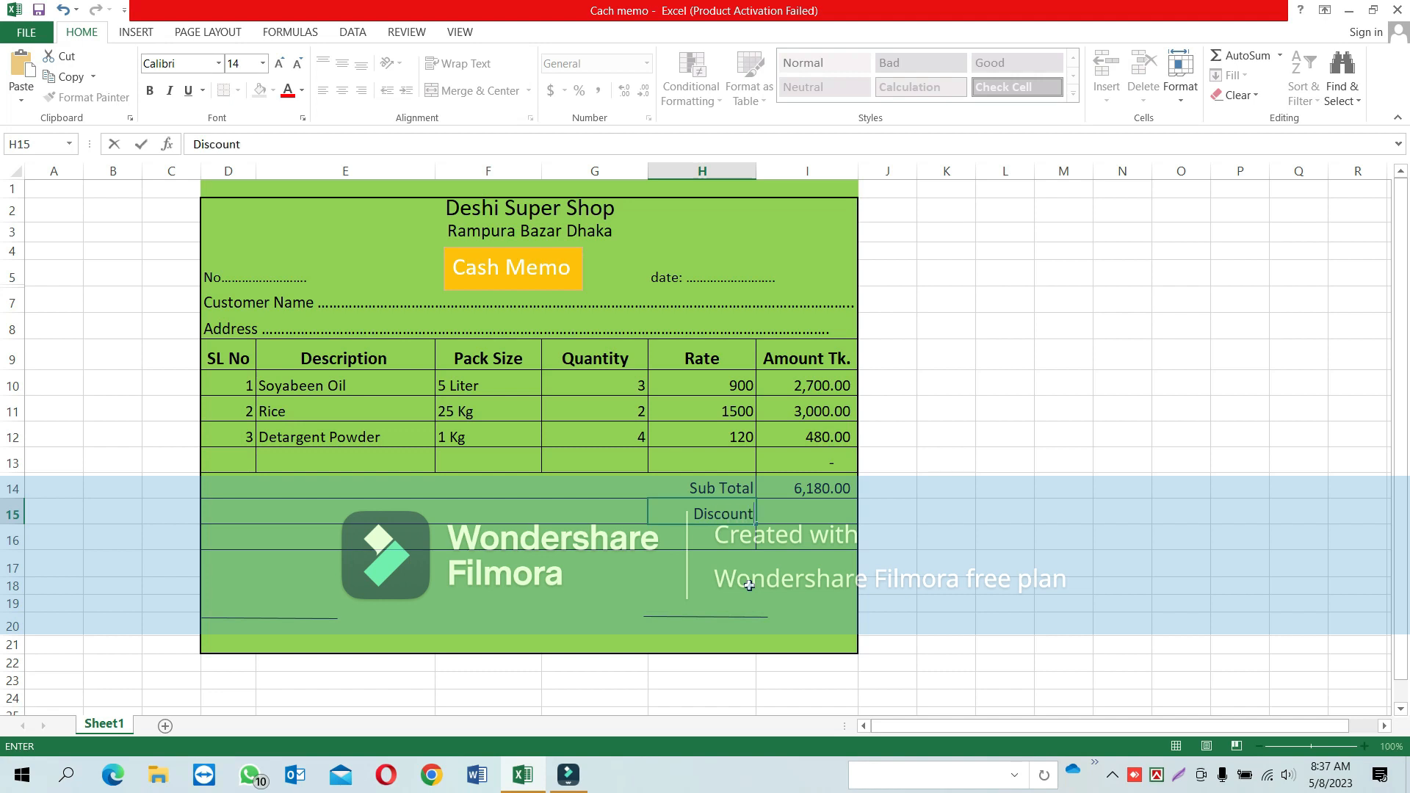
Step: Calculate a 5% discount on the subtotal in I15 with the formula =i14*5%
{"action": "left_click", "coordinate": [787, 519]}
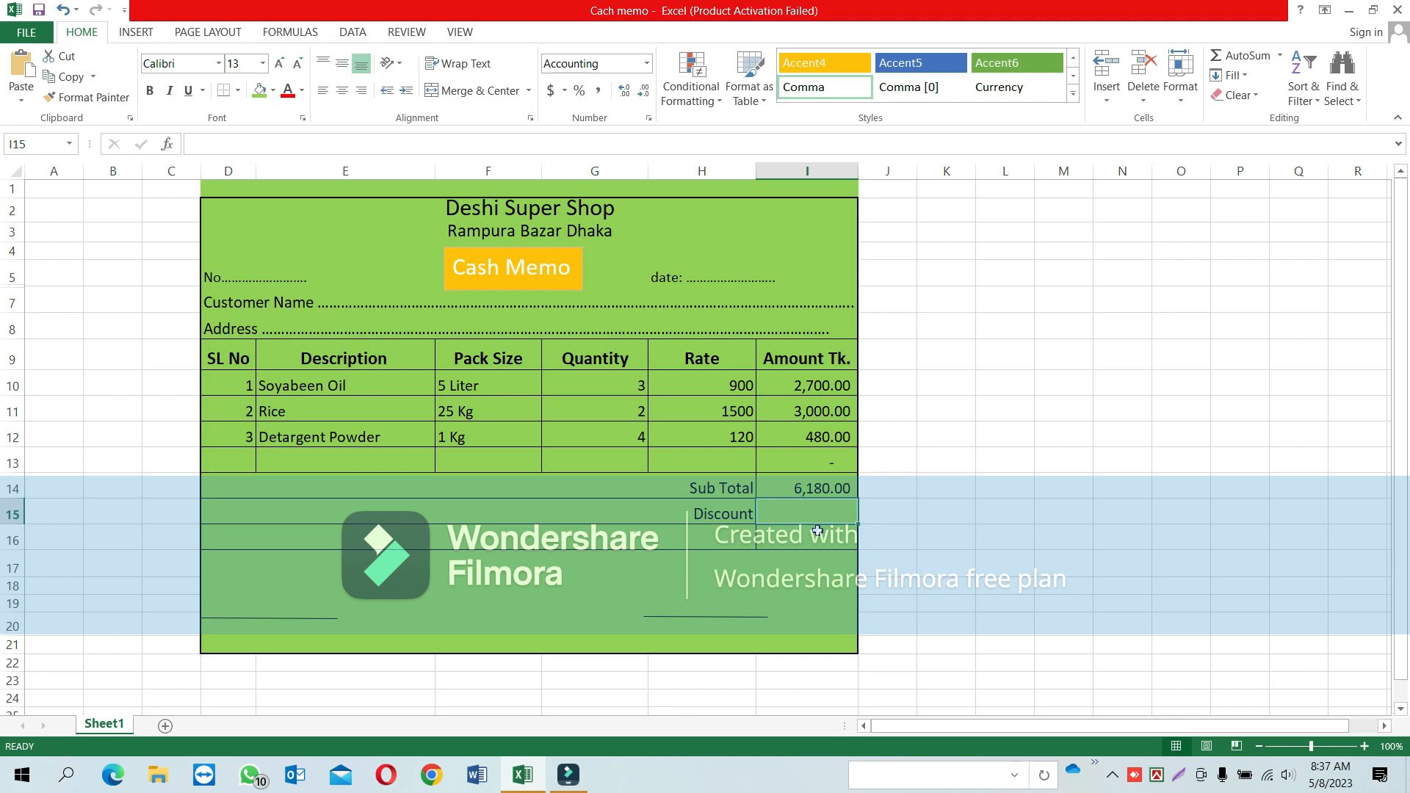
{"action": "left_click", "coordinate": [816, 489]}
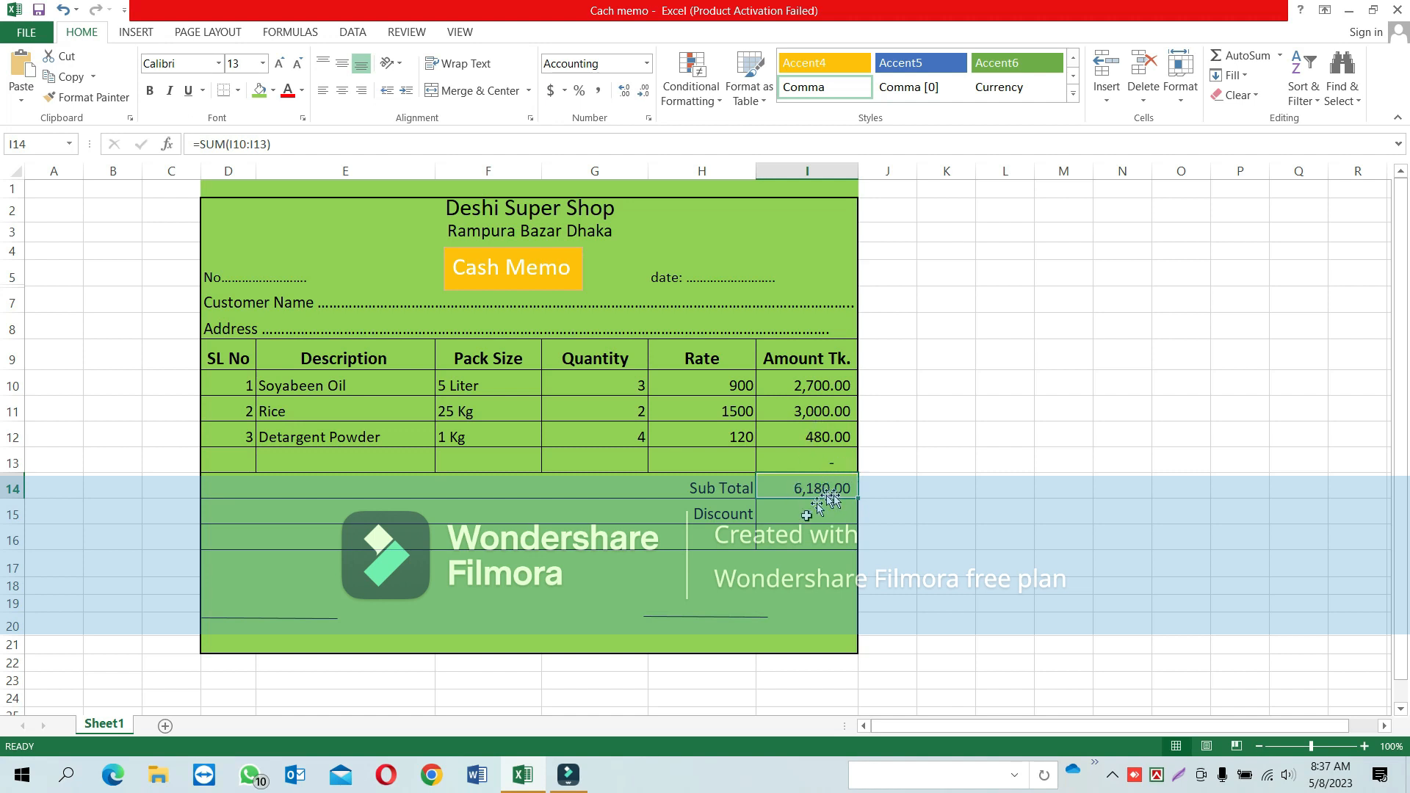
{"action": "left_click", "coordinate": [793, 514]}
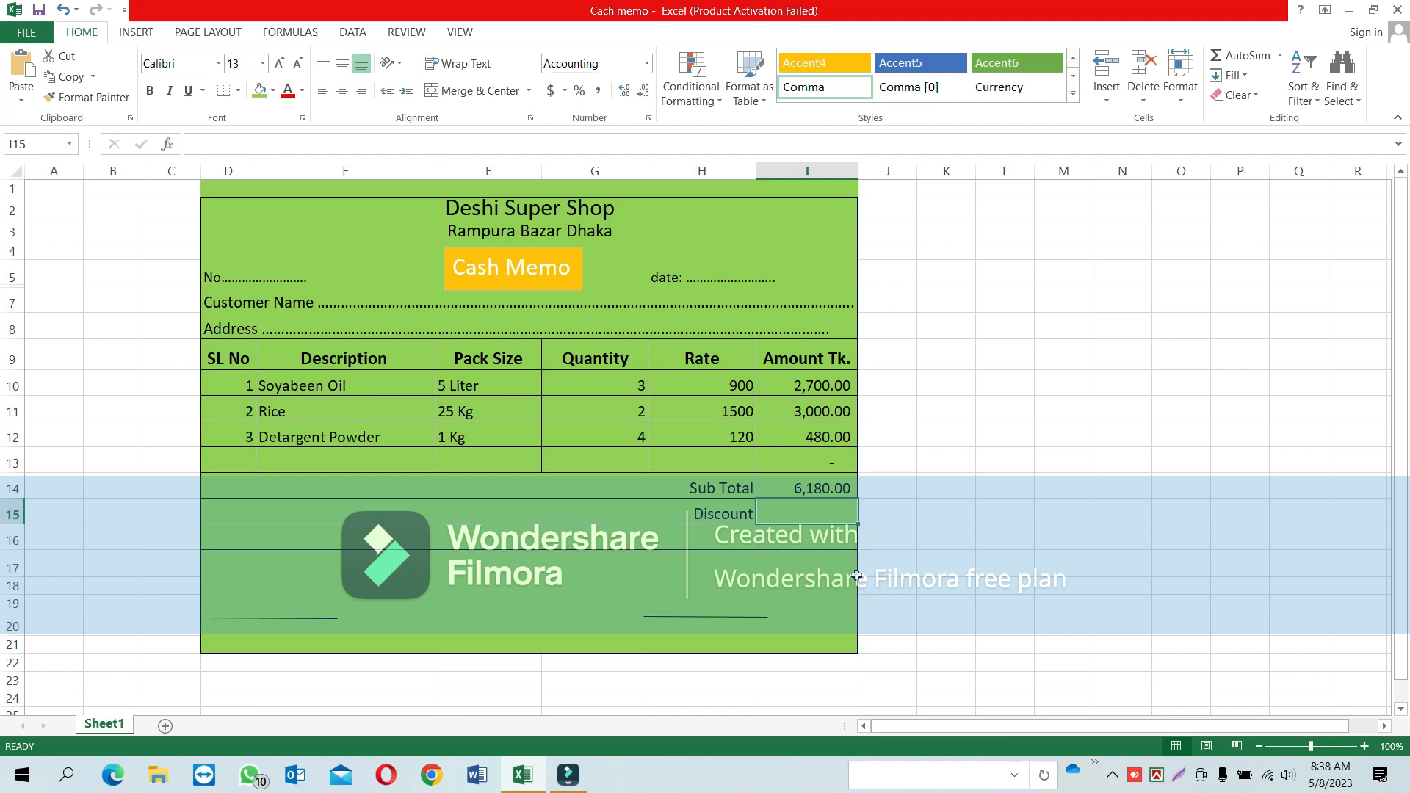
{"action": "type", "text": "="}
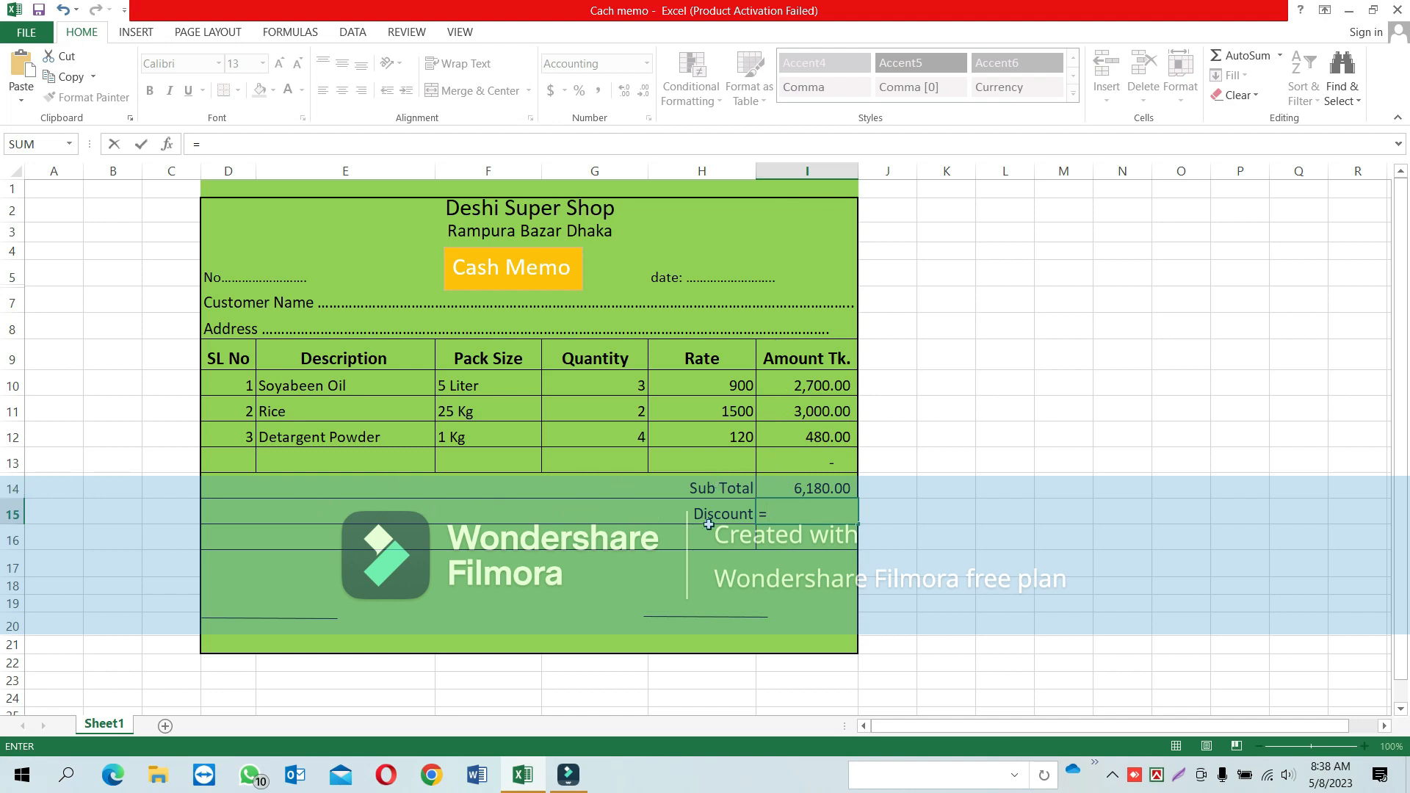
{"action": "type", "text": "i14"}
{"action": "type", "text": "*5%"}
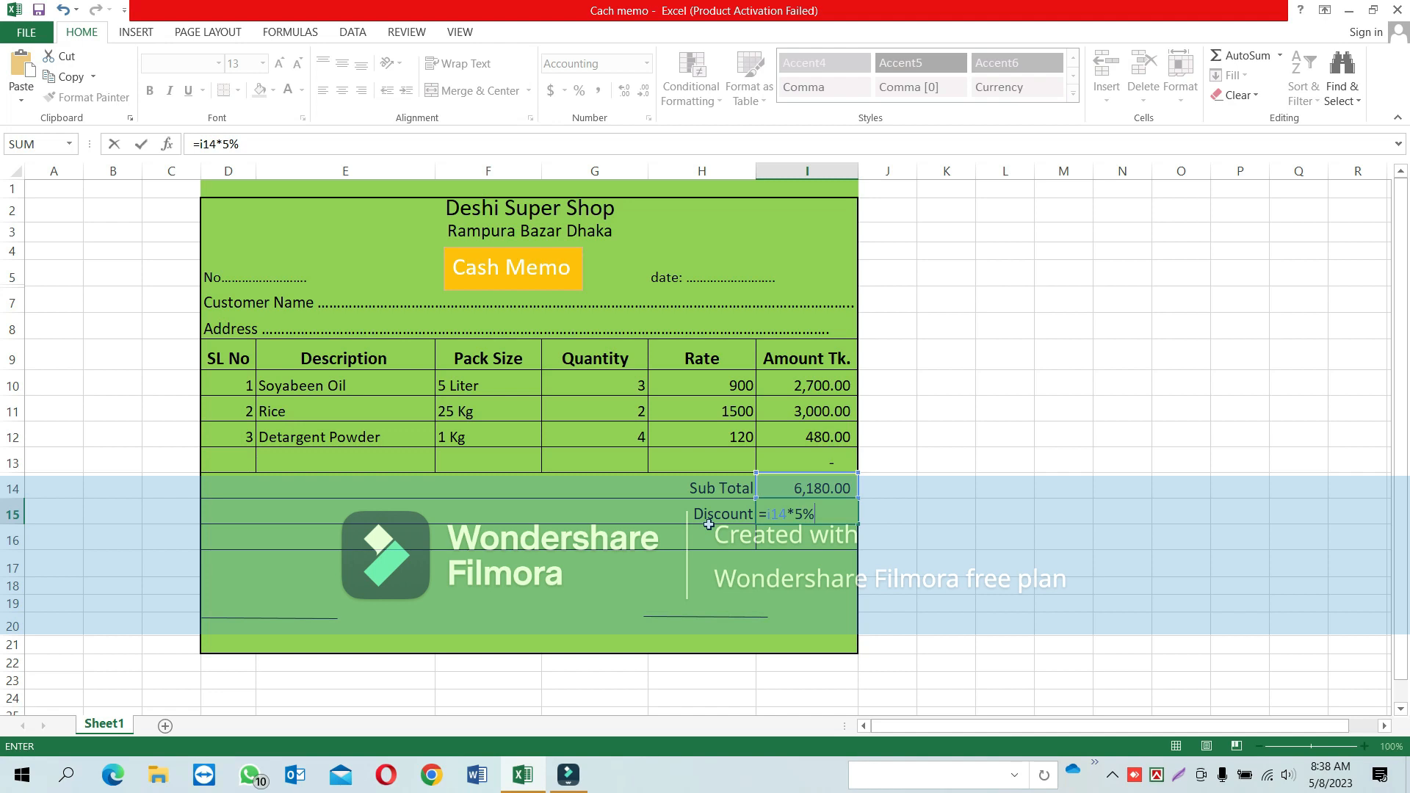
{"action": "key", "text": "Return"}
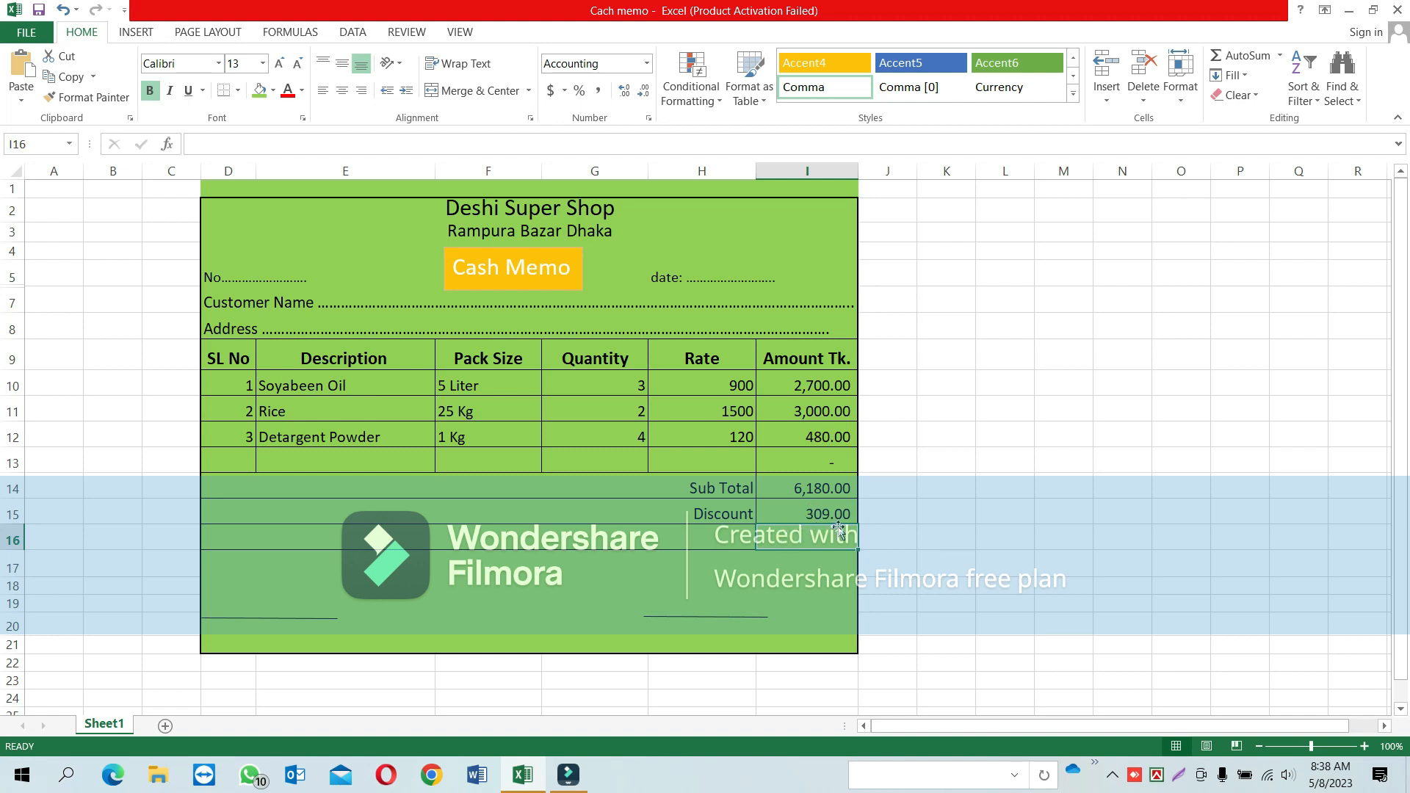
Step: Enter the label "Total Amount Tk." in the merged cell F16 below the Discount label
{"action": "left_click", "coordinate": [611, 533]}
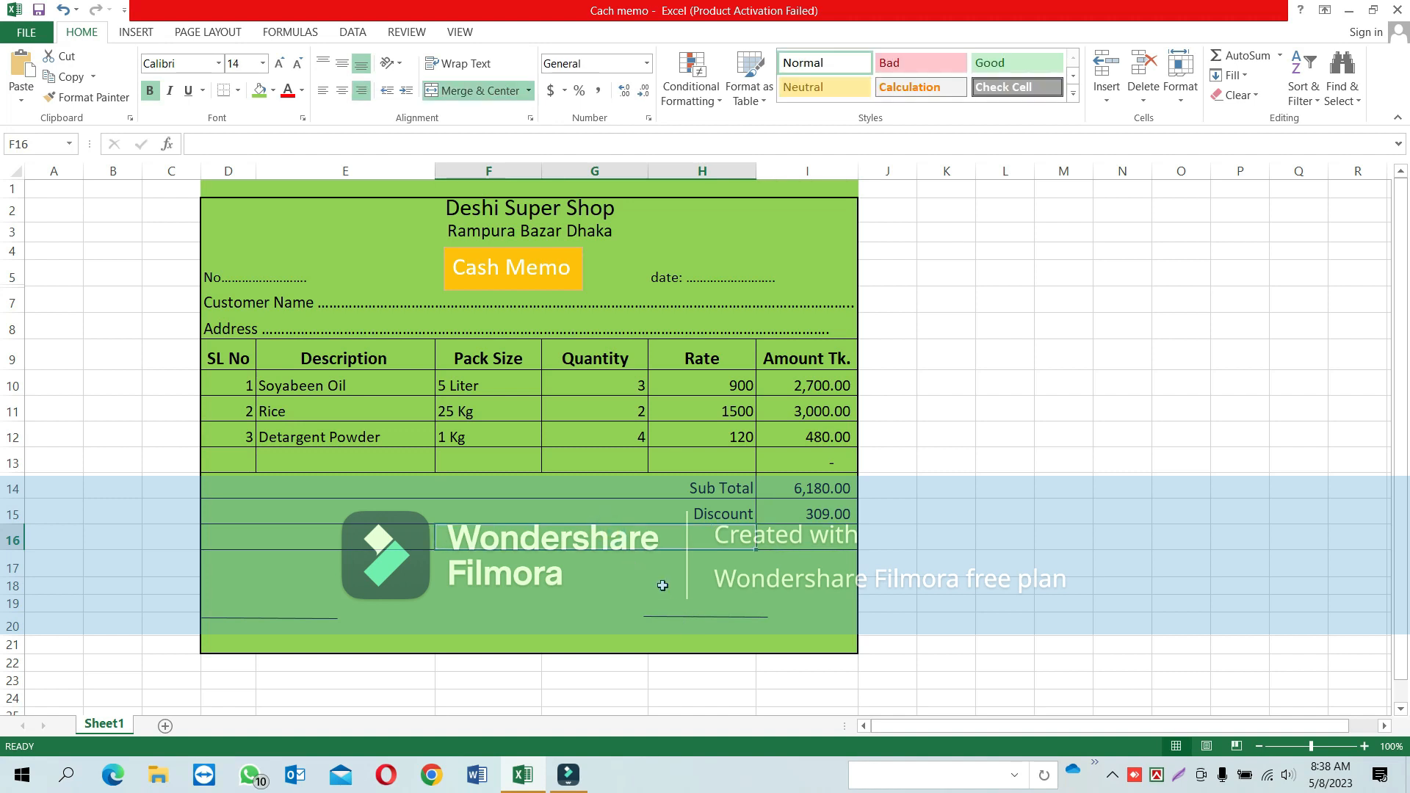
{"action": "type", "text": "T"}
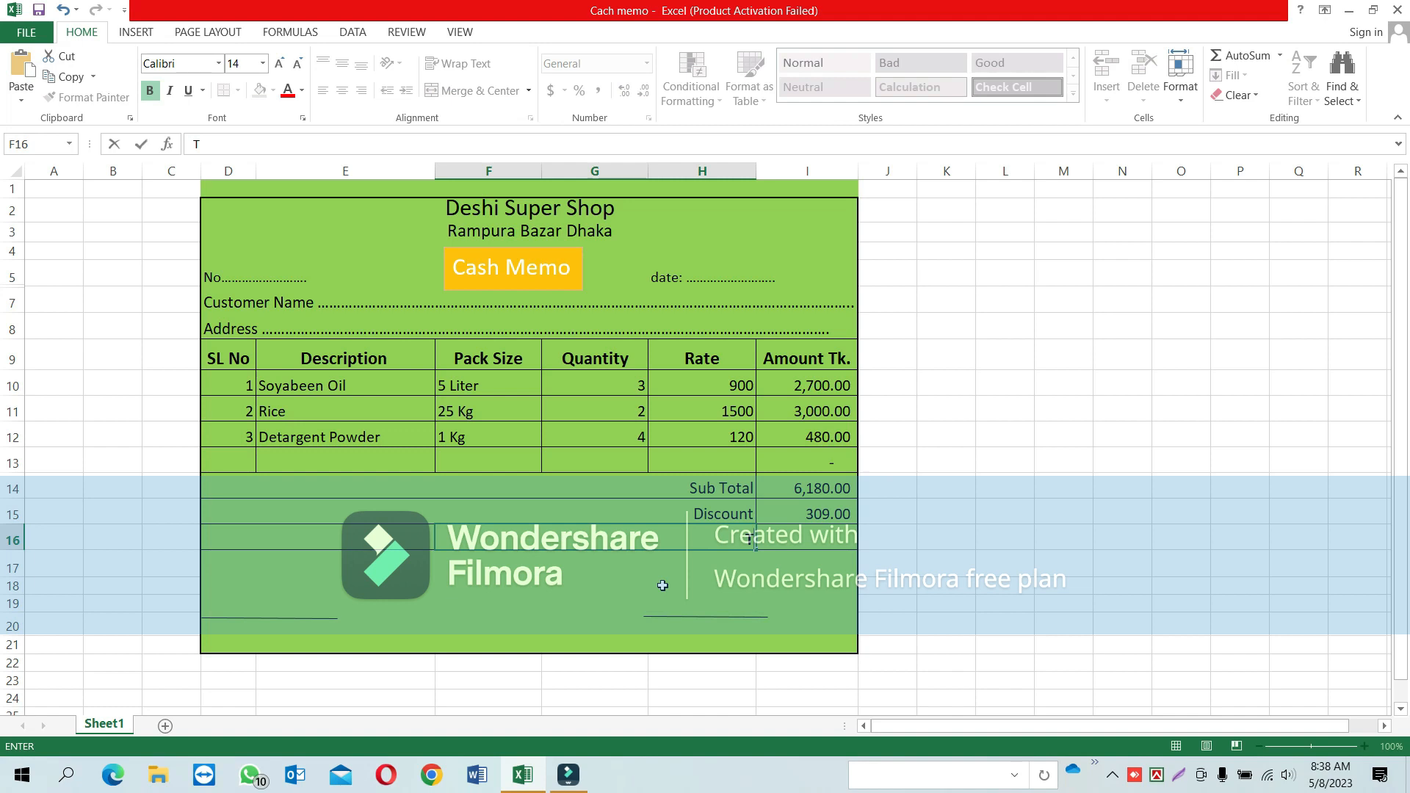
{"action": "type", "text": "otal Amou"}
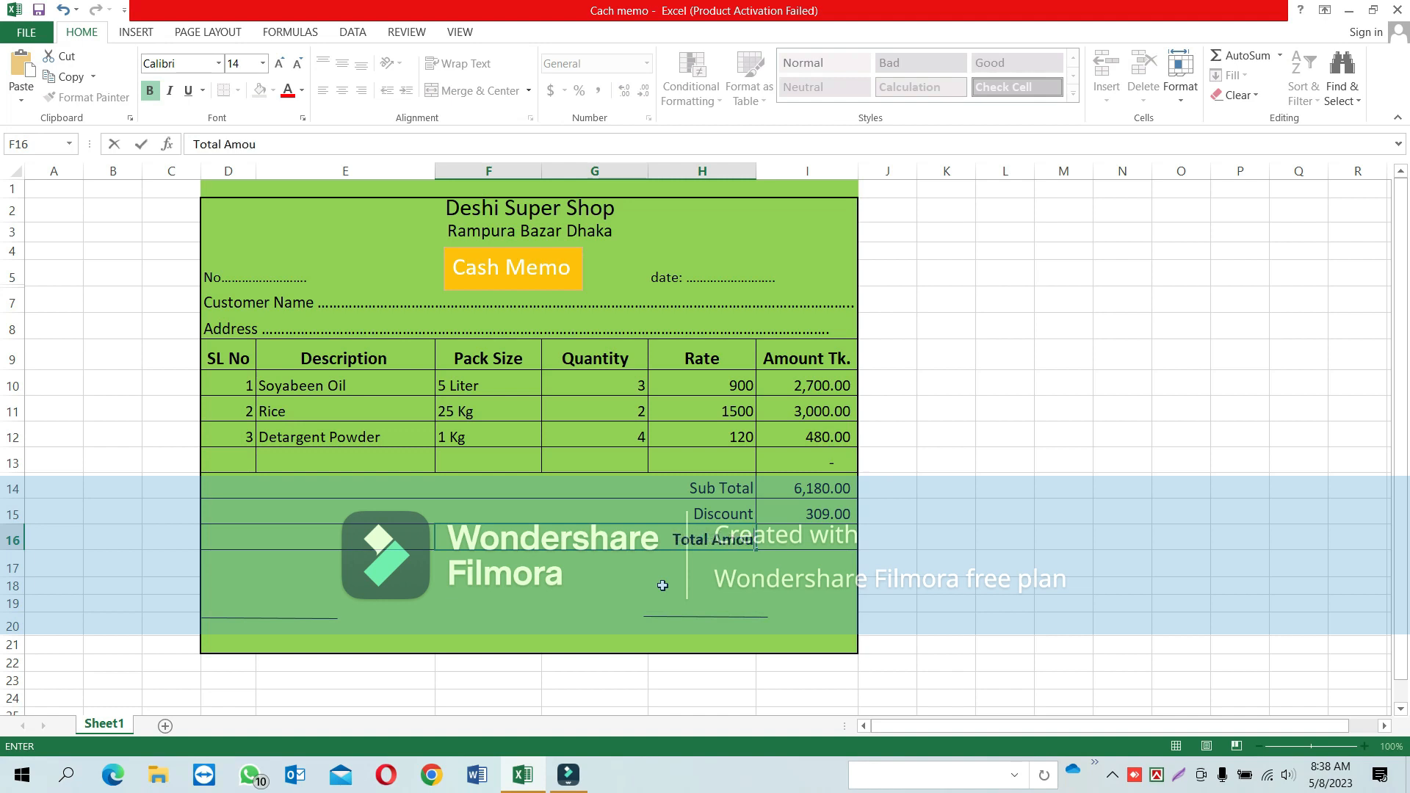
{"action": "type", "text": "nt Tk."}
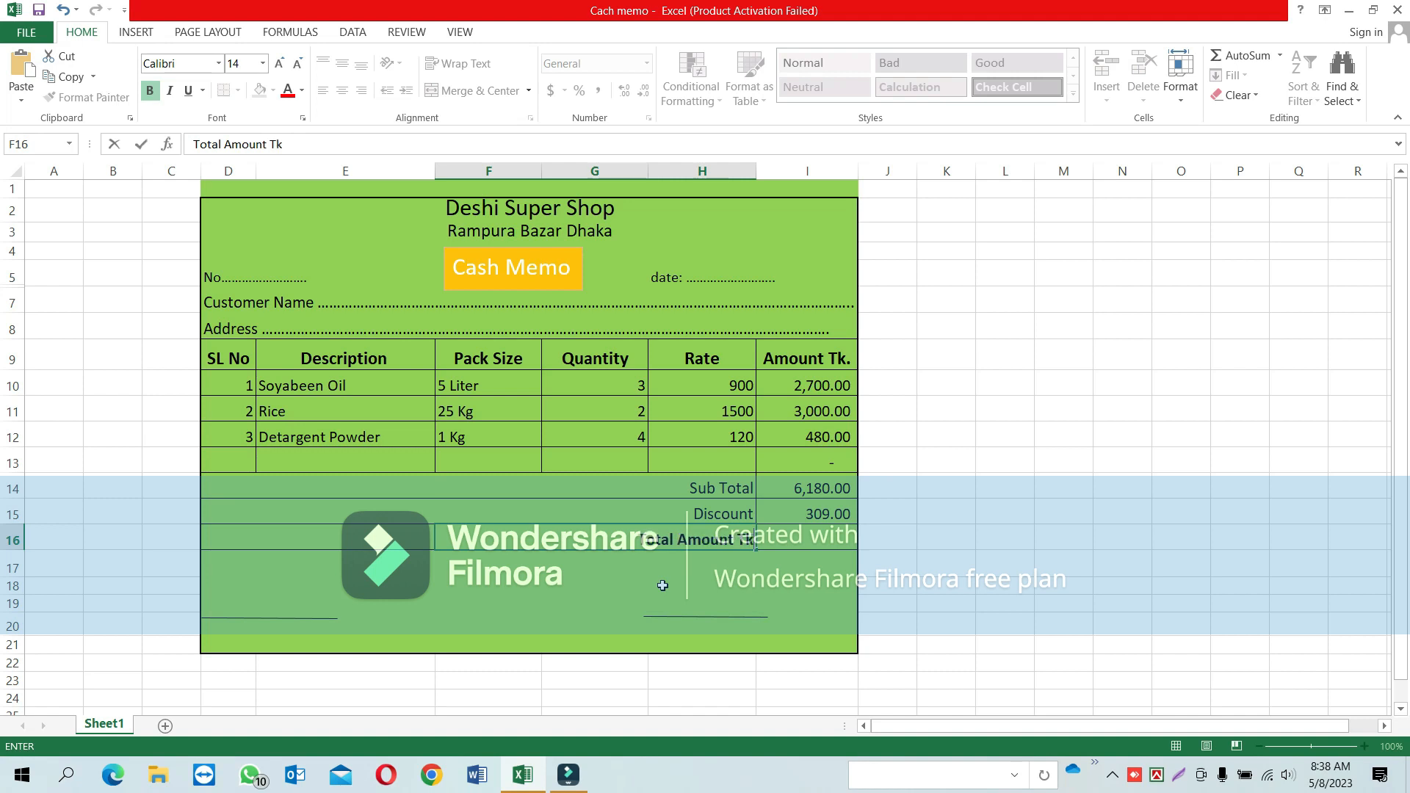
{"action": "left_click", "coordinate": [779, 545]}
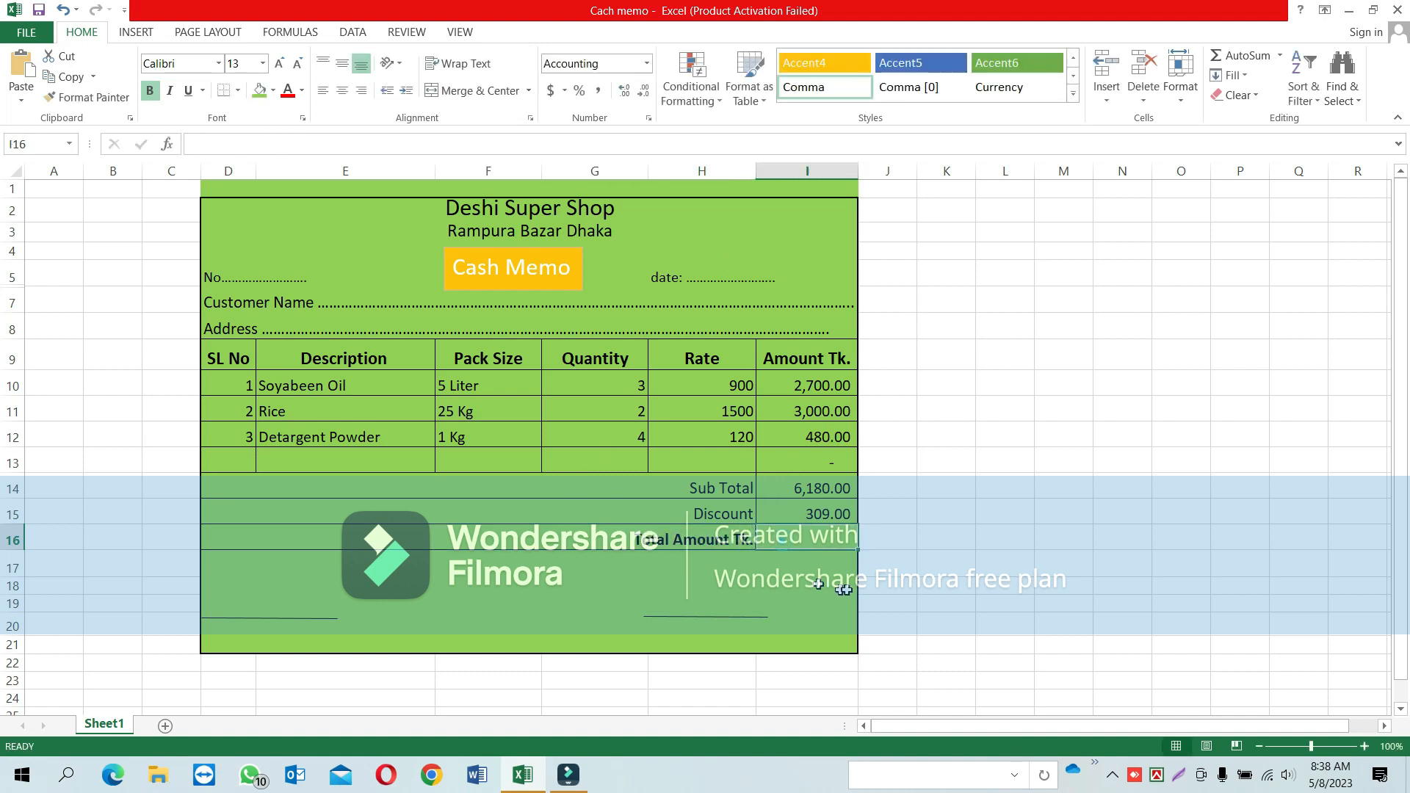
Step: Calculate the total amount in I16 by subtracting the discount from the subtotal with the formula =I14-I15
{"action": "left_click", "coordinate": [838, 492]}
{"action": "left_click", "coordinate": [808, 515]}
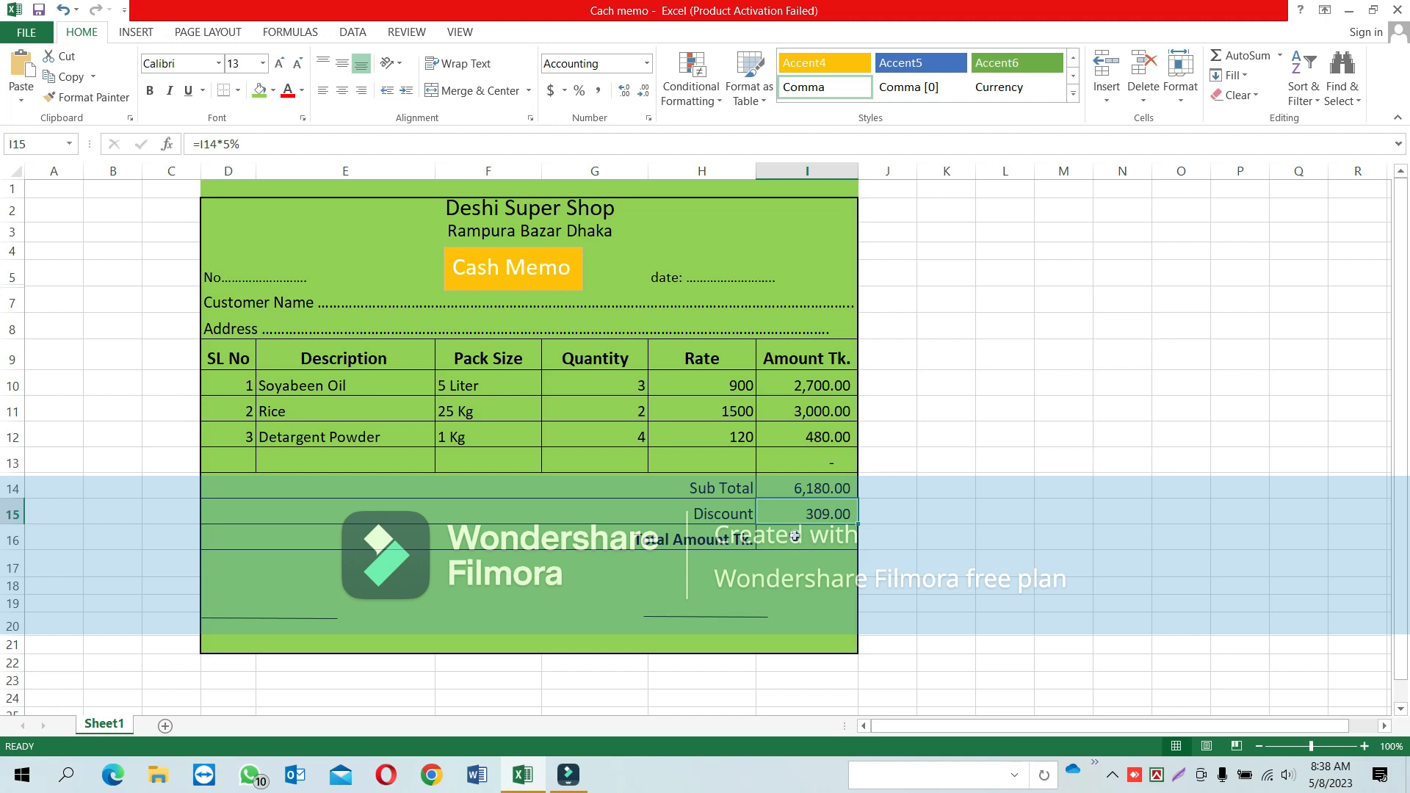
{"action": "left_click", "coordinate": [795, 537]}
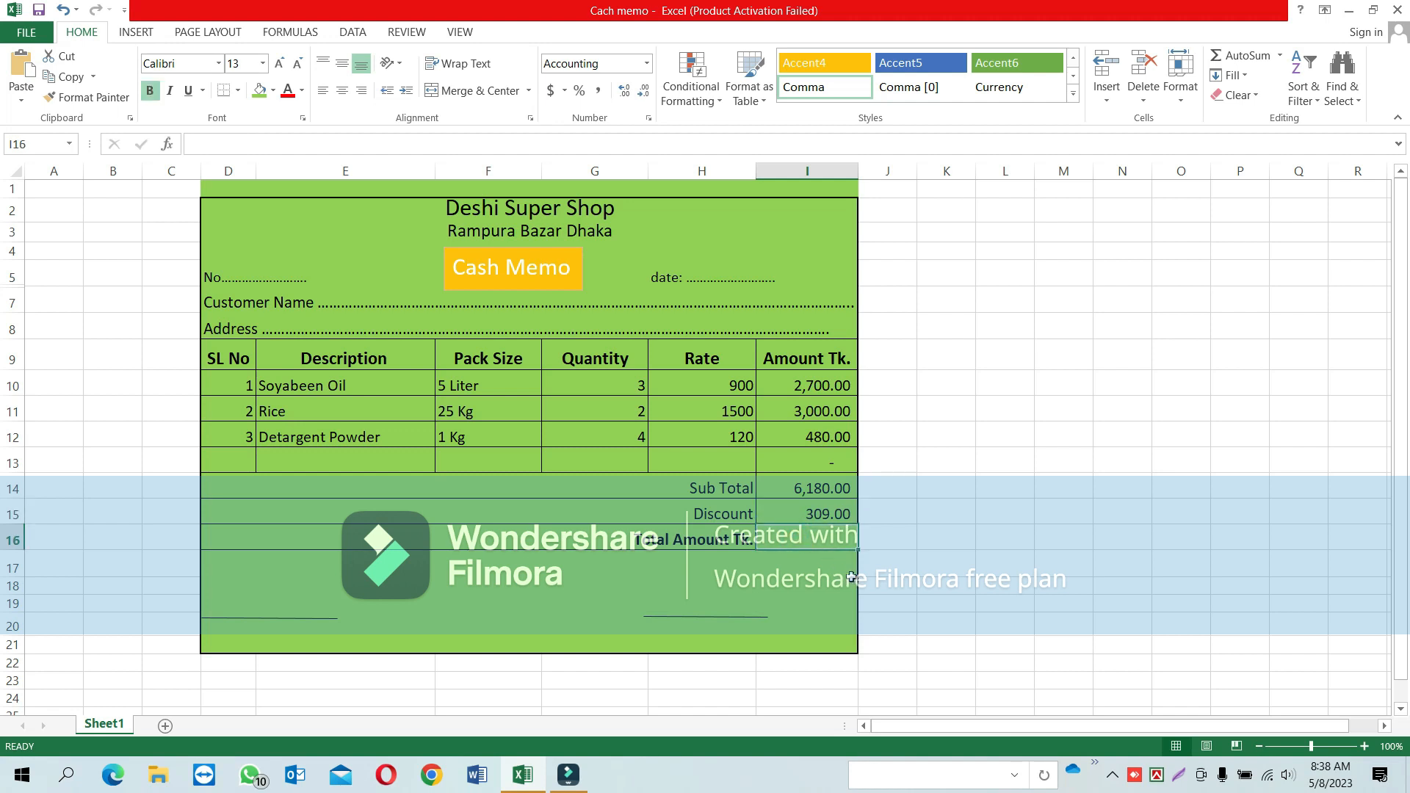
{"action": "type", "text": "="}
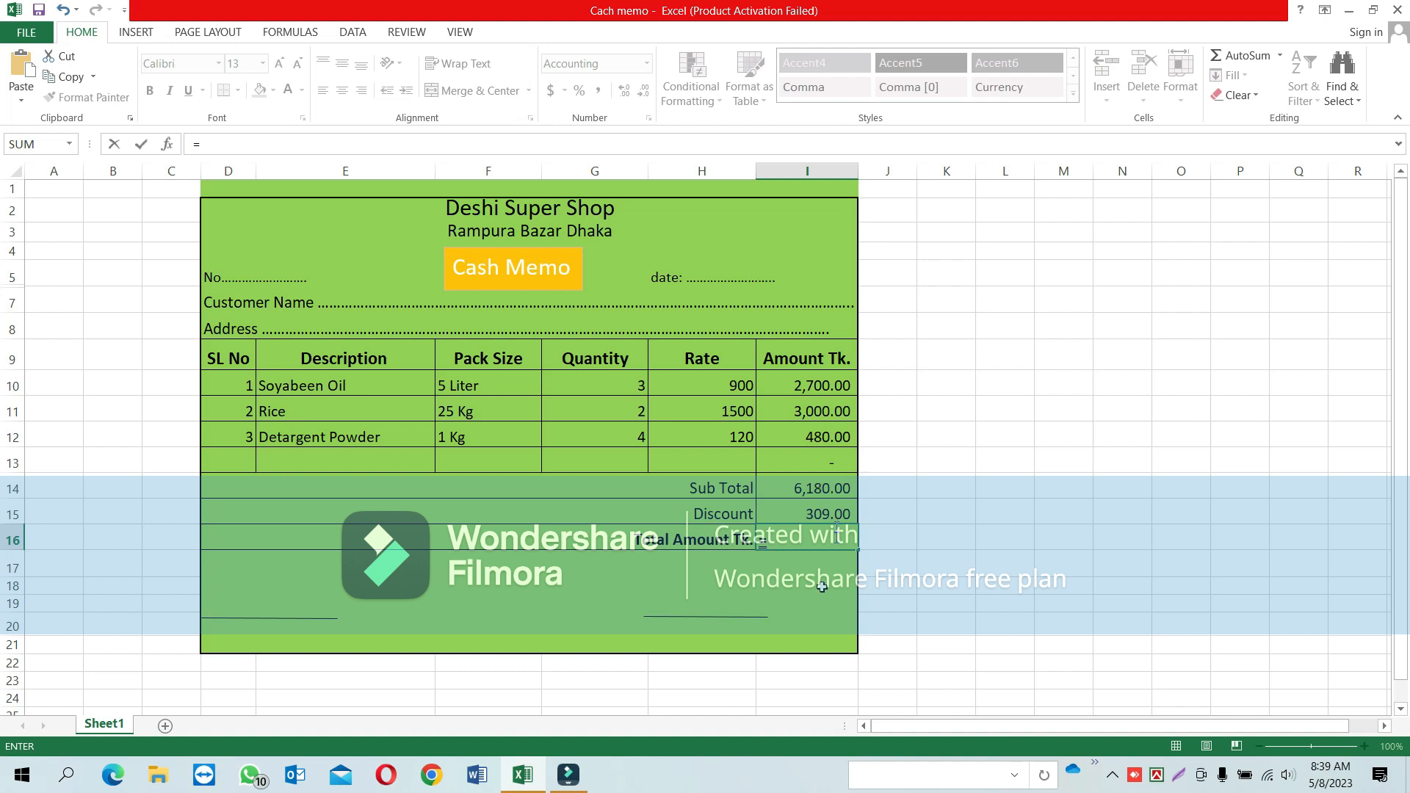
{"action": "key", "text": "BackSpace"}
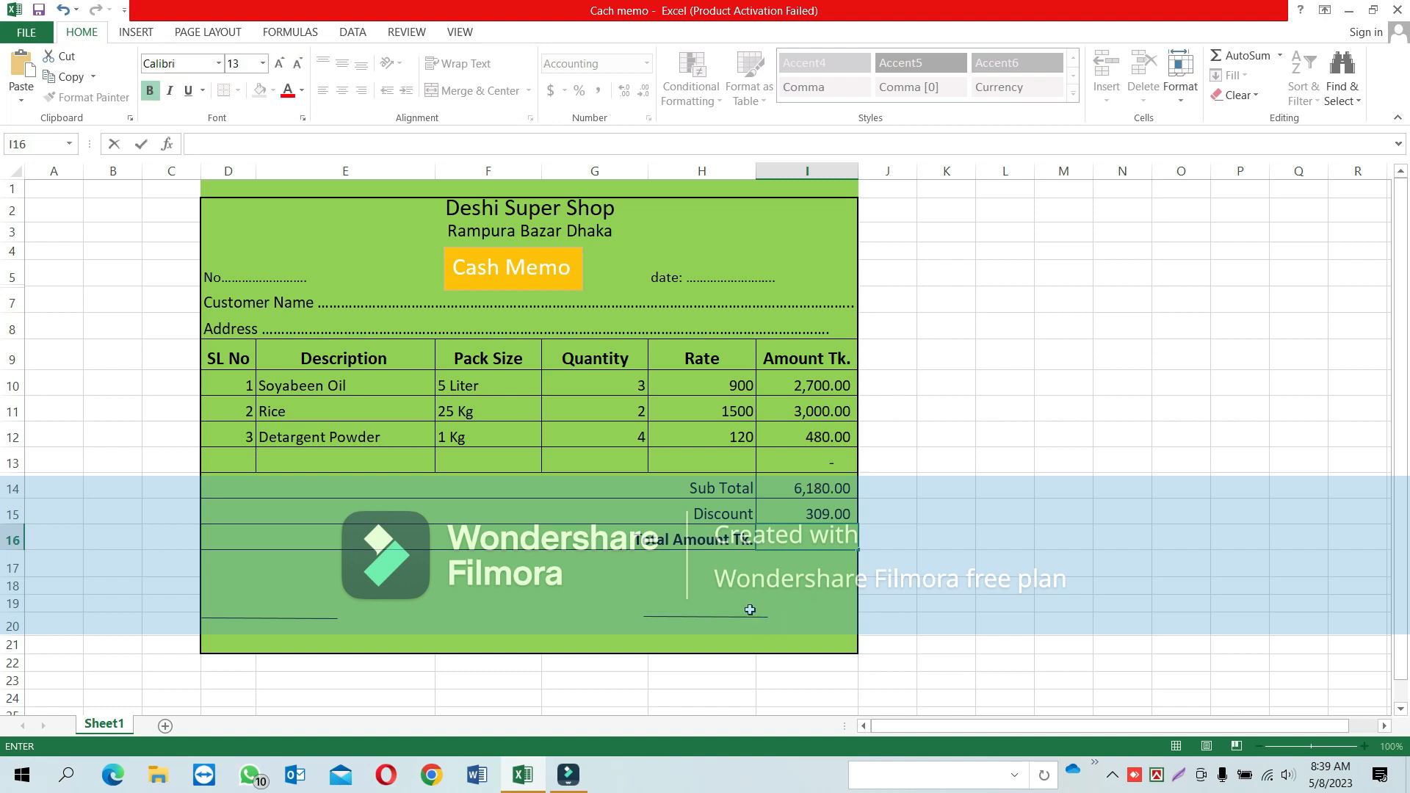
{"action": "type", "text": "="}
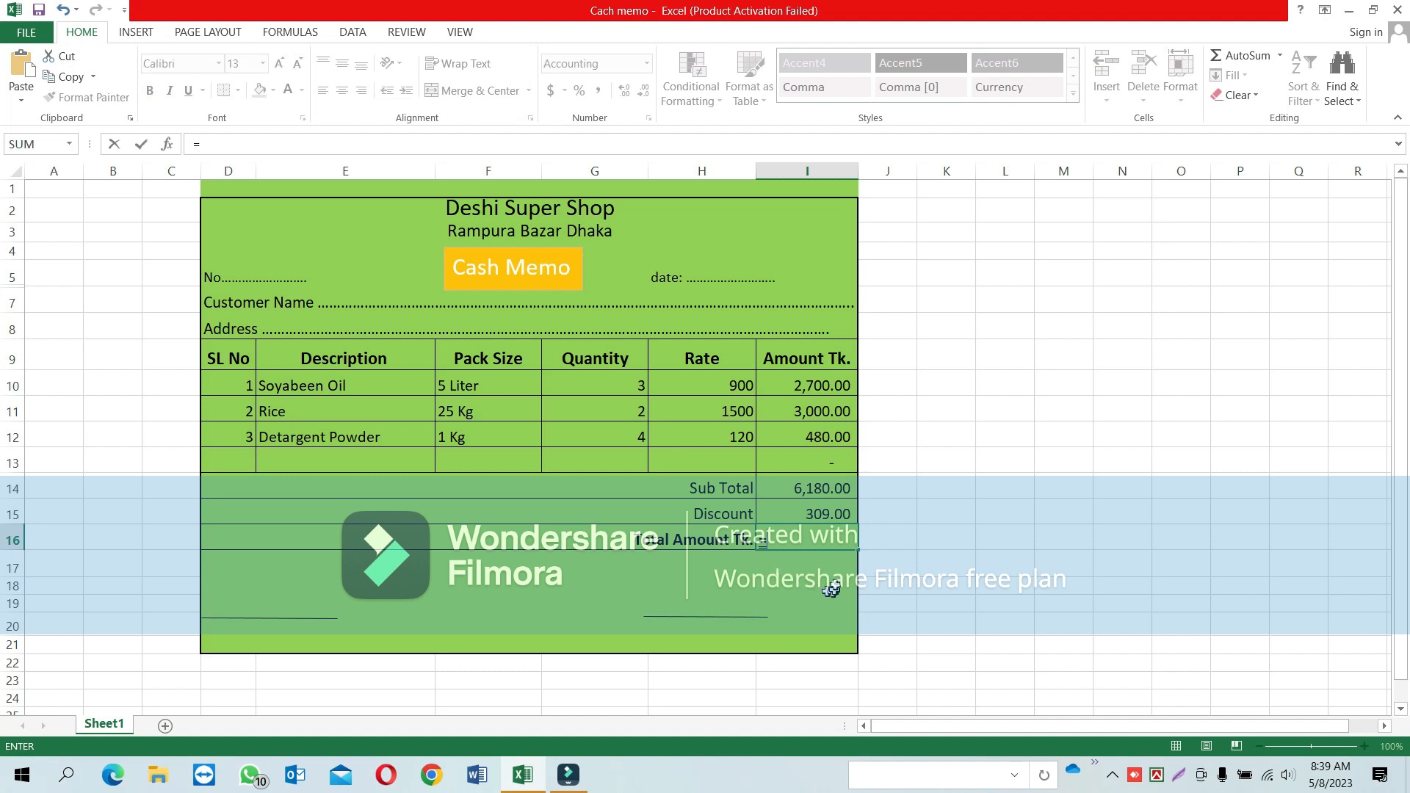
{"action": "left_click", "coordinate": [808, 487]}
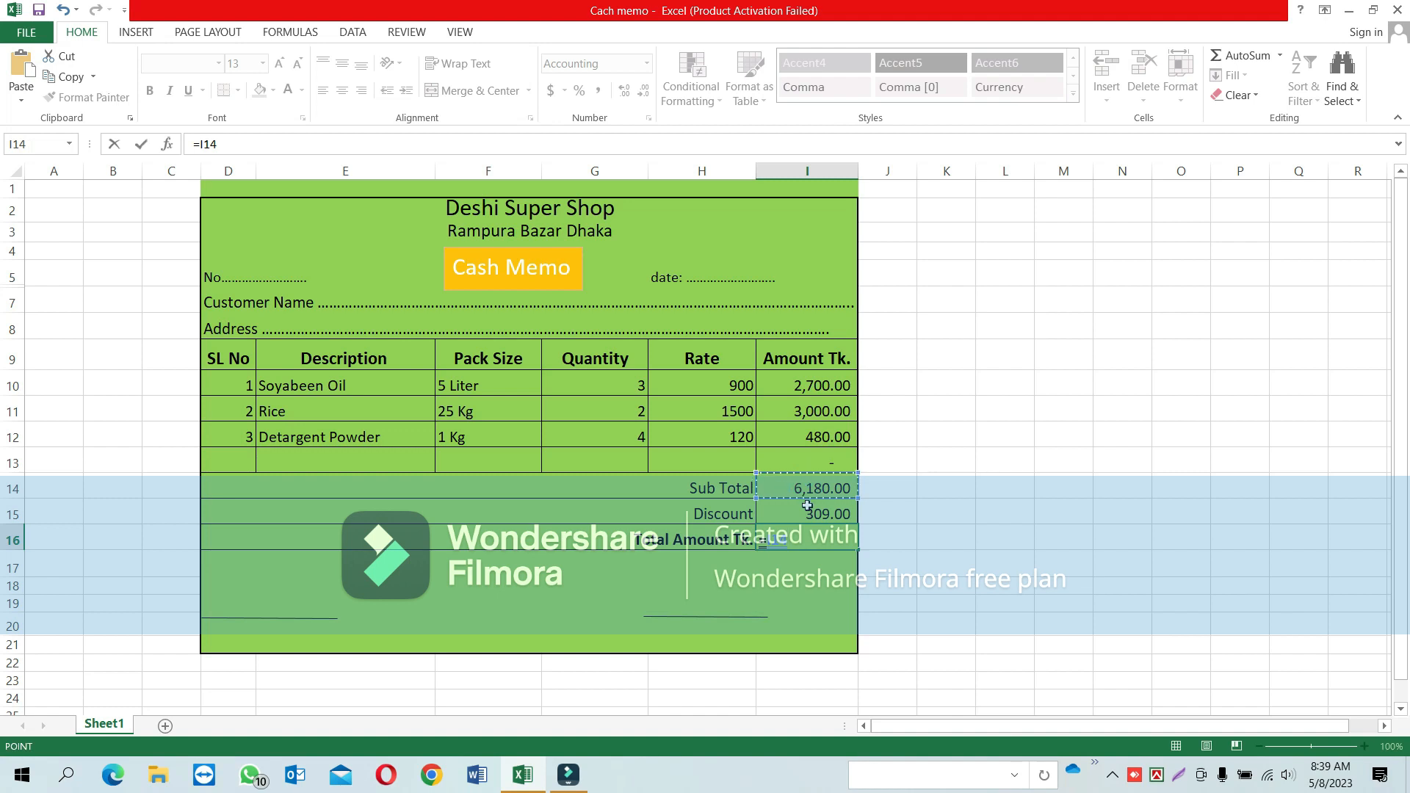
{"action": "type", "text": "-"}
{"action": "left_click", "coordinate": [812, 516]}
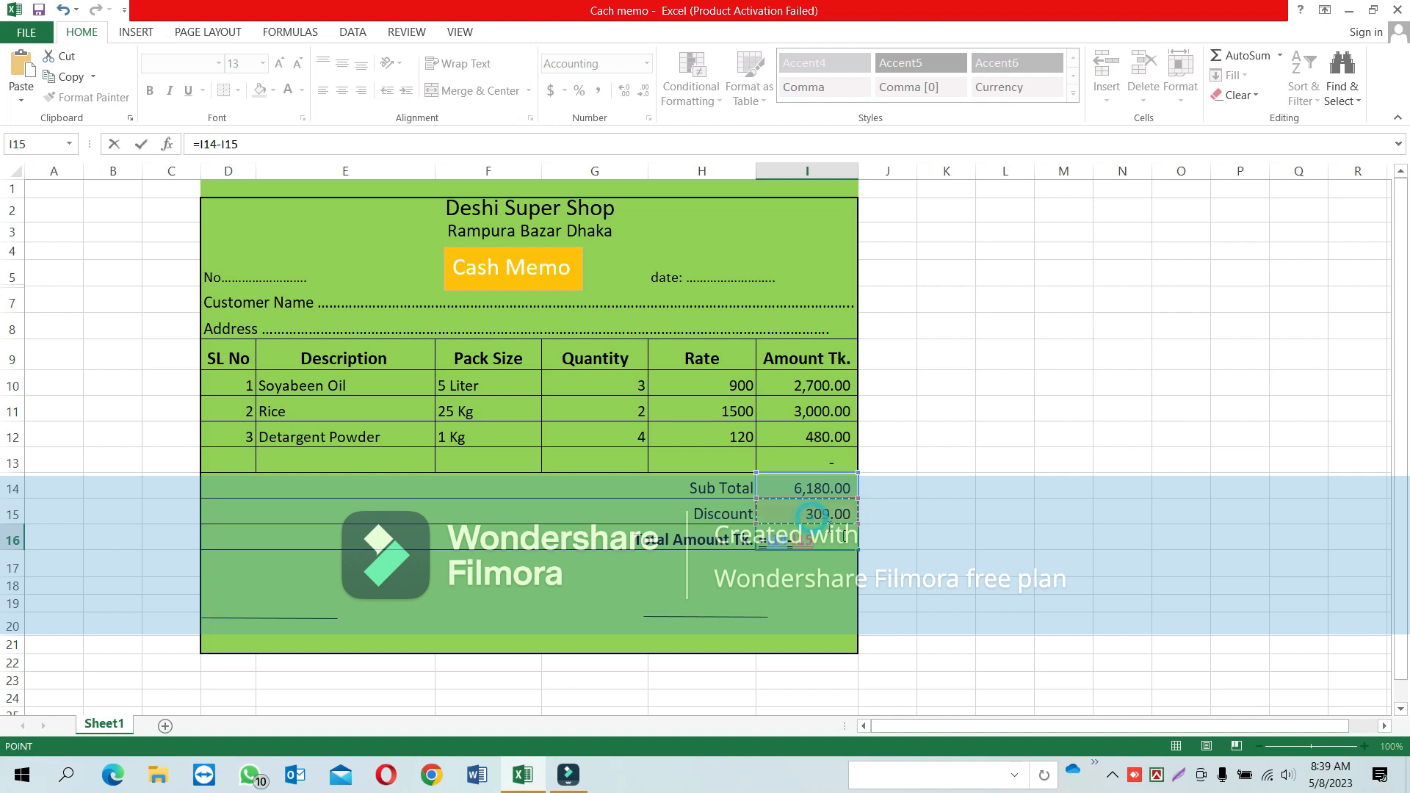
{"action": "key", "text": "Return"}
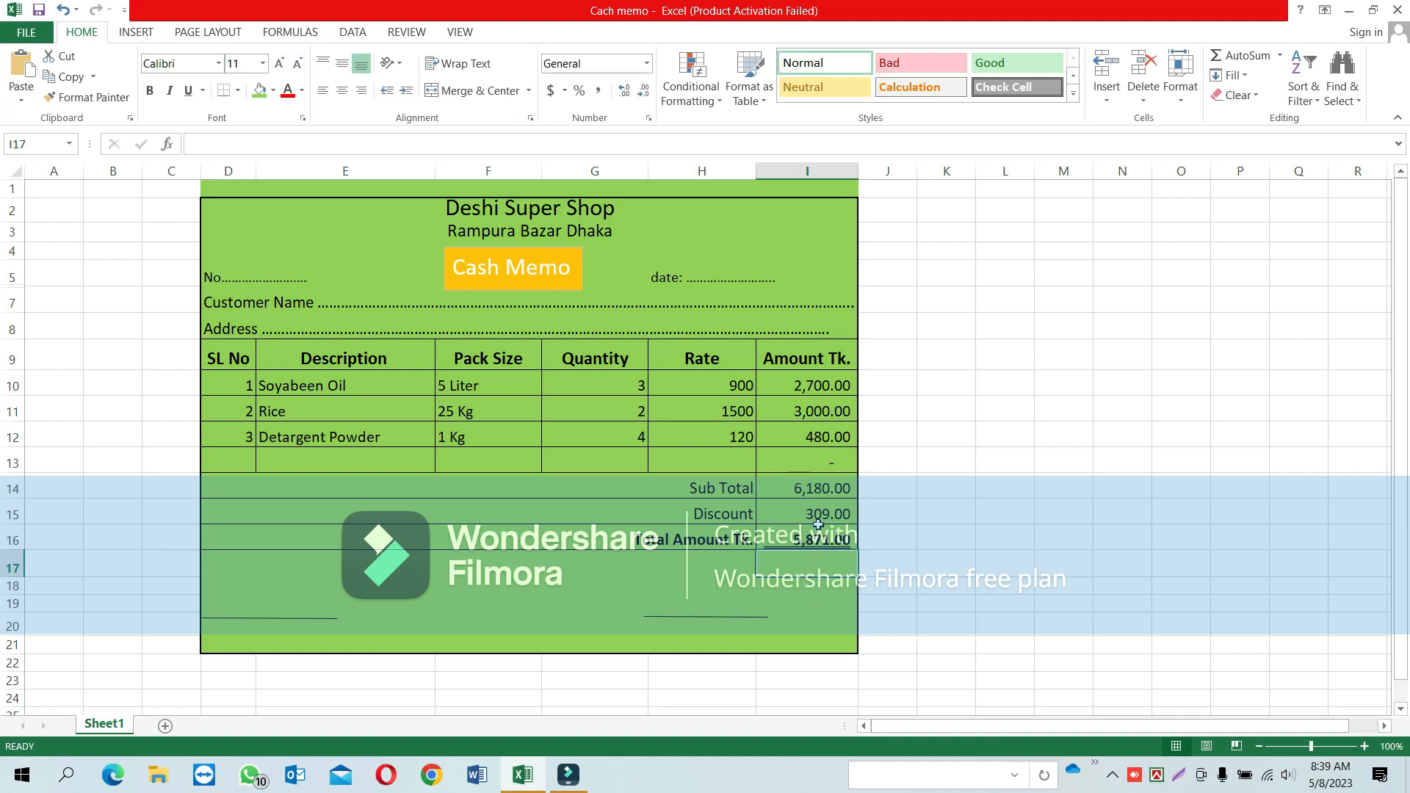
Step: Check the subtotal, discount and total cells, and switch bold off and back on for the total in I16
{"action": "left_click", "coordinate": [804, 479]}
{"action": "left_click", "coordinate": [804, 514]}
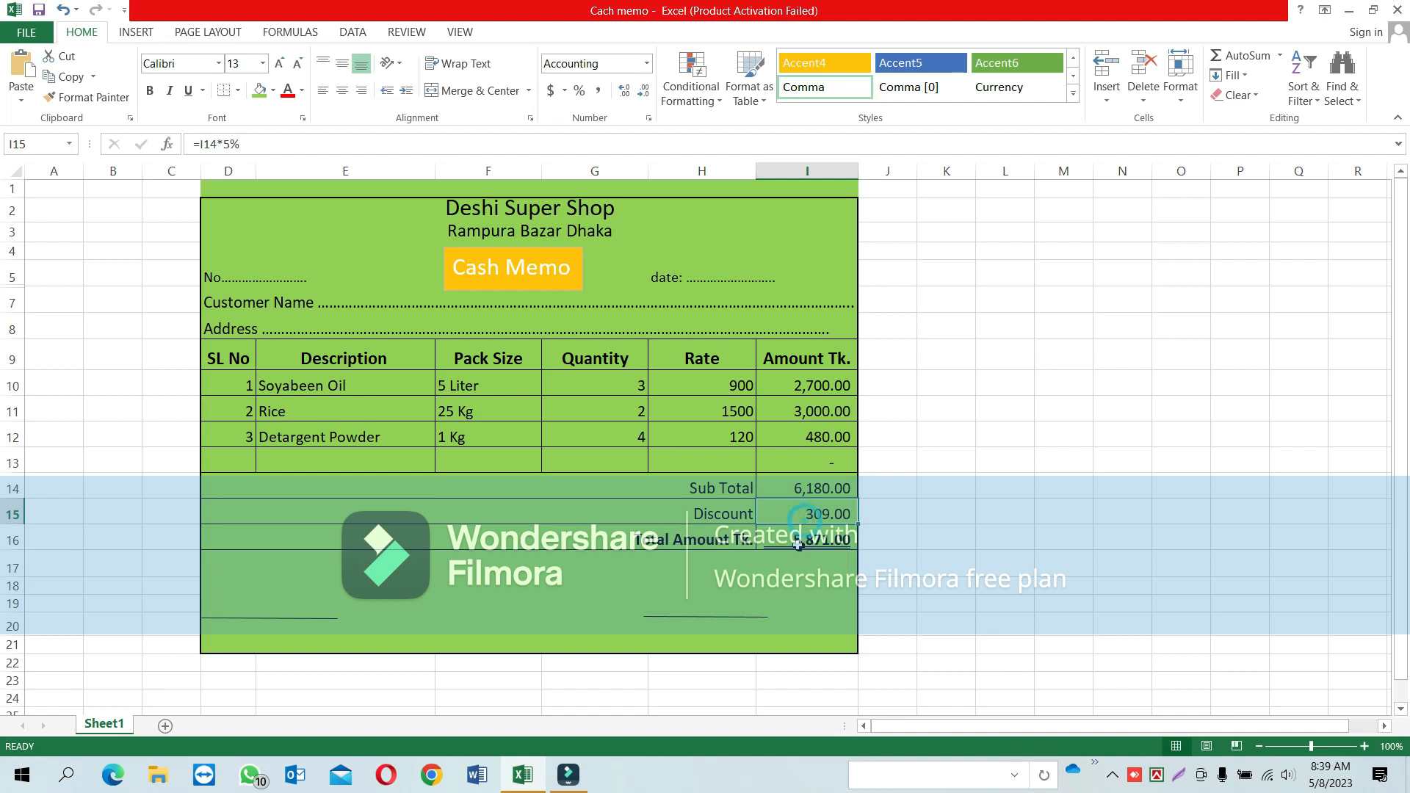
{"action": "left_click", "coordinate": [804, 544]}
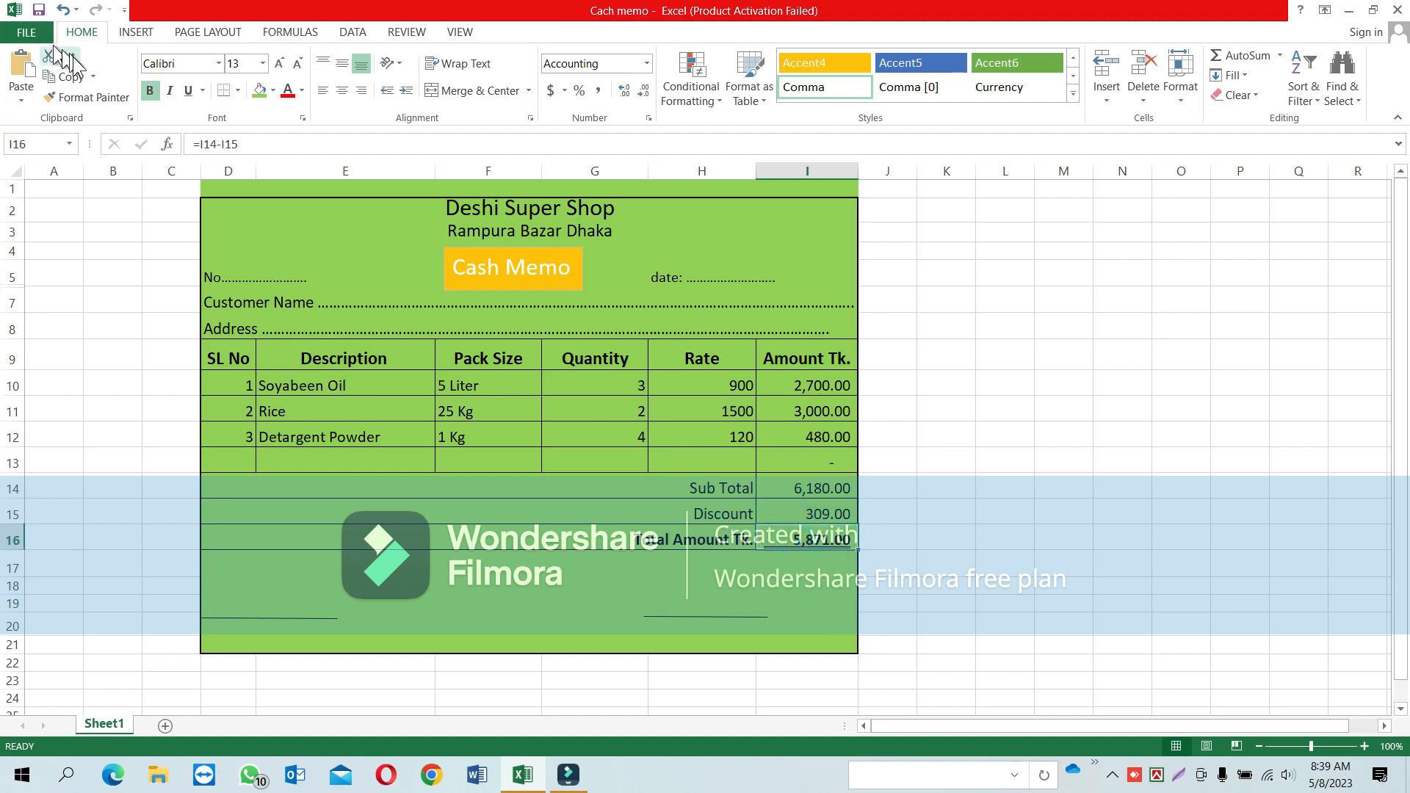
{"action": "left_click", "coordinate": [147, 91]}
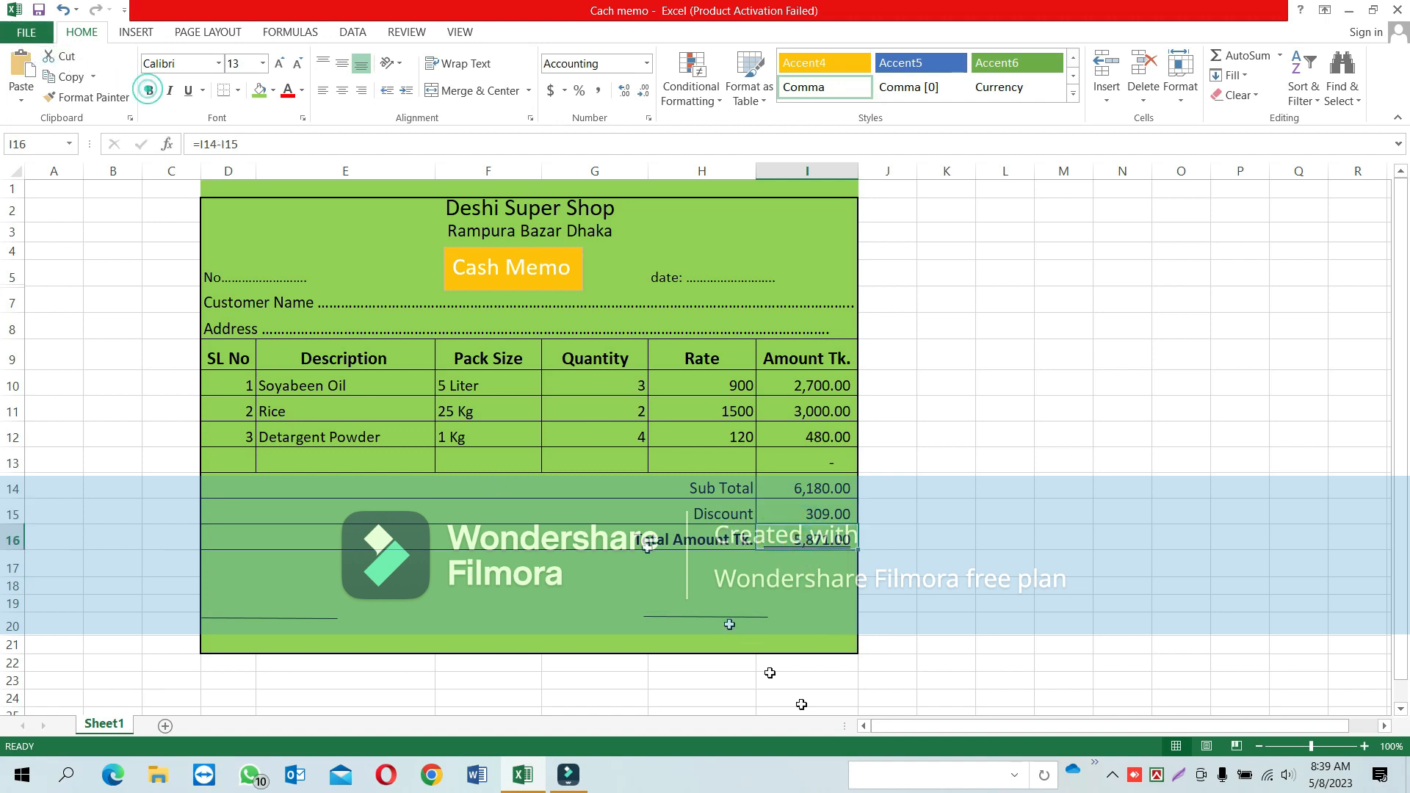
{"action": "left_click", "coordinate": [685, 542]}
{"action": "left_click", "coordinate": [814, 544]}
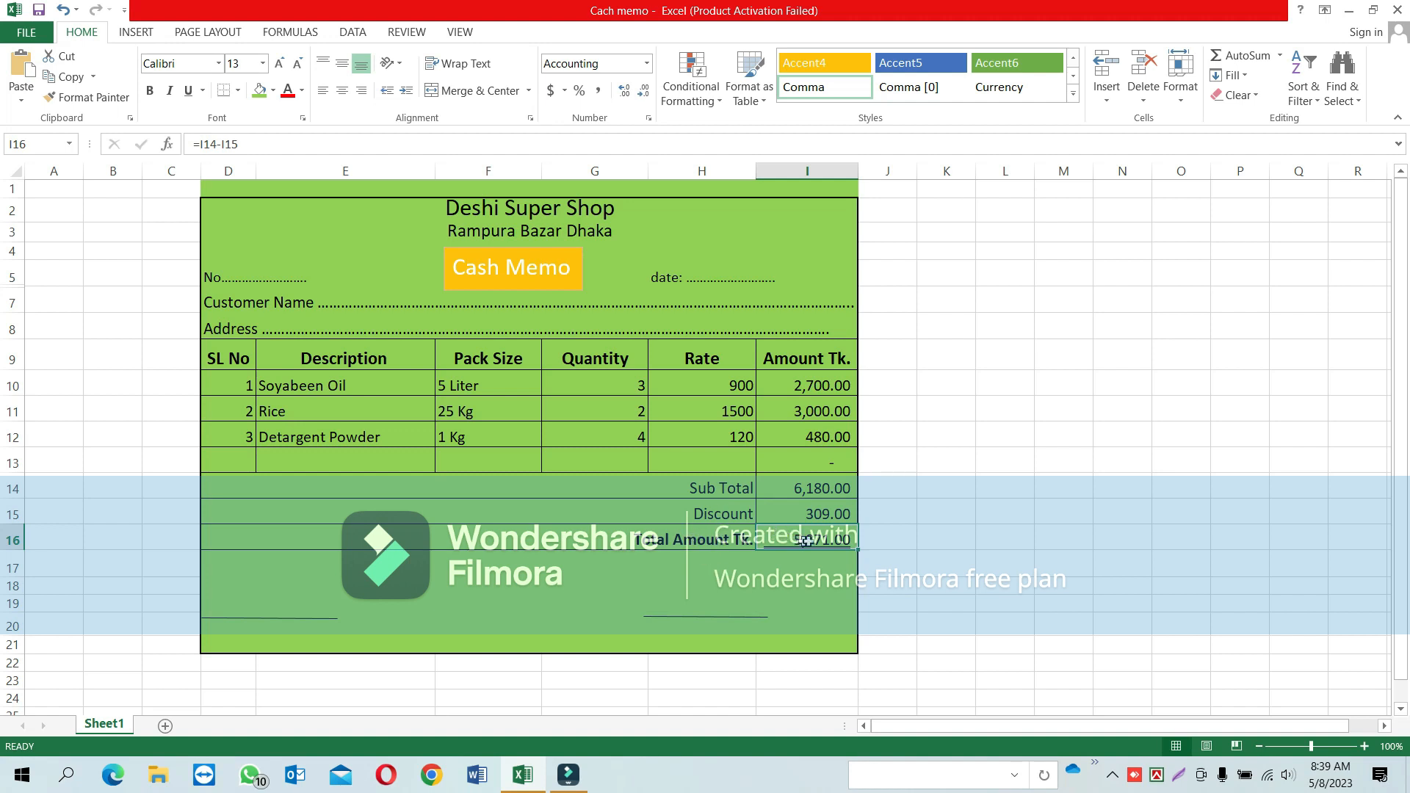
{"action": "left_click", "coordinate": [149, 90]}
{"action": "left_click", "coordinate": [810, 575]}
Step: Set the underline of the total amount in I16 to None
{"action": "left_click", "coordinate": [819, 540]}
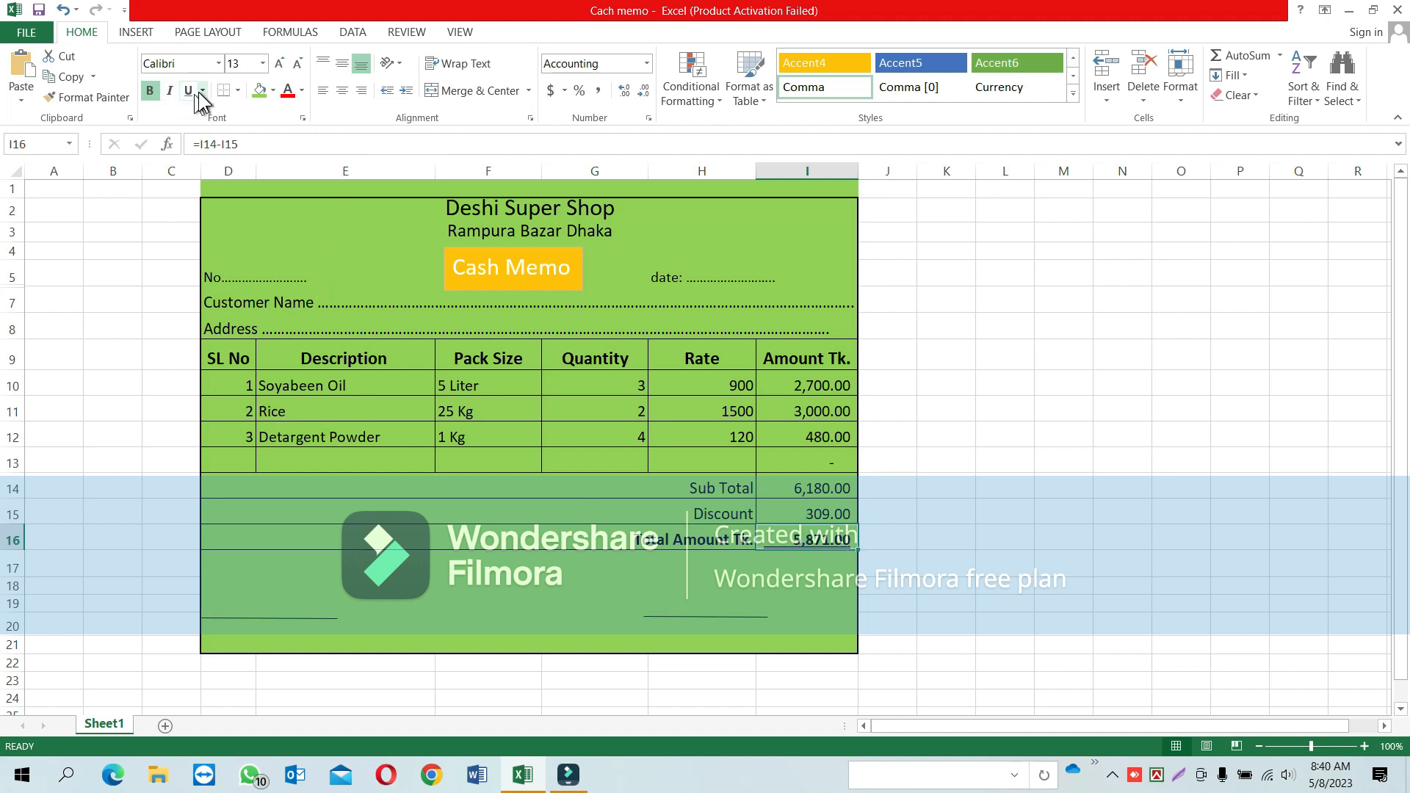
{"action": "left_click", "coordinate": [302, 119]}
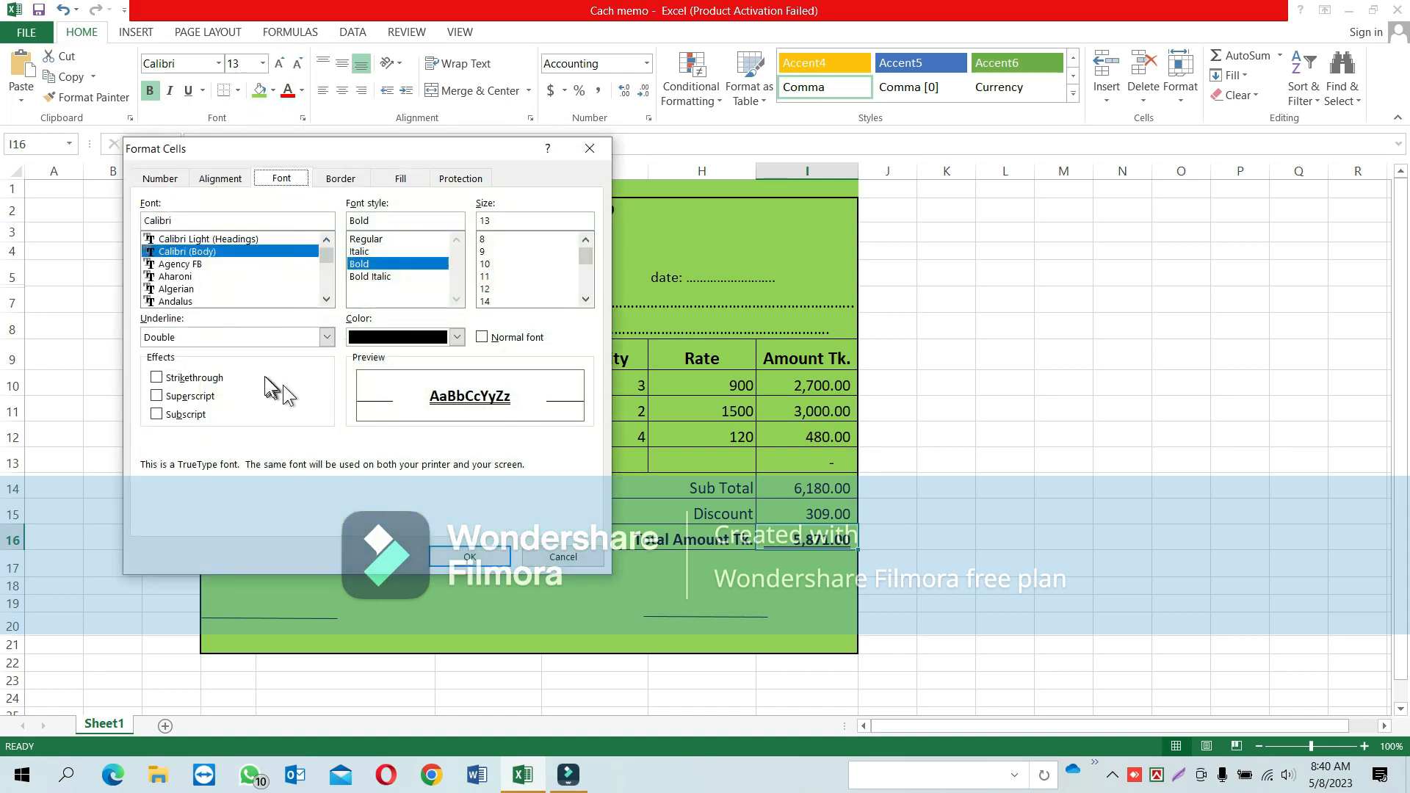
{"action": "left_click", "coordinate": [327, 337]}
{"action": "left_click", "coordinate": [231, 355]}
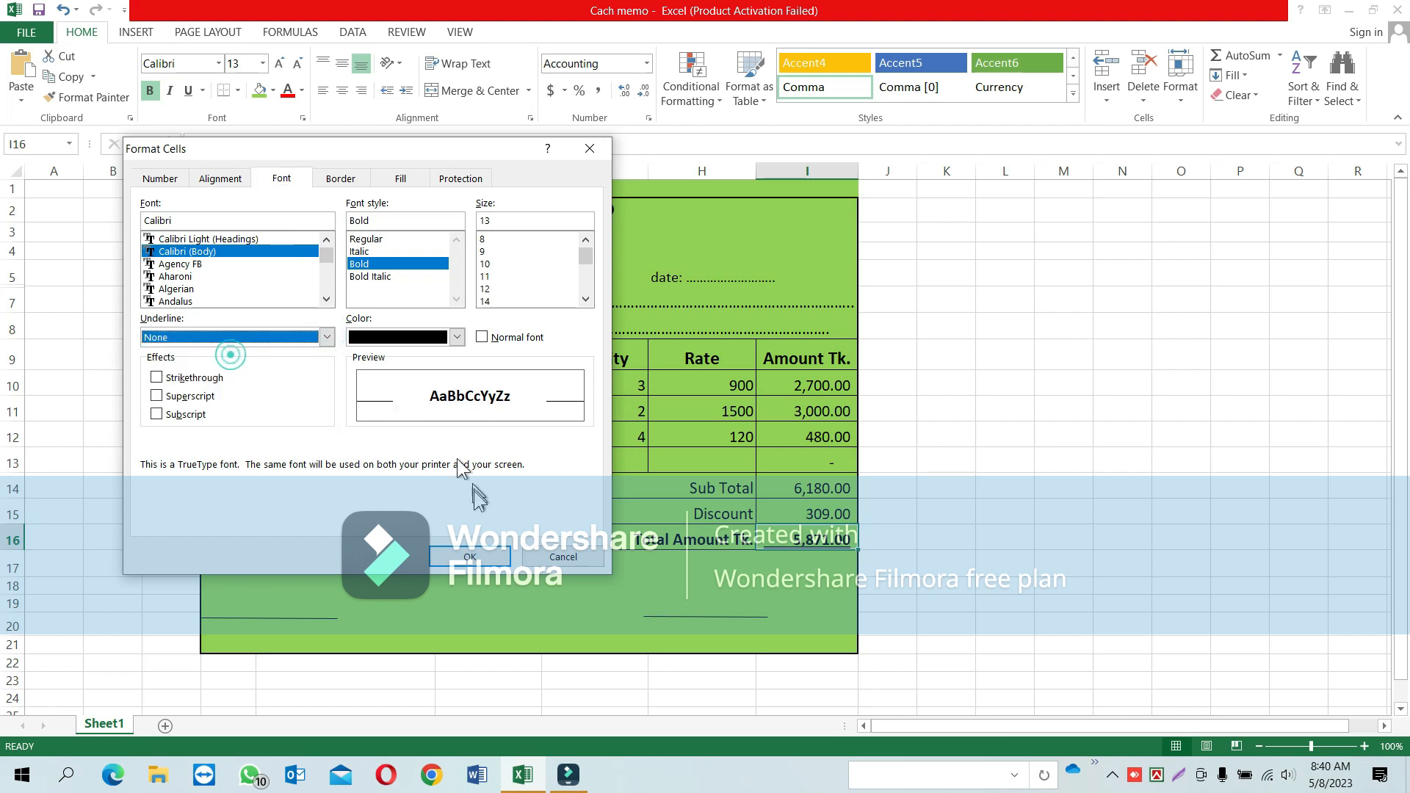
{"action": "left_click", "coordinate": [470, 557]}
{"action": "left_click", "coordinate": [790, 574]}
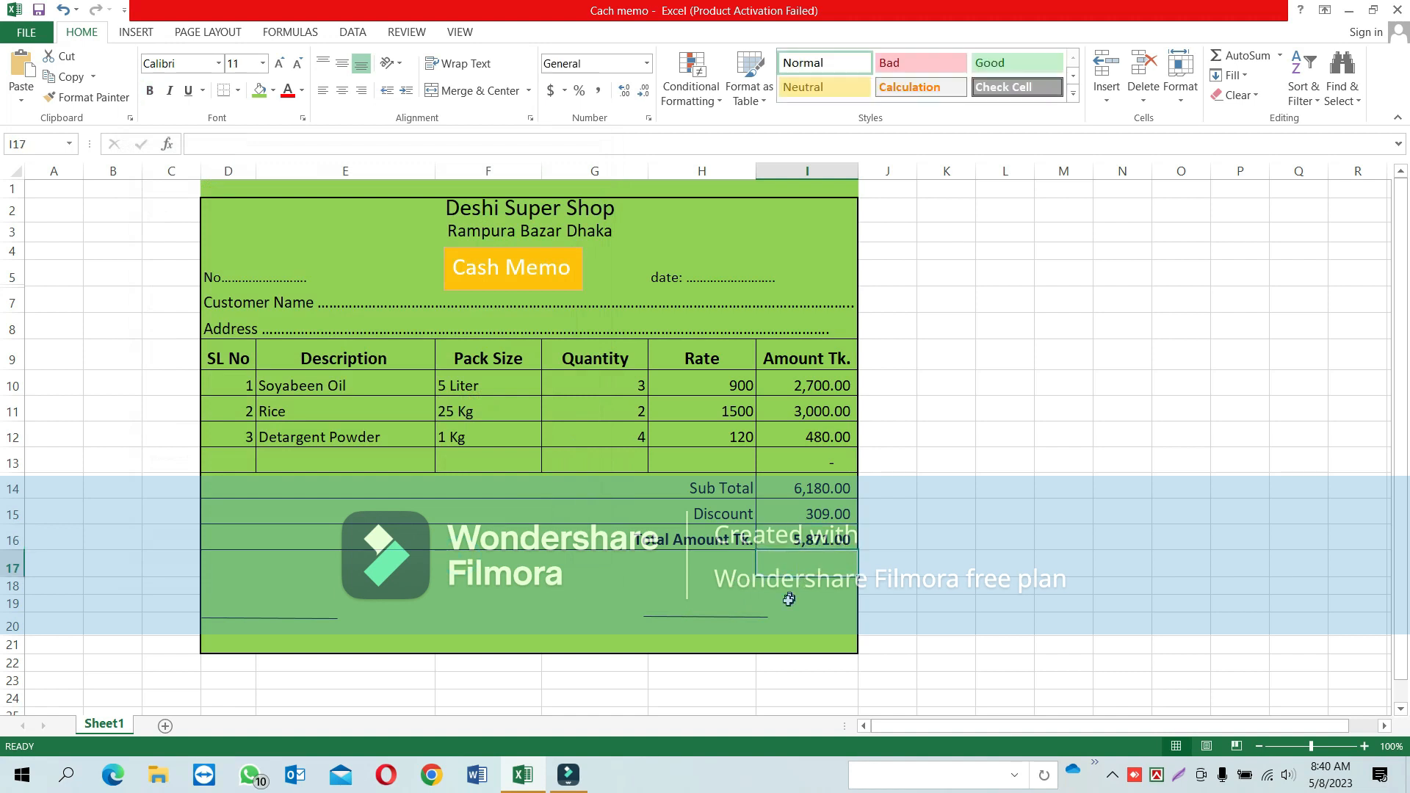
Step: Apply a Double underline to the total amount in I16
{"action": "left_click", "coordinate": [724, 538]}
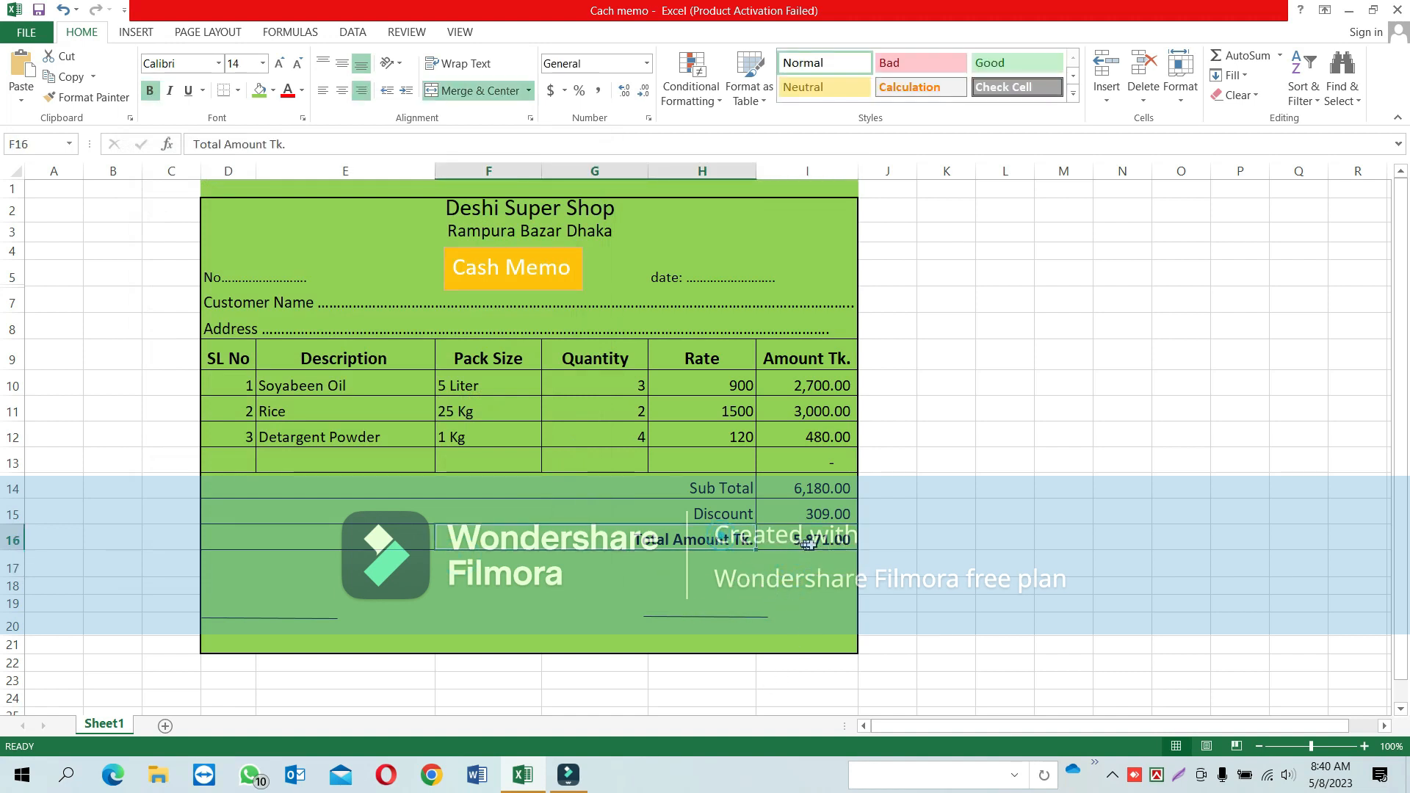
{"action": "left_click", "coordinate": [808, 542]}
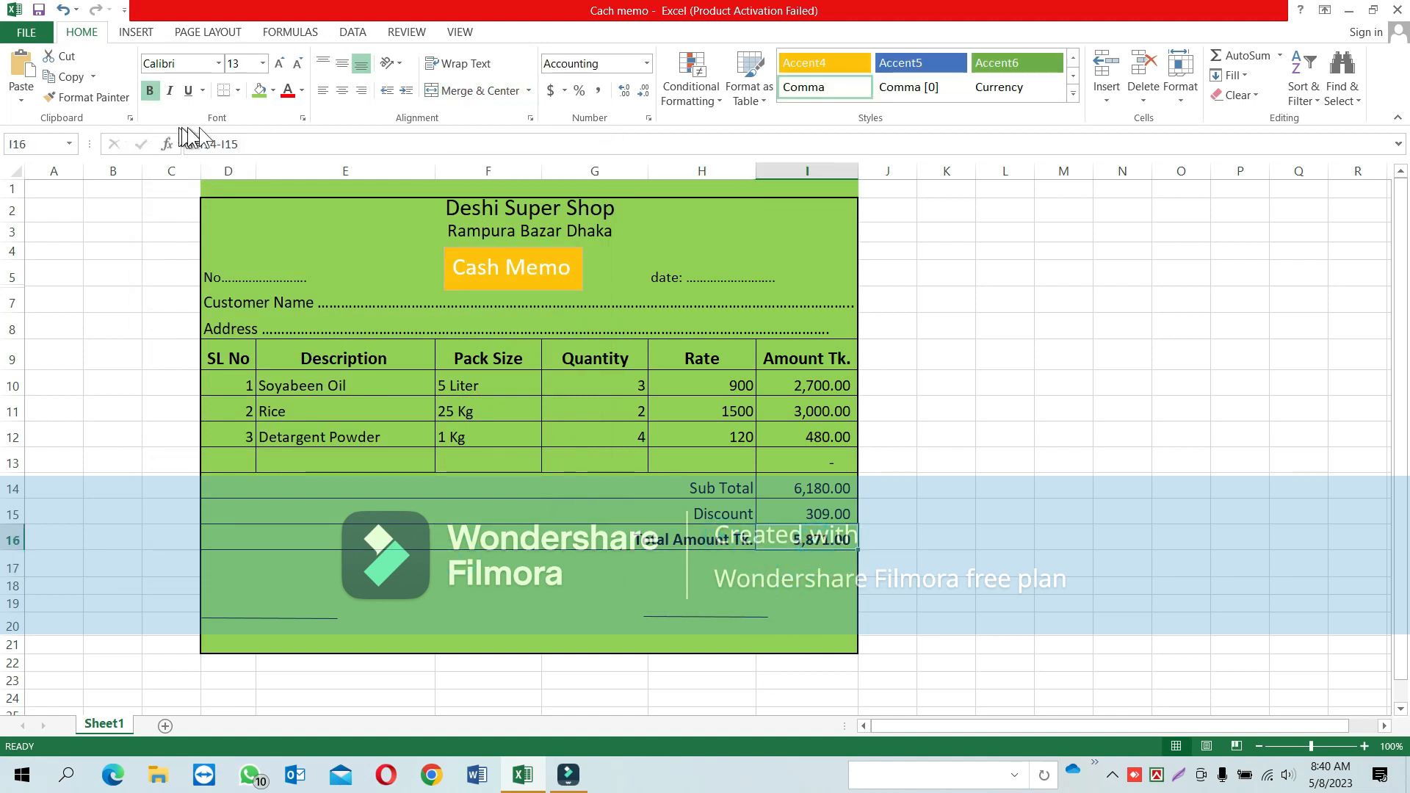
{"action": "left_click", "coordinate": [301, 119]}
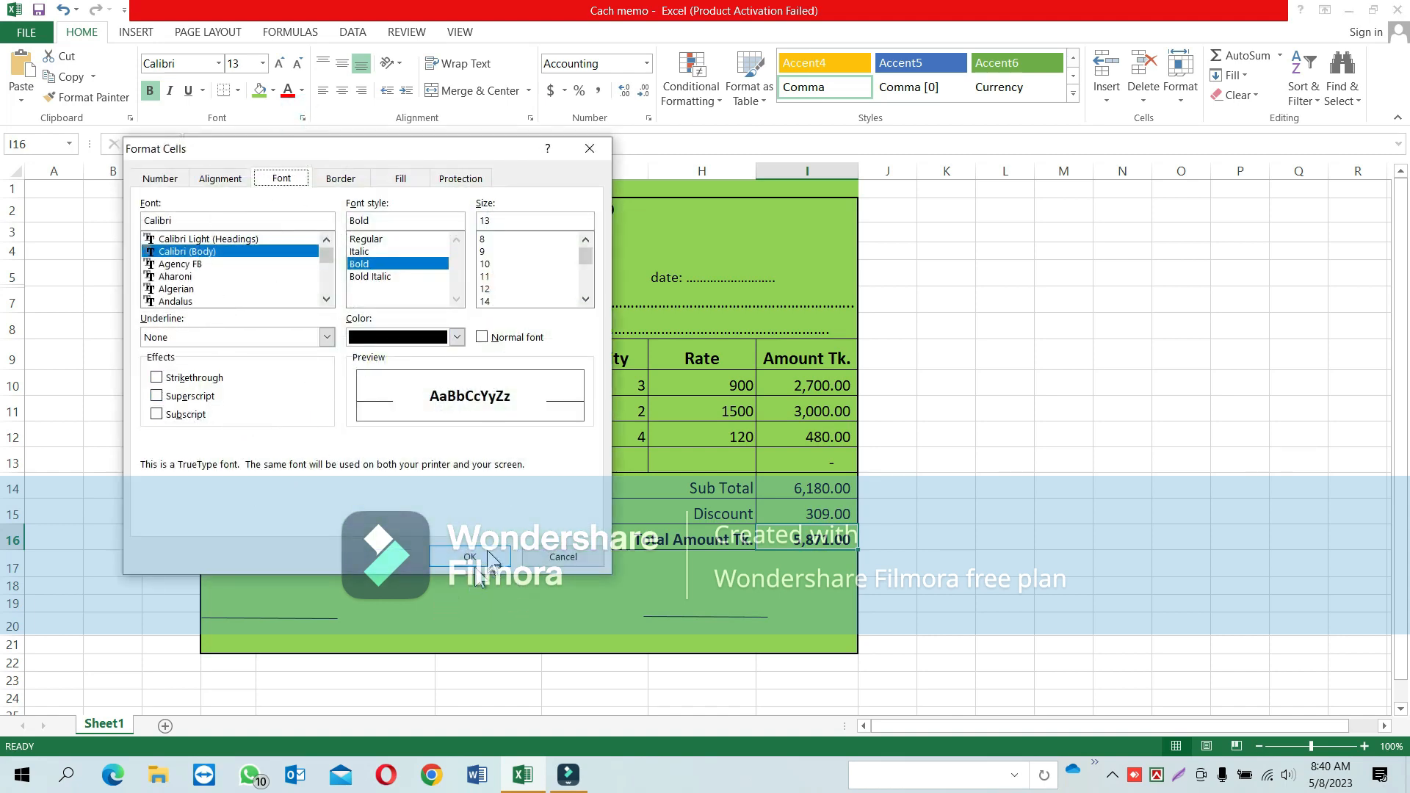
{"action": "left_click", "coordinate": [326, 338]}
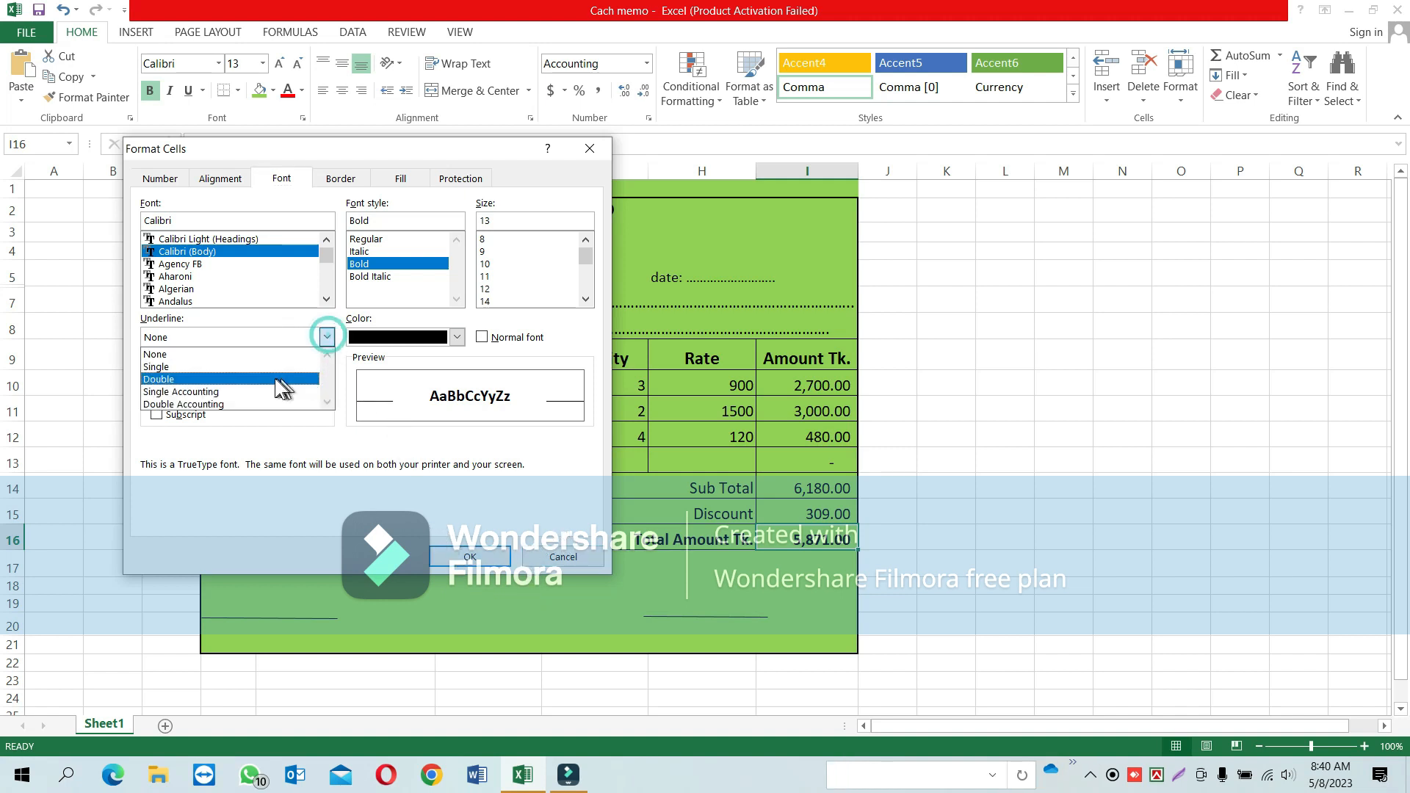
{"action": "left_click", "coordinate": [259, 379]}
{"action": "left_click", "coordinate": [470, 557]}
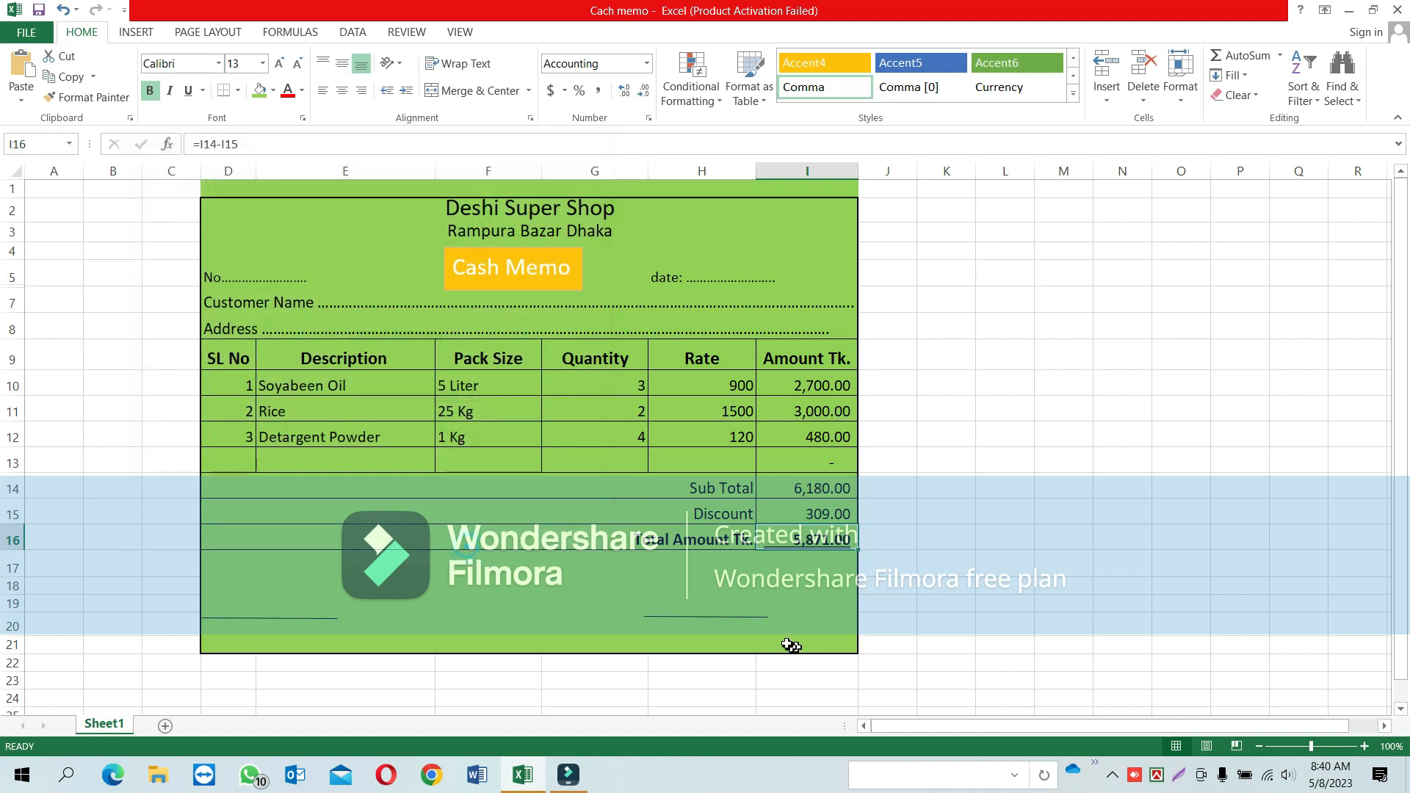
{"action": "left_click", "coordinate": [802, 588]}
{"action": "left_click", "coordinate": [805, 541]}
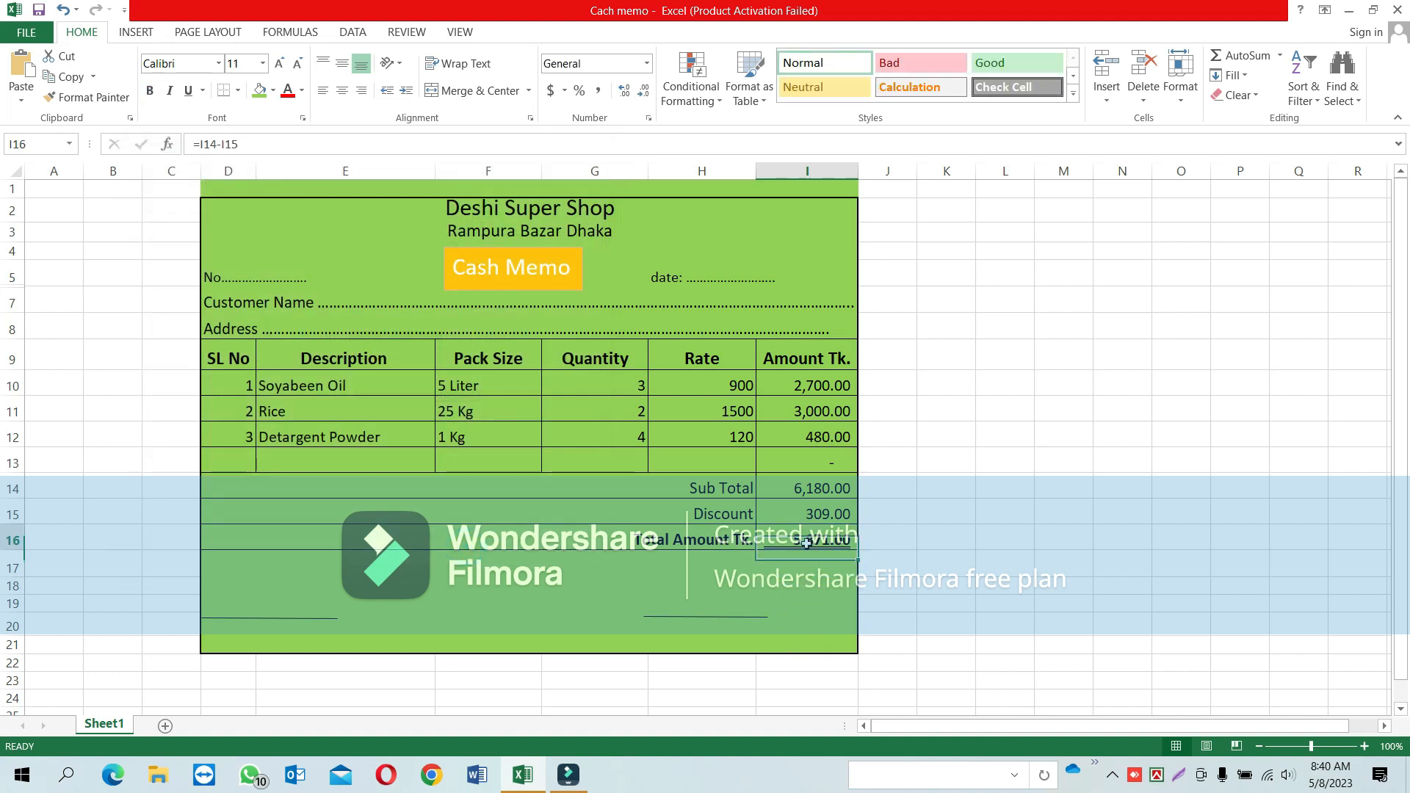
Step: Fill the memo's closing row D21:I21 and its header strip D1:I1 with the gold color
{"action": "left_click_drag", "start_coordinate": [215, 646], "coordinate": [822, 640]}
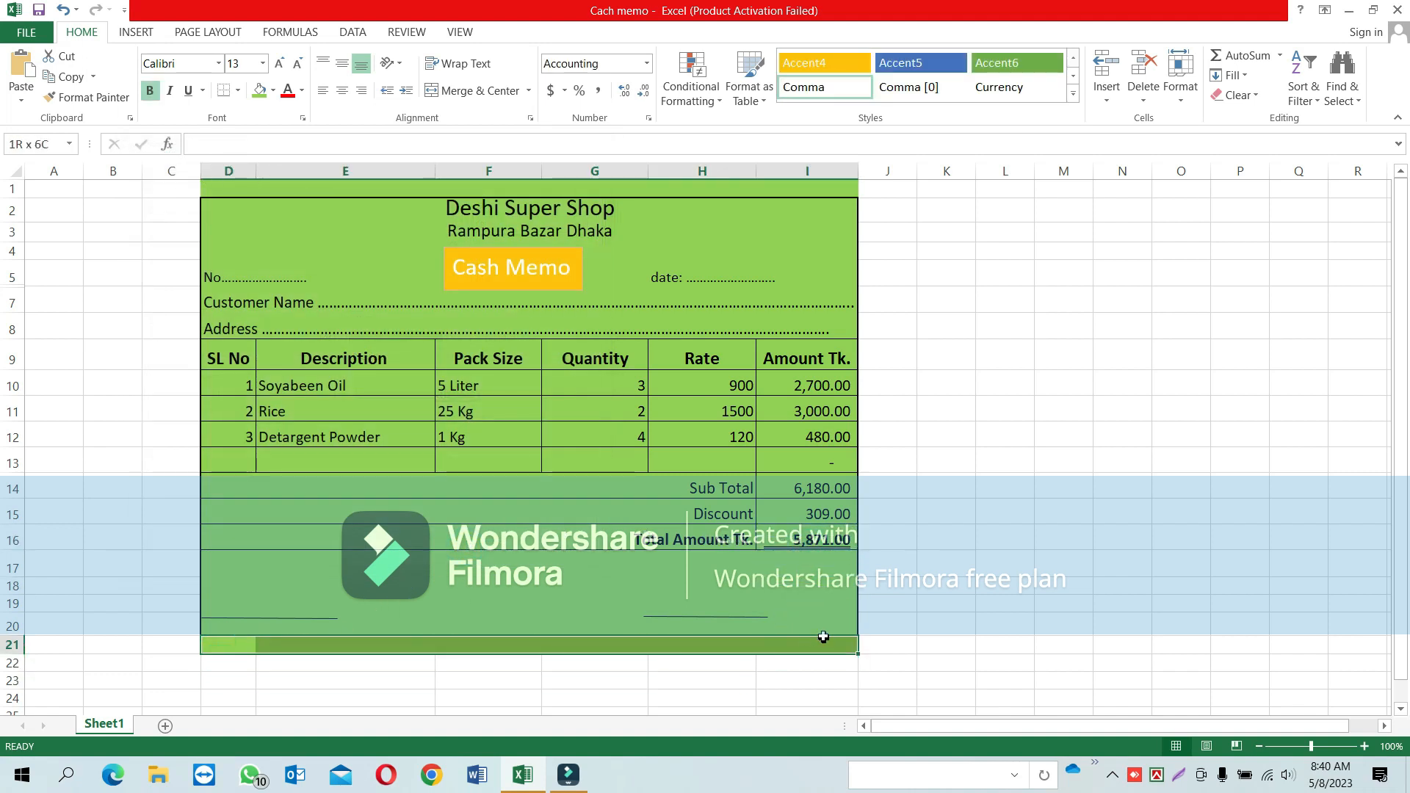
{"action": "left_click", "coordinate": [273, 92]}
{"action": "left_click", "coordinate": [284, 223]}
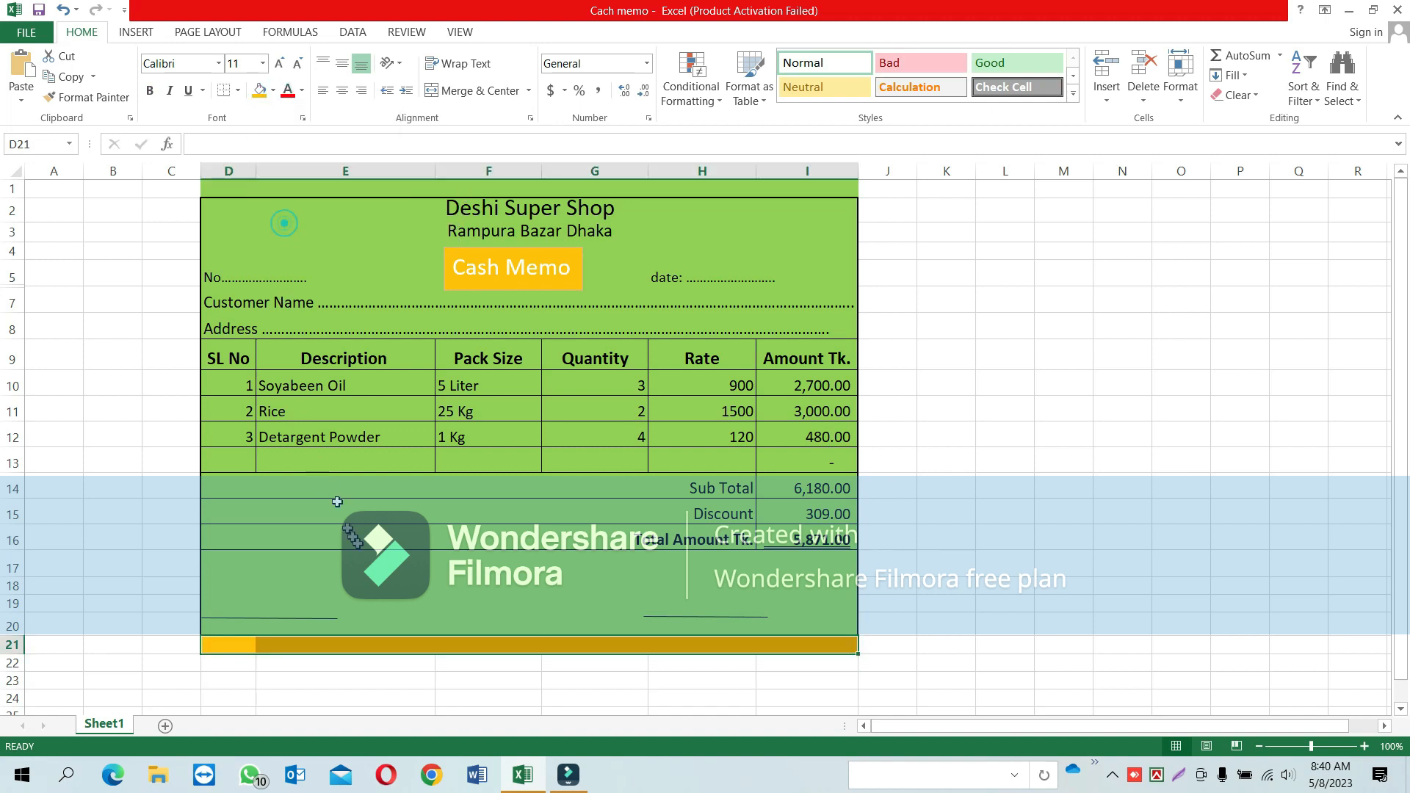
{"action": "left_click", "coordinate": [444, 607]}
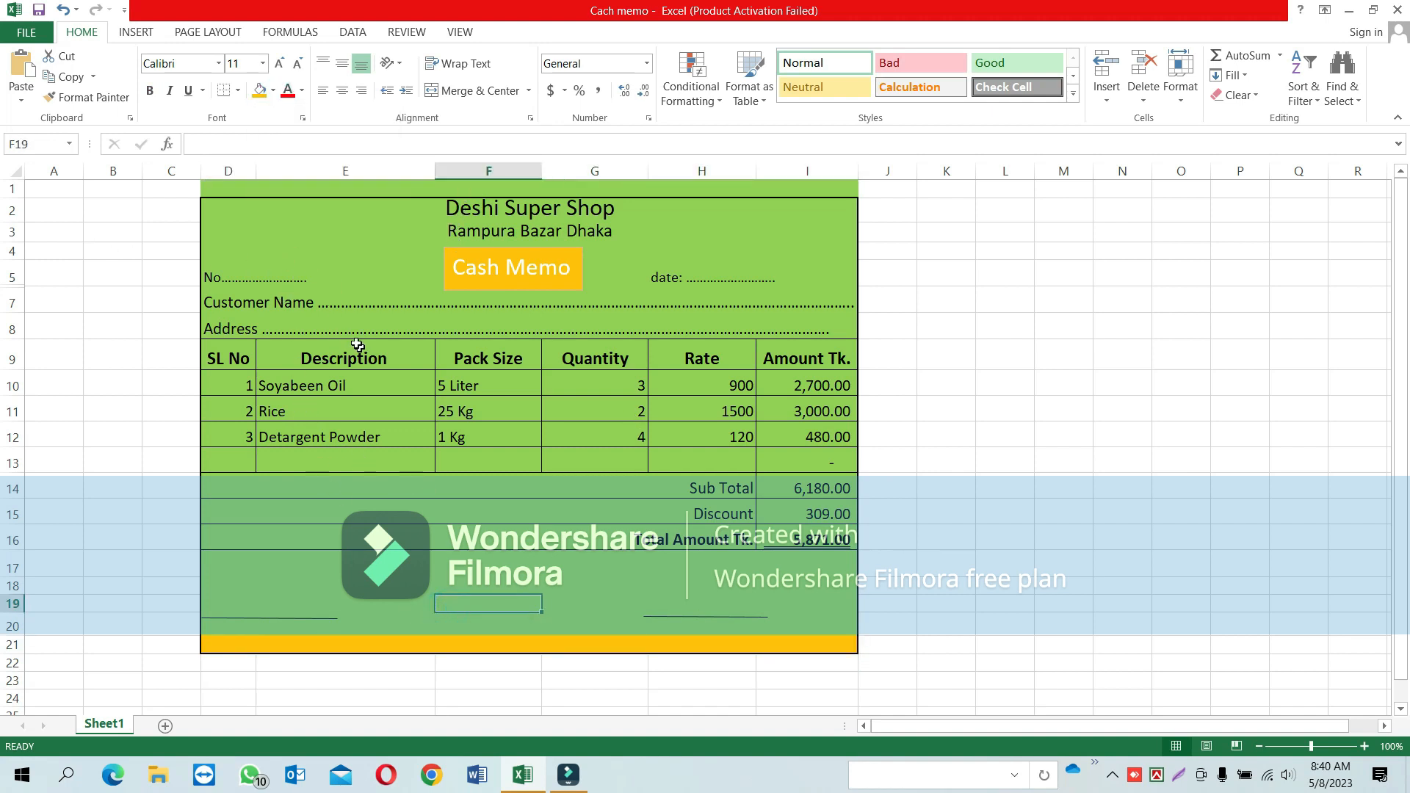
{"action": "left_click_drag", "start_coordinate": [243, 188], "coordinate": [808, 197]}
{"action": "left_click", "coordinate": [259, 90]}
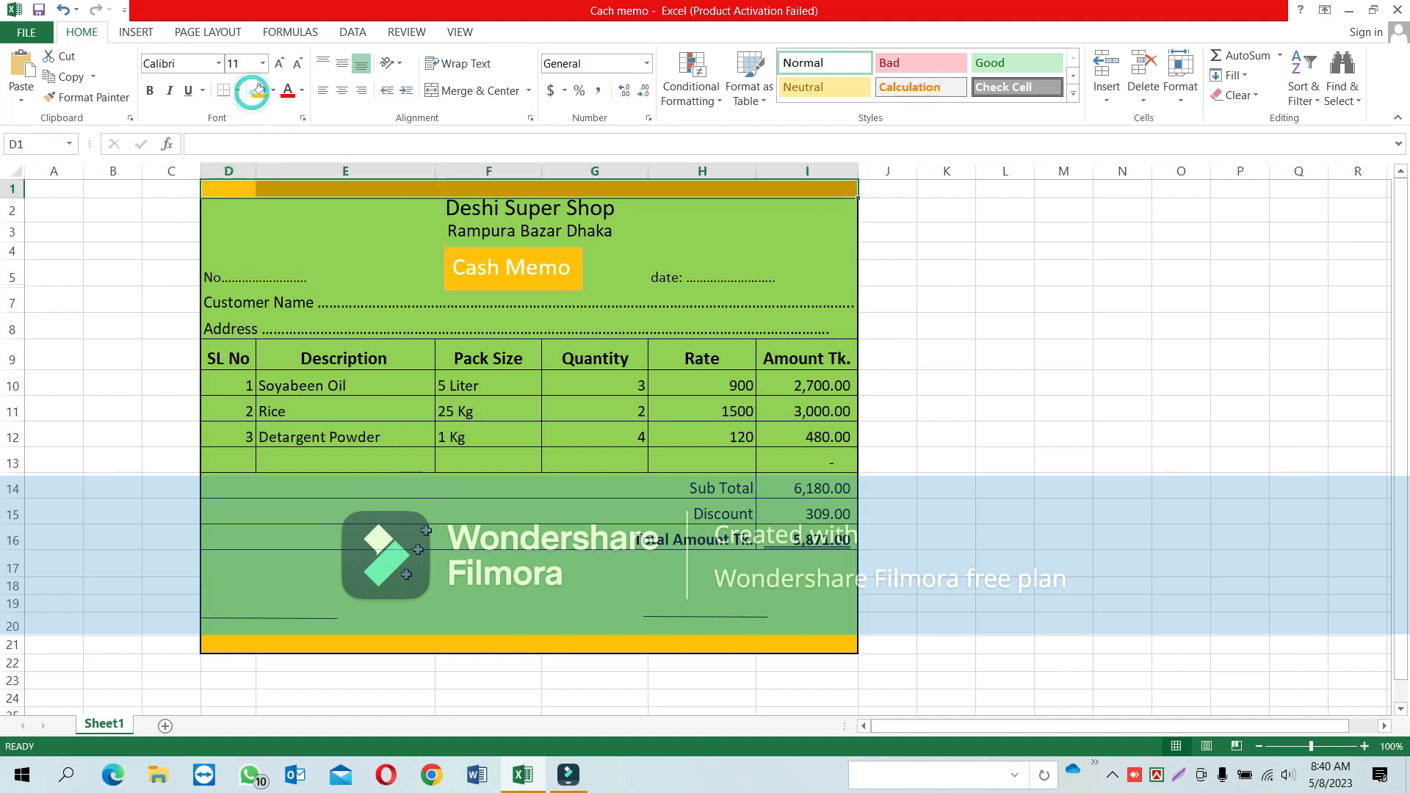
{"action": "left_click", "coordinate": [408, 566]}
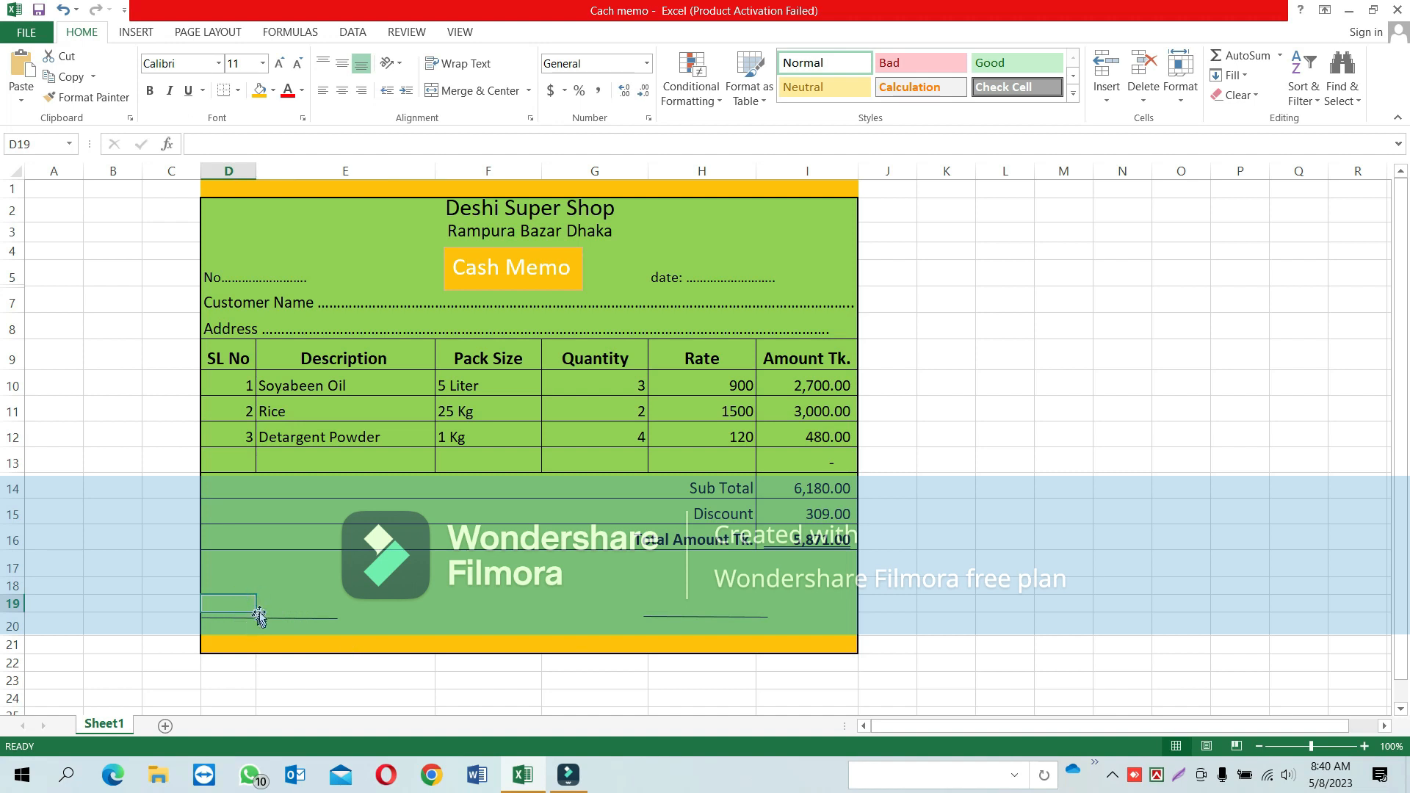
Step: Enter the label Customer Sign in cell D19, by the customer's signature line
{"action": "left_click", "coordinate": [259, 615]}
{"action": "left_click", "coordinate": [235, 604]}
{"action": "mouse_move", "coordinate": [214, 601]}
{"action": "left_mouse_down"}
{"action": "mouse_move", "coordinate": [331, 592]}
{"action": "mouse_move", "coordinate": [290, 598]}
{"action": "left_mouse_up"}
{"action": "left_click", "coordinate": [258, 617]}
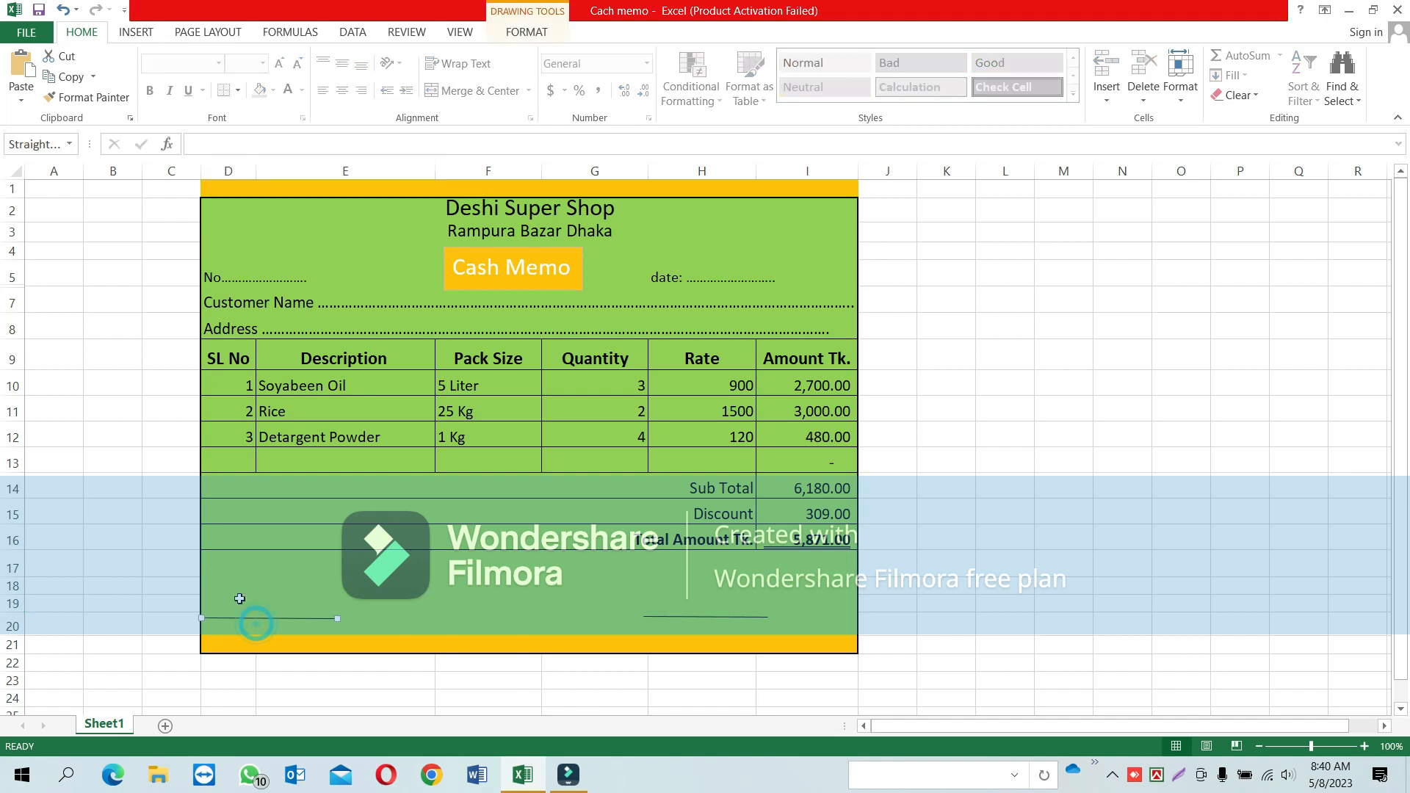
{"action": "left_click", "coordinate": [240, 604]}
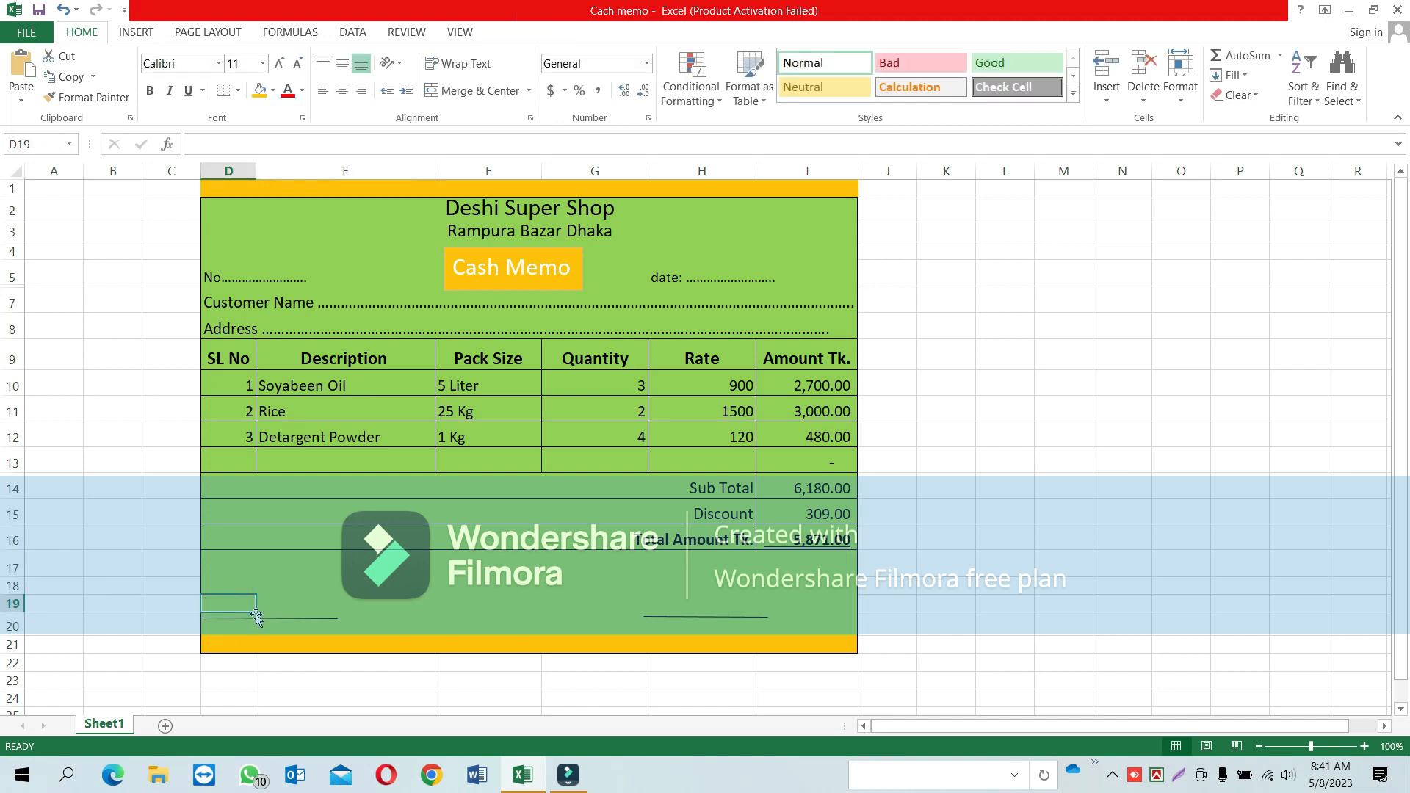
{"action": "type", "text": "Customer Sign"}
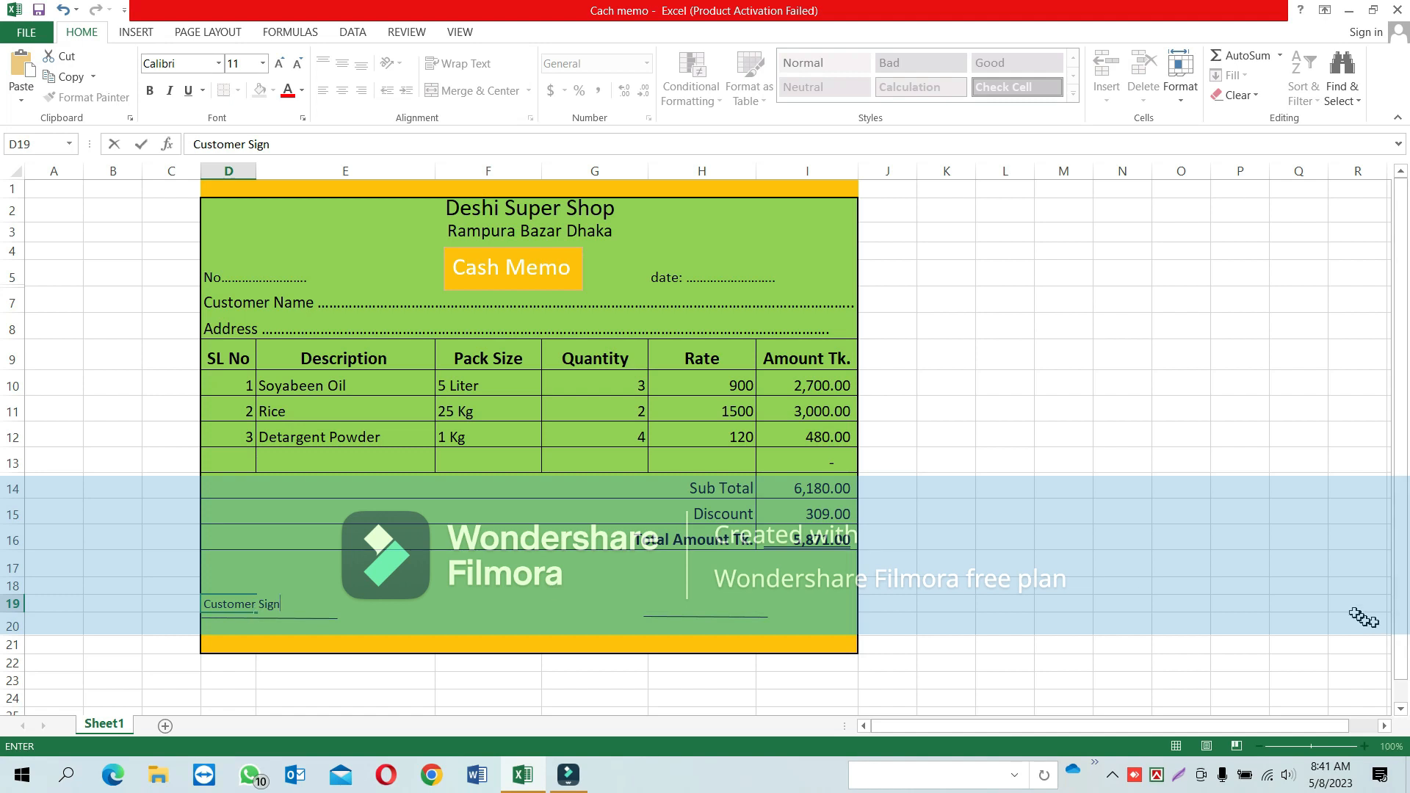
{"action": "left_click", "coordinate": [704, 606]}
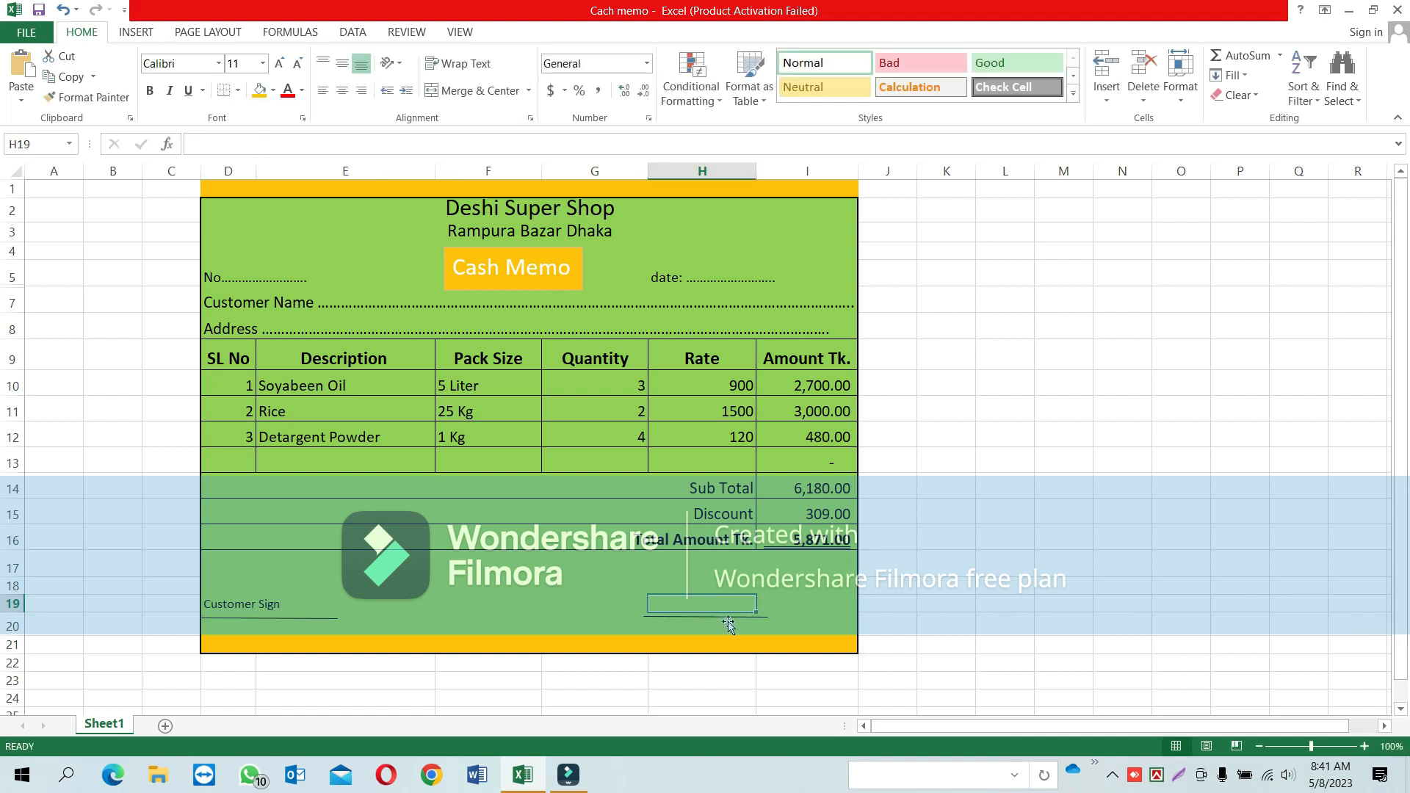
Step: Copy the Customer Sign label from D19 into D20, below the signature line
{"action": "left_click", "coordinate": [238, 606]}
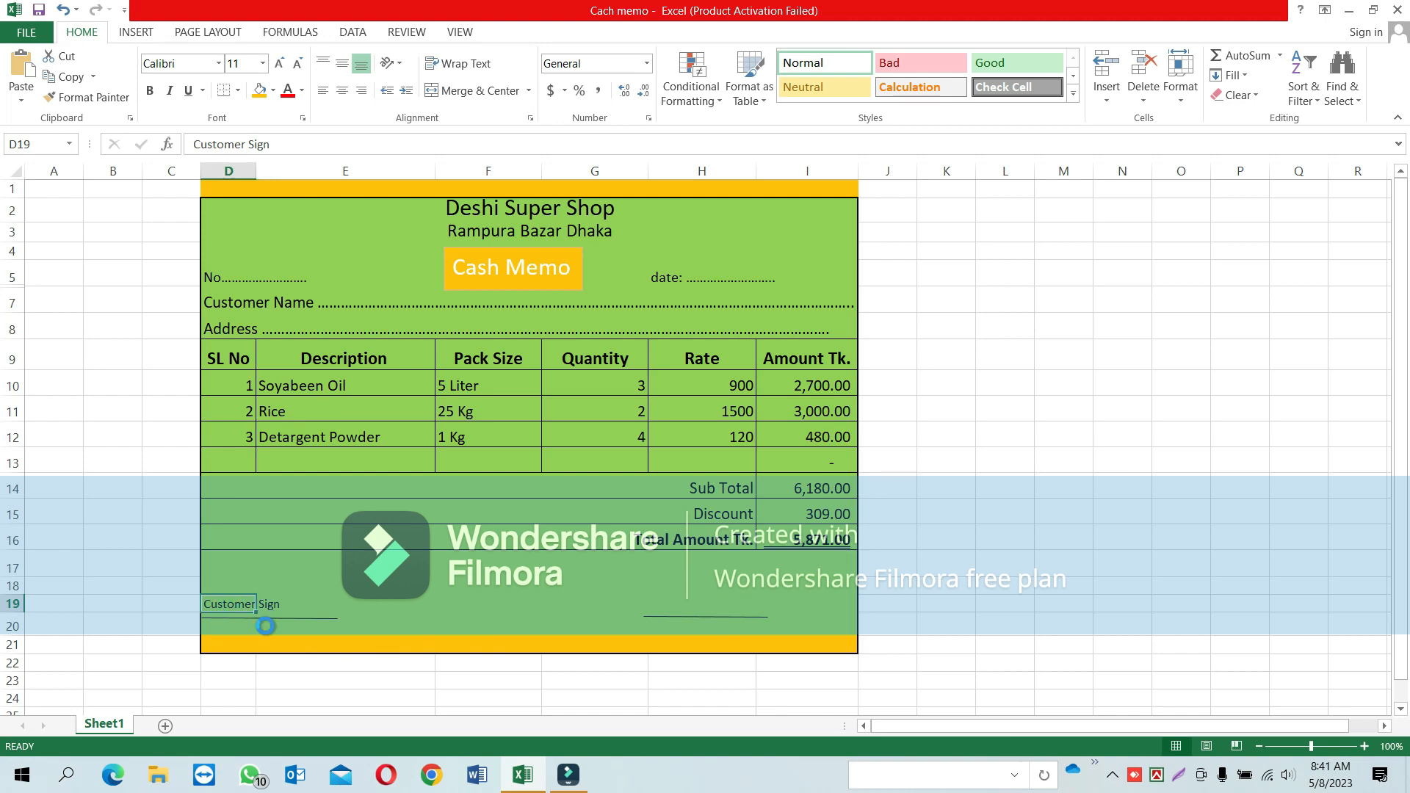
{"action": "key", "text": "ctrl+c"}
{"action": "left_click", "coordinate": [247, 628]}
{"action": "key", "text": "ctrl+c"}
{"action": "key", "text": "ctrl+v"}
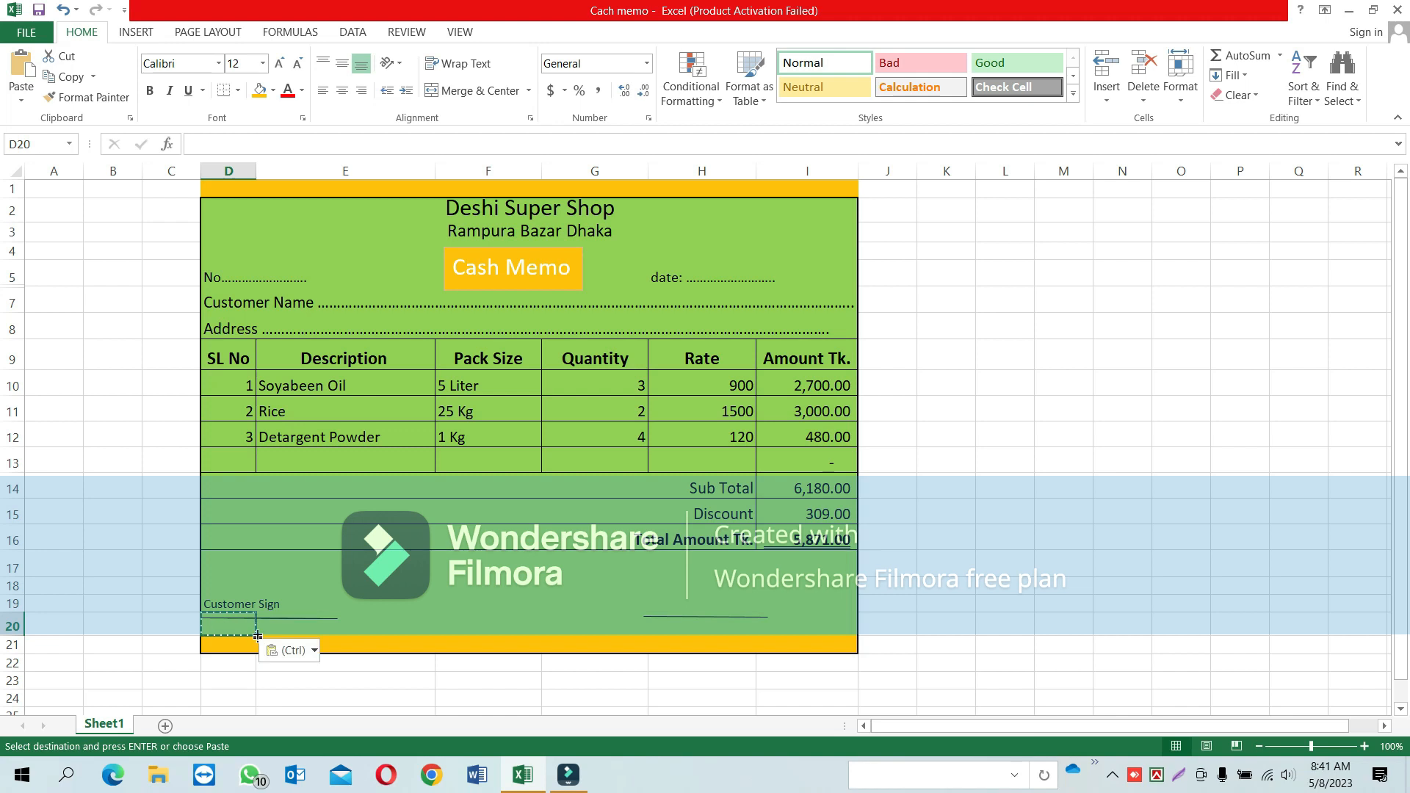
{"action": "left_click", "coordinate": [241, 602]}
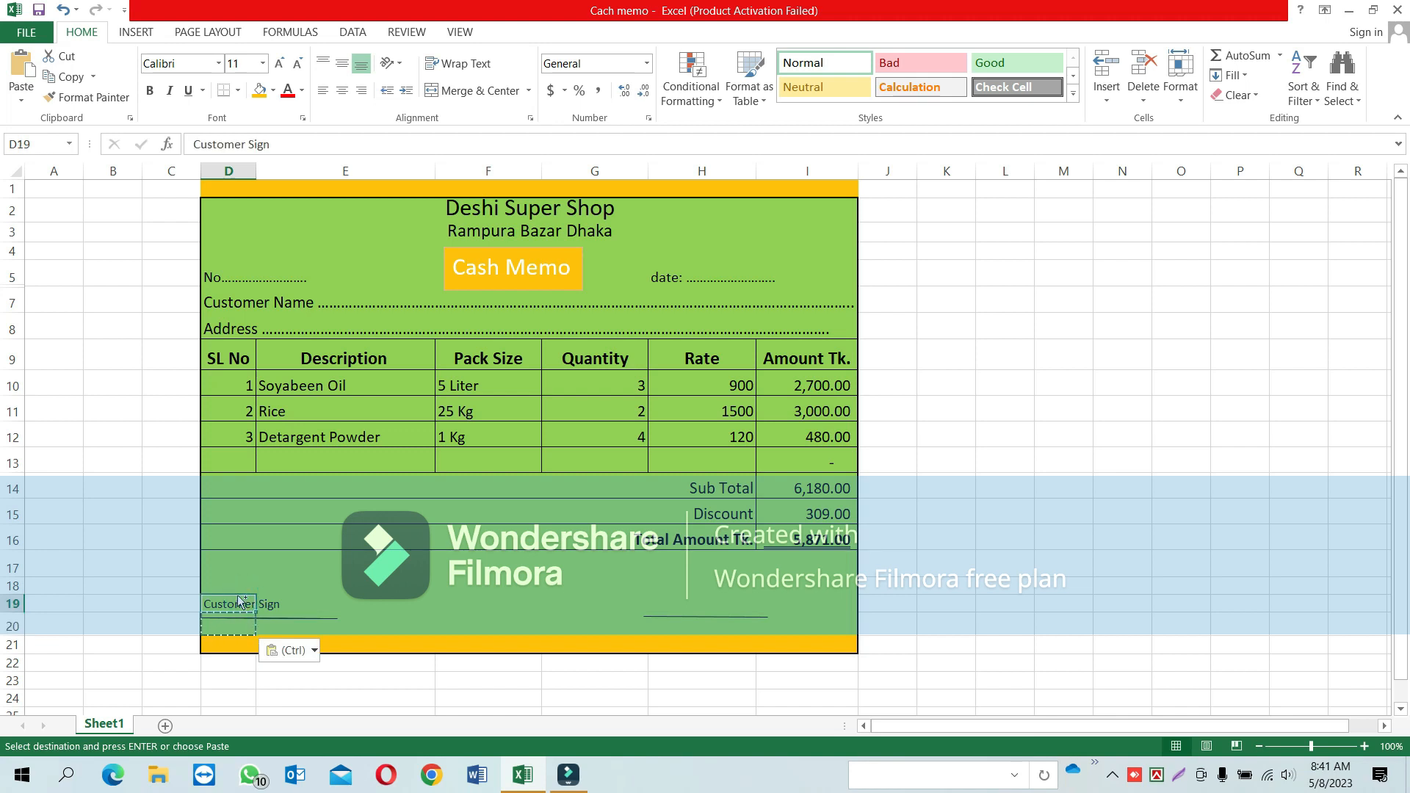
{"action": "key", "text": "ctrl+c"}
{"action": "left_click", "coordinate": [232, 630]}
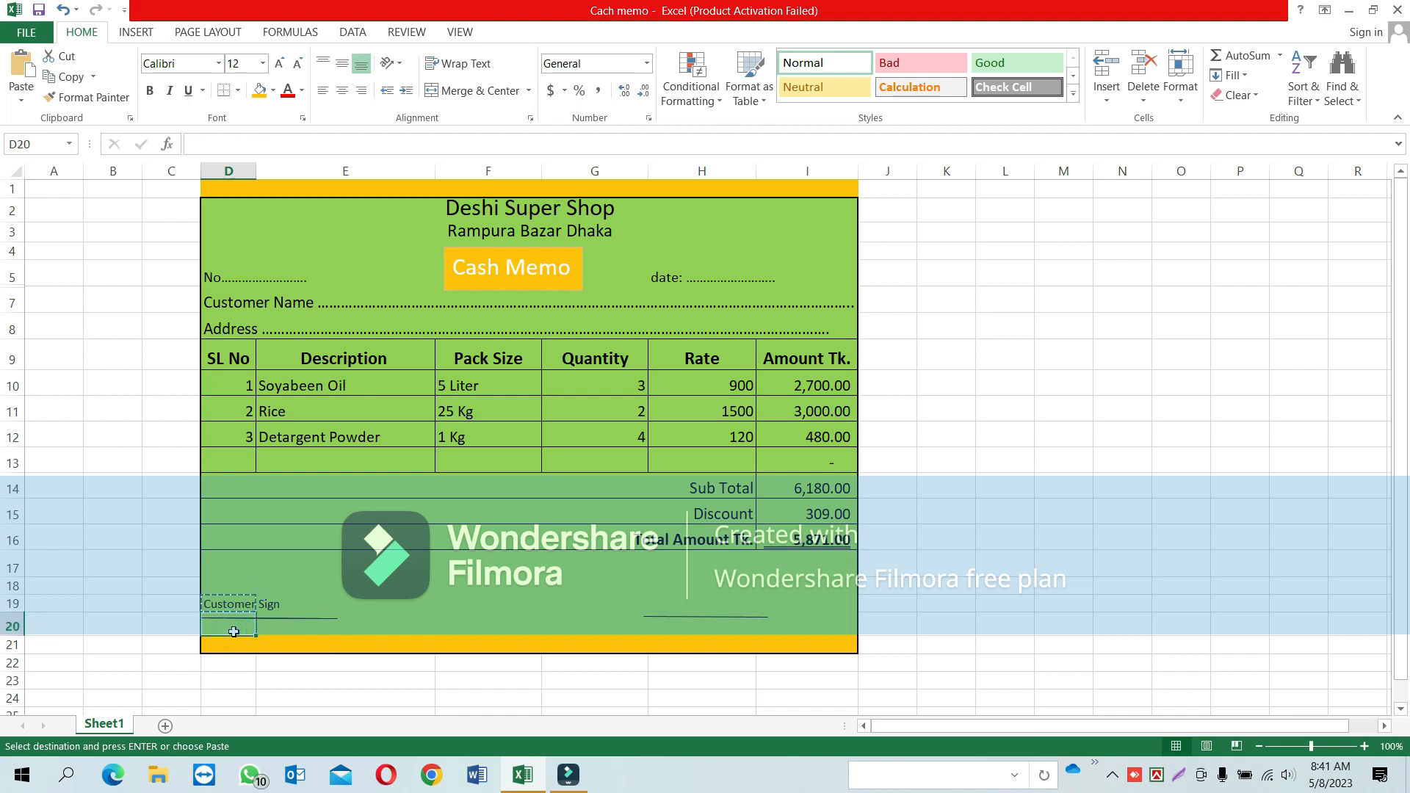
{"action": "key", "text": "ctrl+v"}
Step: Clear the original Customer Sign text from D19
{"action": "double_click", "coordinate": [247, 605]}
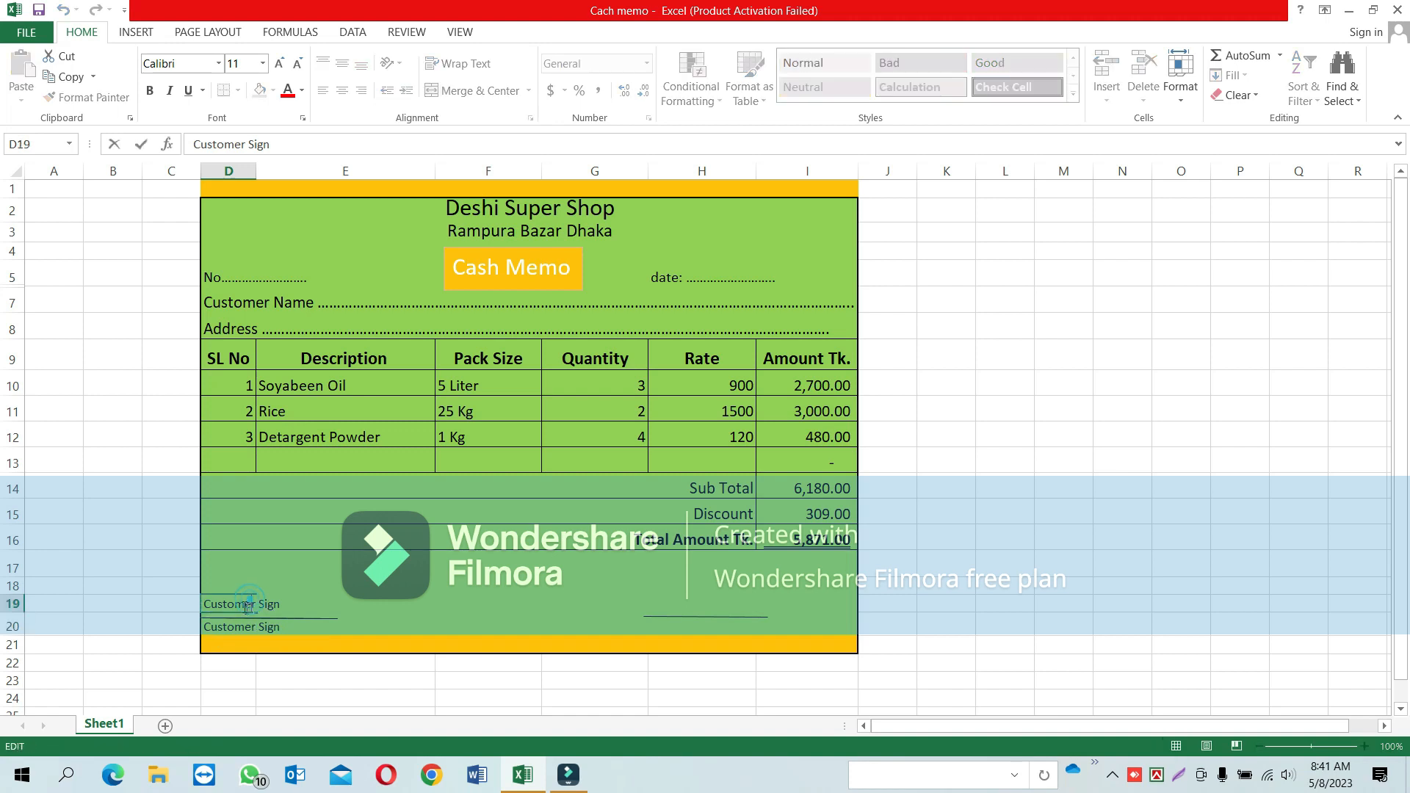
{"action": "left_click_drag", "start_coordinate": [276, 604], "coordinate": [205, 604]}
{"action": "key", "text": "BackSpace"}
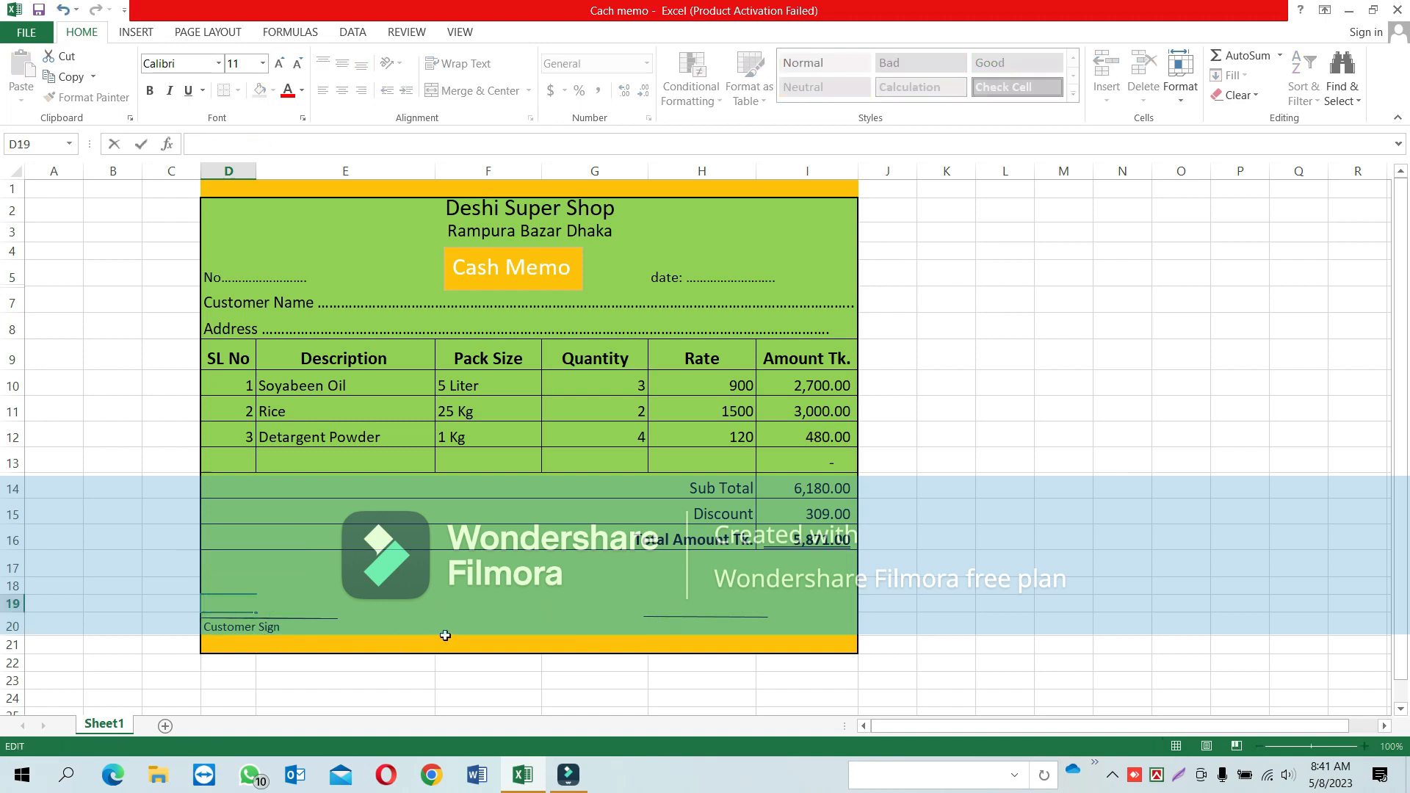
{"action": "key", "text": "ctrl+v"}
{"action": "key", "text": "ctrl+y"}
{"action": "key", "text": "ctrl+z"}
{"action": "key", "text": "ctrl+y"}
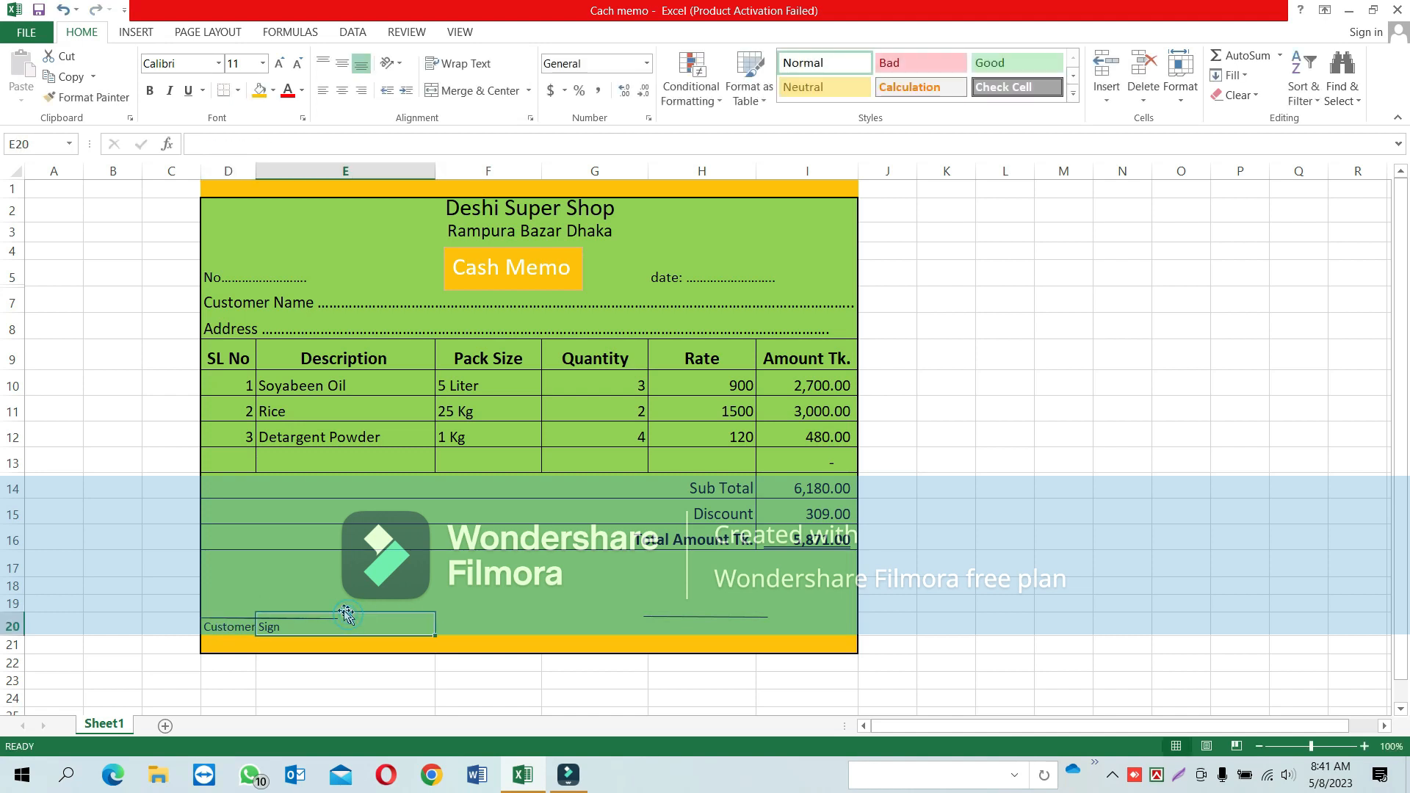
Step: Enter the label Seller Sign in H20, below the second signature line
{"action": "left_click", "coordinate": [266, 618]}
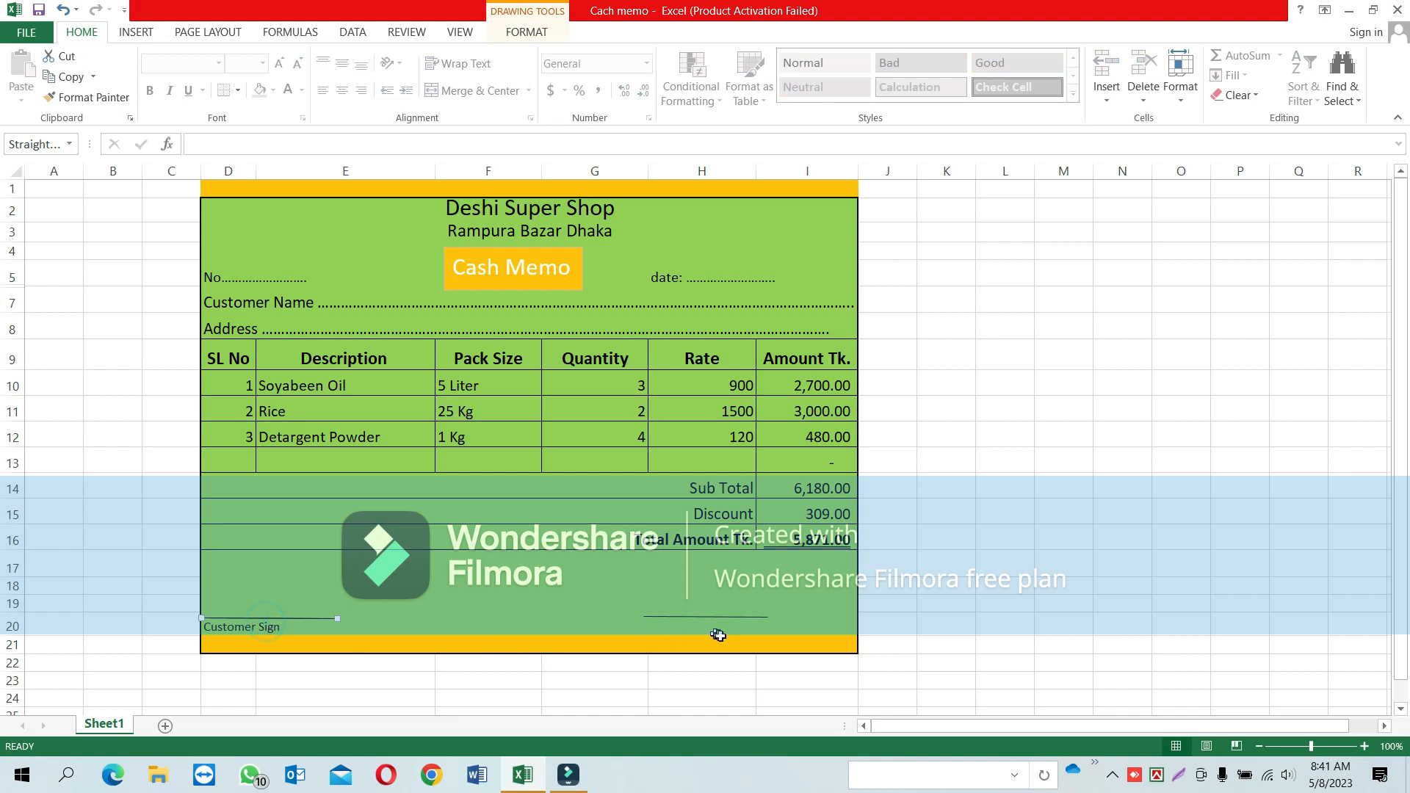
{"action": "left_click", "coordinate": [680, 630]}
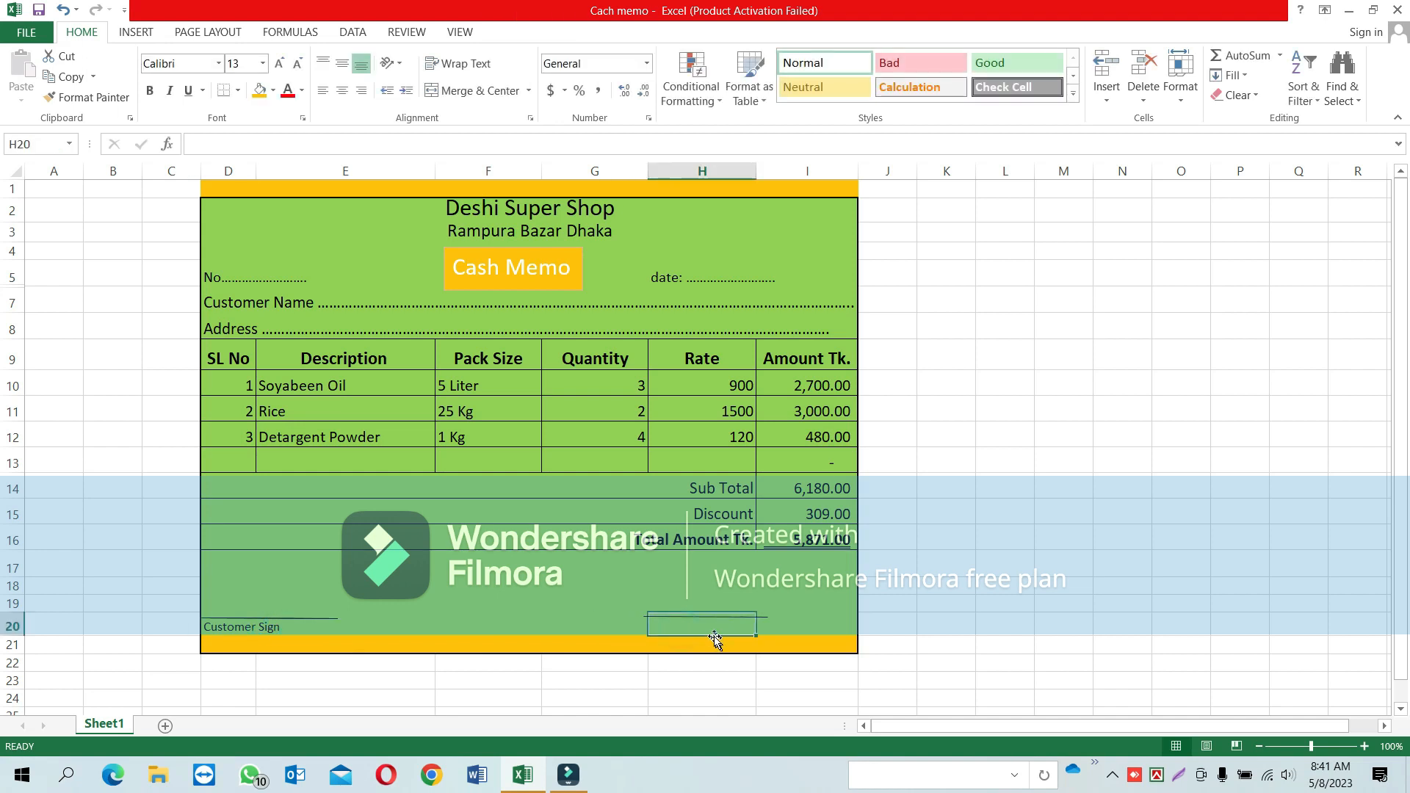
{"action": "type", "text": "Seller Sign"}
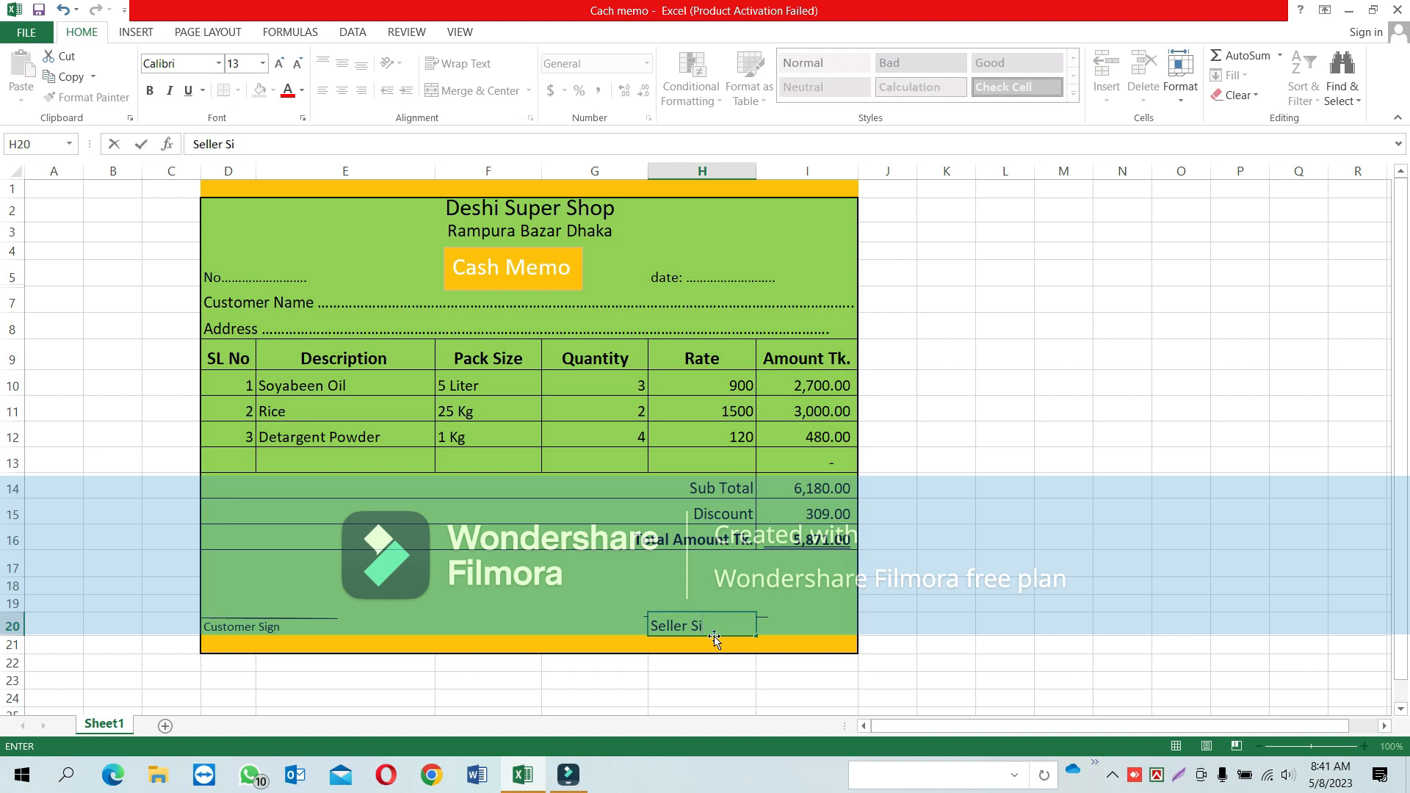
{"action": "left_click", "coordinate": [625, 631]}
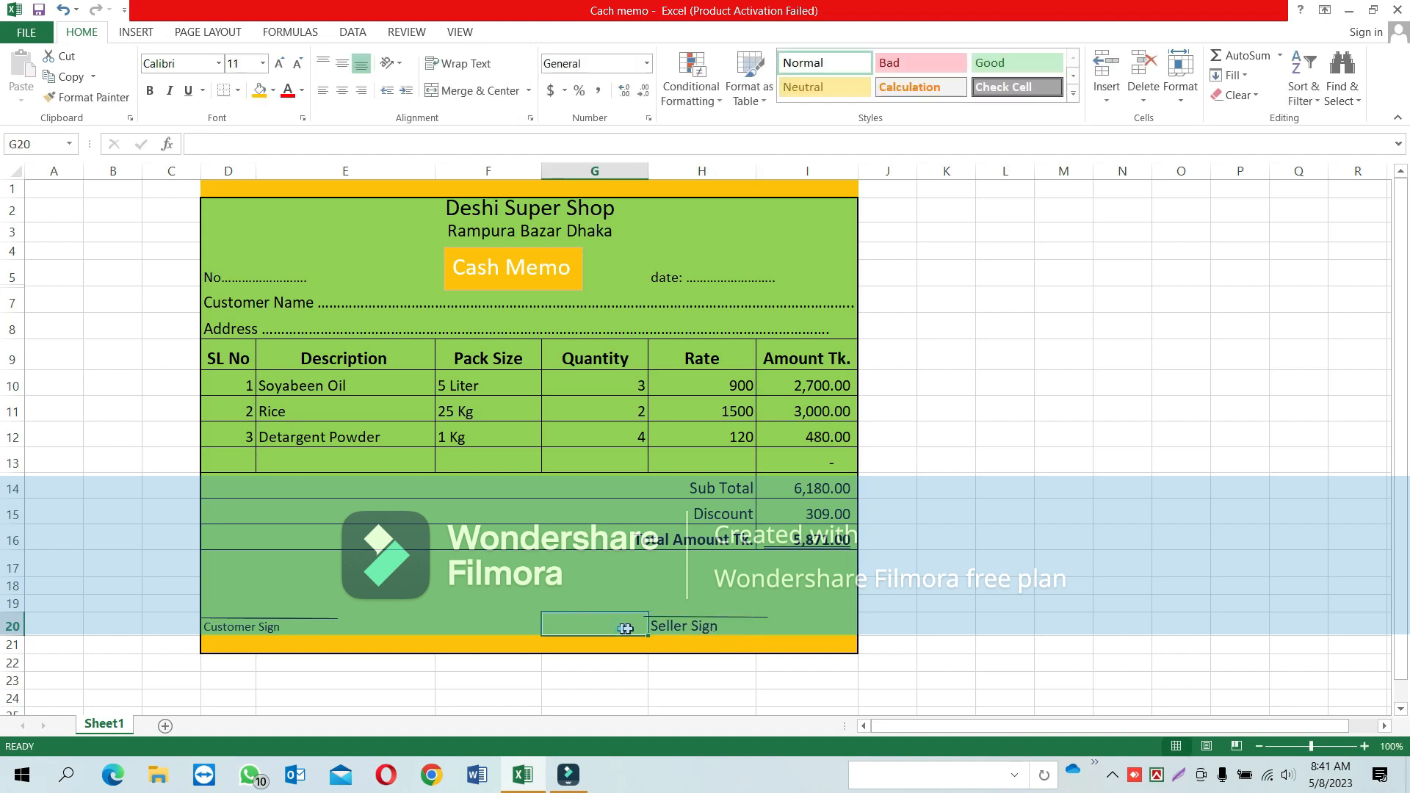
Step: Make row 20 taller and set the font size of the Customer Sign label in D20 to 13
{"action": "left_click", "coordinate": [226, 631]}
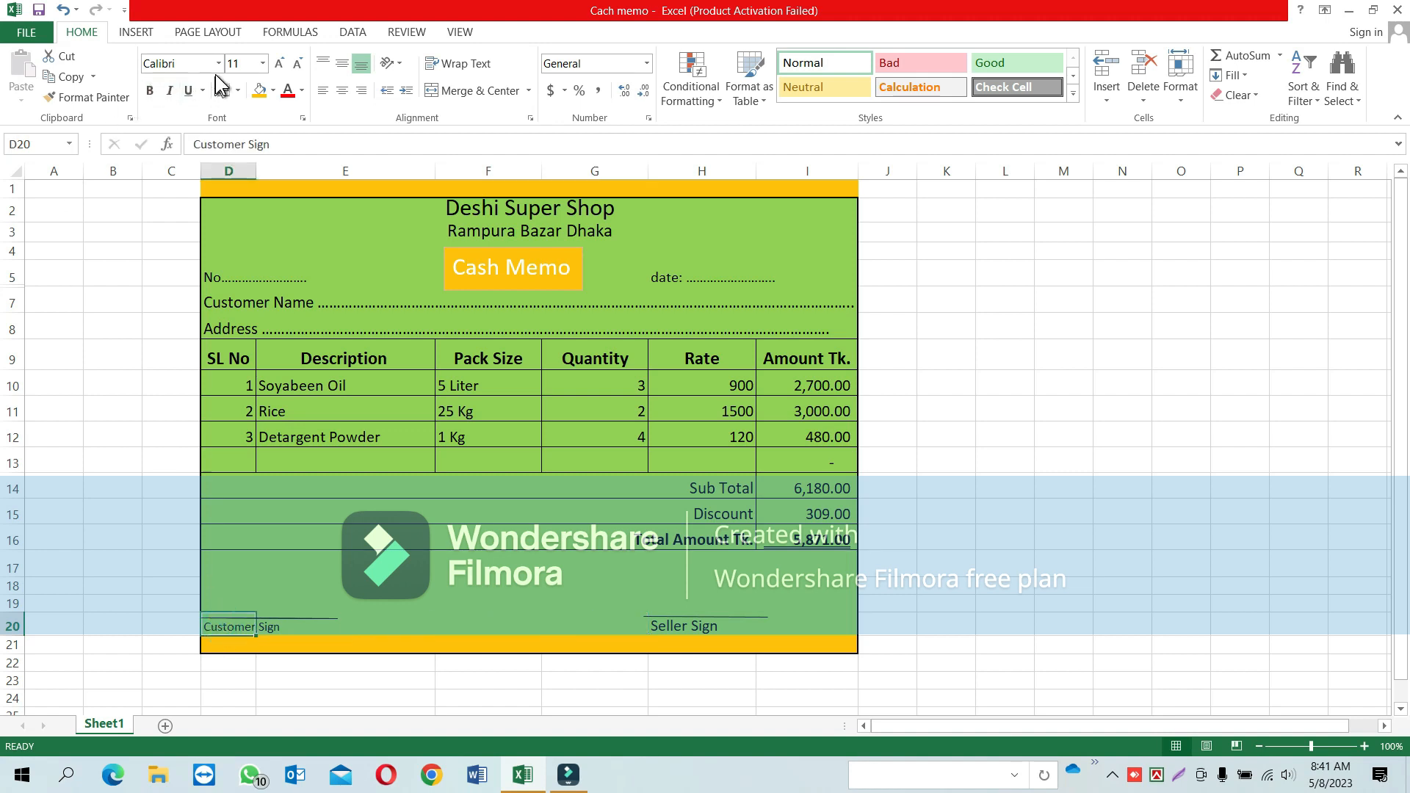
{"action": "left_click_drag", "start_coordinate": [20, 633], "coordinate": [21, 648]}
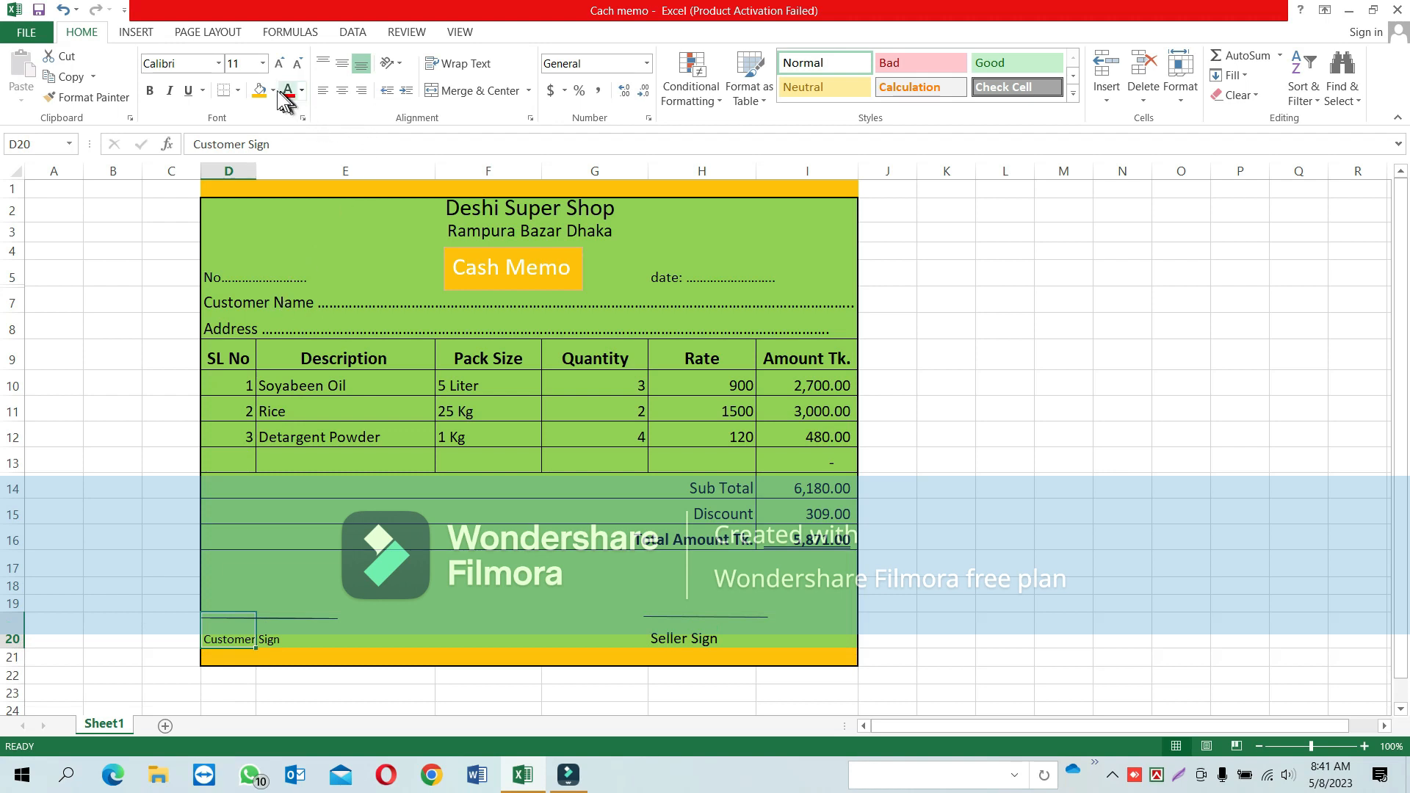
{"action": "left_click", "coordinate": [250, 61]}
{"action": "type", "text": "13"}
{"action": "key", "text": "Return"}
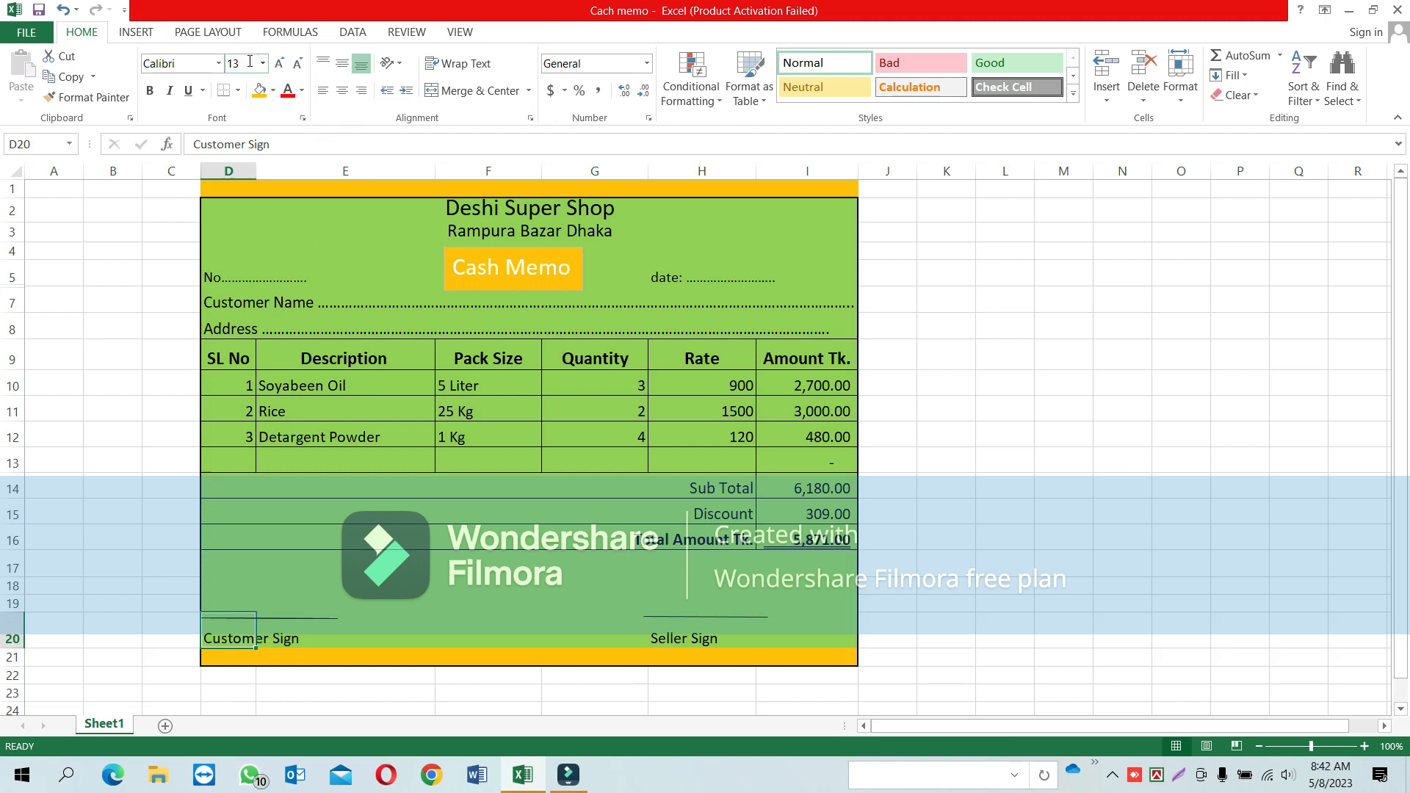
Step: Check the font size of the Seller Sign label in H20 and slightly reduce the height of row 20
{"action": "left_click", "coordinate": [651, 638]}
{"action": "left_click", "coordinate": [230, 64]}
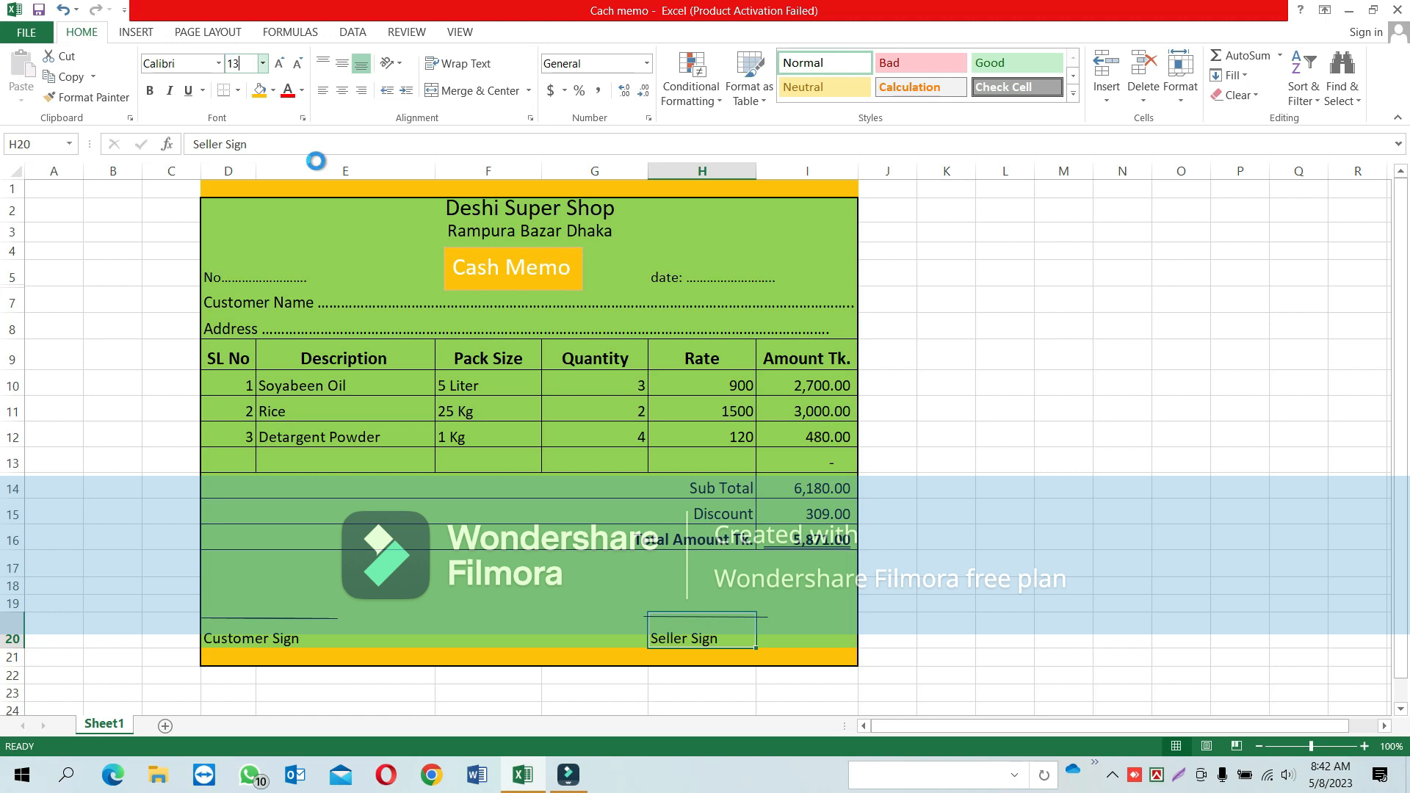
{"action": "left_click", "coordinate": [495, 625]}
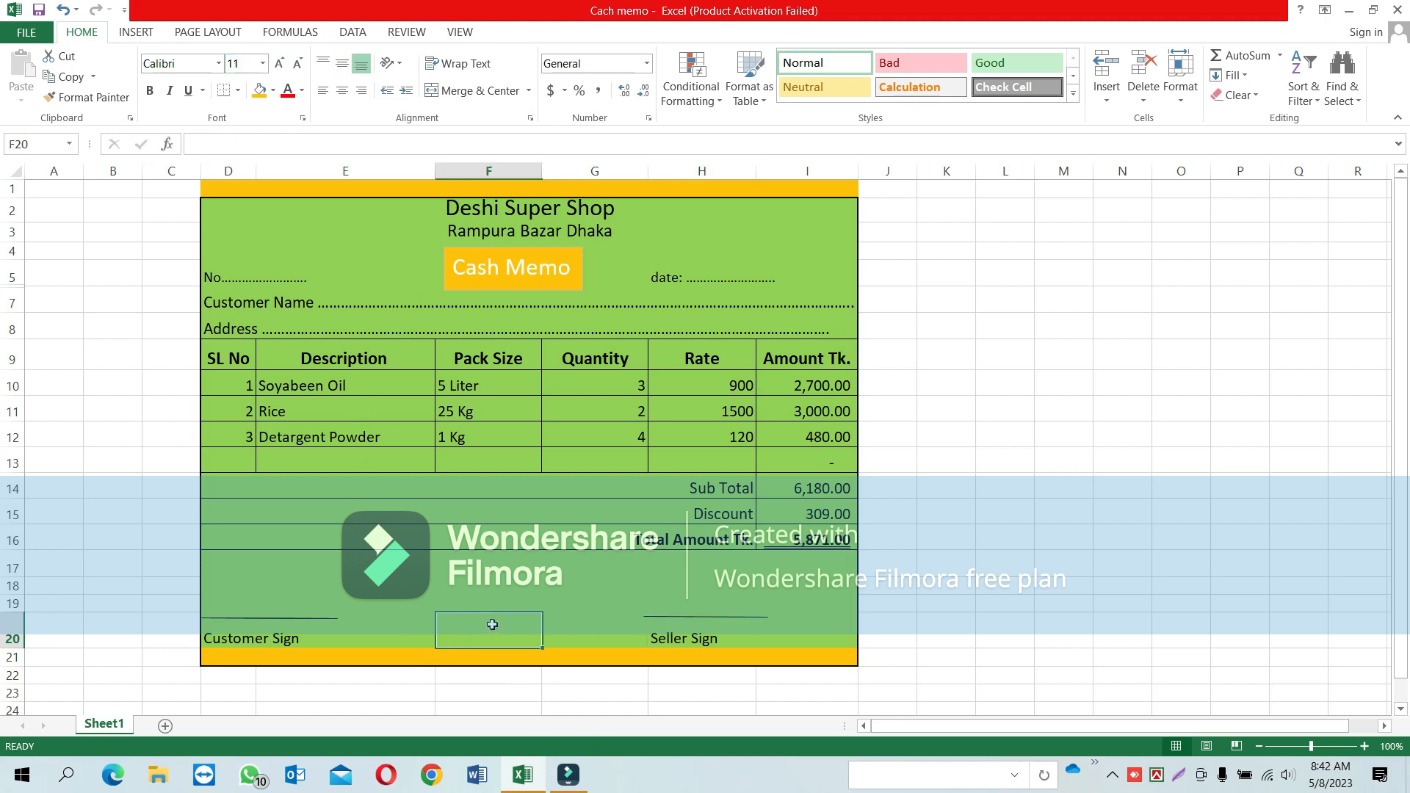
{"action": "left_click_drag", "start_coordinate": [14, 649], "coordinate": [15, 642]}
{"action": "left_click", "coordinate": [528, 589]}
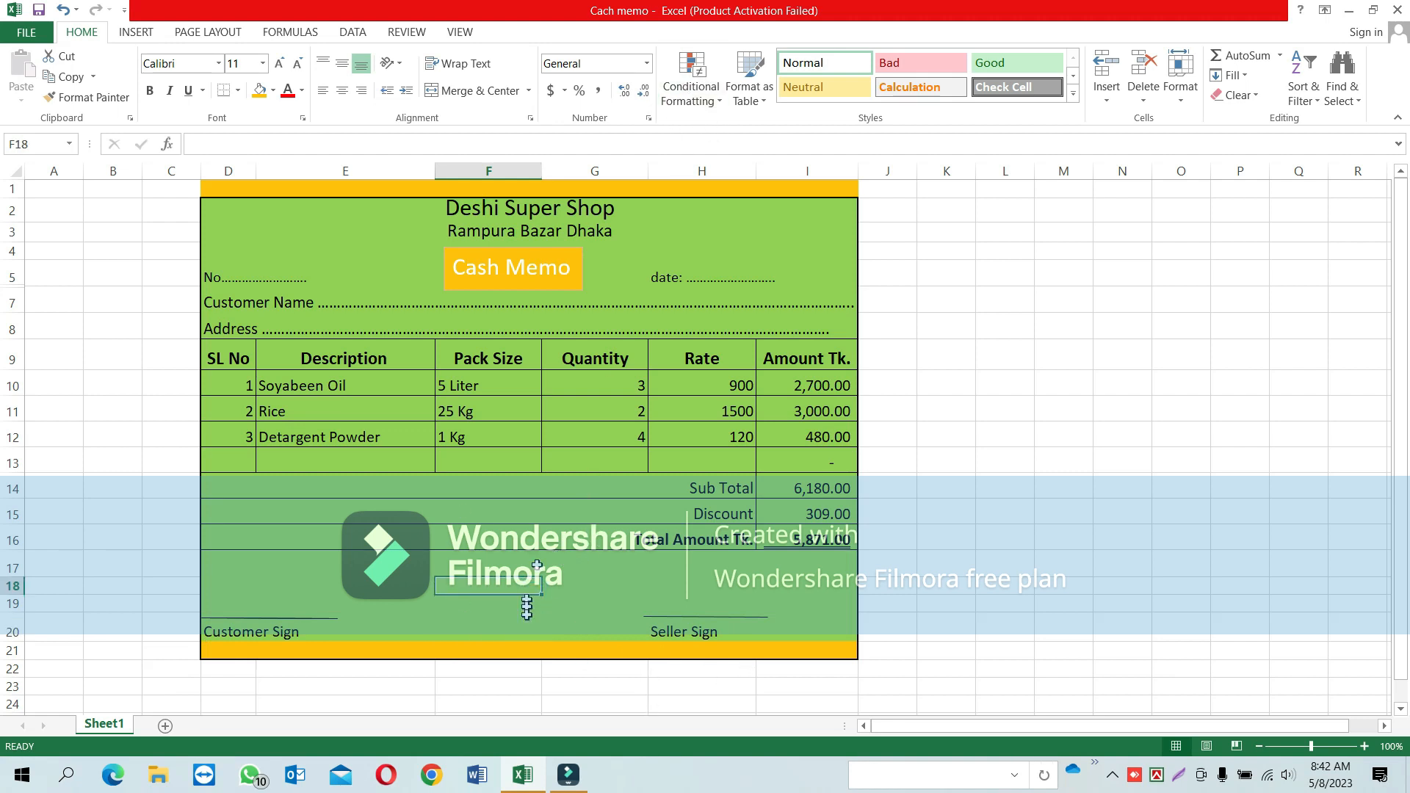
Step: Apply Comma Style to the amounts in I10:I16, try three decimal places, and reduce them to no decimals
{"action": "left_click_drag", "start_coordinate": [812, 386], "coordinate": [817, 536]}
{"action": "left_click", "coordinate": [598, 91]}
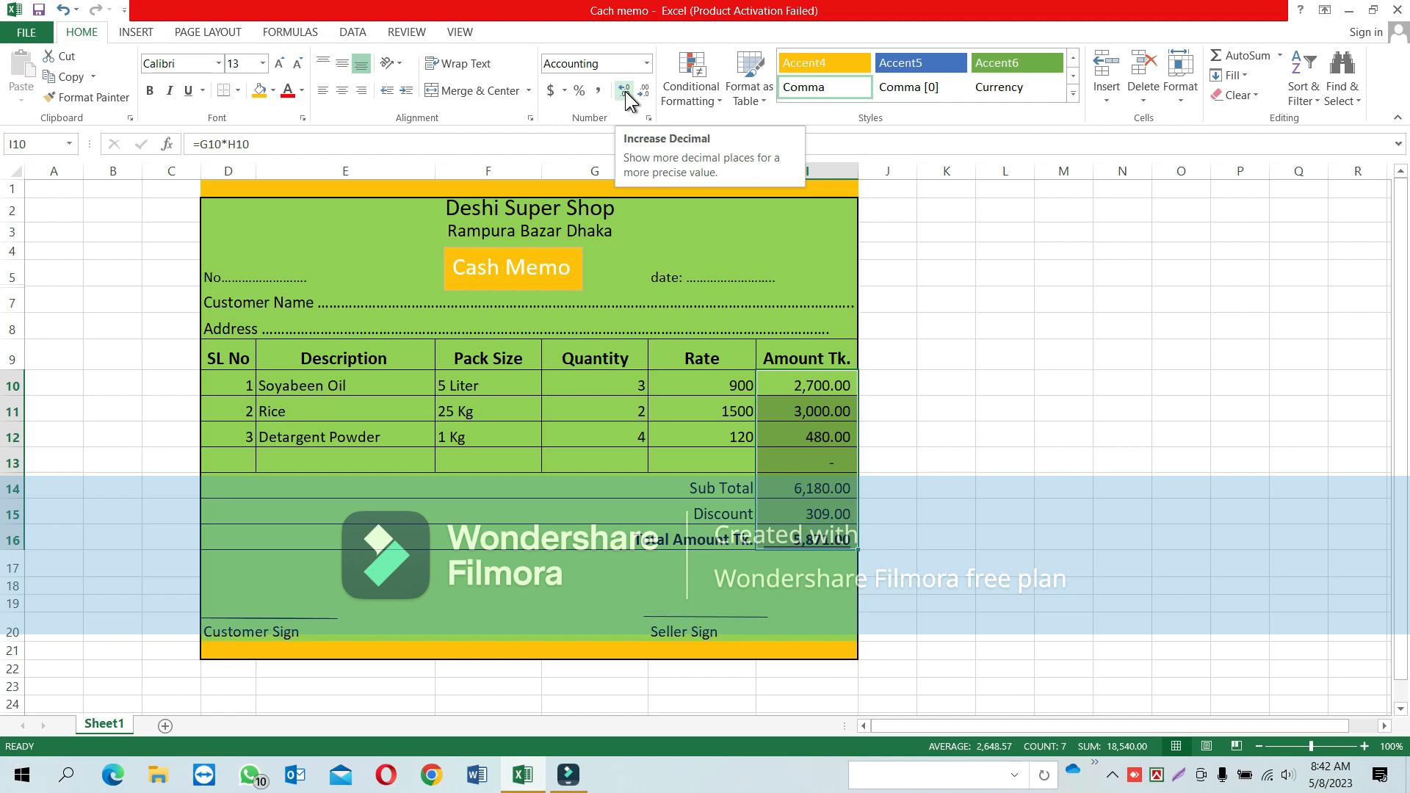
{"action": "left_click", "coordinate": [624, 91]}
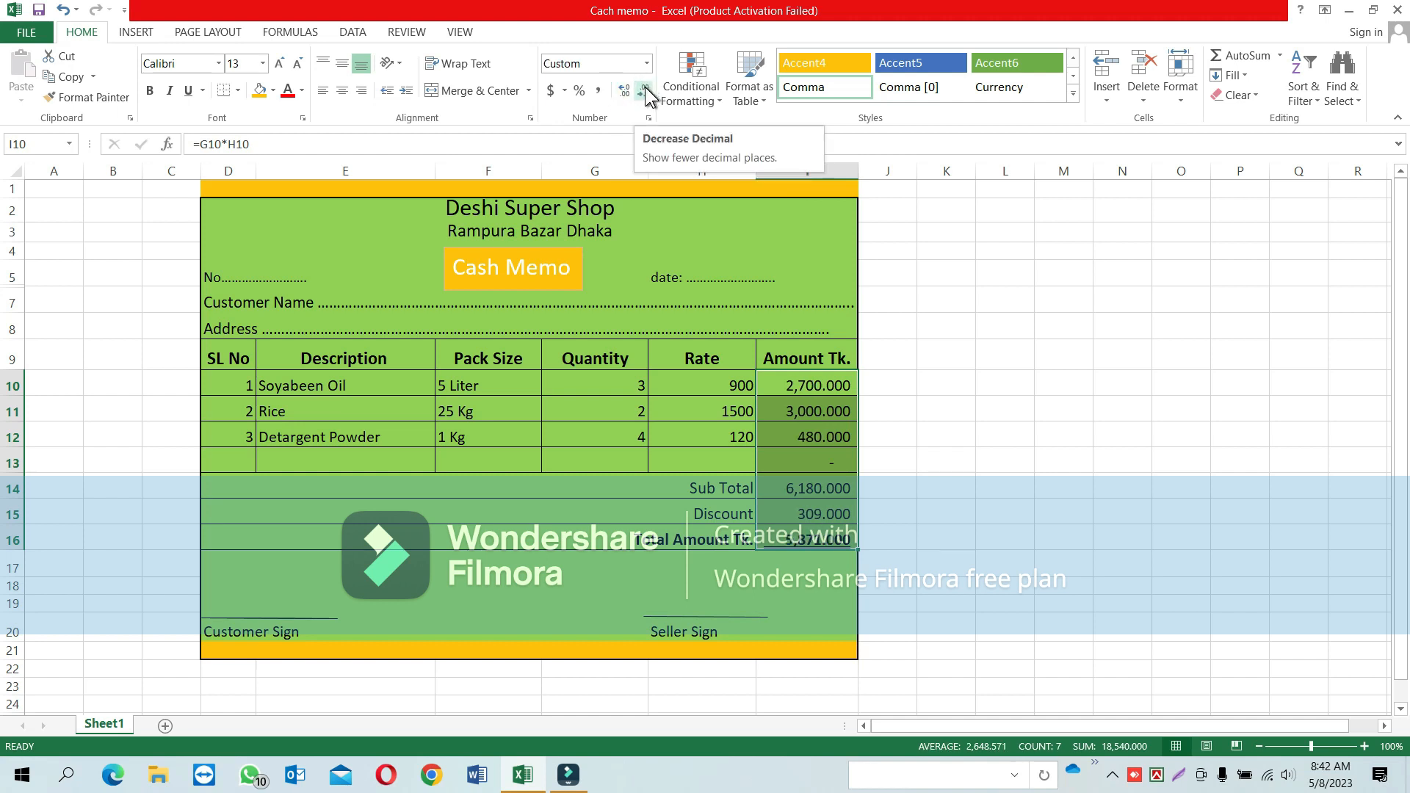
{"action": "left_click", "coordinate": [645, 89]}
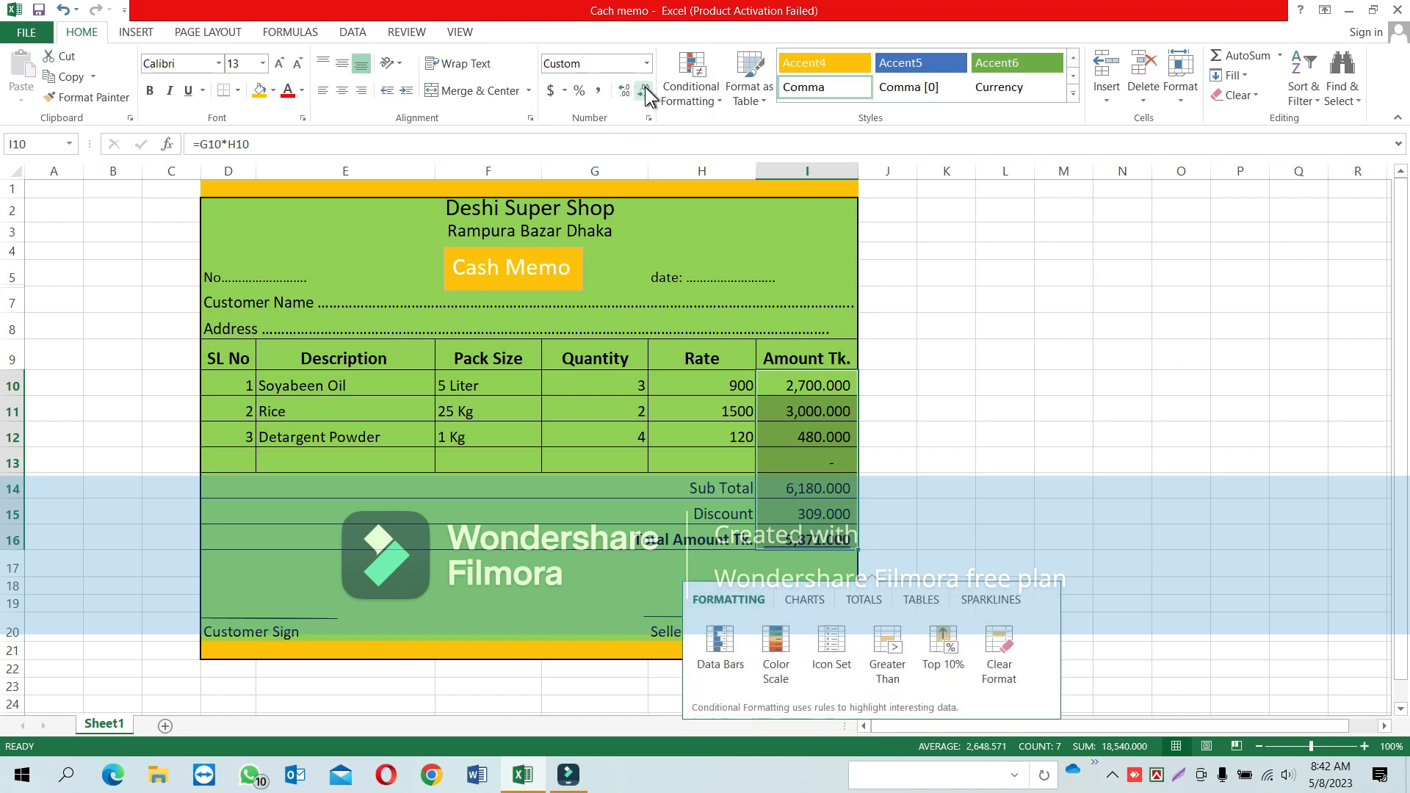
{"action": "double_click", "coordinate": [645, 87]}
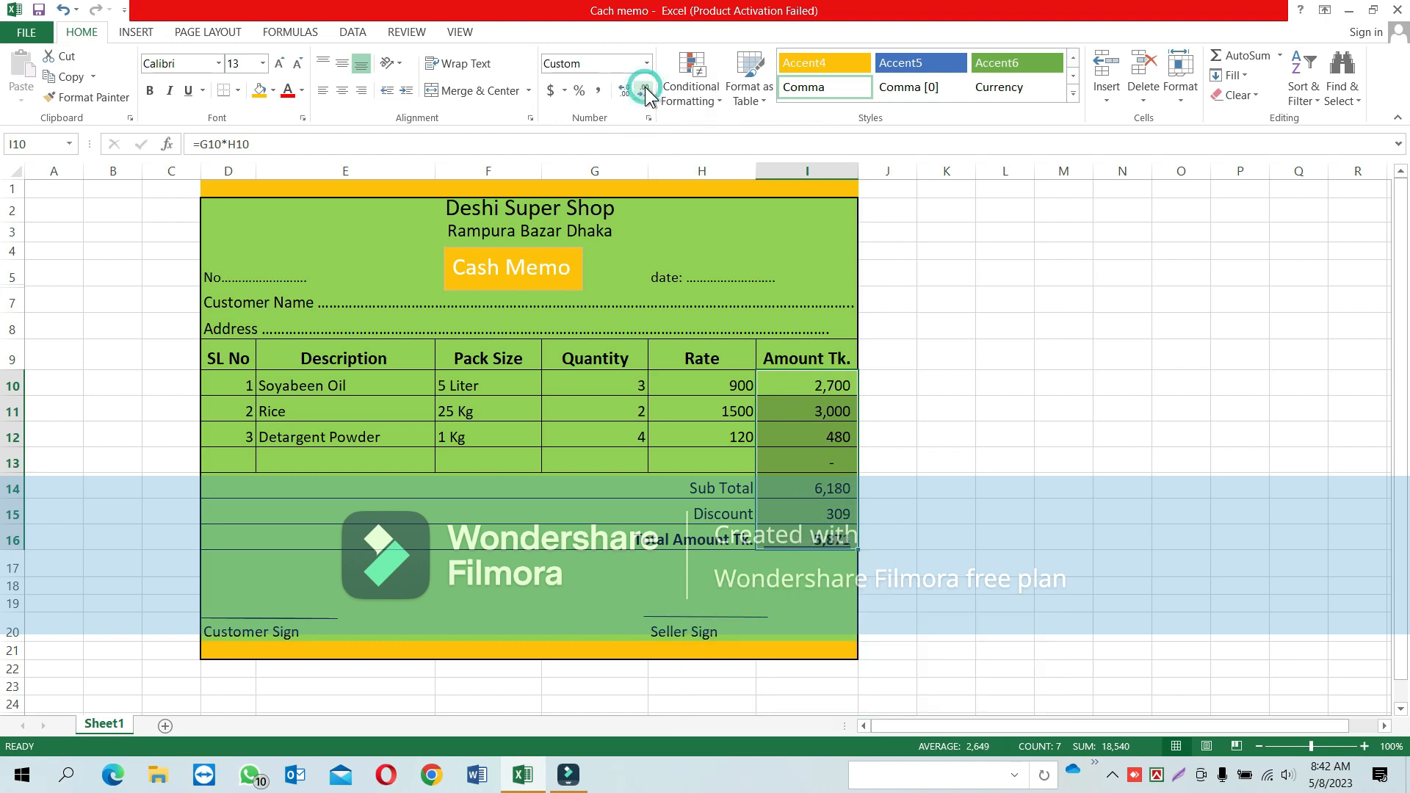
{"action": "left_click", "coordinate": [810, 566]}
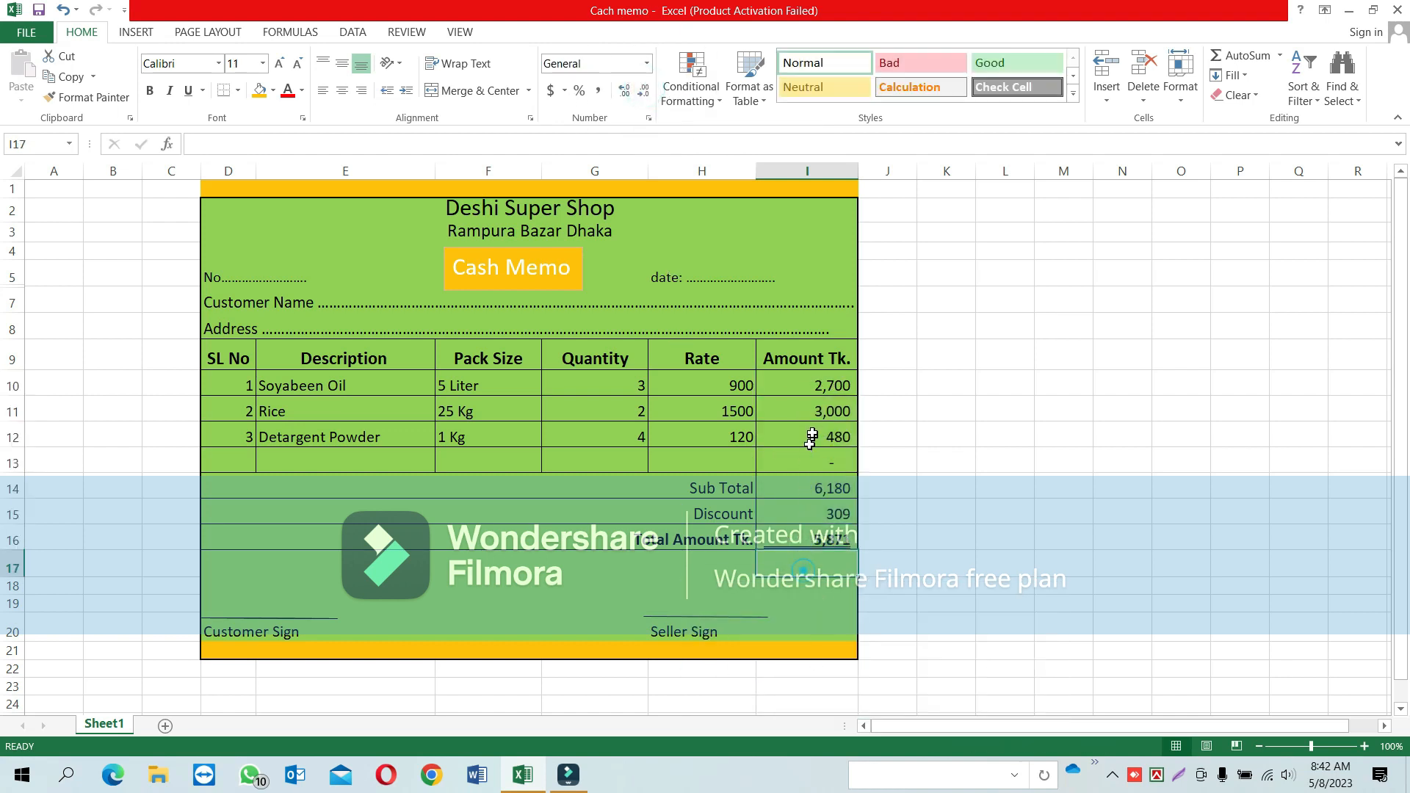
Step: Set the amounts in I10:I15 to show two decimal places
{"action": "left_click", "coordinate": [815, 385]}
{"action": "left_click_drag", "start_coordinate": [815, 385], "coordinate": [817, 513]}
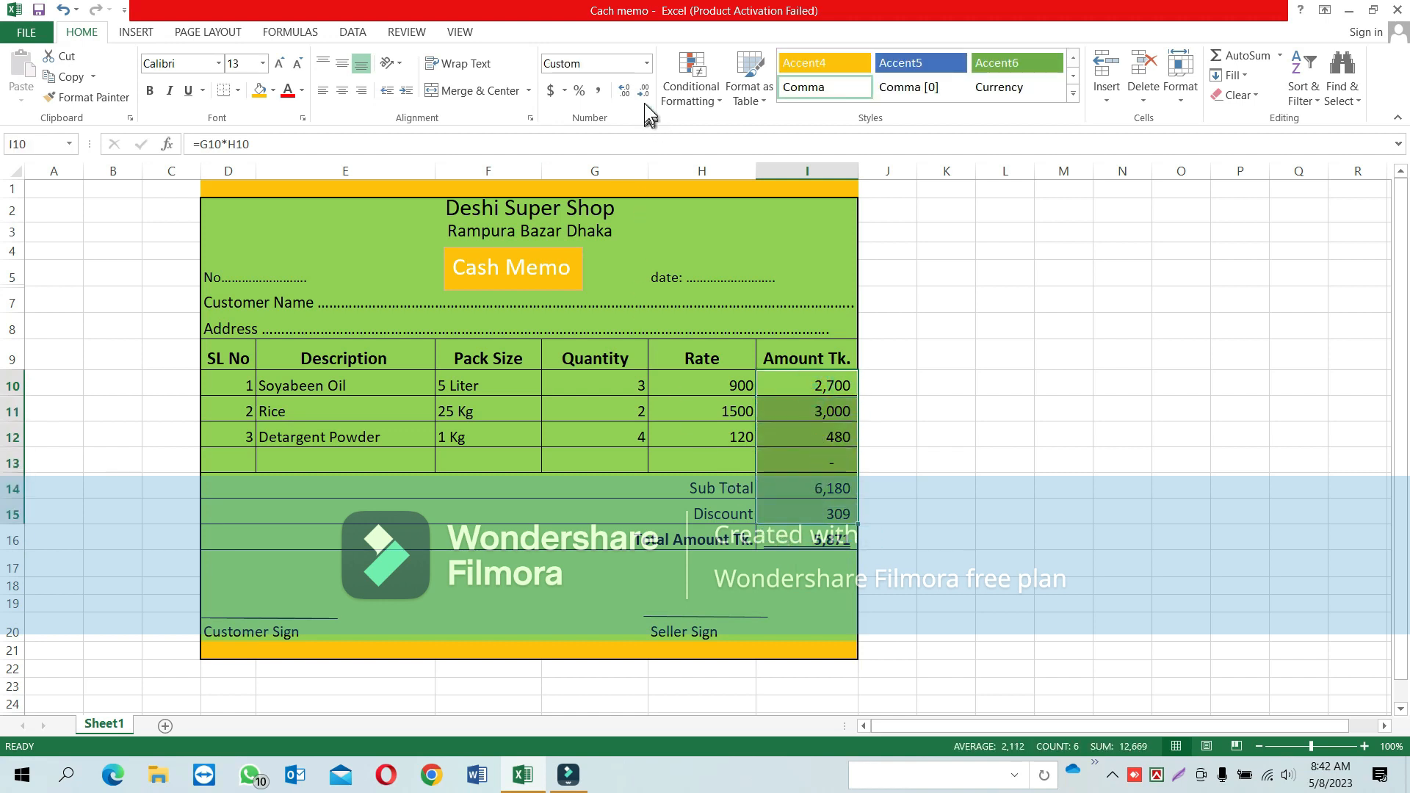
{"action": "left_click", "coordinate": [624, 93]}
{"action": "left_click", "coordinate": [625, 93]}
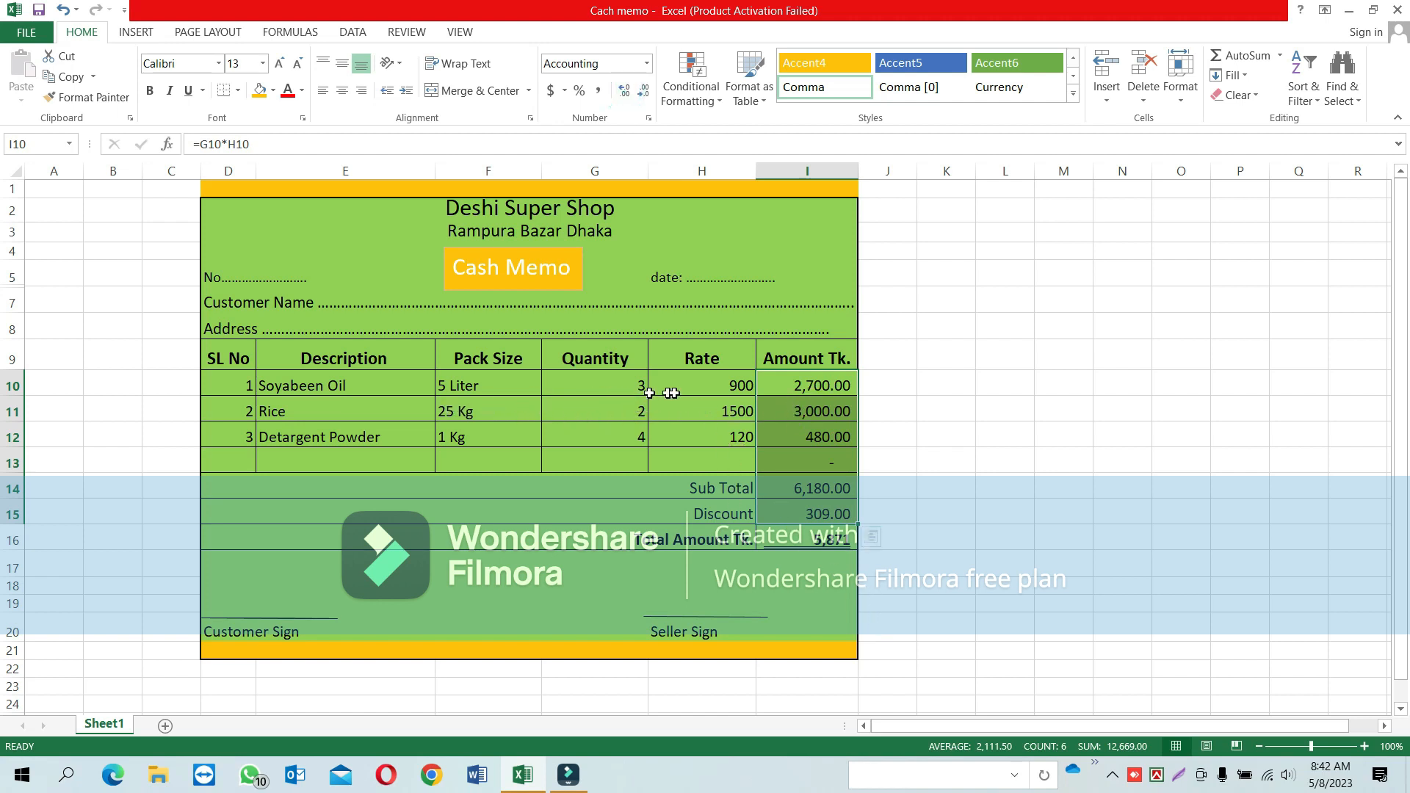
Step: Apply Comma Style with two decimals to the rates in H10:H12
{"action": "double_click", "coordinate": [742, 388]}
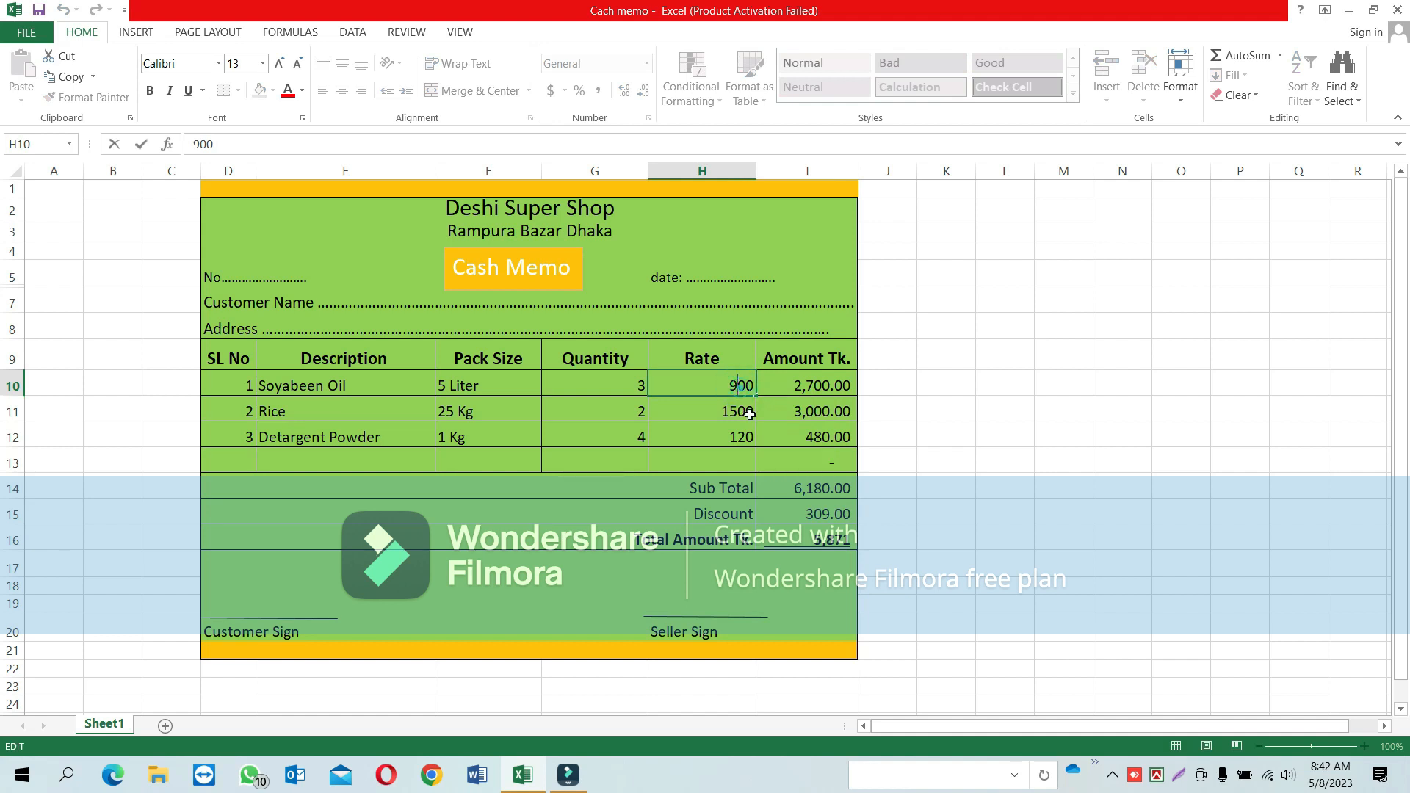
{"action": "left_click", "coordinate": [747, 385]}
{"action": "left_click", "coordinate": [722, 413]}
{"action": "left_click_drag", "start_coordinate": [730, 382], "coordinate": [733, 434]}
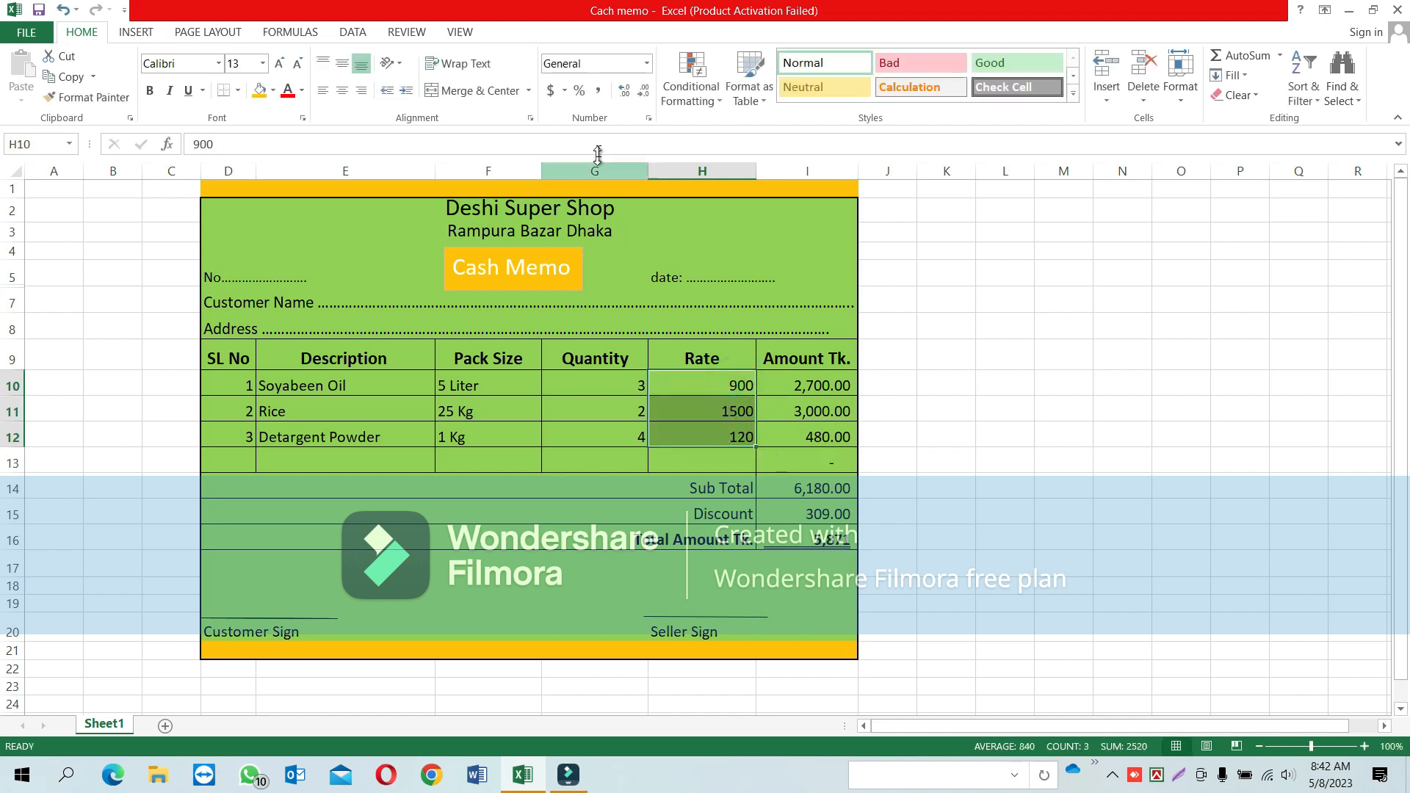
{"action": "left_click", "coordinate": [601, 90]}
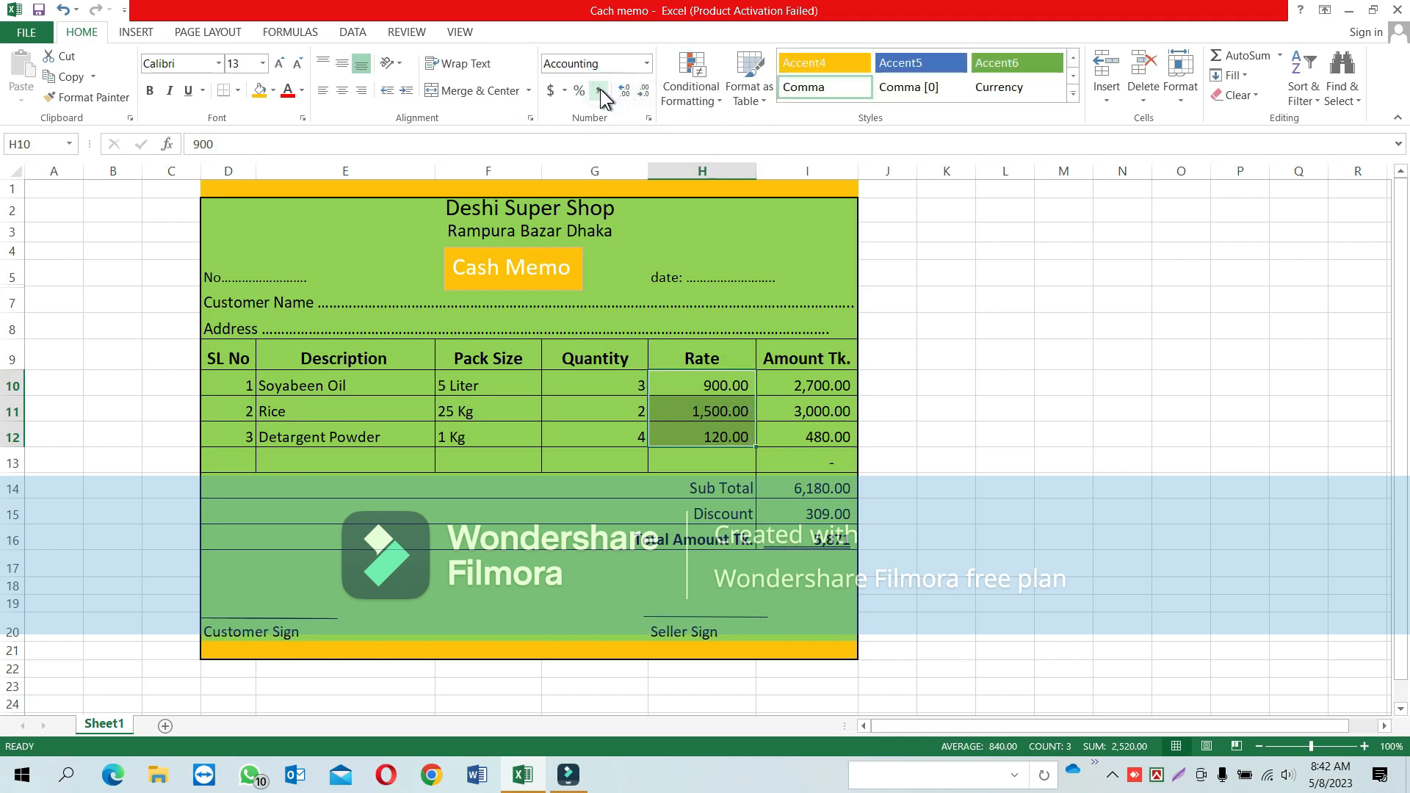
{"action": "key", "text": "ctrl+q"}
{"action": "key", "text": "Escape"}
Step: Change the Soyabeen Oil rate in H10 to 900.50 and check the amounts in I10 and I11
{"action": "double_click", "coordinate": [735, 387]}
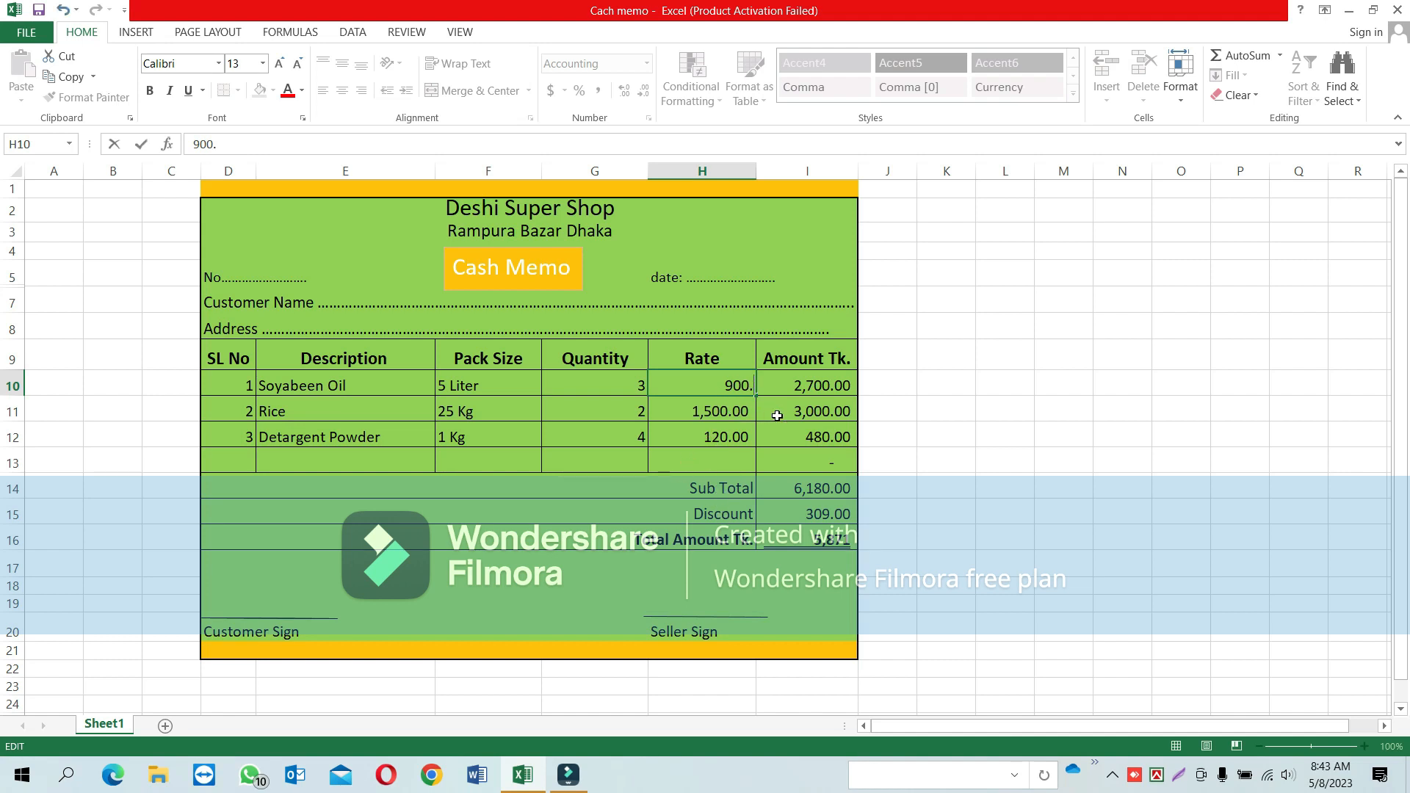
{"action": "key", "text": "Return"}
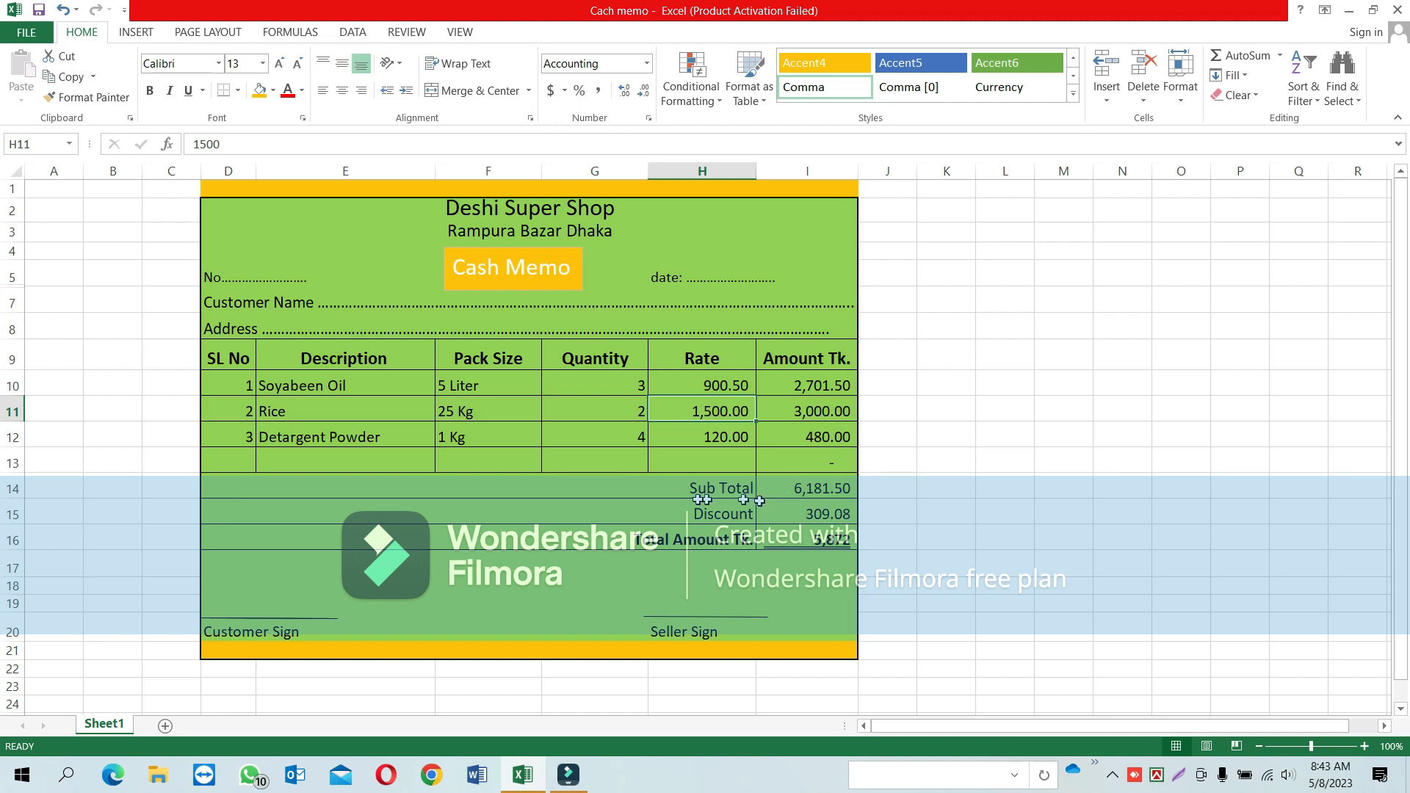
{"action": "left_click", "coordinate": [819, 391]}
{"action": "left_click", "coordinate": [817, 409]}
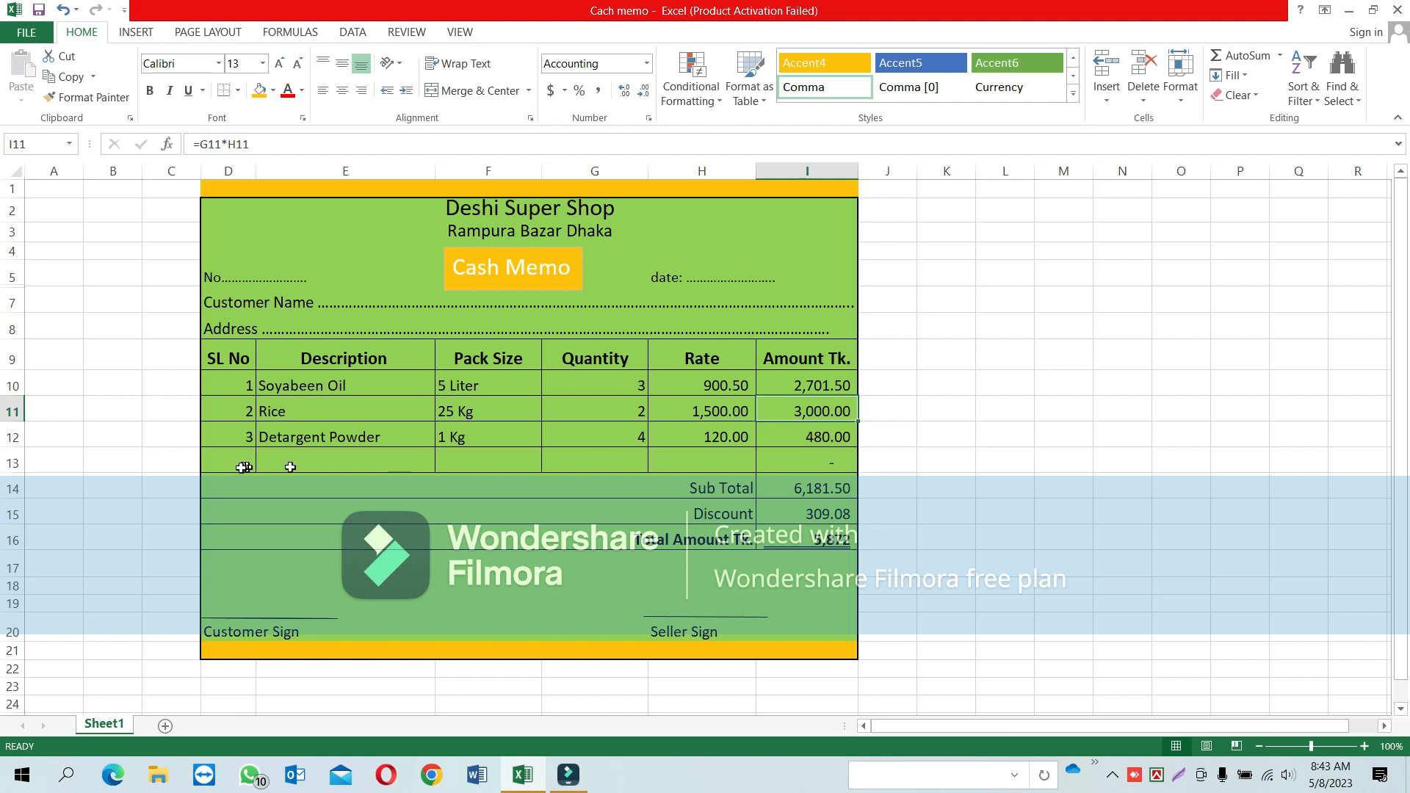
{"action": "left_click", "coordinate": [313, 446]}
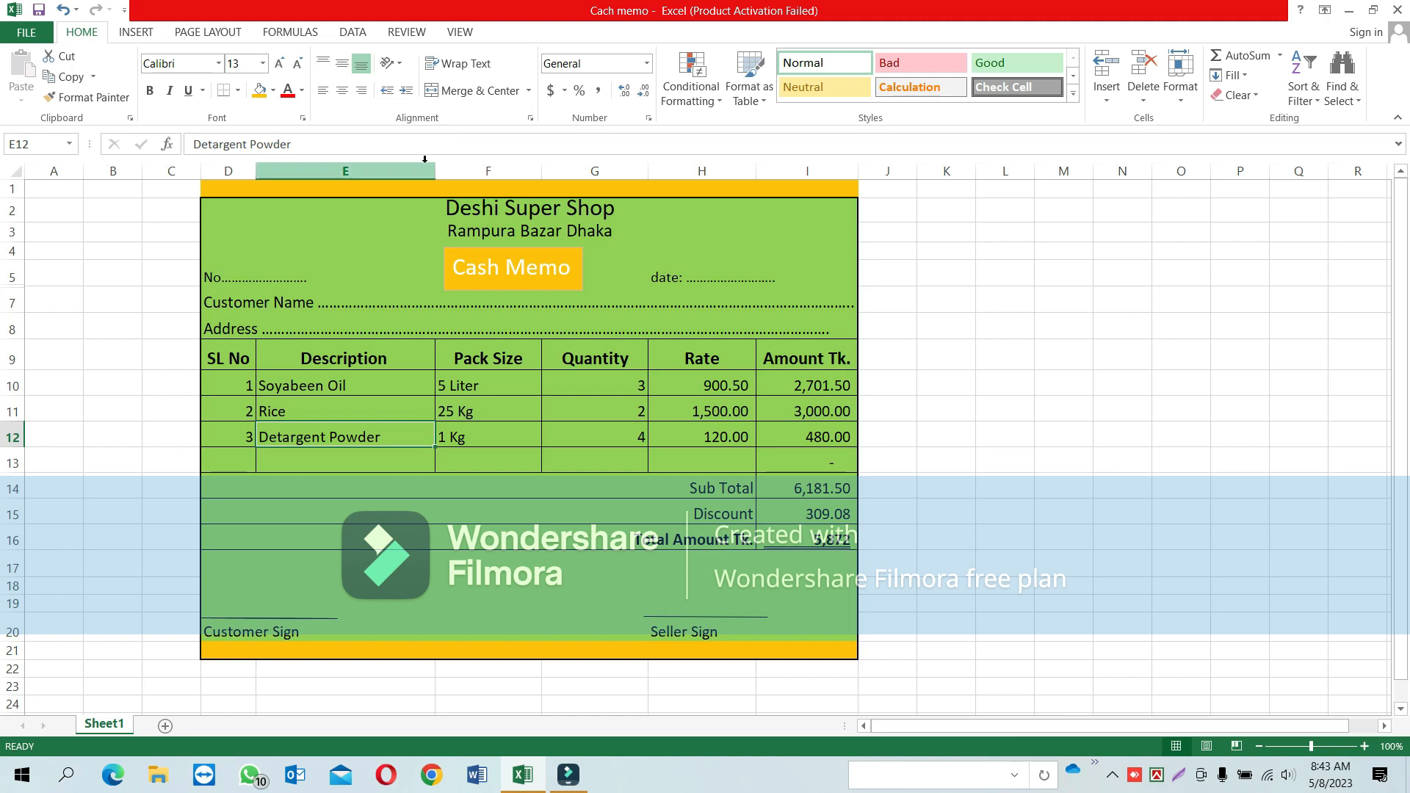
Step: Narrow the Description column slightly and set the item entries in E10:I12 to font size 15
{"action": "mouse_move", "coordinate": [439, 162]}
{"action": "left_mouse_down"}
{"action": "mouse_move", "coordinate": [384, 163]}
{"action": "mouse_move", "coordinate": [429, 161]}
{"action": "left_mouse_up"}
{"action": "left_click_drag", "start_coordinate": [293, 385], "coordinate": [772, 445]}
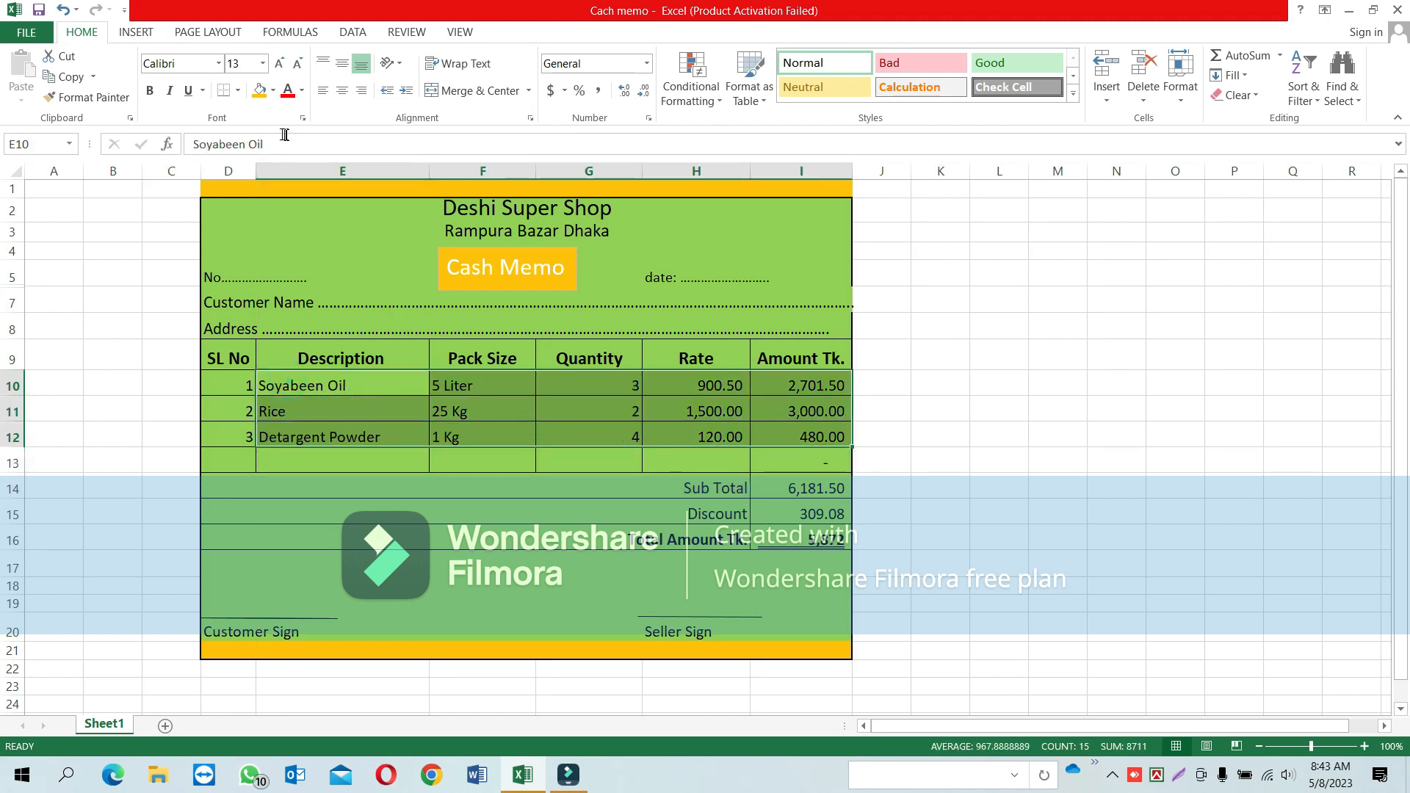
{"action": "left_click", "coordinate": [253, 64]}
{"action": "type", "text": "15"}
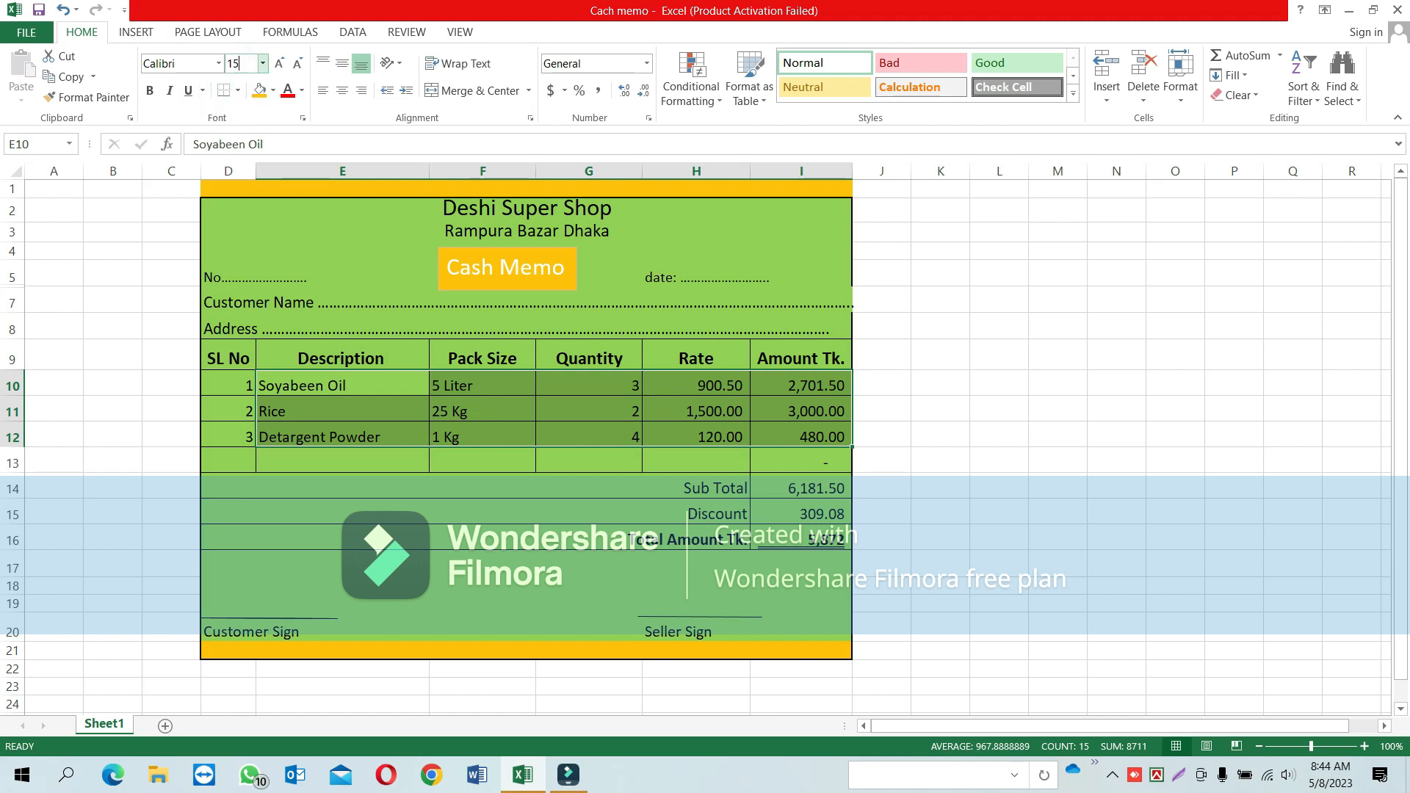
{"action": "key", "text": "Return"}
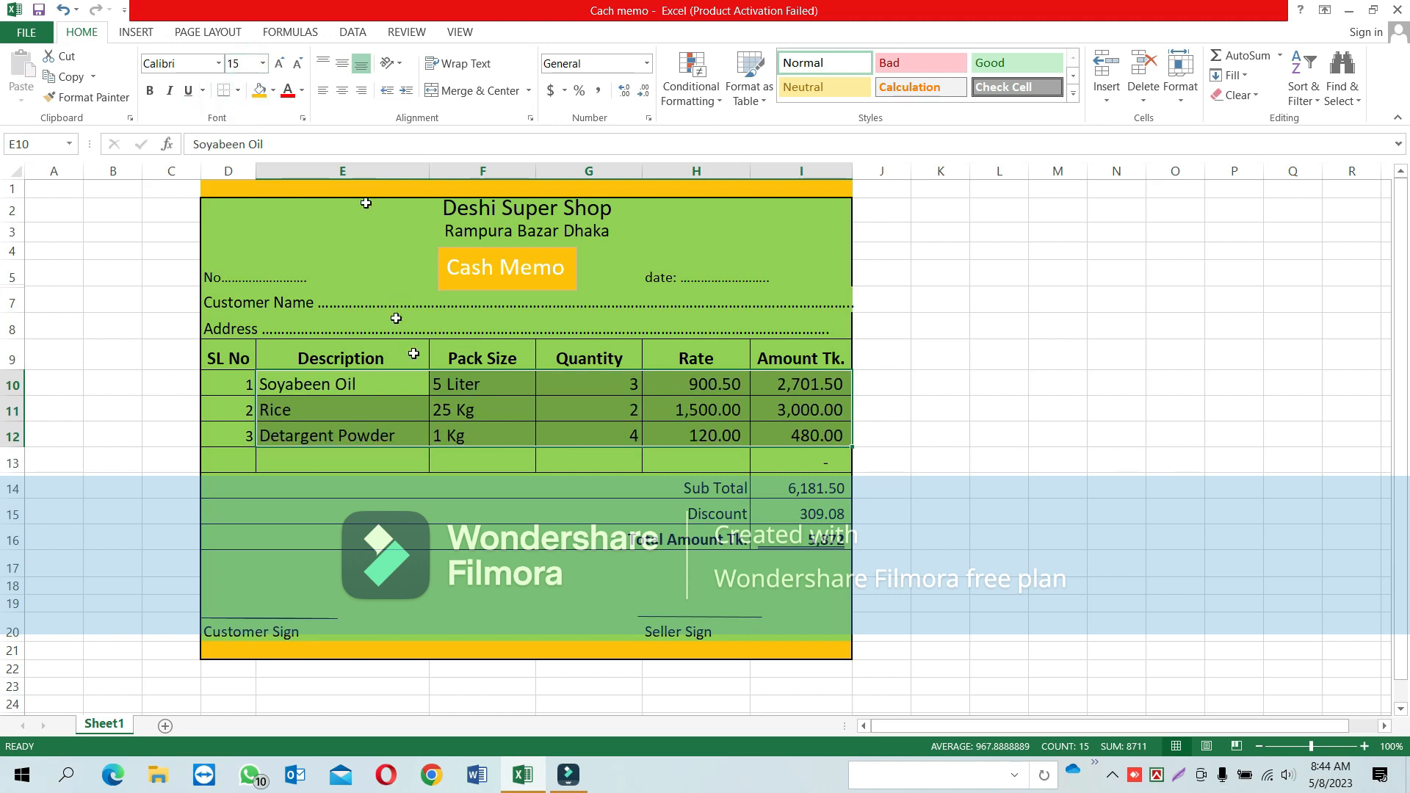
Step: Extend the item description in E12 to Detargent Powder Wheel and narrow the Description column so the text no longer fits on one line
{"action": "mouse_move", "coordinate": [430, 170]}
{"action": "left_mouse_down"}
{"action": "mouse_move", "coordinate": [394, 169]}
{"action": "mouse_move", "coordinate": [452, 171]}
{"action": "left_mouse_up"}
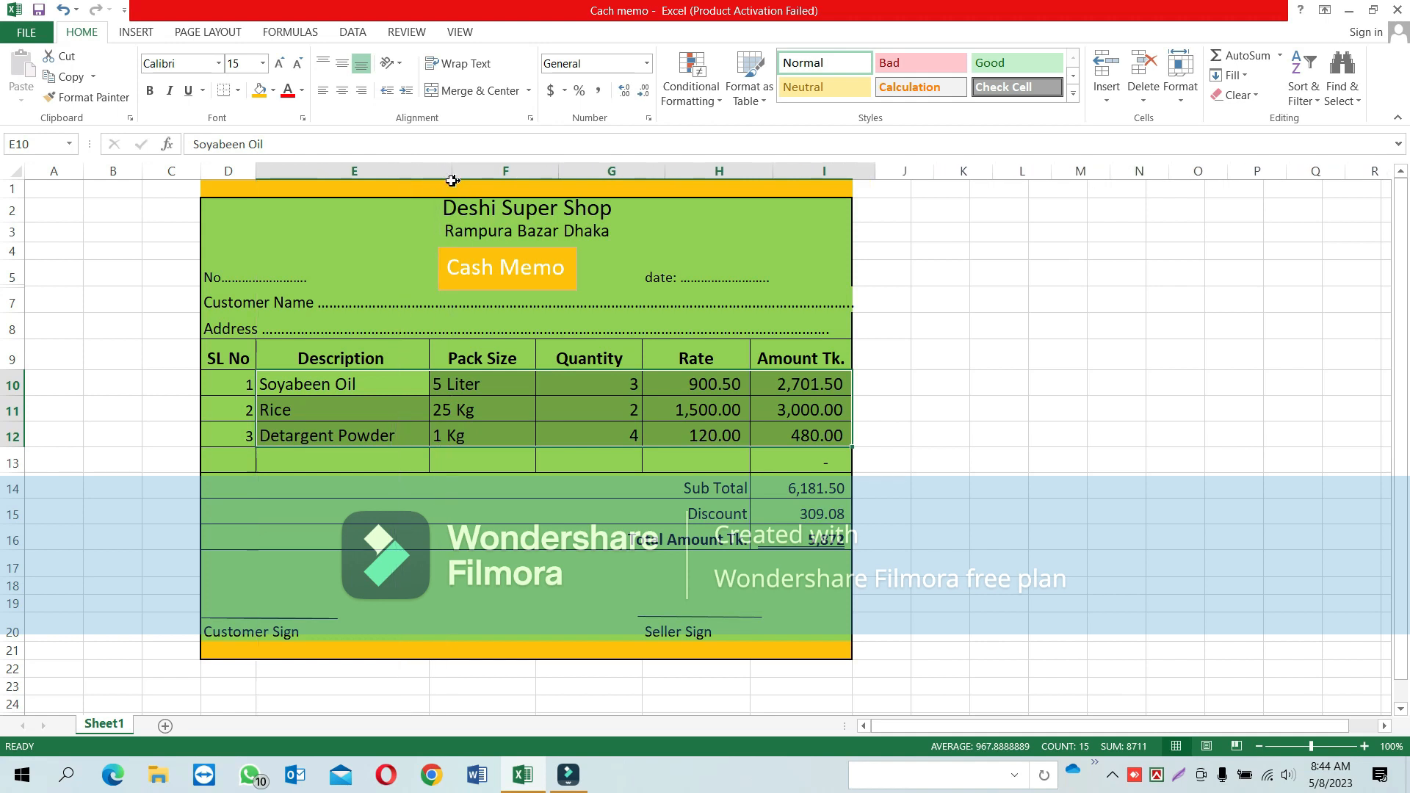
{"action": "double_click", "coordinate": [395, 433]}
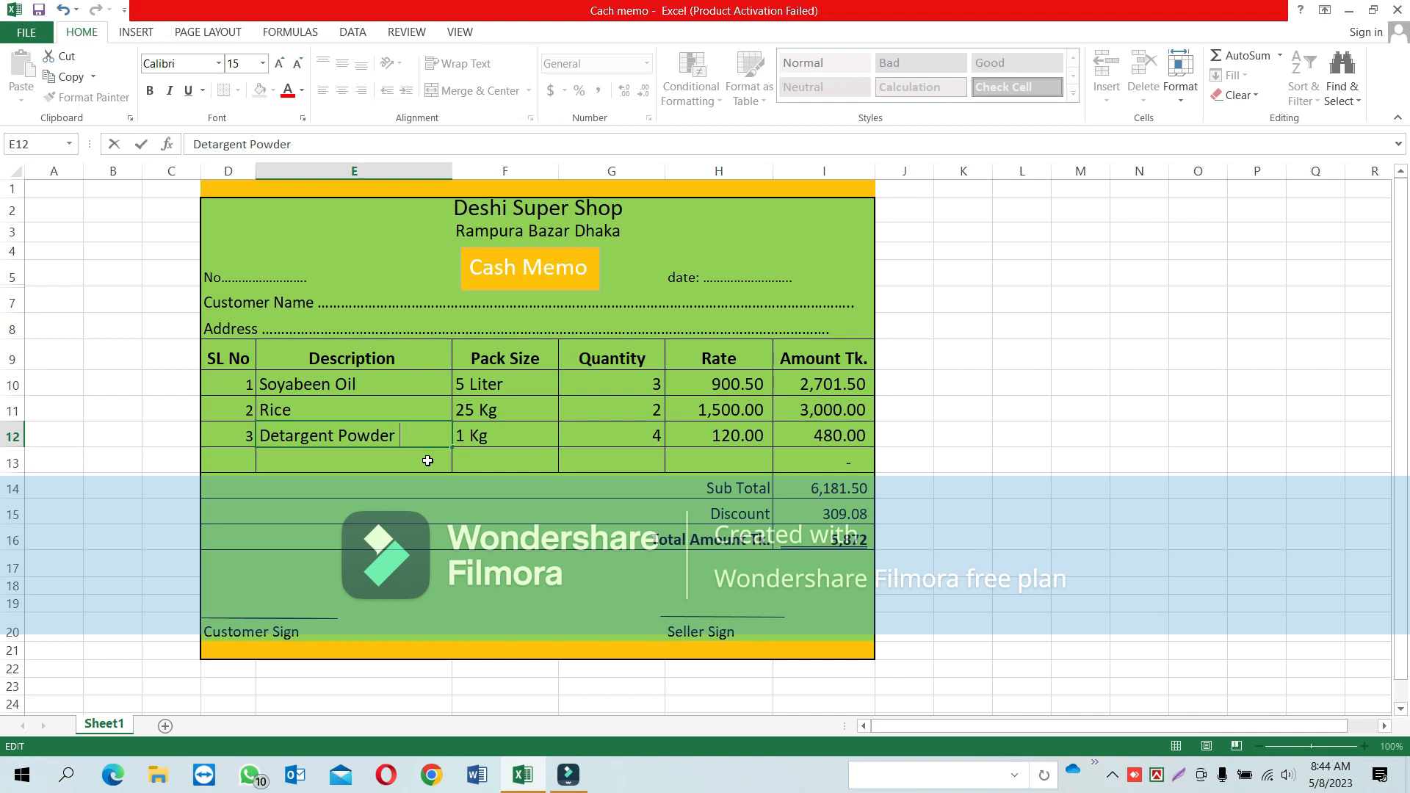
{"action": "type", "text": "Wh"}
{"action": "left_click", "coordinate": [448, 486]}
{"action": "left_click_drag", "start_coordinate": [452, 174], "coordinate": [425, 174]}
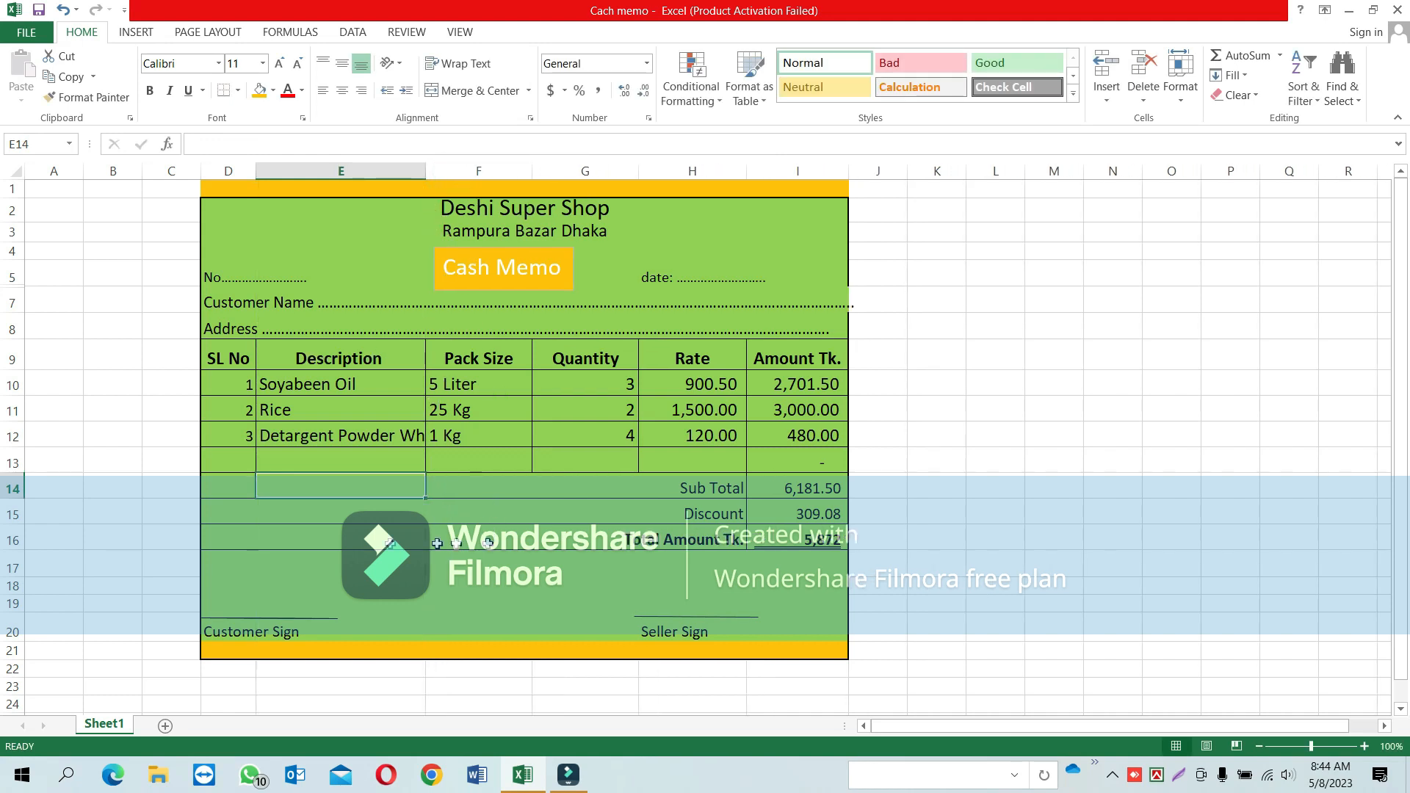
Step: Wrap the text of the detergent description in E12 and make row 12 tall enough for two lines
{"action": "left_click", "coordinate": [338, 439]}
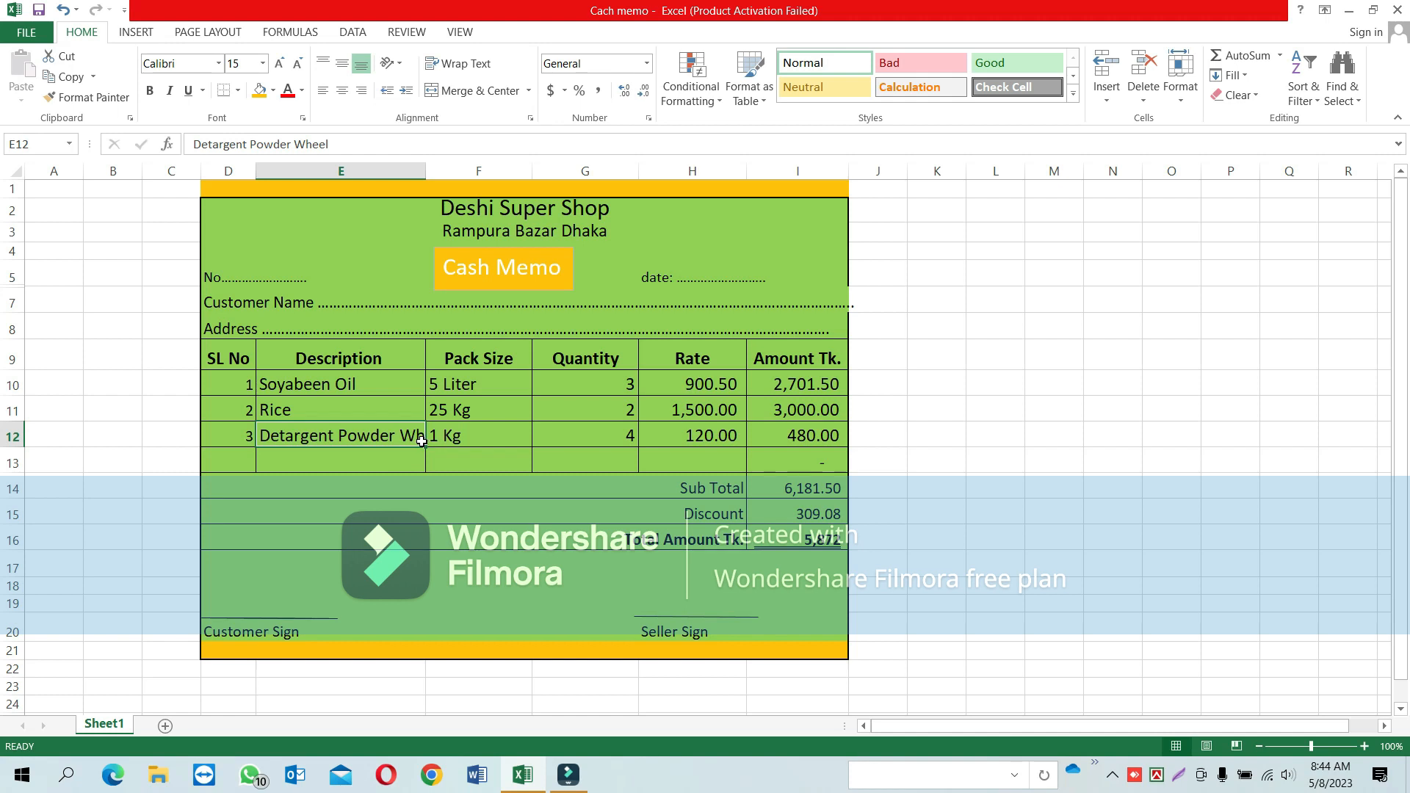
{"action": "left_click", "coordinate": [352, 461]}
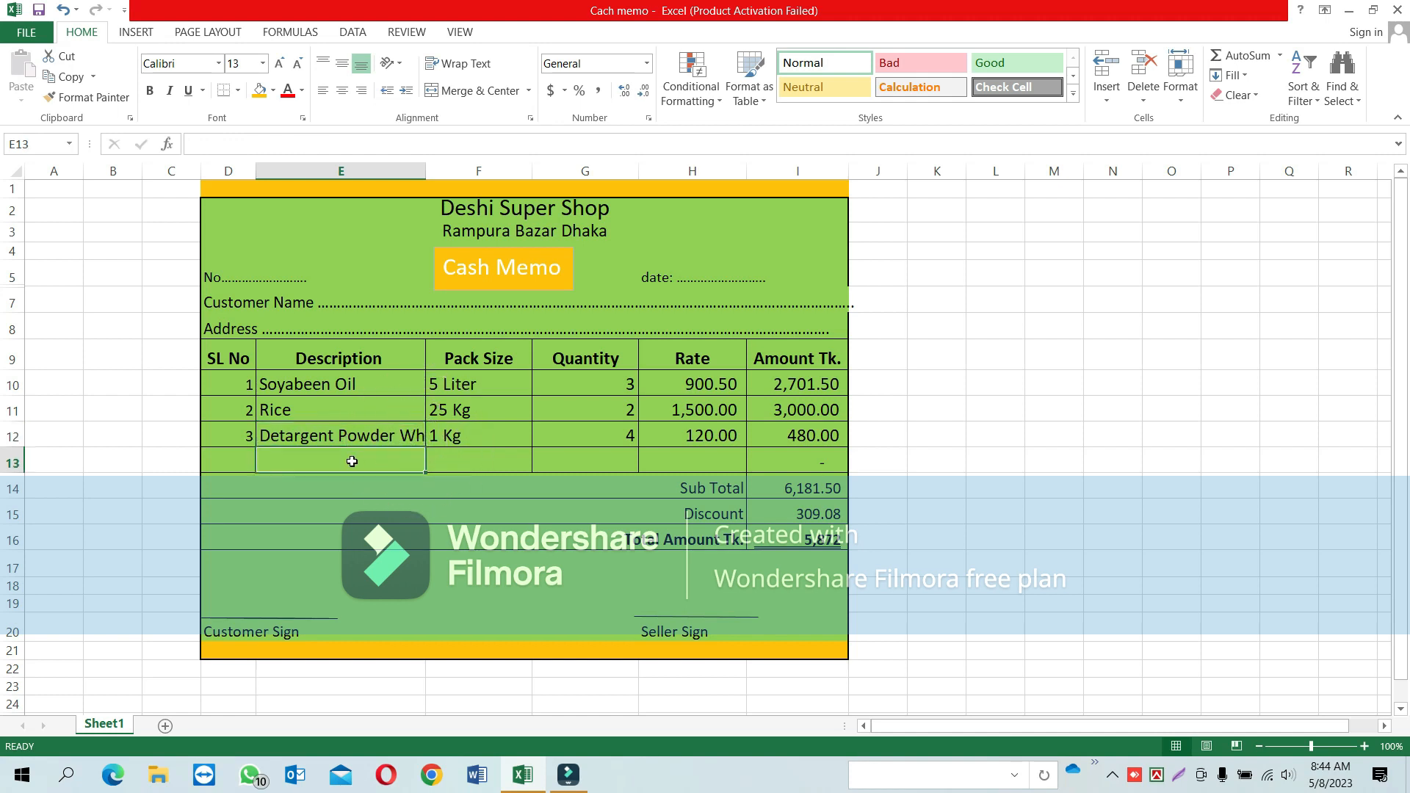
{"action": "left_click", "coordinate": [285, 441]}
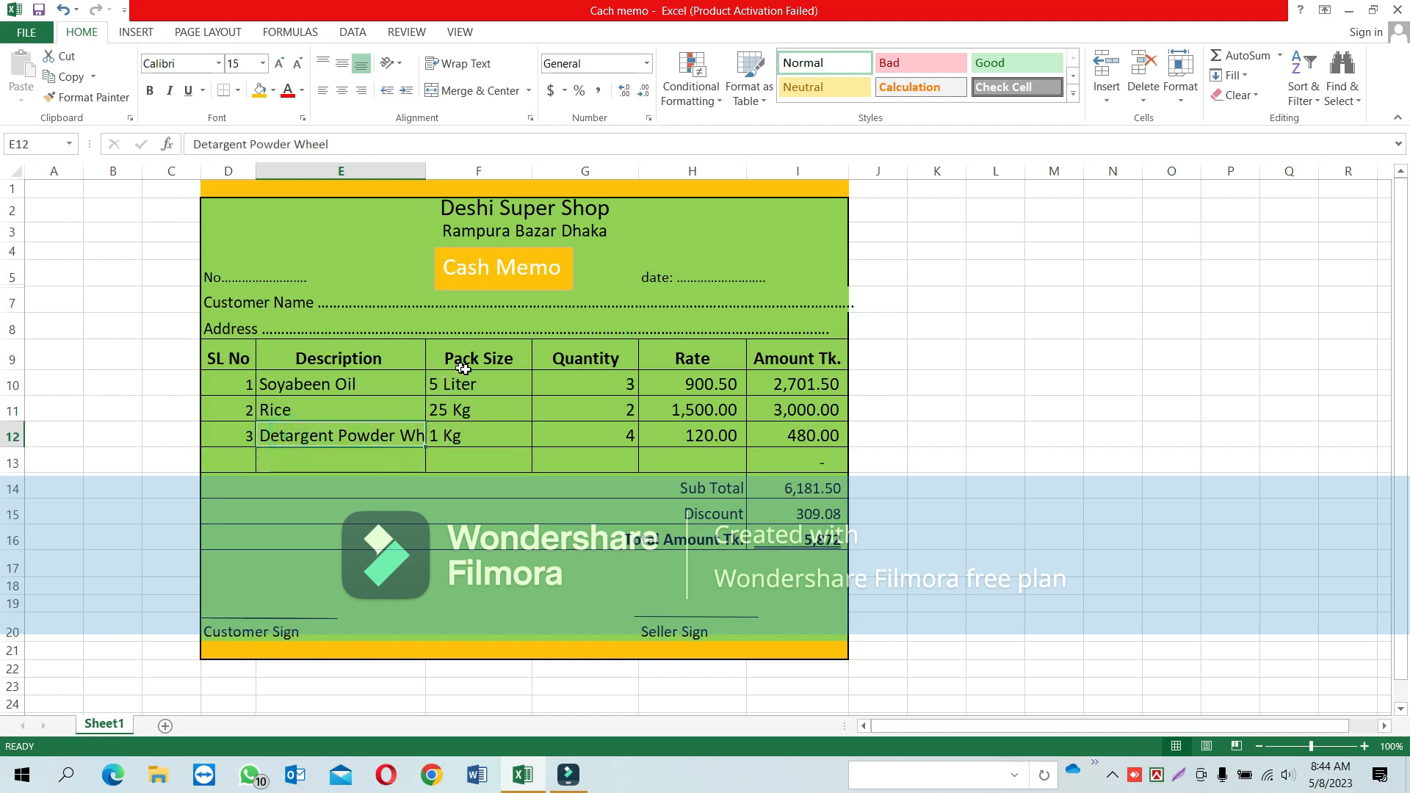
{"action": "left_click", "coordinate": [454, 63]}
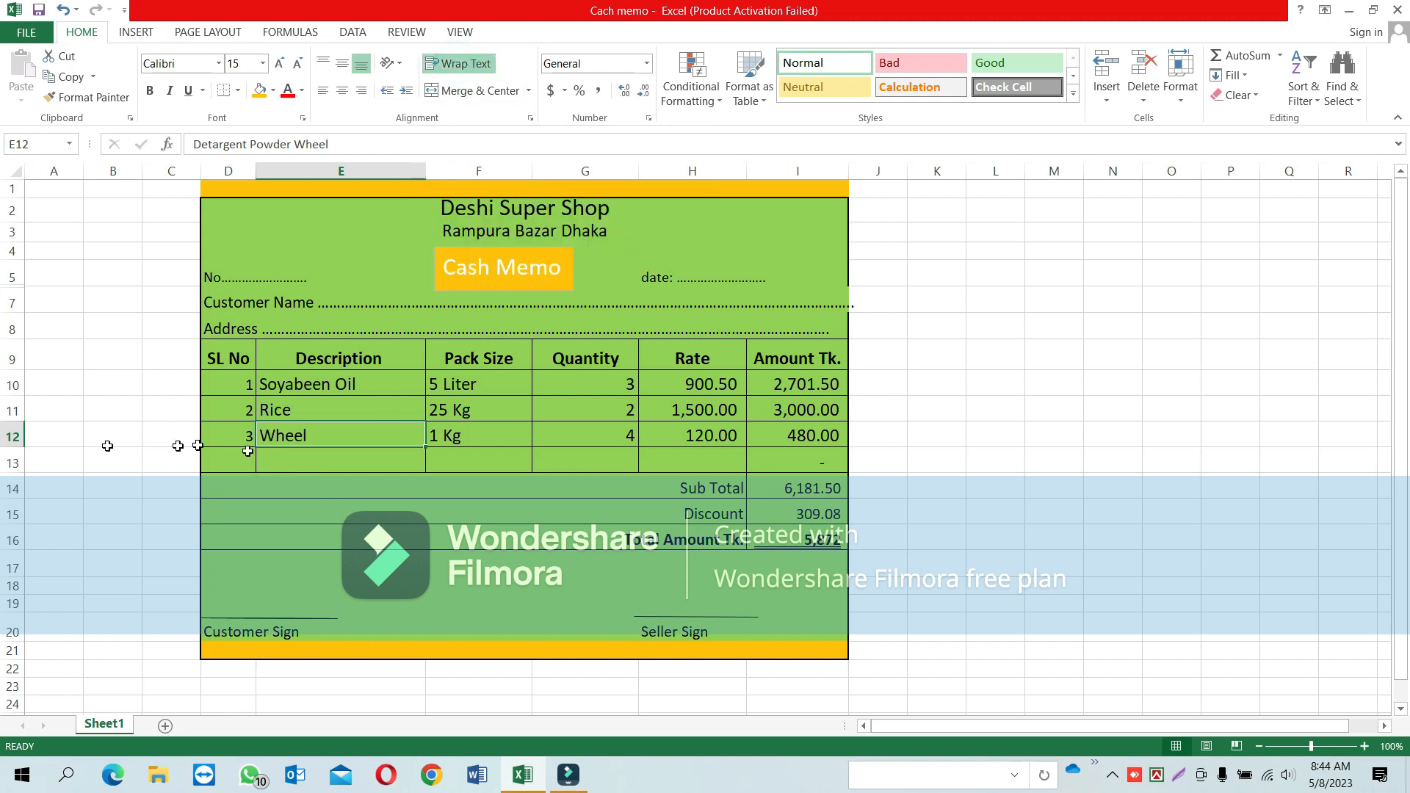
{"action": "left_click_drag", "start_coordinate": [17, 449], "coordinate": [16, 471]}
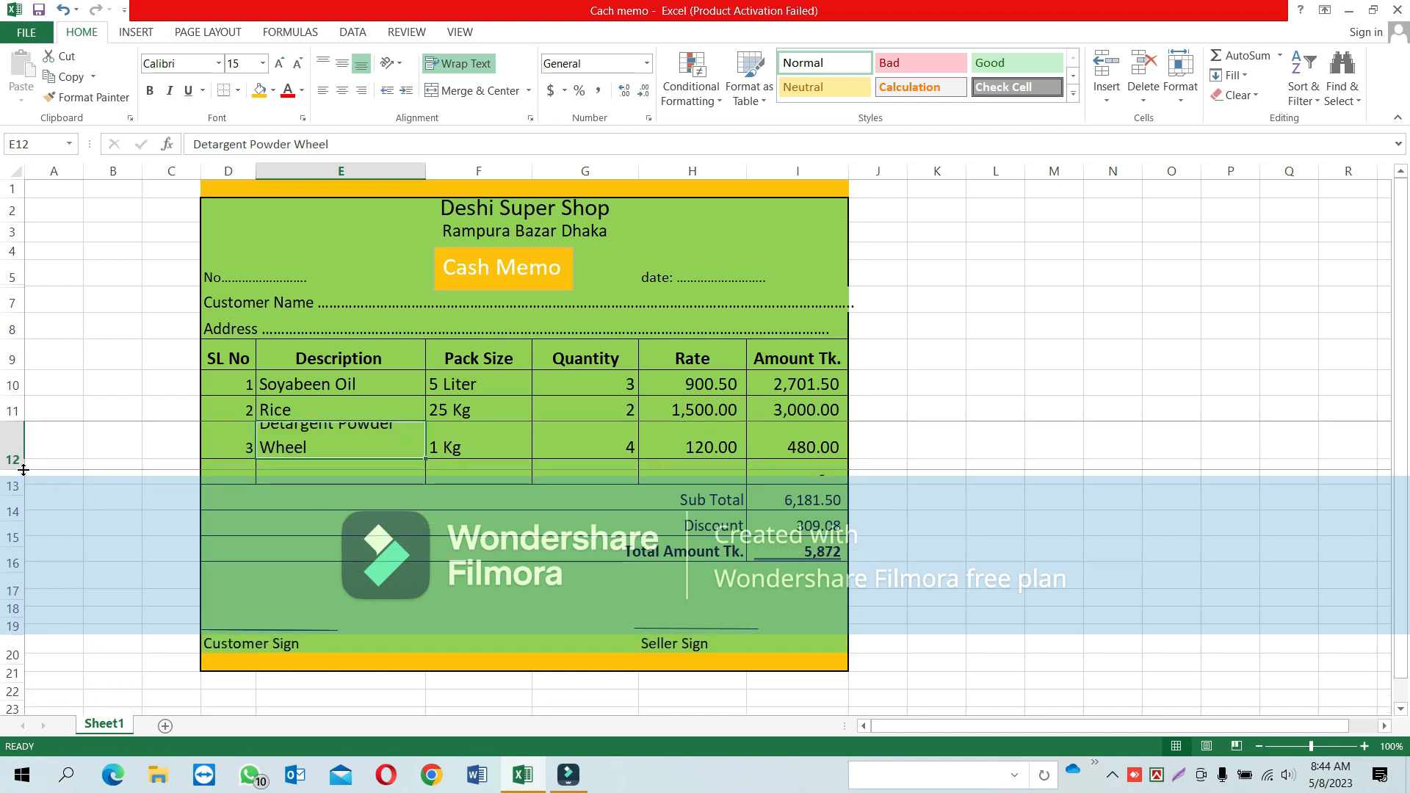
{"action": "left_click", "coordinate": [356, 454]}
{"action": "left_click", "coordinate": [297, 411]}
{"action": "left_click", "coordinate": [296, 445]}
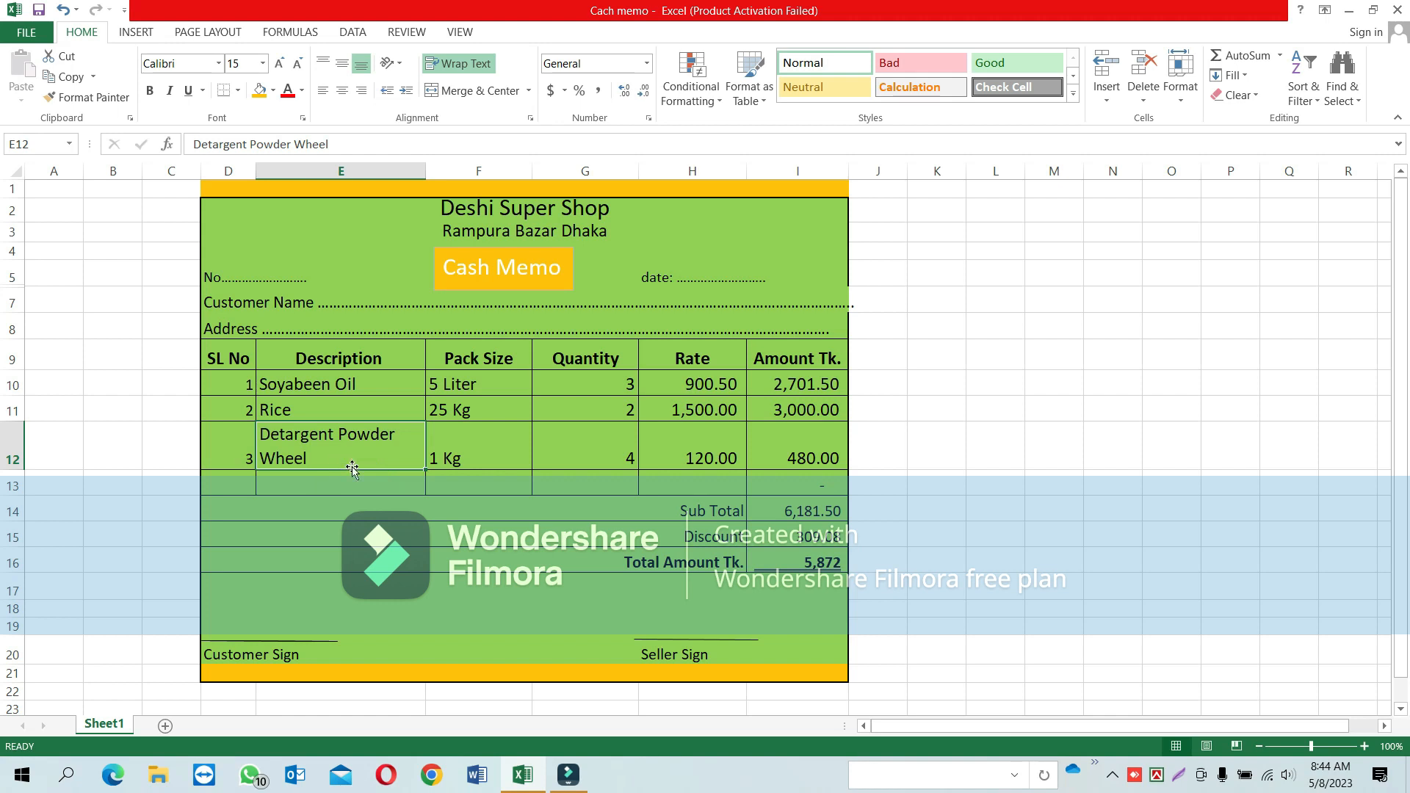
{"action": "left_click", "coordinate": [378, 461]}
Step: Widen the Description column slightly and extend the item description in E10 to Soyabeen Oil Rupchandha
{"action": "left_click", "coordinate": [321, 384]}
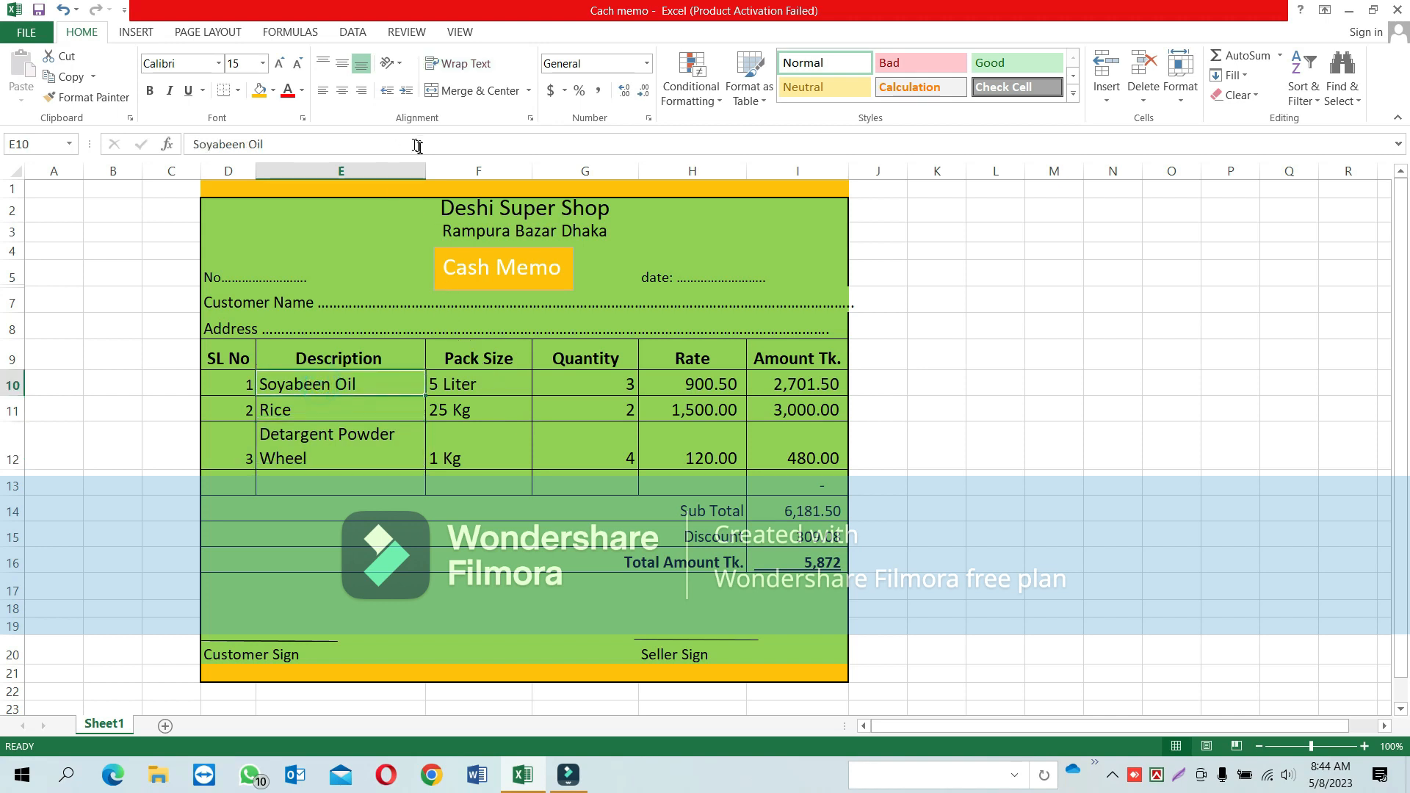
{"action": "mouse_move", "coordinate": [425, 171]}
{"action": "left_mouse_down"}
{"action": "mouse_move", "coordinate": [362, 176]}
{"action": "mouse_move", "coordinate": [436, 176]}
{"action": "left_mouse_up"}
{"action": "double_click", "coordinate": [384, 378]}
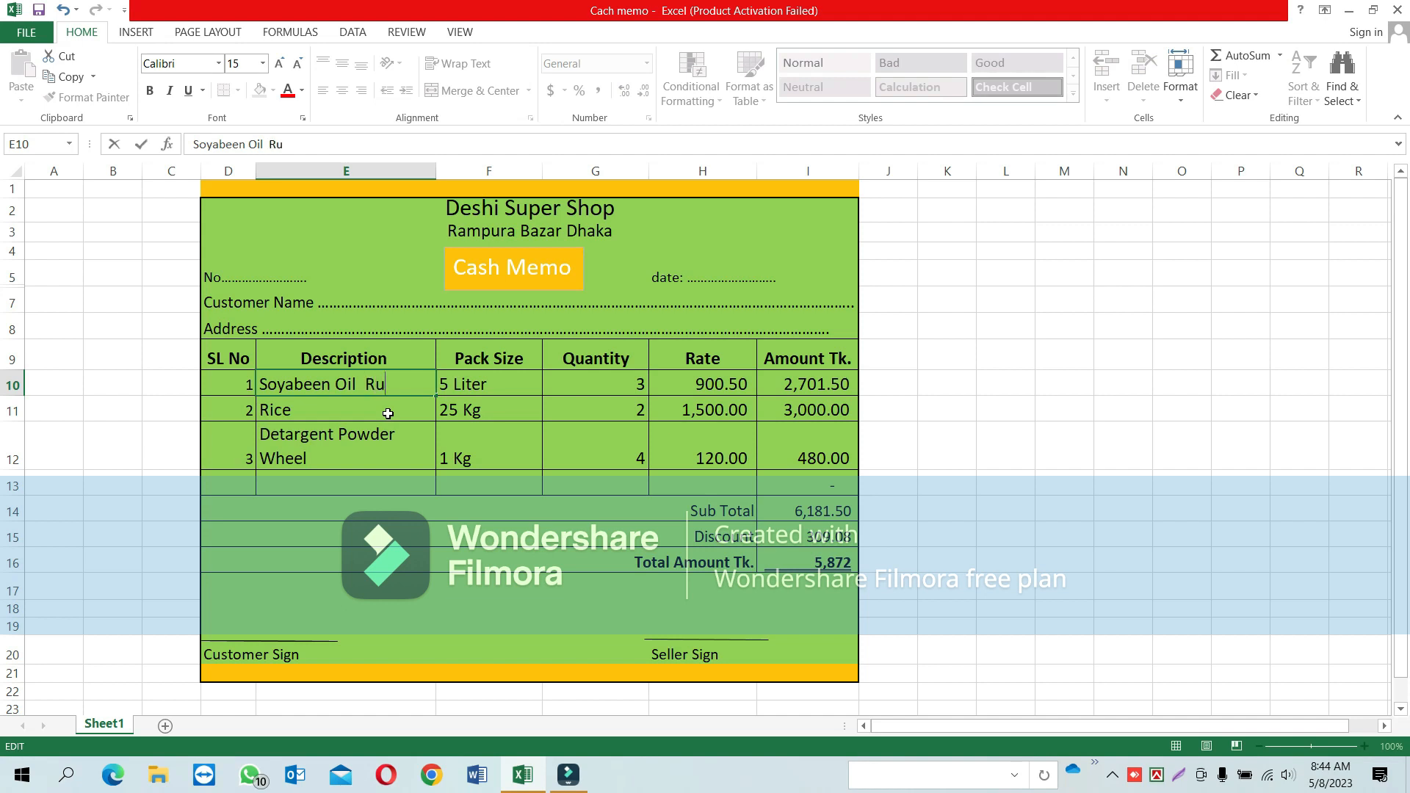
{"action": "type", "text": "dha"}
{"action": "left_click", "coordinate": [421, 481]}
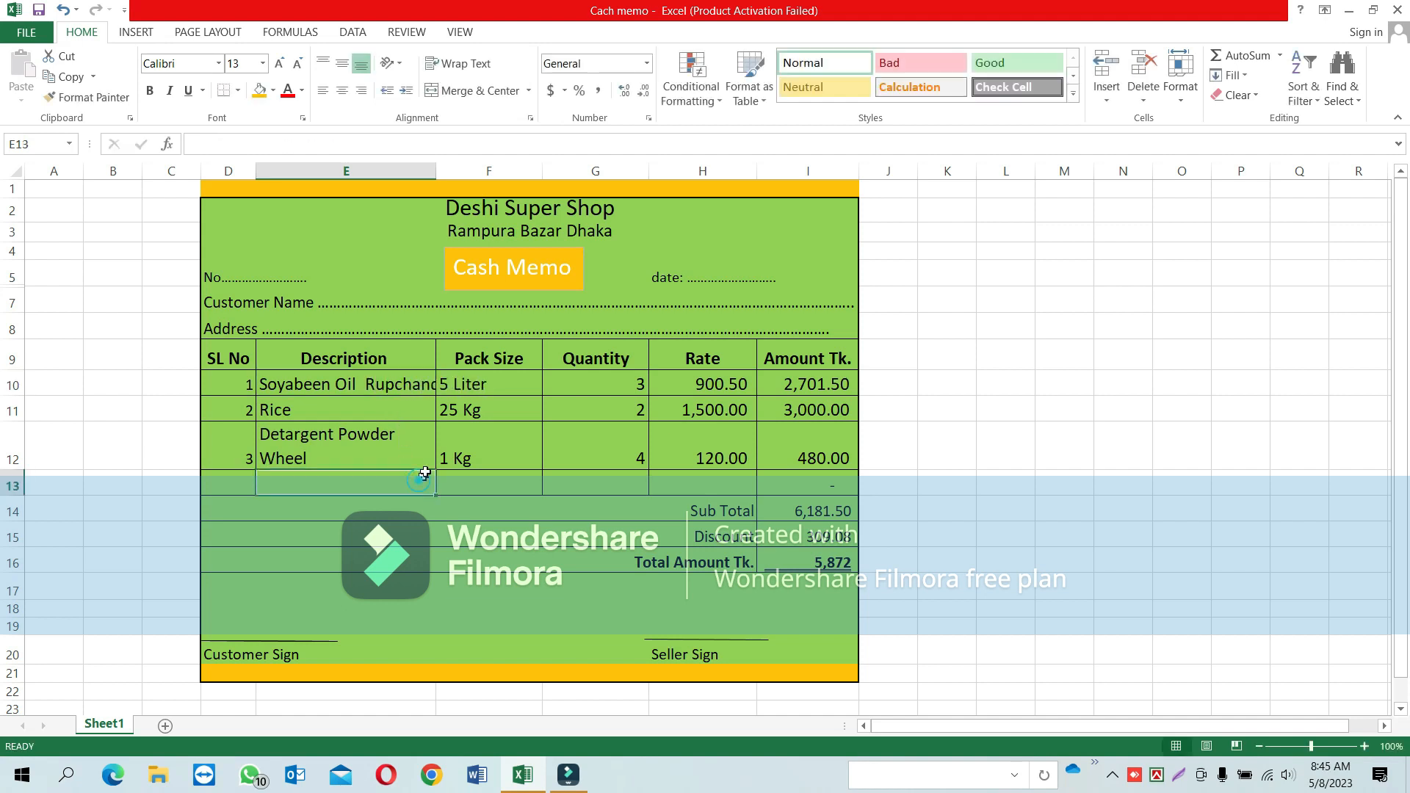
Step: Wrap the text of the oil description in E10 and make row 10 tall enough for two lines
{"action": "left_click", "coordinate": [321, 385]}
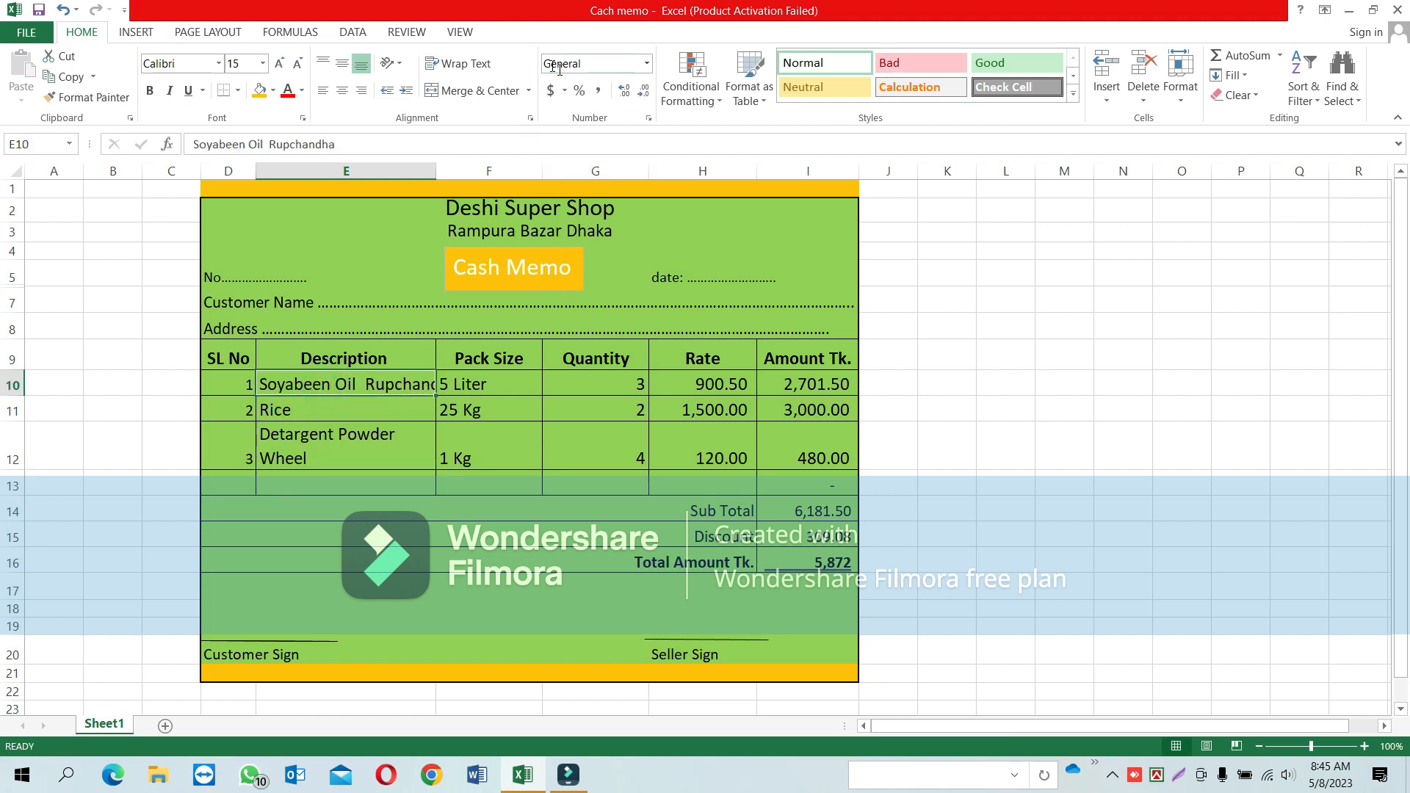
{"action": "left_click", "coordinate": [466, 63]}
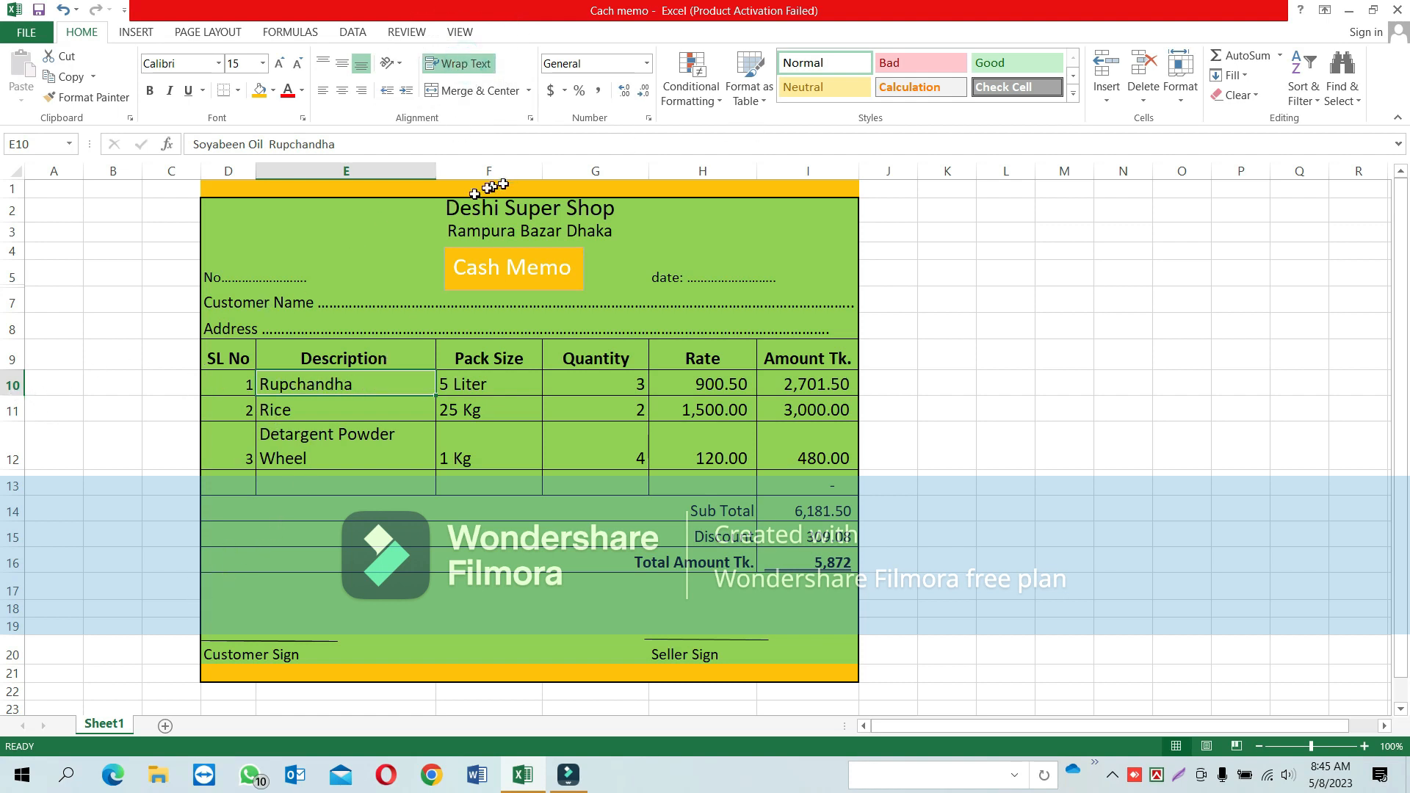
{"action": "left_click_drag", "start_coordinate": [18, 398], "coordinate": [17, 423]}
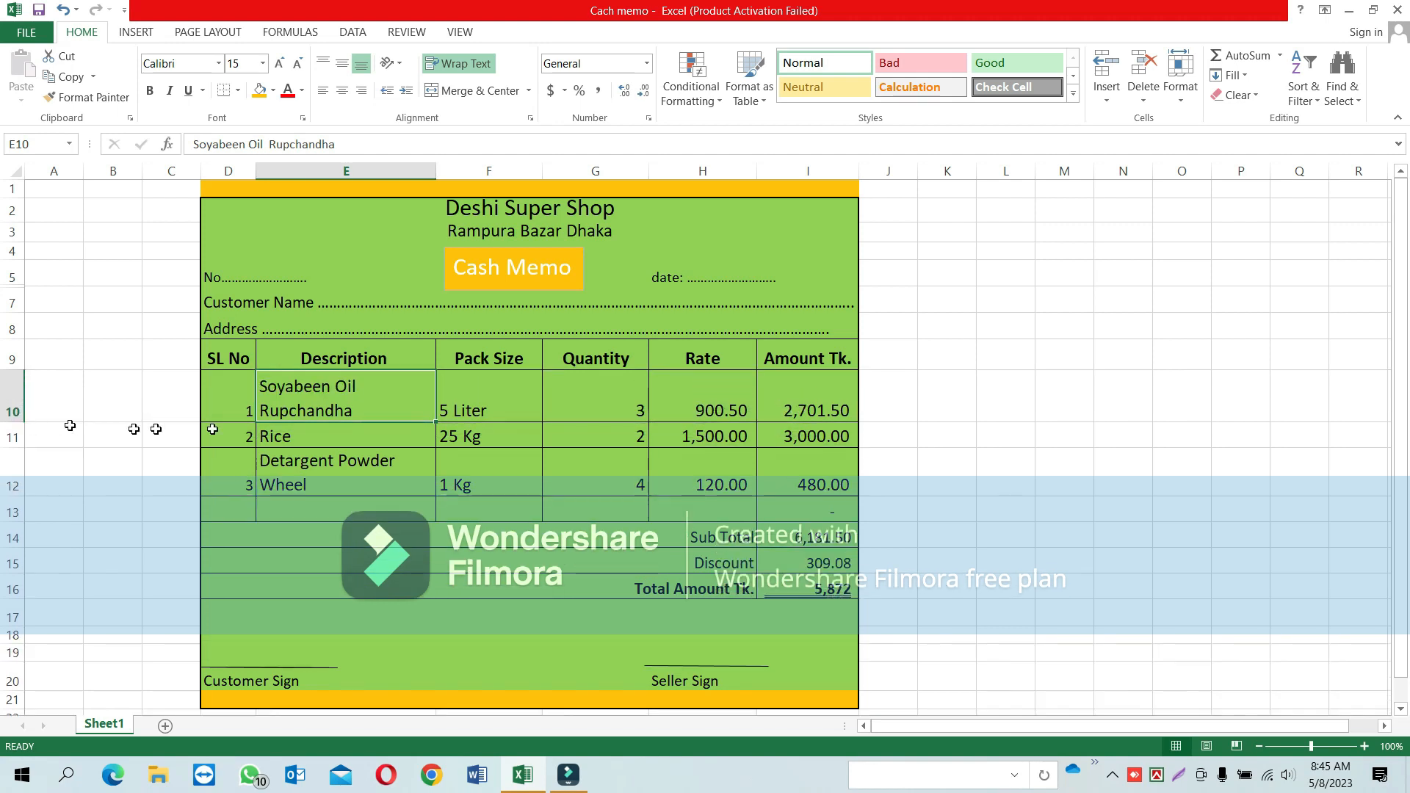
{"action": "left_click", "coordinate": [345, 461]}
{"action": "left_click", "coordinate": [337, 409]}
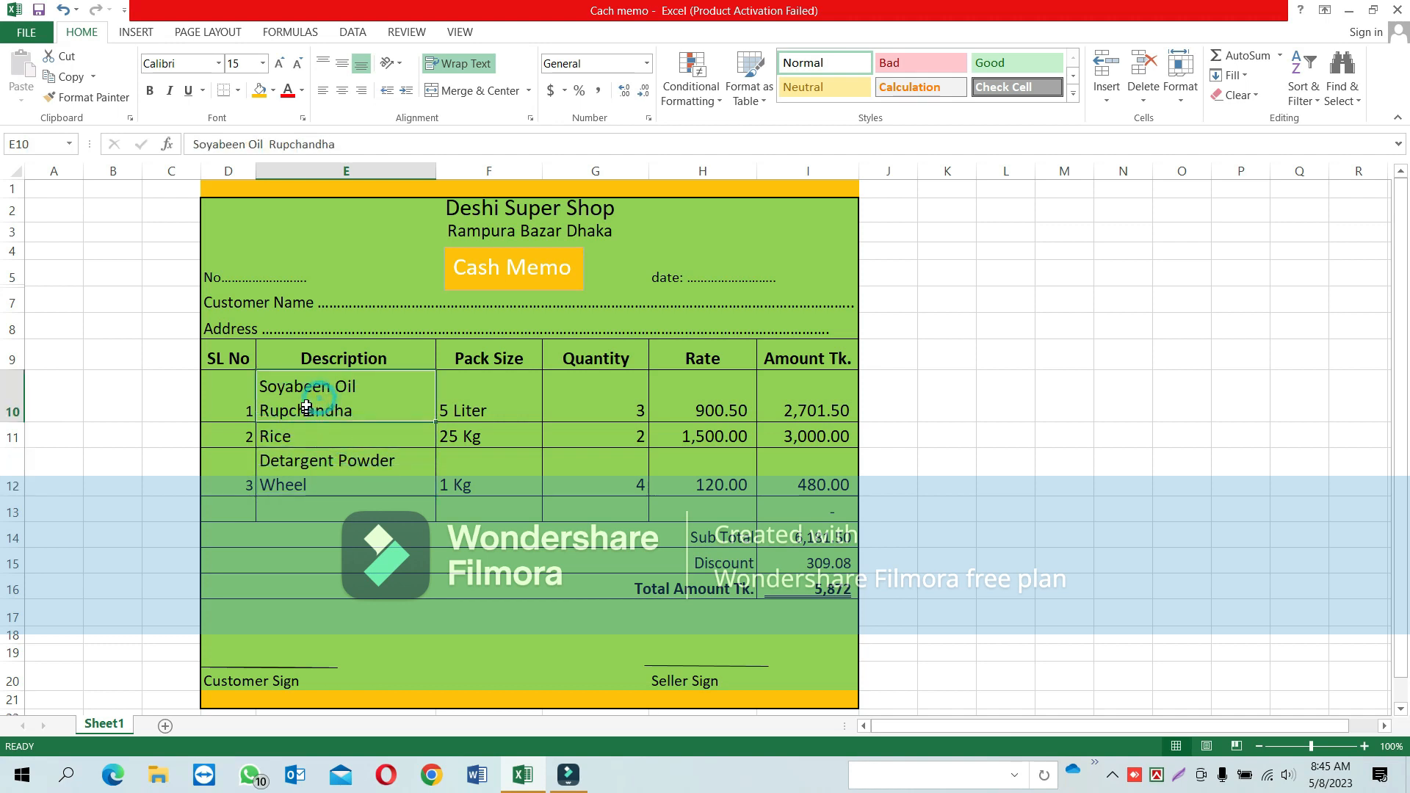
{"action": "left_click", "coordinate": [317, 476]}
{"action": "left_click", "coordinate": [332, 408]}
{"action": "left_click", "coordinate": [311, 440]}
{"action": "left_click", "coordinate": [339, 398]}
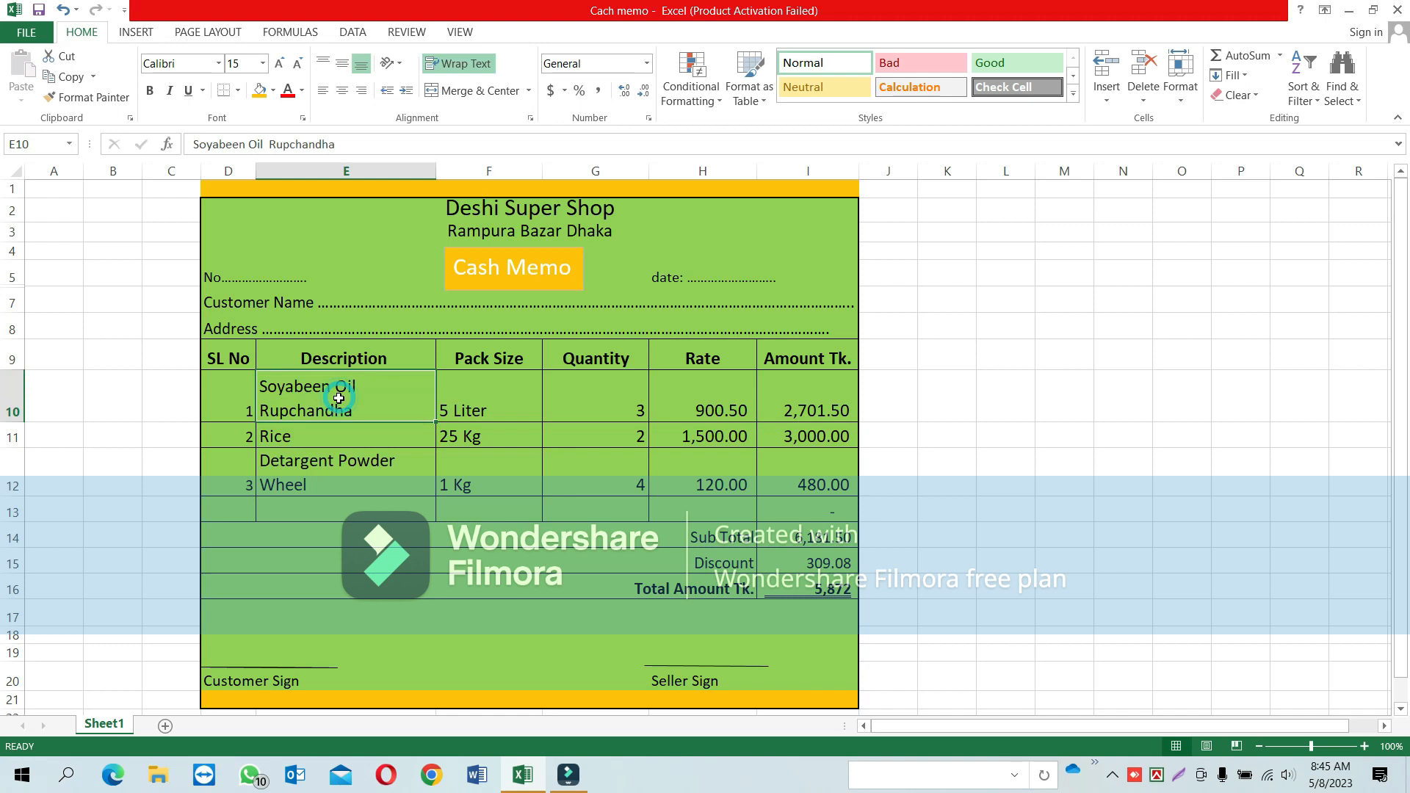